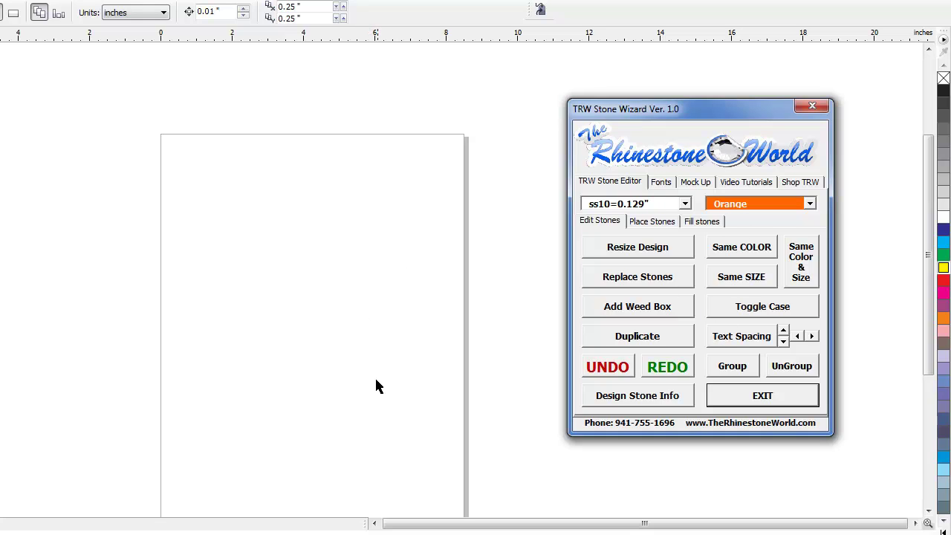
click(378, 356)
scroll(378, 348, down, 1)
scroll(371, 382, up, 1)
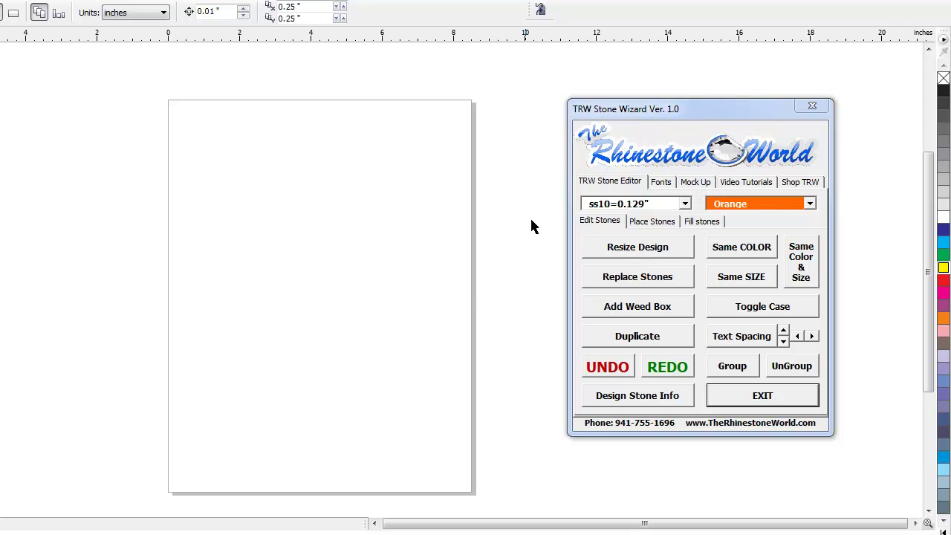
drag(701, 107, 685, 104)
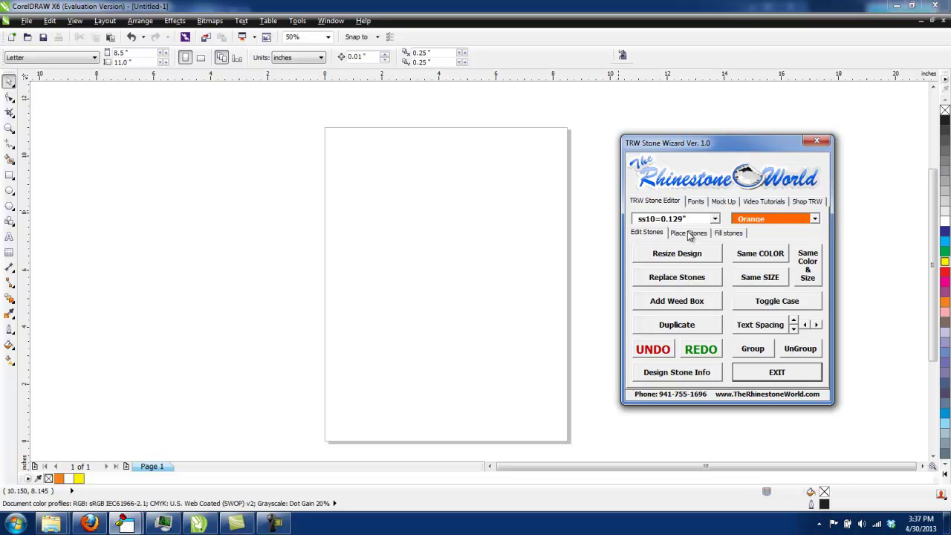
click(570, 277)
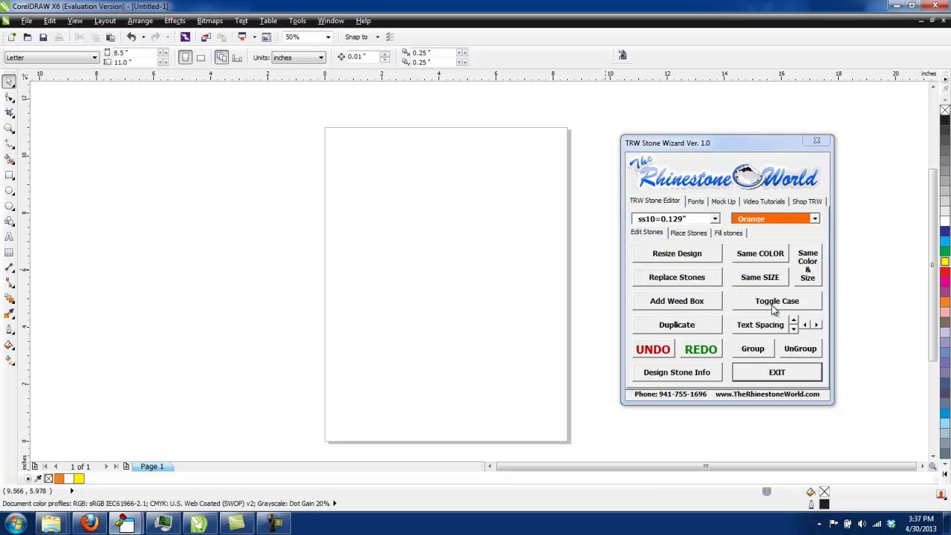
- Add the artistic text "baseball" on the page and enlarge it to about the page width
click(10, 238)
click(696, 201)
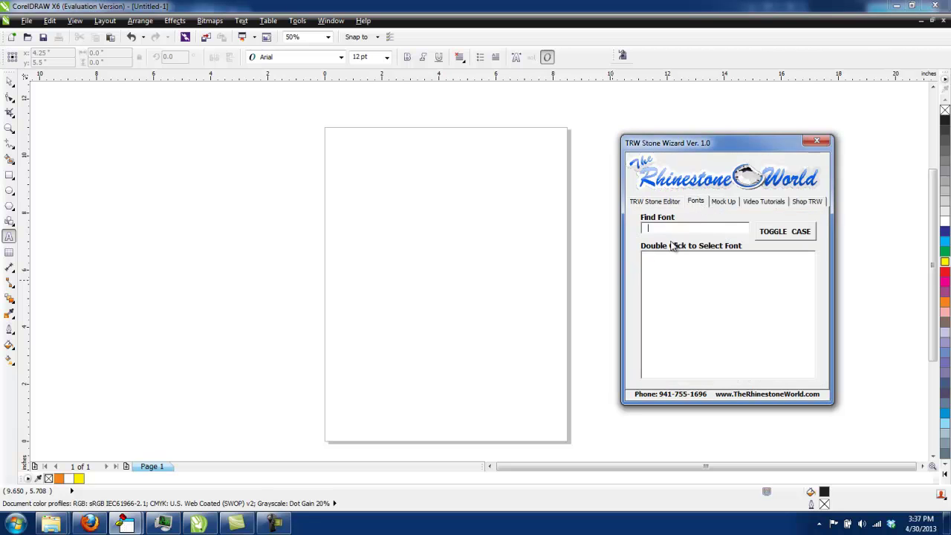
click(372, 266)
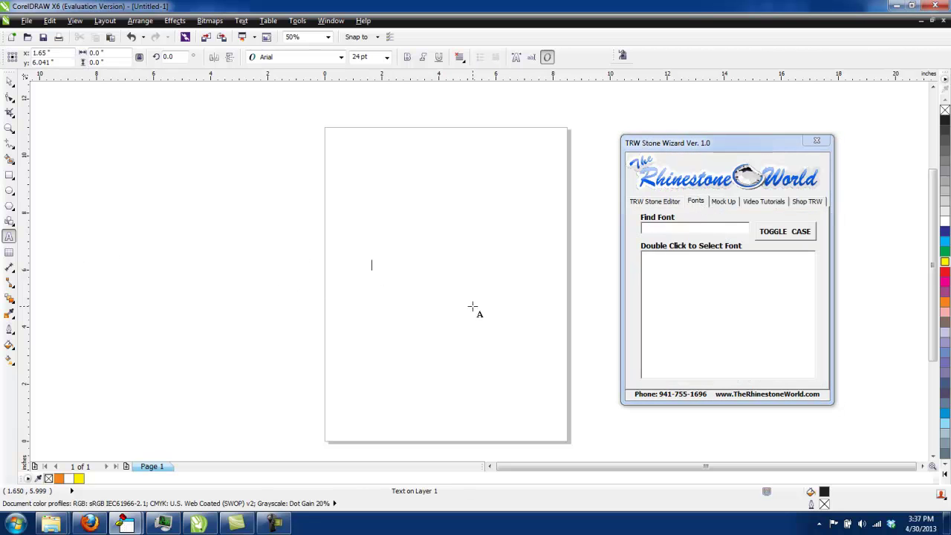
text(baseball)
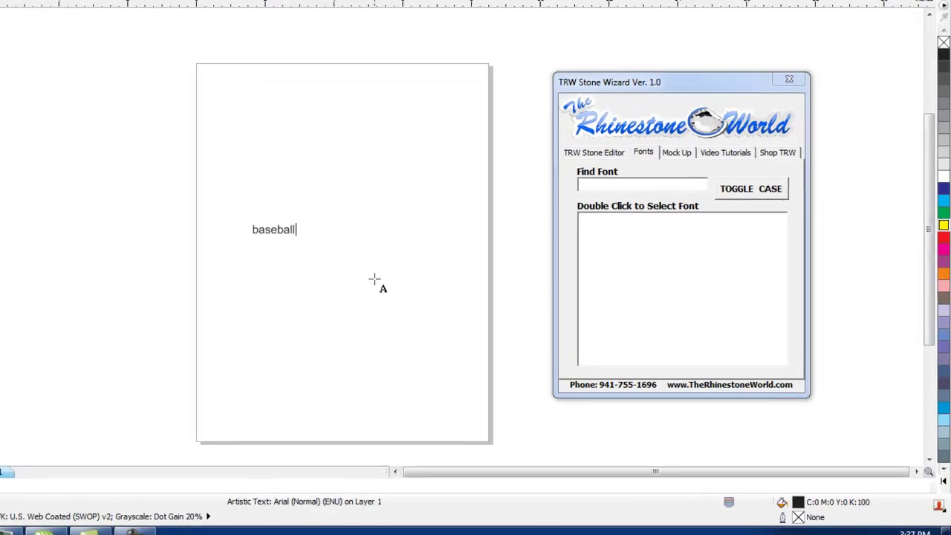
key(ctrl+space)
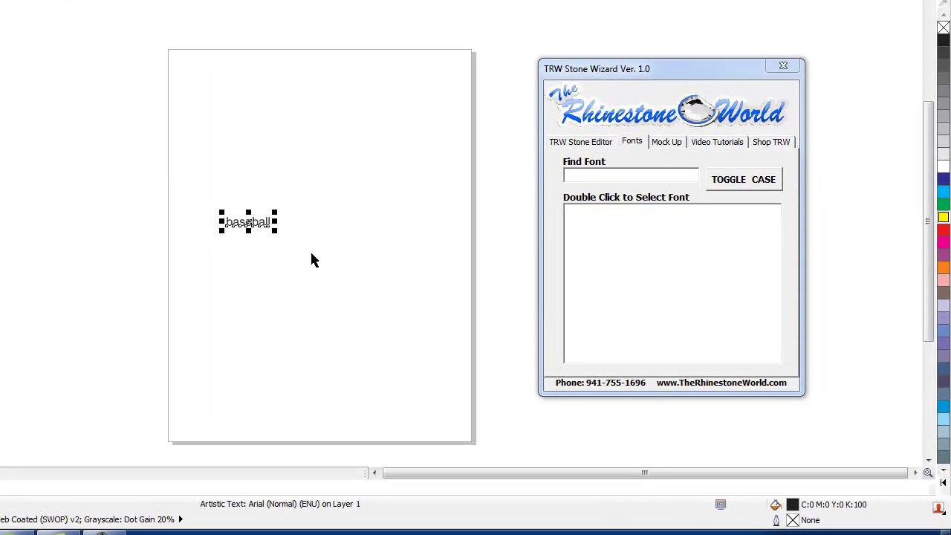
drag(273, 231, 443, 329)
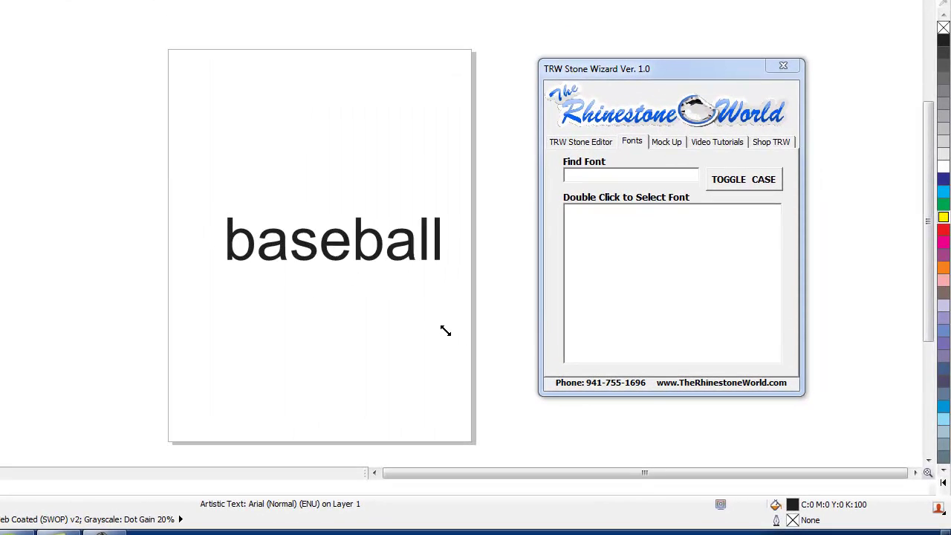
- Filter the wizard's fonts by "trw" and apply TRW 95 RF to the baseball text
click(588, 175)
text(trw)
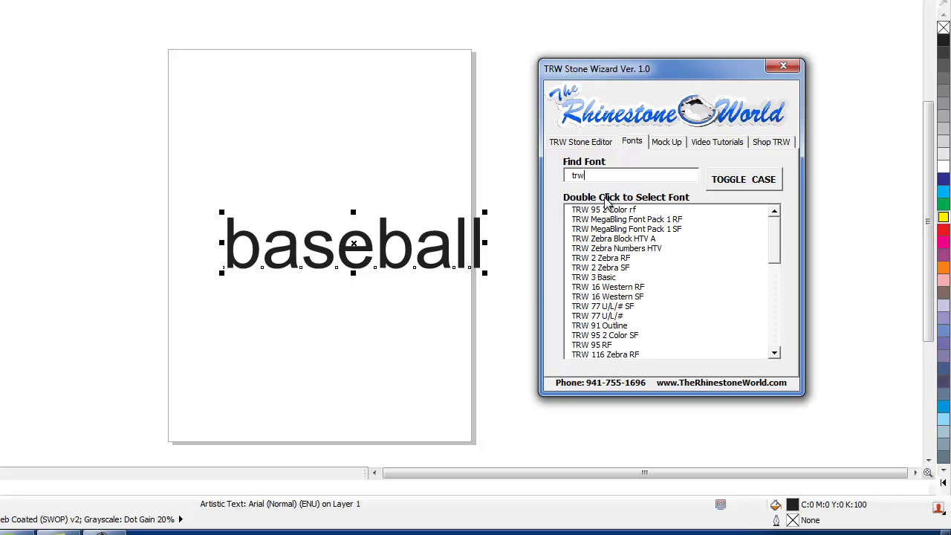
double_click(607, 346)
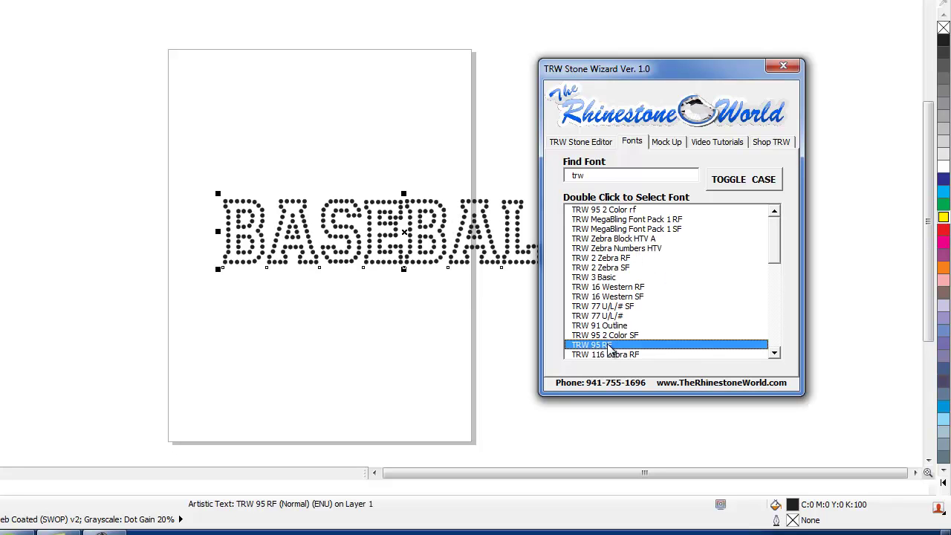
- Adjust the letter spacing of the BASEBALL stone text to about 9.84" overall width and nudge the text's position
click(570, 143)
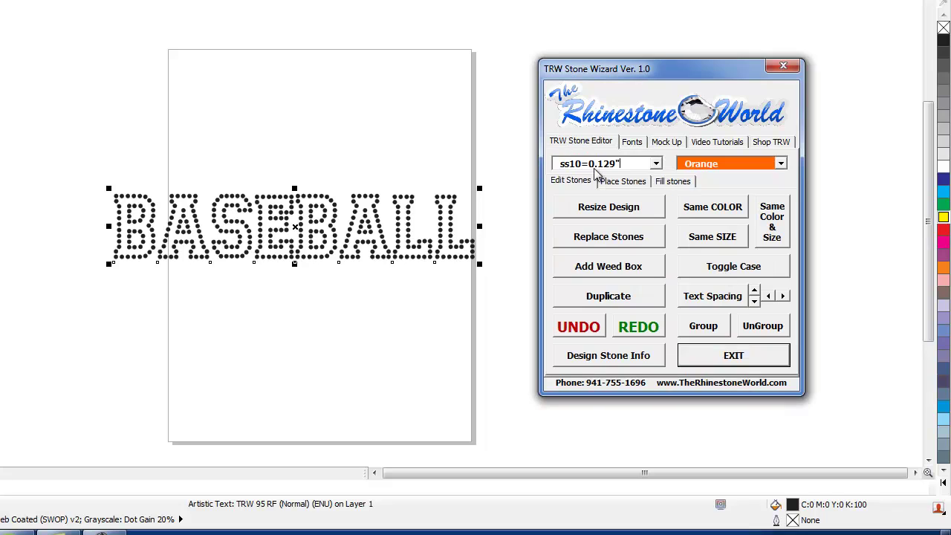
click(754, 291)
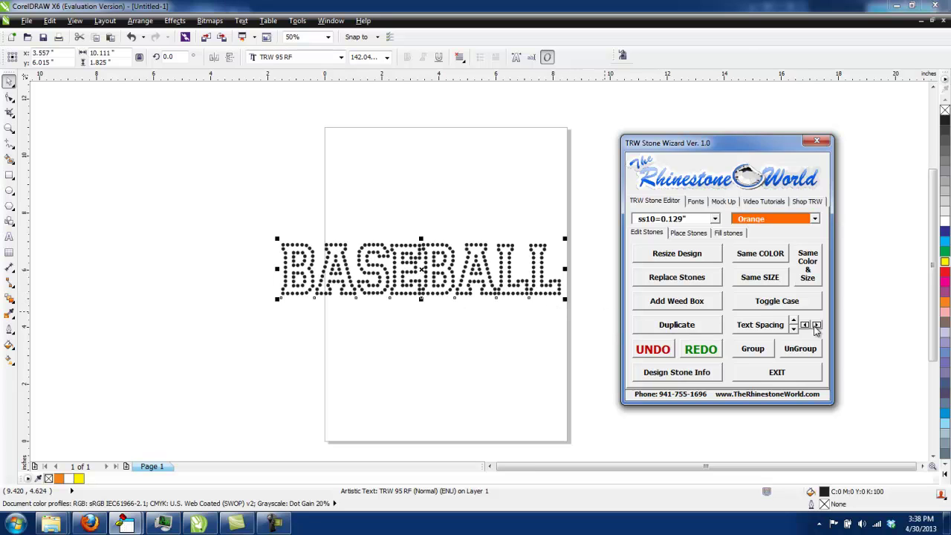
click(816, 324)
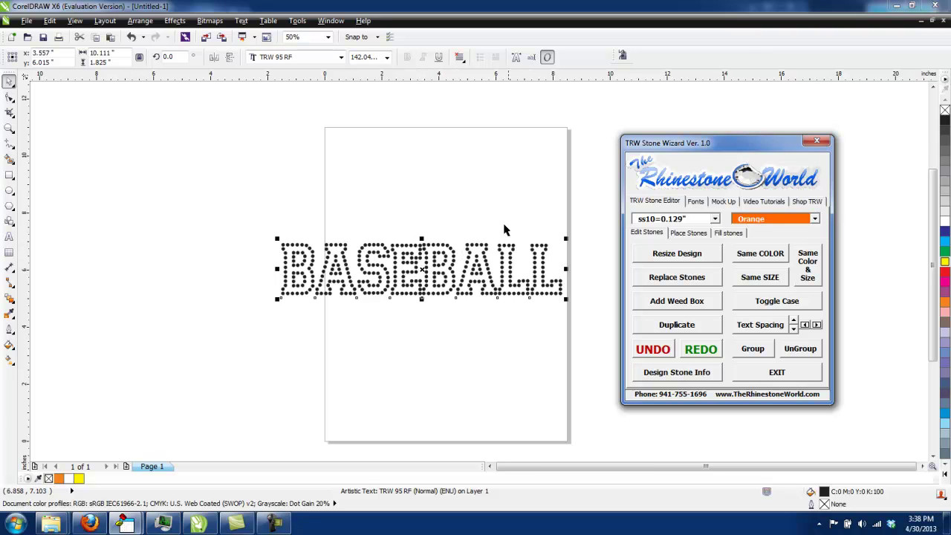
drag(538, 272, 526, 262)
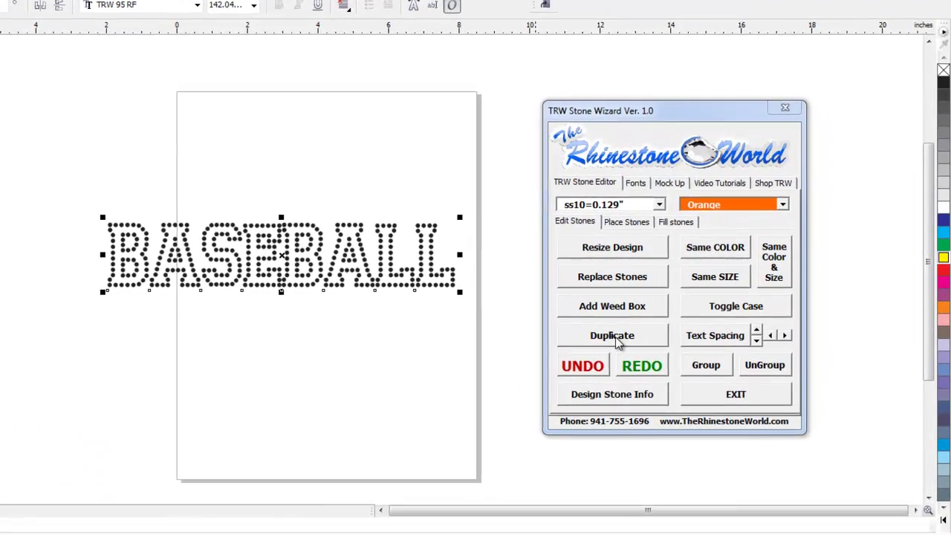
- Duplicate the BASEBALL text, toggle the copy's case to produce the inner stones, and colour the copy orange
click(689, 328)
click(719, 318)
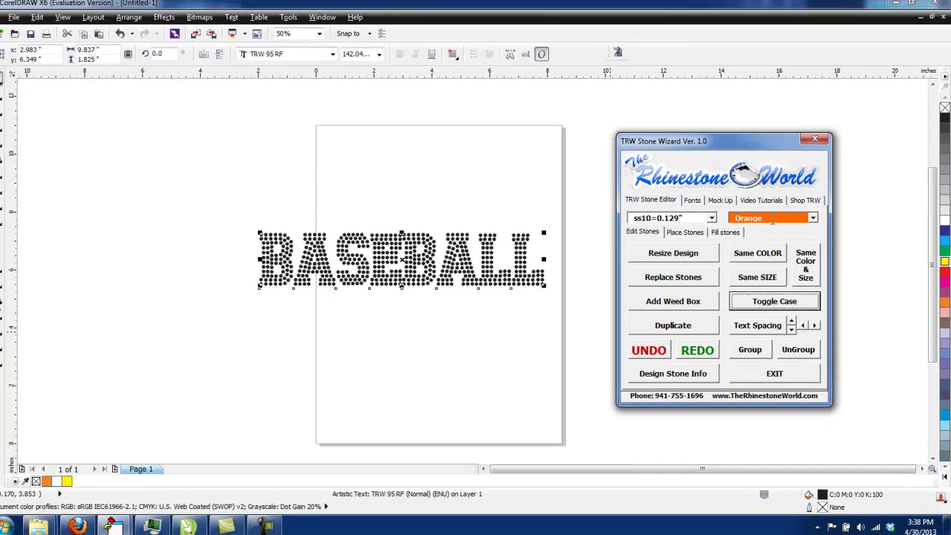
click(531, 349)
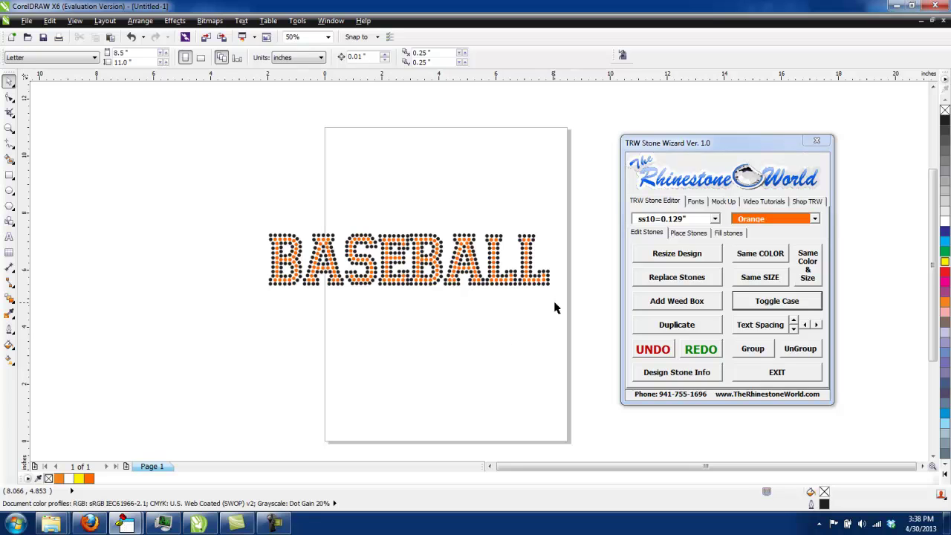
- Resize the whole two-colour BASEBALL design for ss10=0.129" stones and check the size of individual orange and black stones
drag(594, 204, 214, 327)
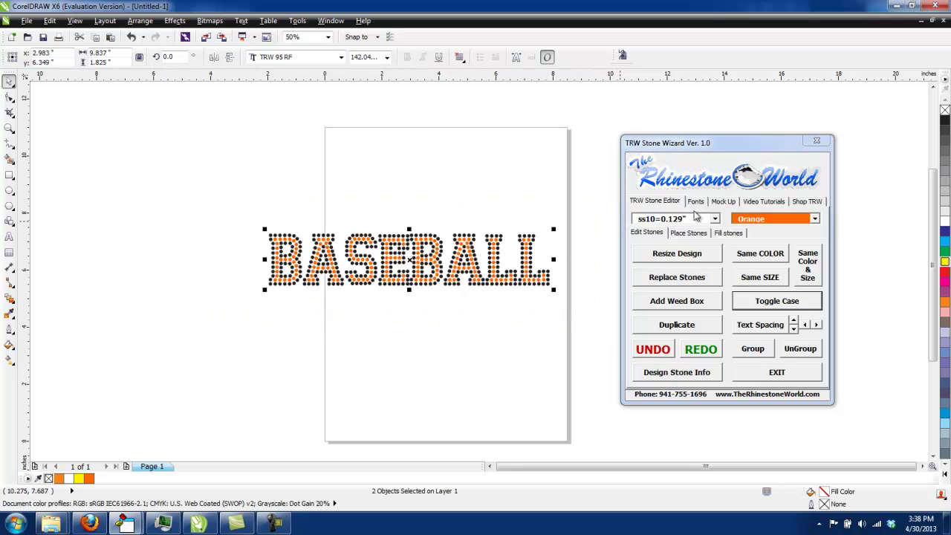
click(696, 259)
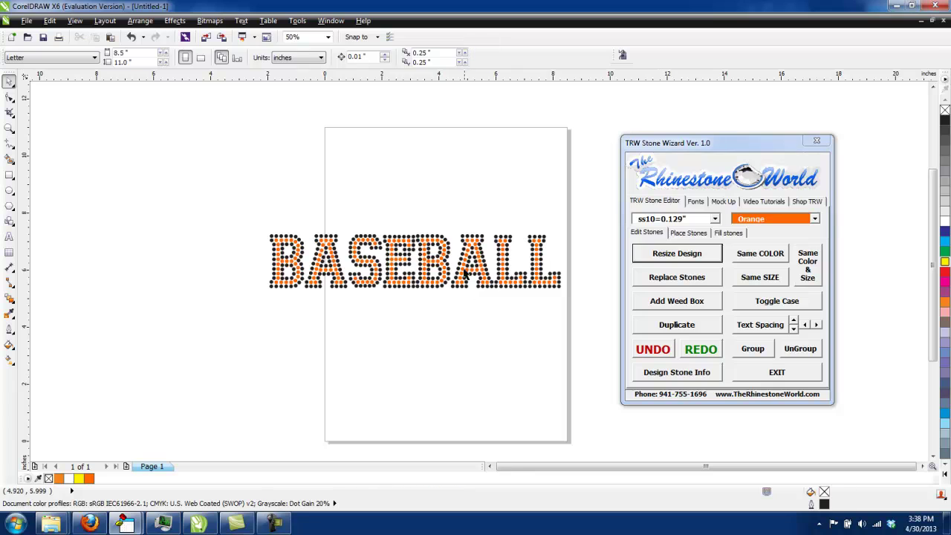
scroll(427, 252, up, 4)
click(423, 246)
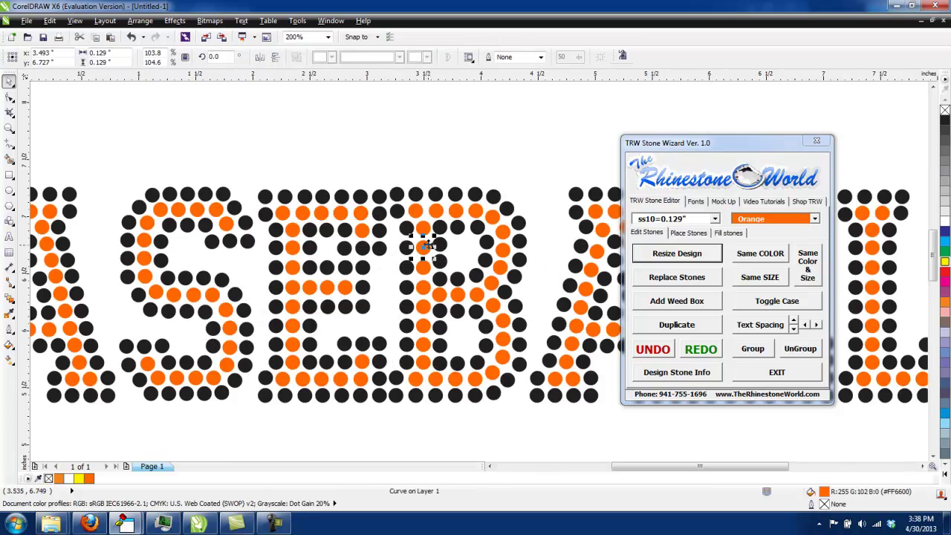
click(421, 182)
click(413, 198)
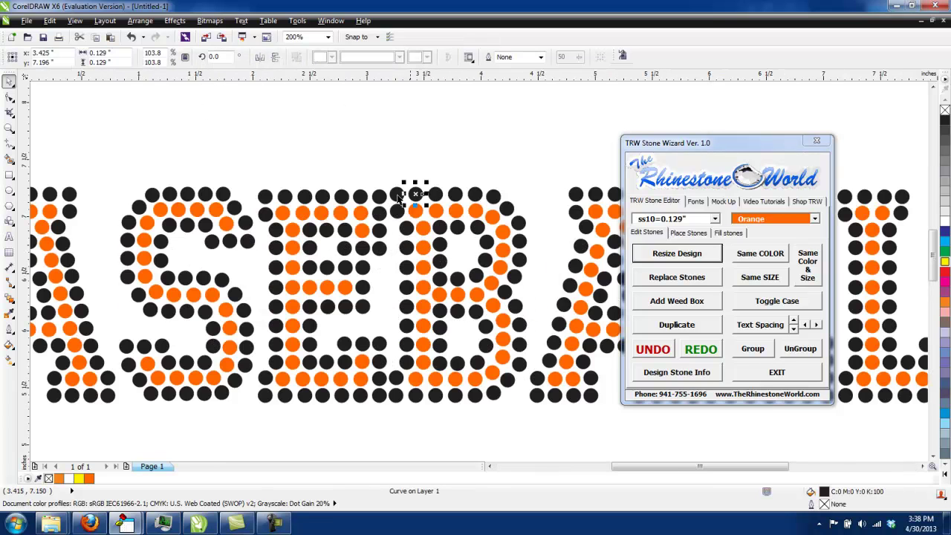
click(321, 166)
- Resize all stones of the BASEBALL design to ss16=0.173" and inspect single stones in the second letter A
scroll(379, 248, down, 4)
drag(176, 193, 558, 329)
click(714, 218)
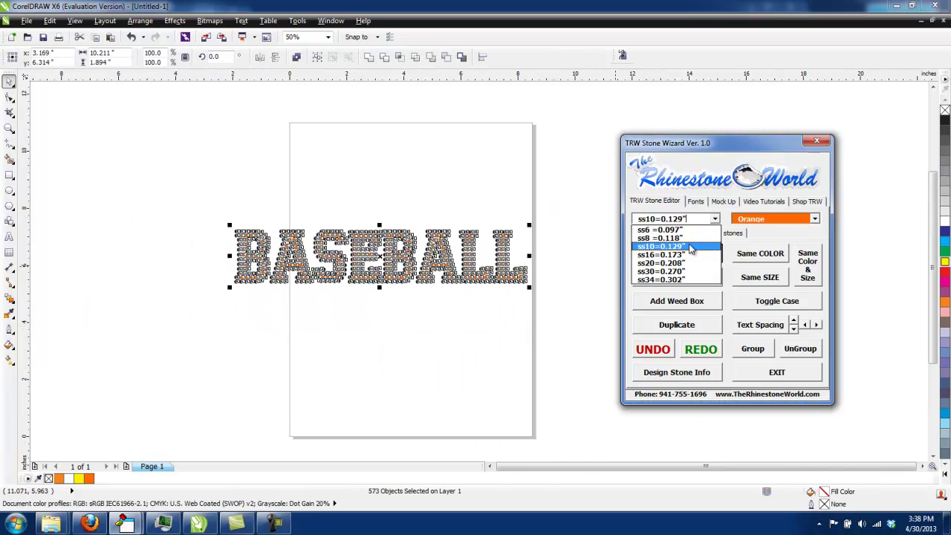
click(667, 255)
click(666, 256)
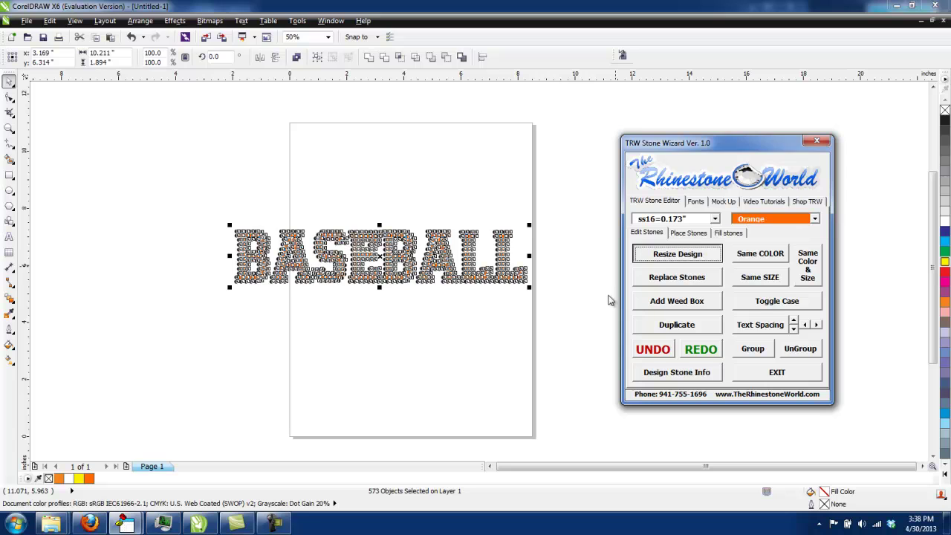
scroll(515, 282, up, 3)
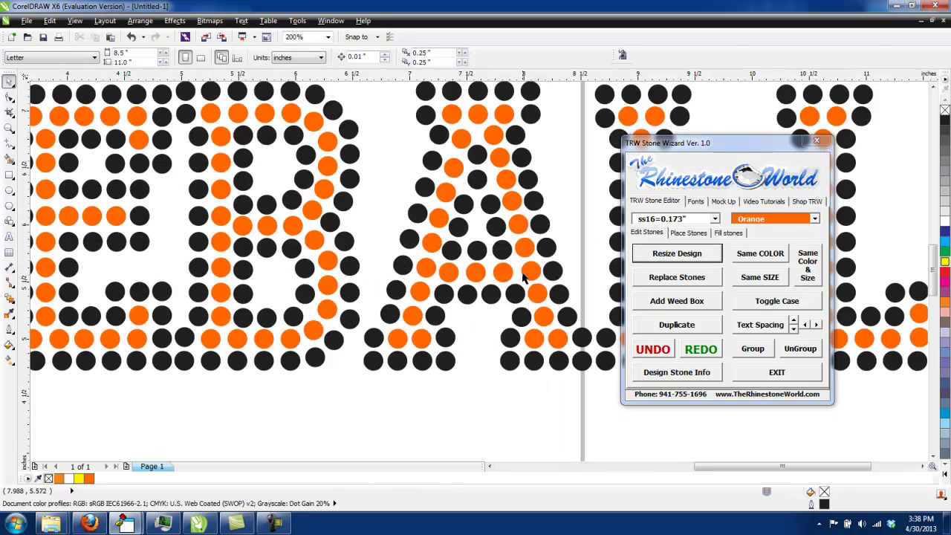
click(531, 272)
click(542, 233)
scroll(542, 232, down, 6)
scroll(589, 300, up, 3)
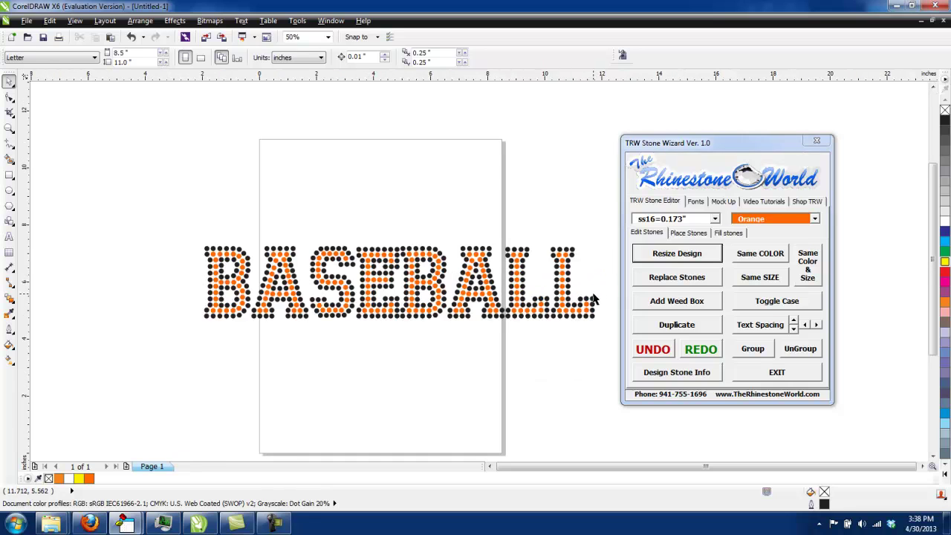
- Delete the BASEBALL design and add a large artistic text letter "a" on the page
drag(603, 235, 116, 401)
key(Delete)
click(10, 236)
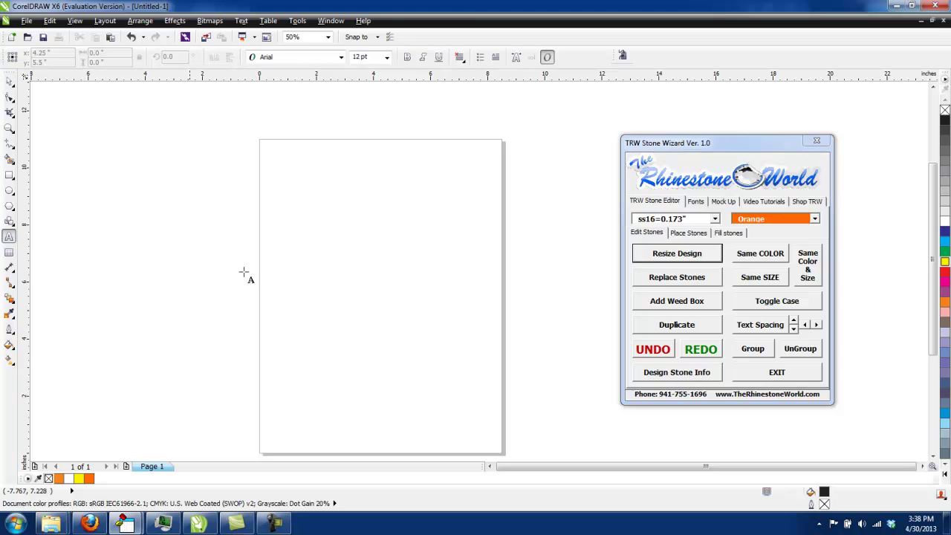
click(320, 261)
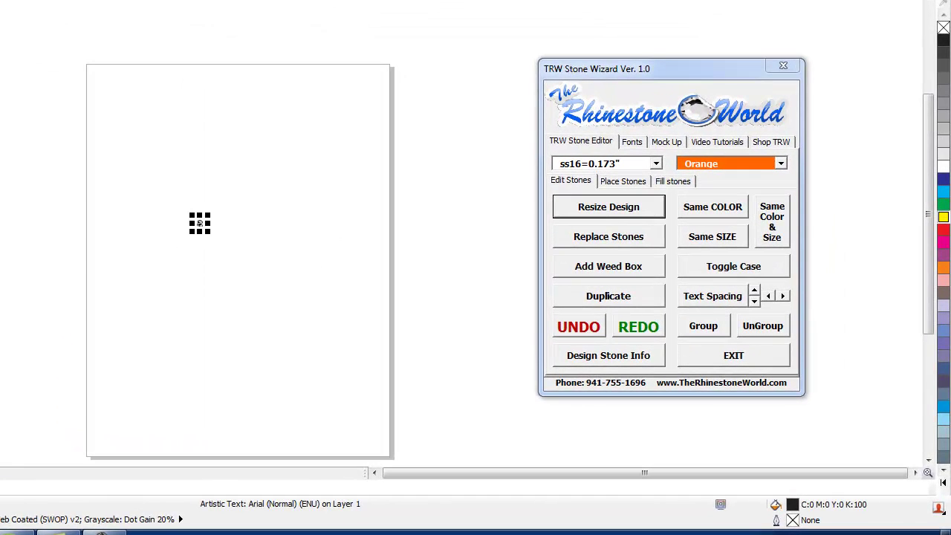
text(a)
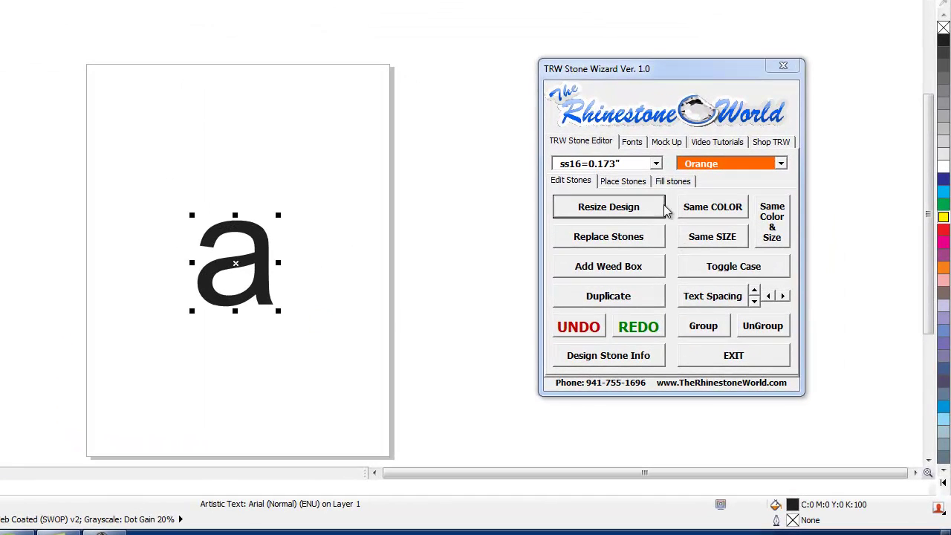
- Apply the font TRW LOVE Squared Car Decal RF to the letter "a"
click(634, 142)
drag(779, 249, 786, 356)
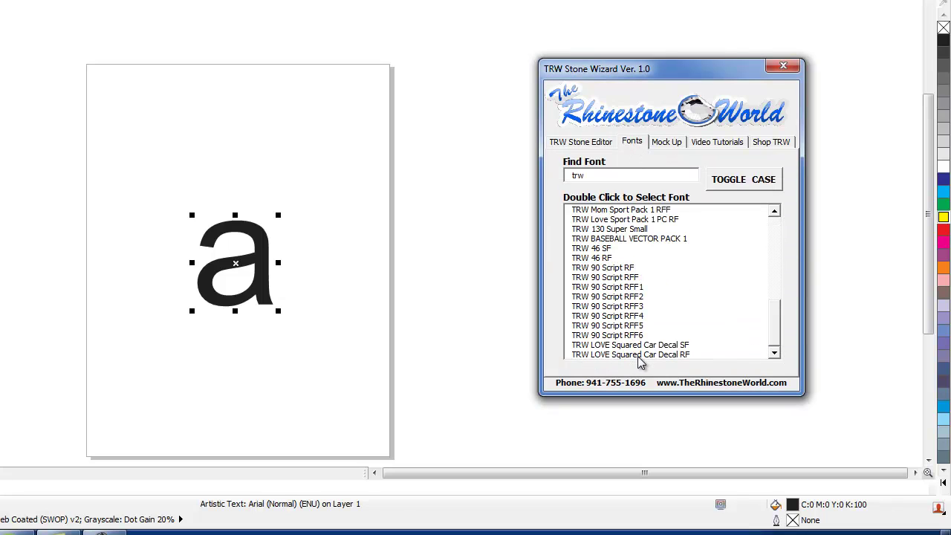
double_click(640, 355)
- Replace the decal font's character with "b" to get the baseball-stitch stone pattern
click(325, 230)
click(294, 204)
click(390, 244)
double_click(318, 216)
drag(329, 216, 206, 208)
text(b)
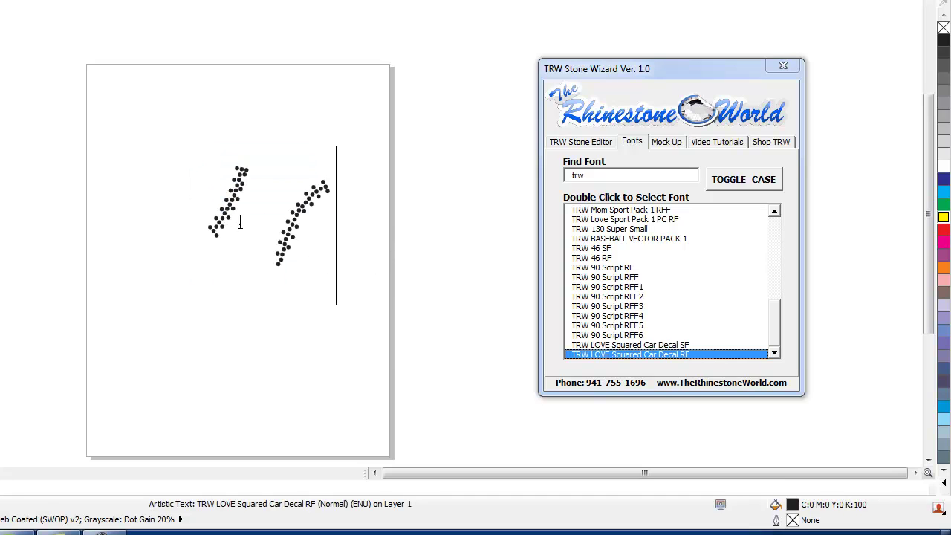
key(ctrl+space)
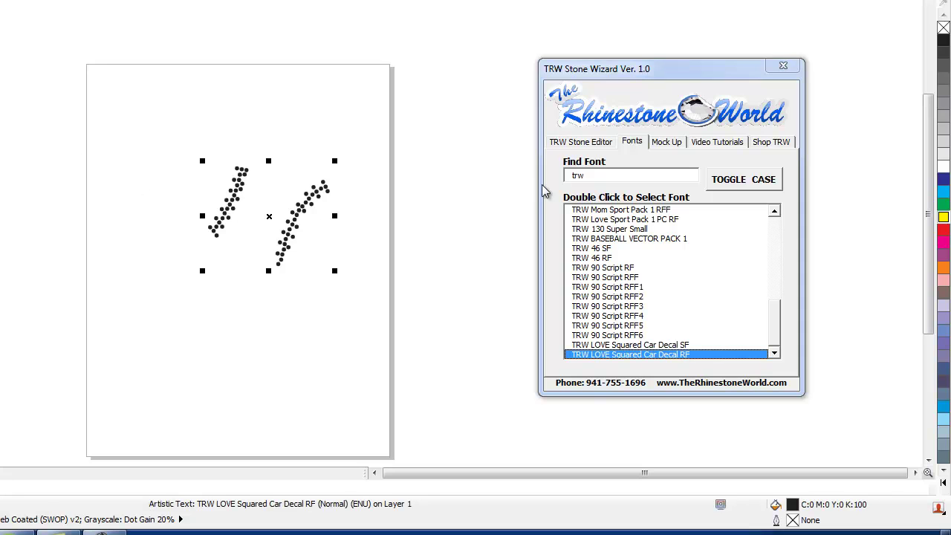
- Duplicate the stitch pattern, toggle the copy's case to produce the heart fill, and colour the copy orange
click(583, 142)
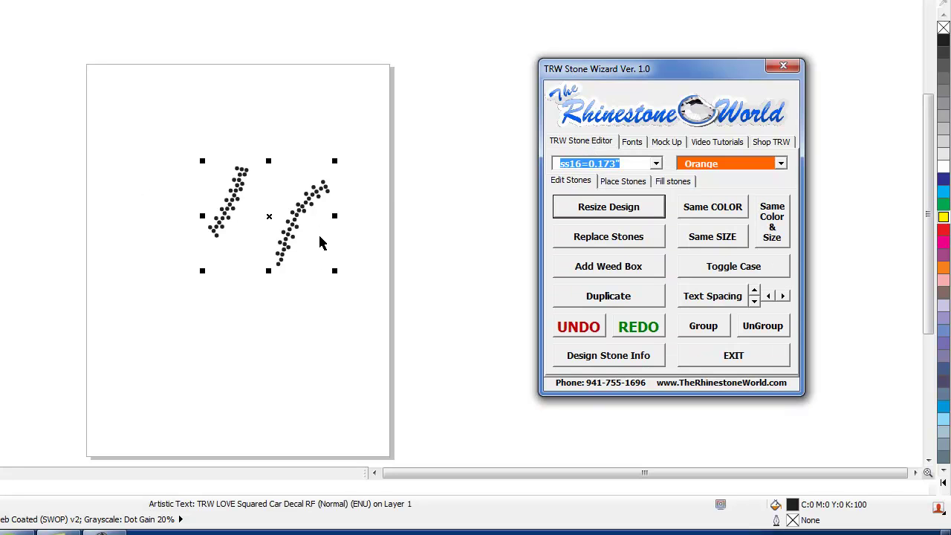
click(614, 299)
click(729, 268)
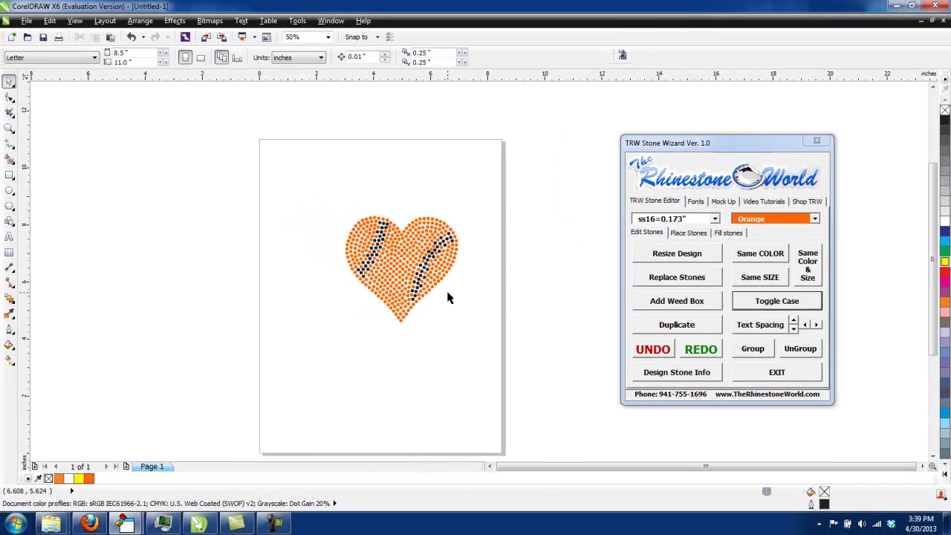
- Resize the heart and stitch design together for ss10=0.129" stones and examine the resulting stones up close
drag(322, 330, 475, 204)
click(715, 219)
click(686, 246)
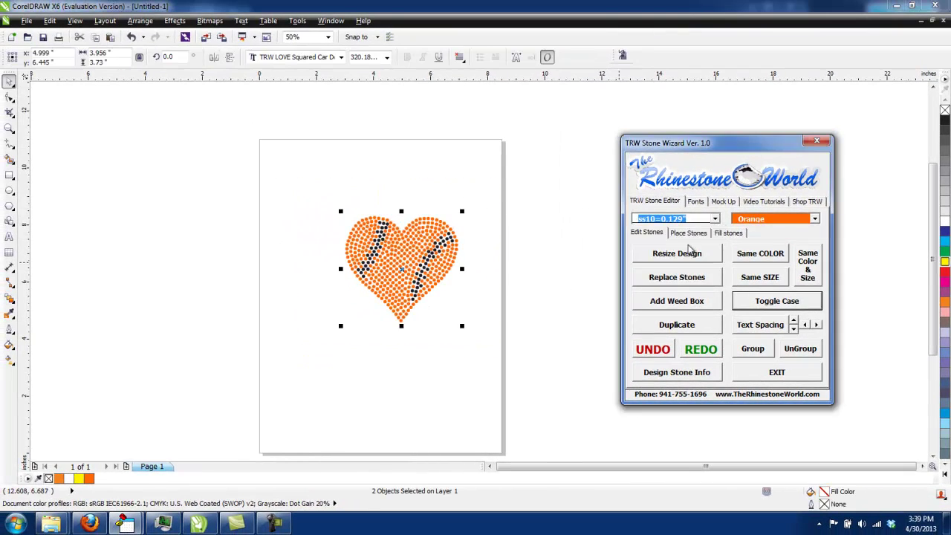
click(535, 318)
scroll(427, 264, up, 2)
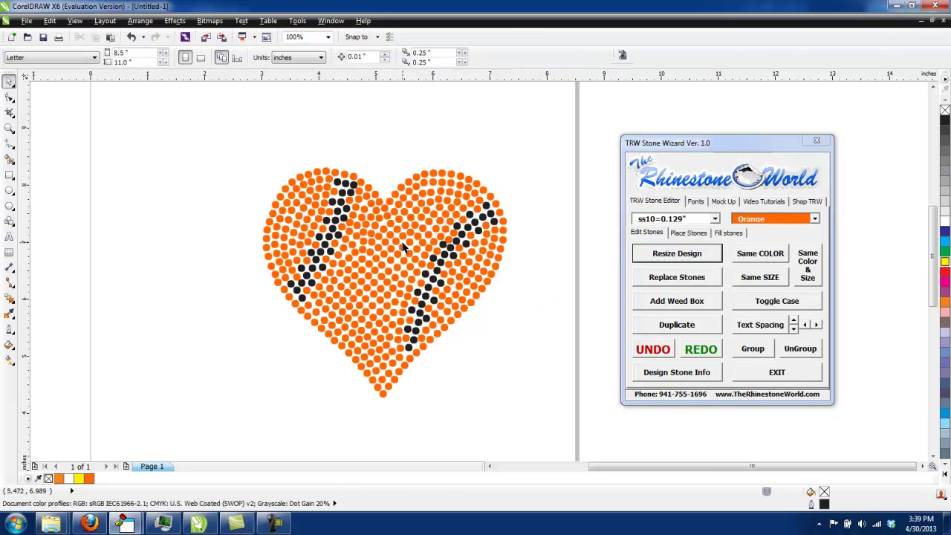
scroll(483, 215, up, 3)
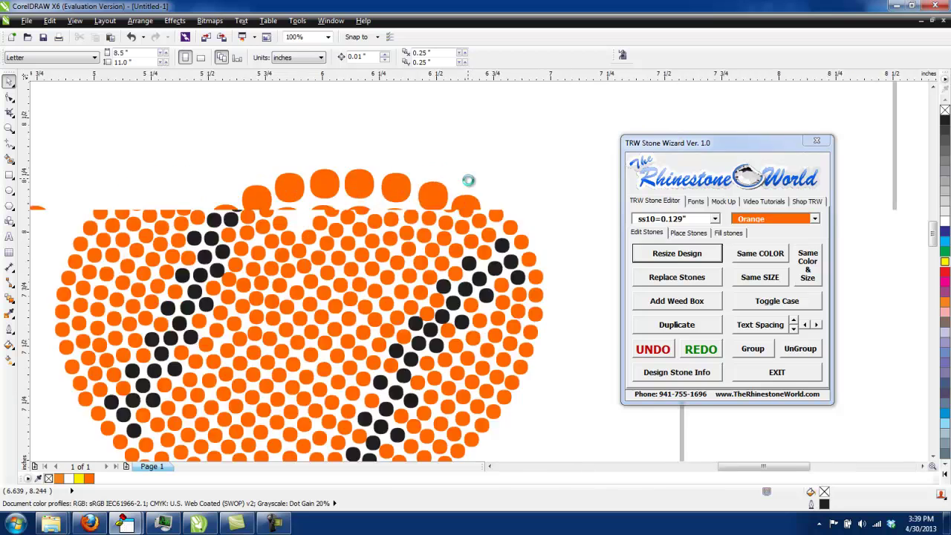
- Replace all stones of the heart and stitch design with round ss10=0.129" stones and inspect them up close
scroll(490, 241, down, 5)
drag(556, 193, 363, 357)
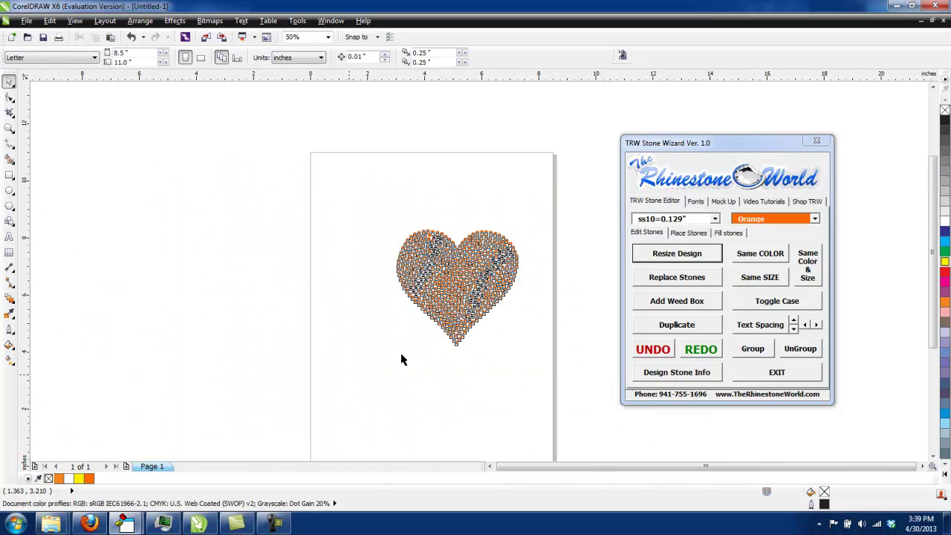
click(711, 282)
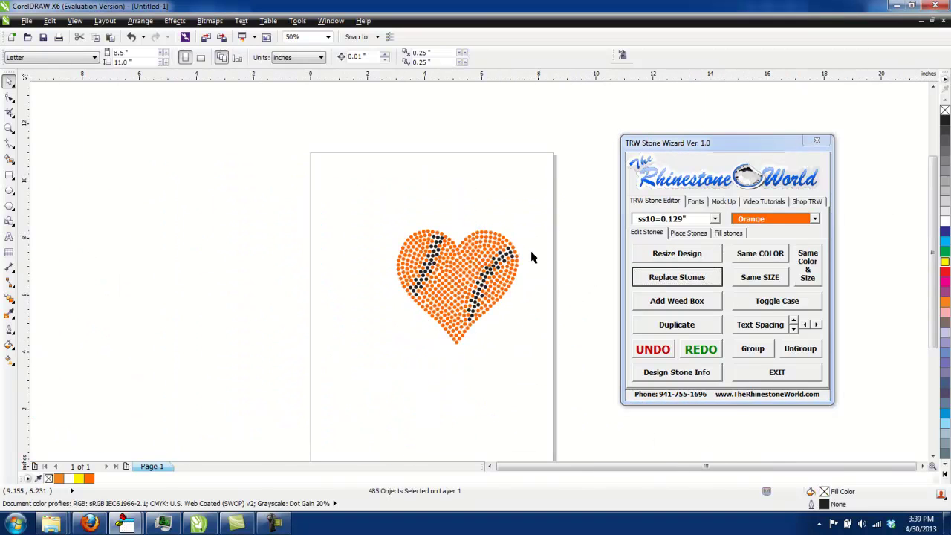
scroll(487, 263, up, 4)
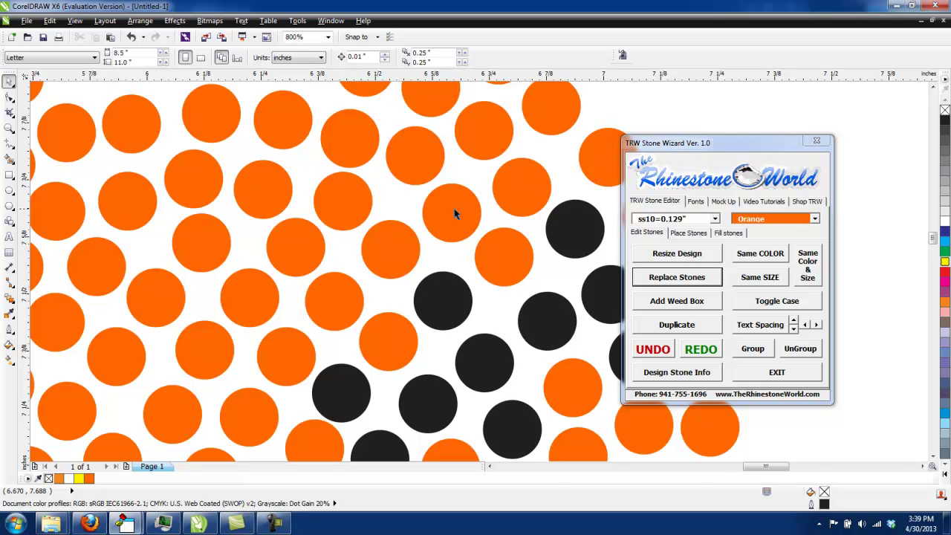
scroll(501, 224, down, 4)
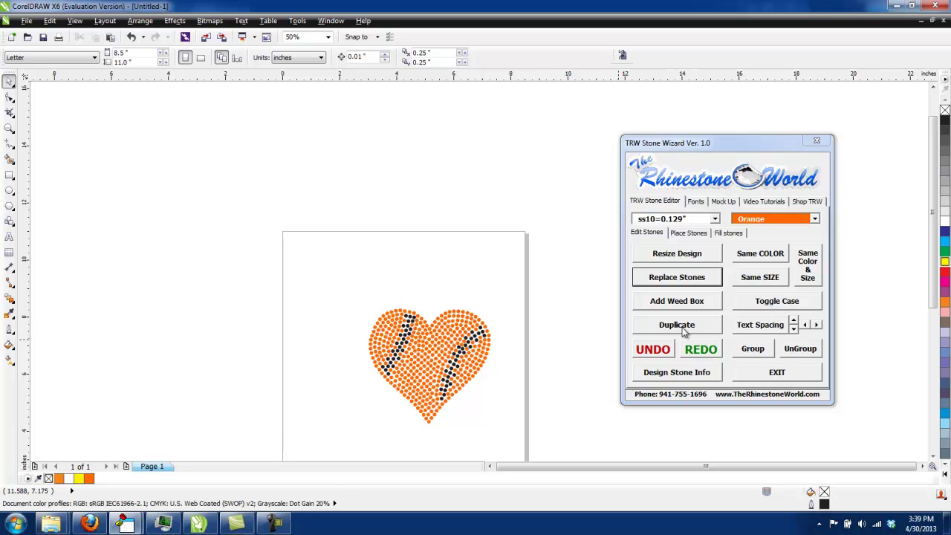
- Delete the whole heart design and import the Cali State image into the document
drag(536, 283, 324, 464)
key(Delete)
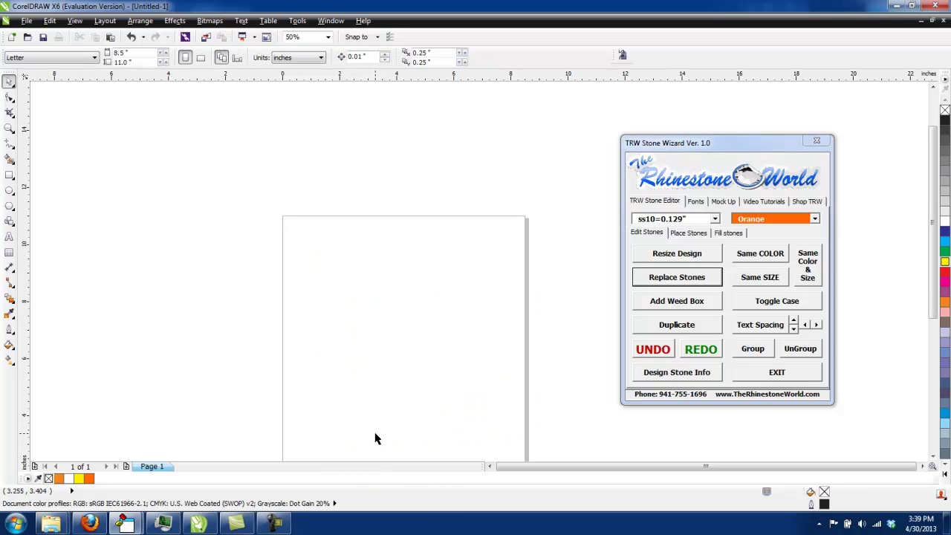
click(26, 20)
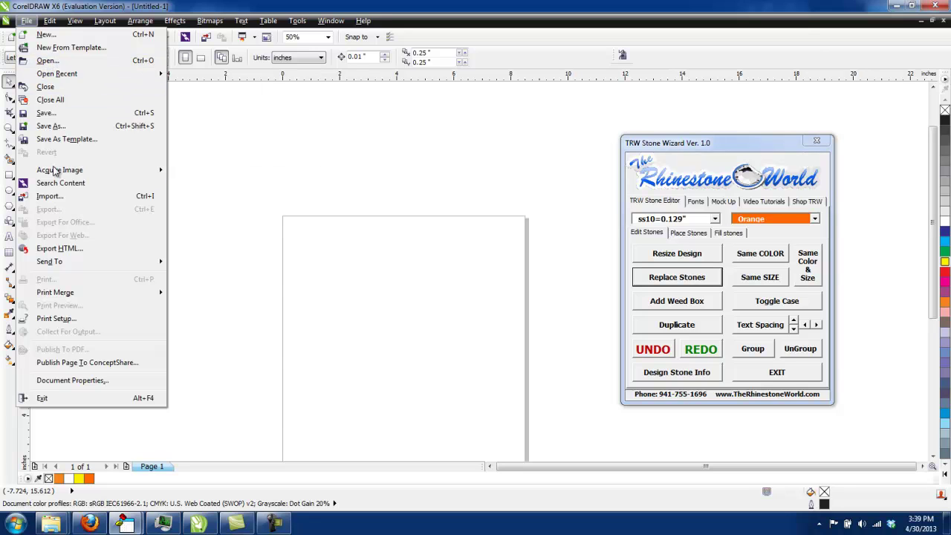
click(50, 197)
double_click(210, 113)
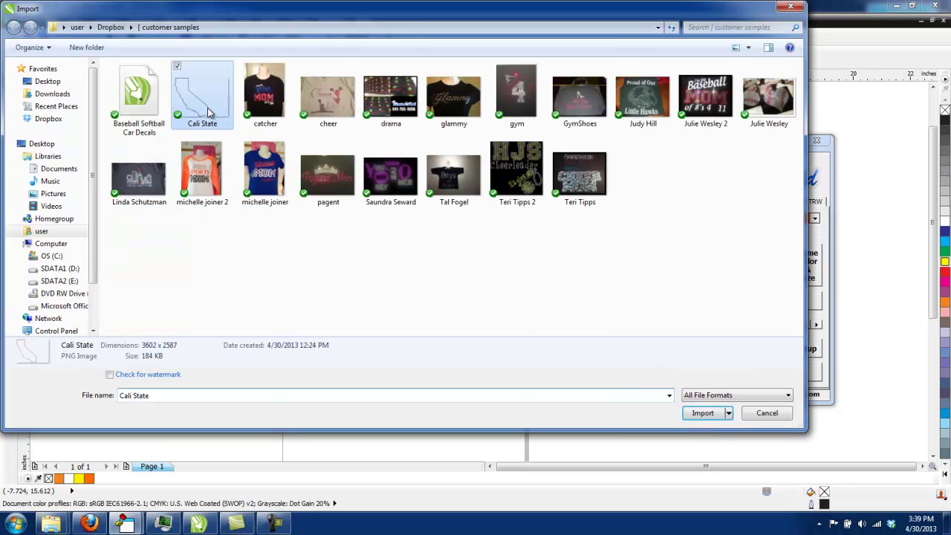
click(245, 196)
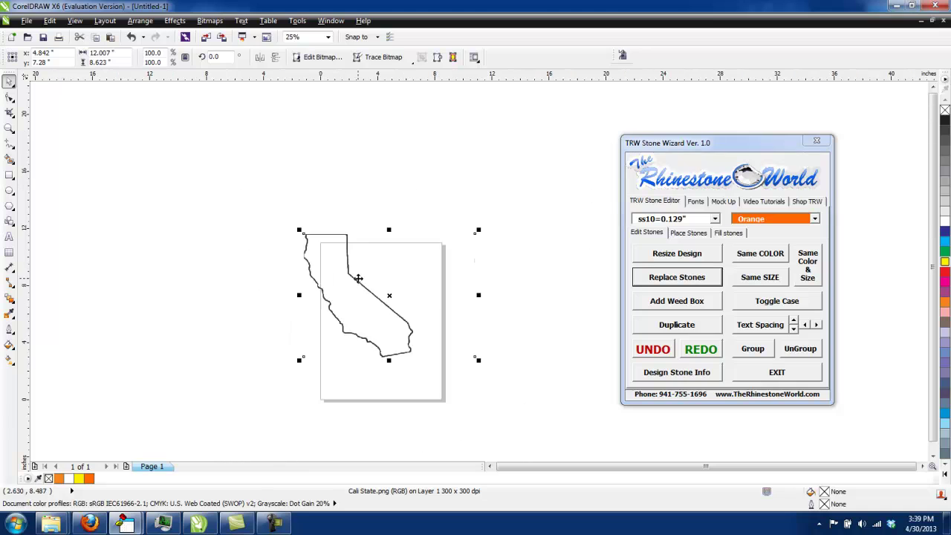
- Move the California image onto the page and convert it to a single curve with a Centerline trace for line drawings
scroll(439, 382, down, 2)
drag(390, 228, 460, 290)
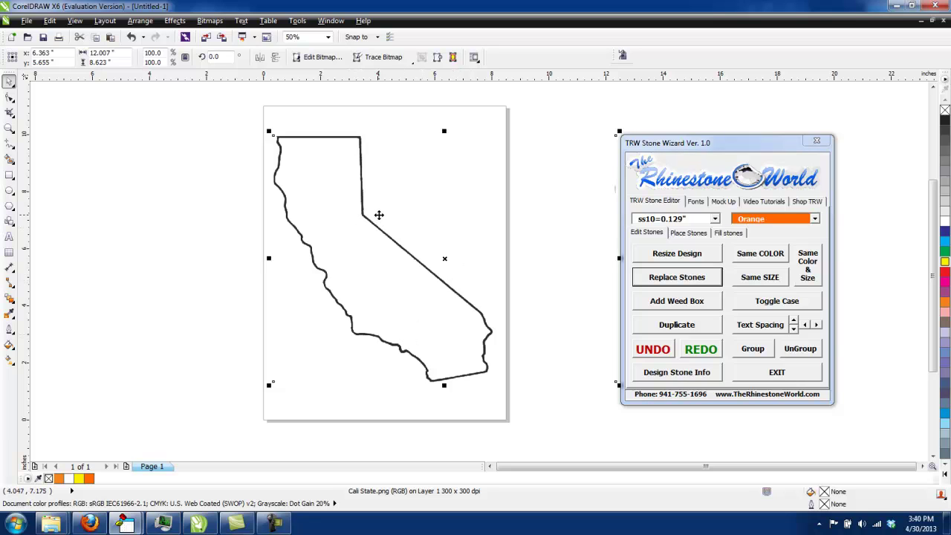
click(384, 58)
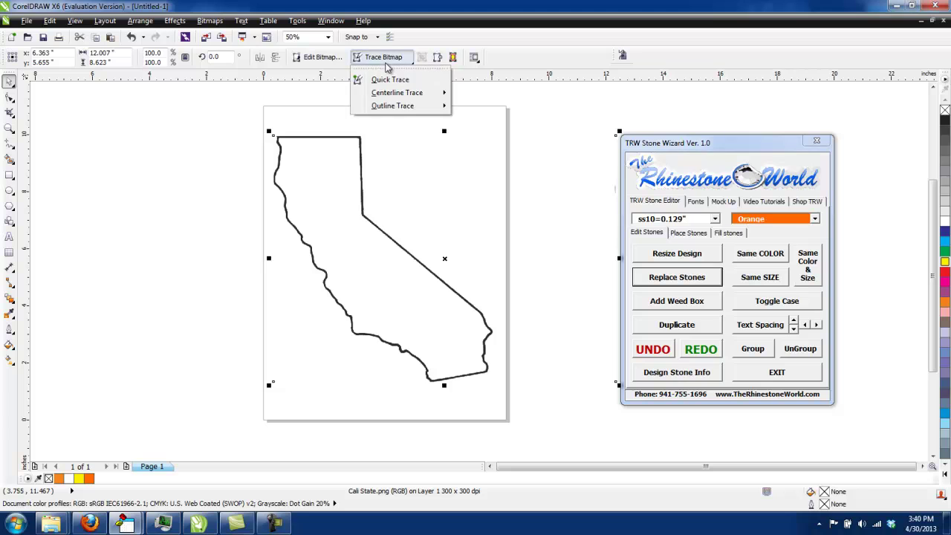
mouse_move(389, 98)
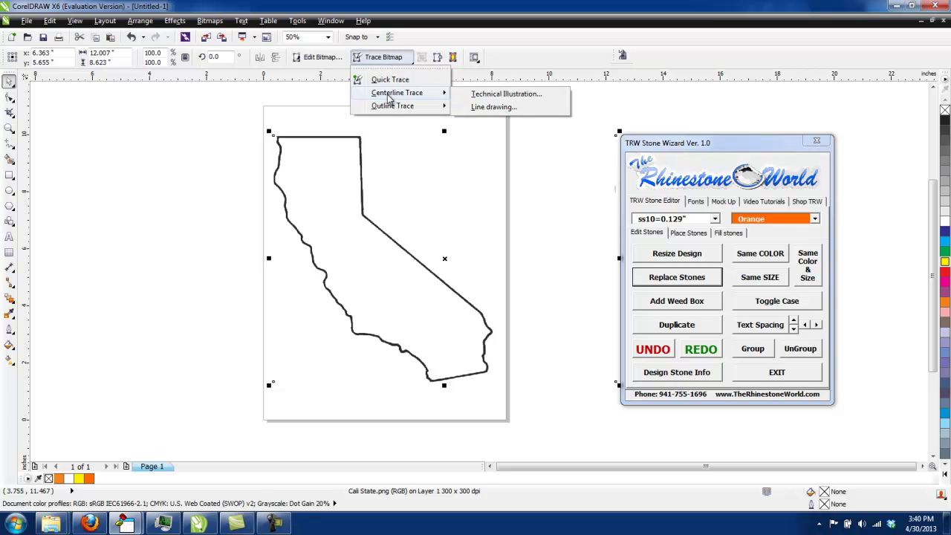
click(493, 107)
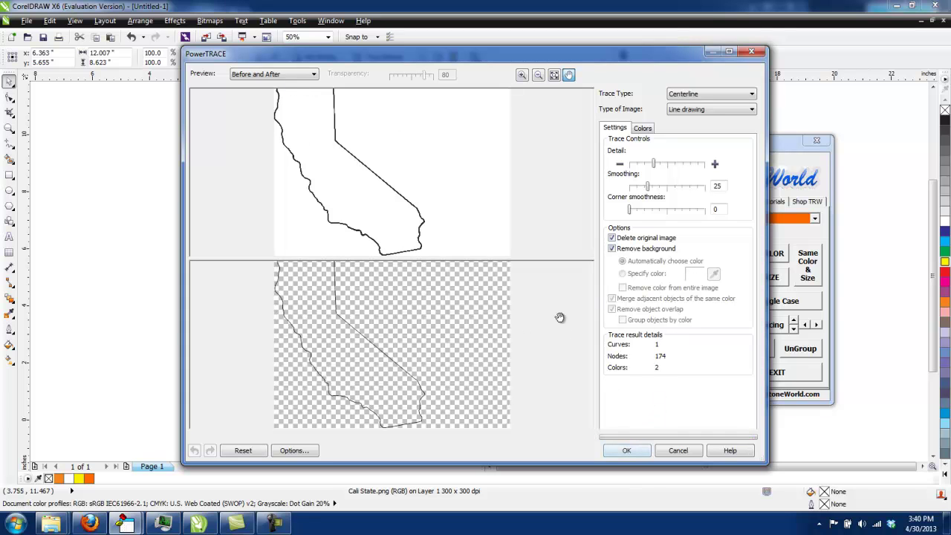
click(627, 451)
click(493, 311)
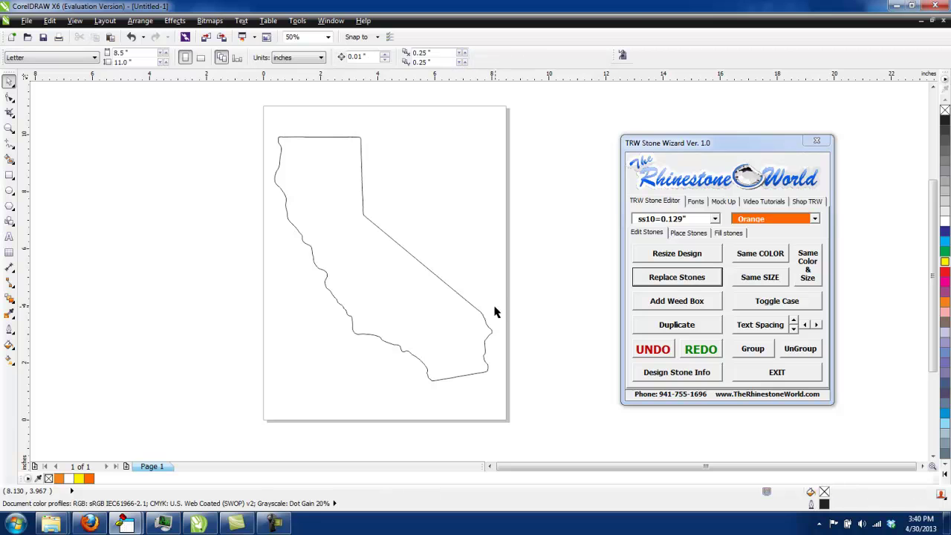
- Adjust the traced California outline's position and add orange ss10 stones along its path with a spacing of 0.03
mouse_move(484, 320)
mouse_down()
mouse_move(596, 352)
mouse_move(543, 291)
mouse_move(428, 337)
mouse_move(513, 308)
mouse_move(514, 318)
mouse_move(513, 308)
mouse_move(479, 306)
mouse_up()
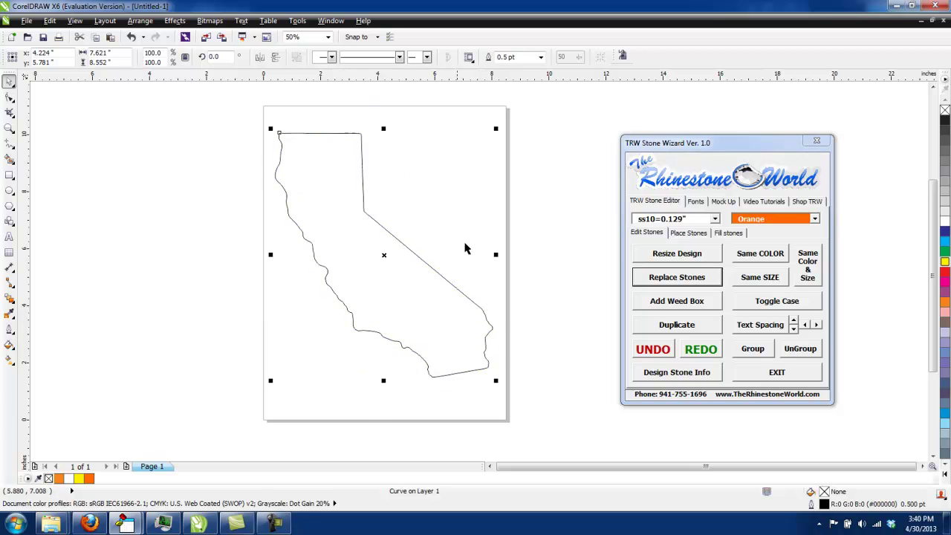
mouse_move(444, 278)
mouse_down()
mouse_move(495, 255)
mouse_move(445, 277)
mouse_up()
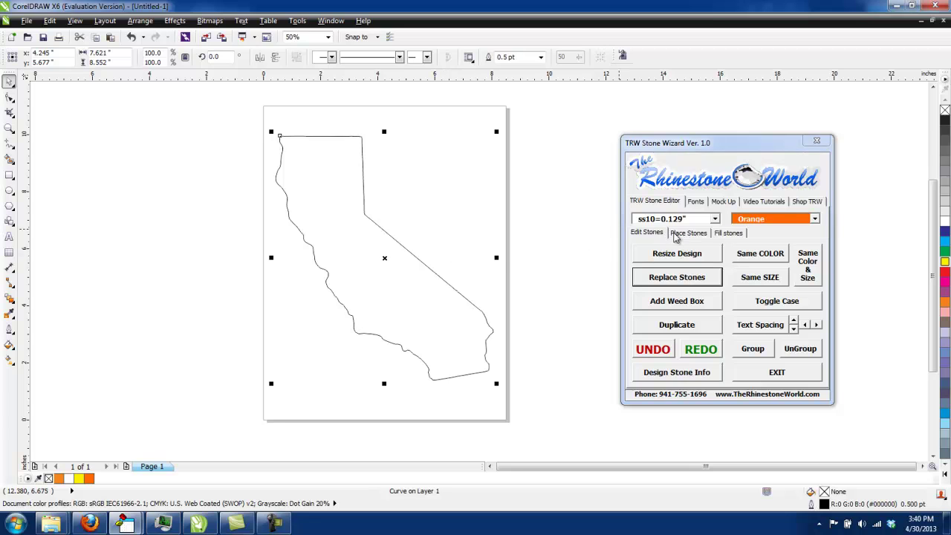
click(695, 235)
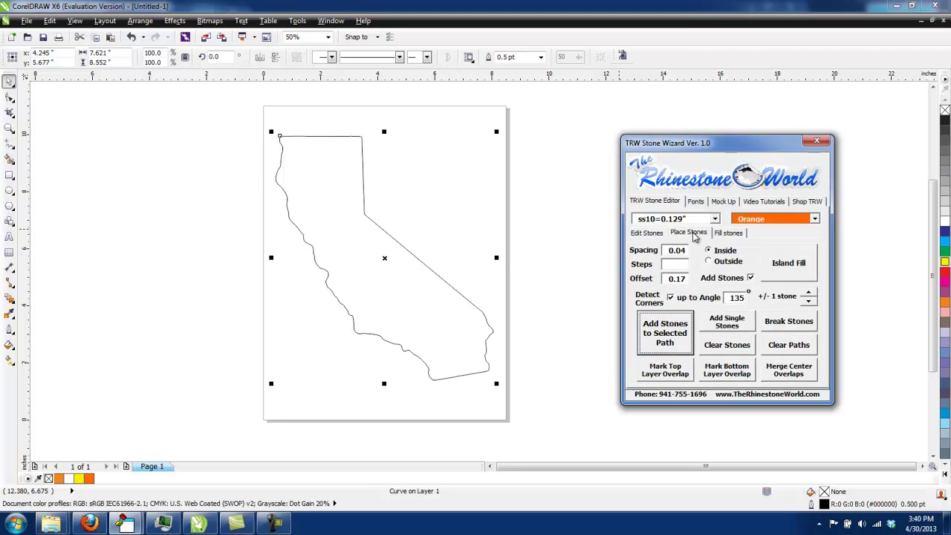
click(731, 235)
click(694, 234)
drag(681, 253, 690, 251)
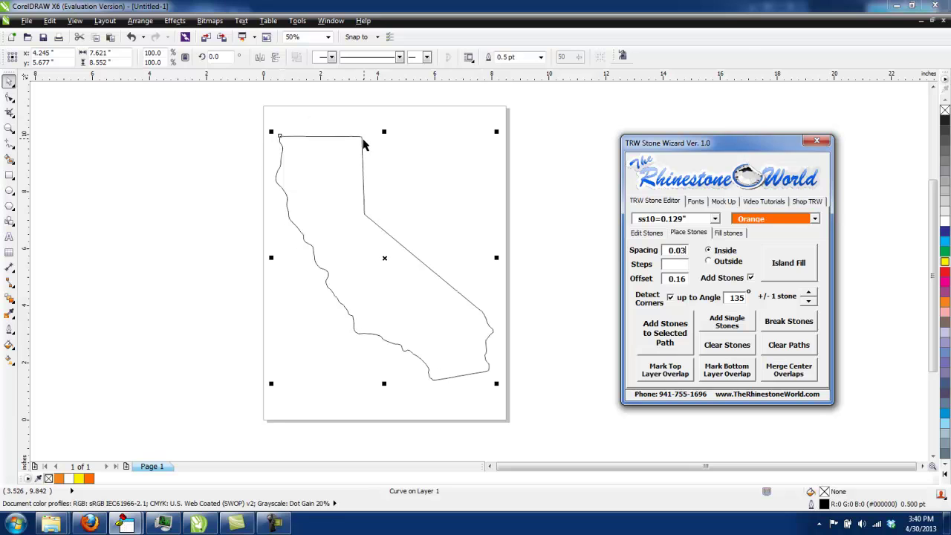
click(685, 338)
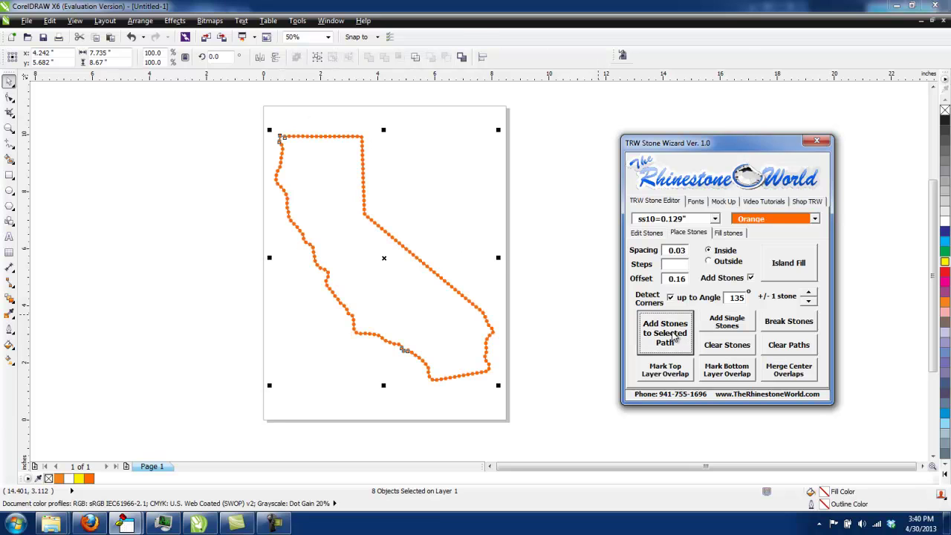
- Examine the stones along the California outline, checking their placement at the corners, the coastline and the eastern border
click(539, 298)
scroll(366, 351, up, 3)
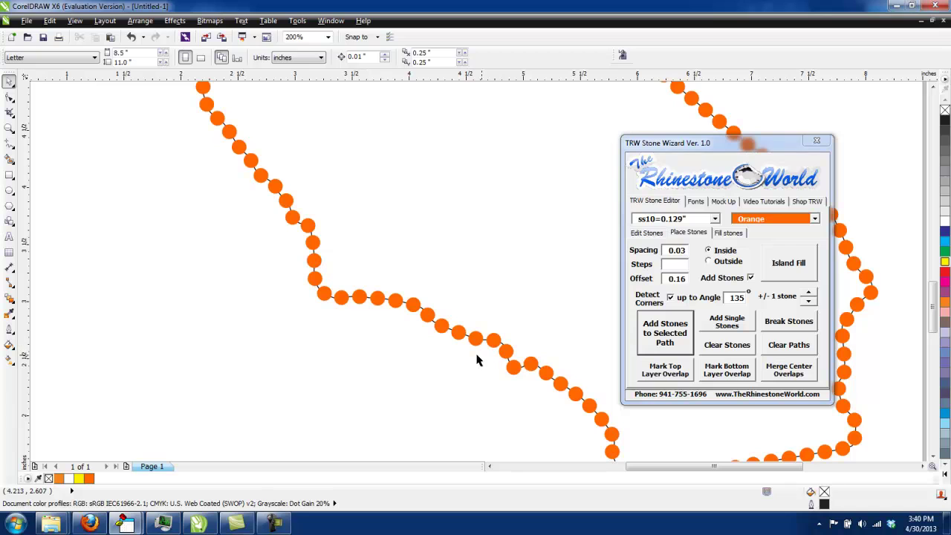
scroll(322, 278, down, 3)
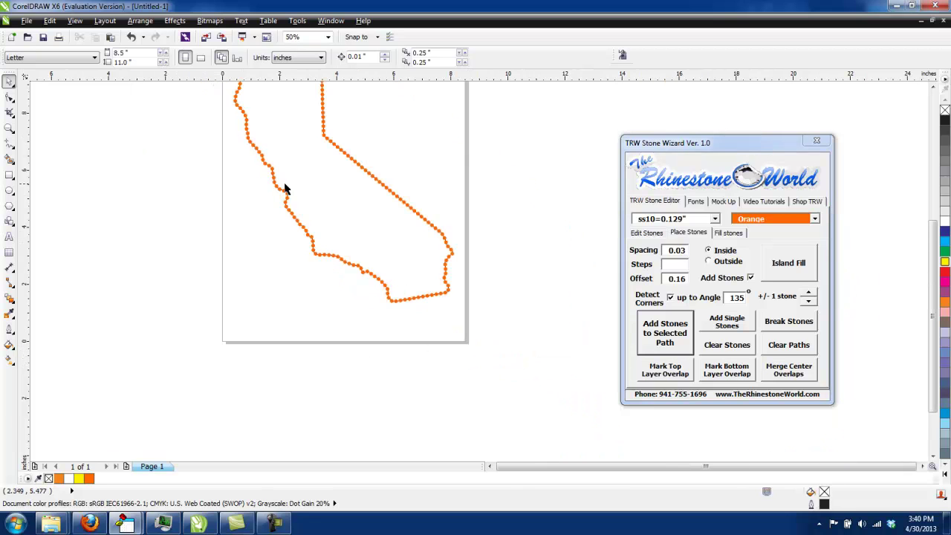
scroll(287, 190, up, 4)
scroll(315, 213, down, 4)
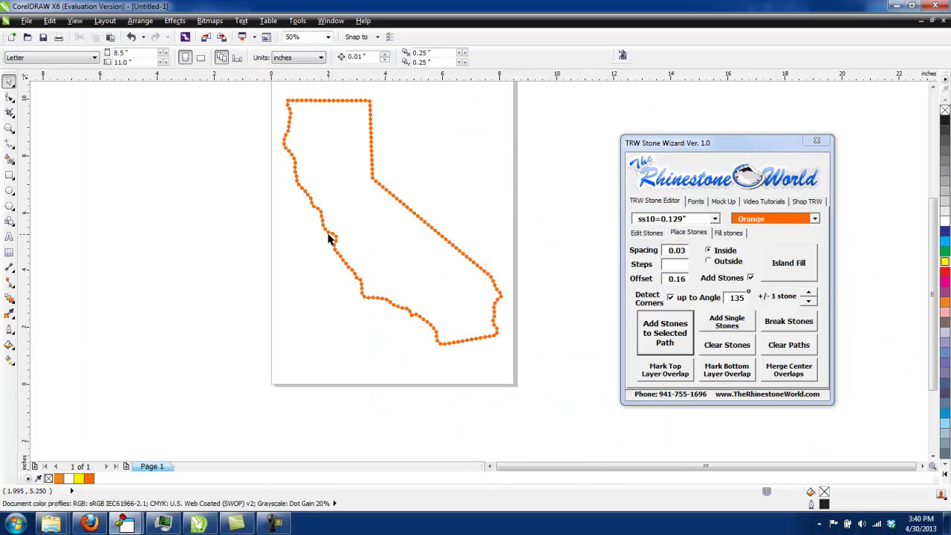
scroll(321, 95, up, 3)
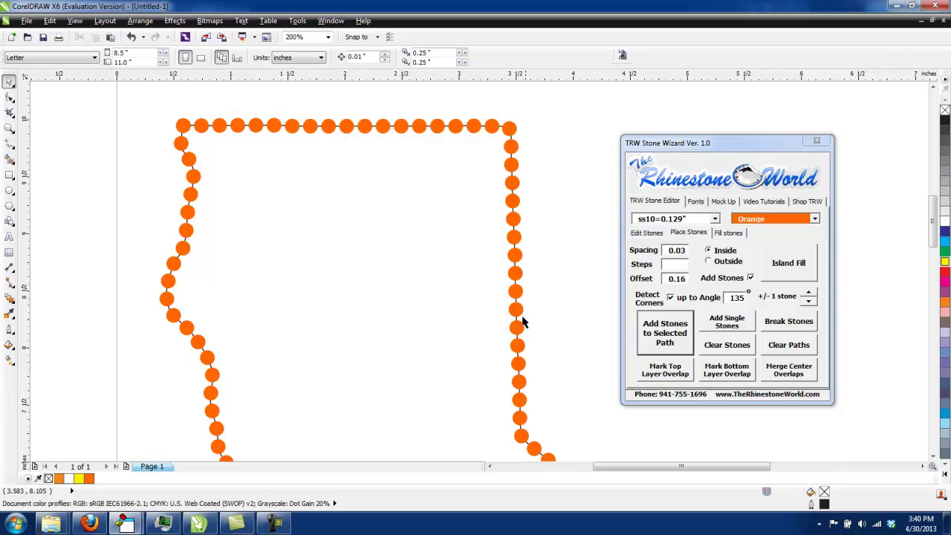
scroll(518, 325, down, 3)
scroll(589, 386, up, 1)
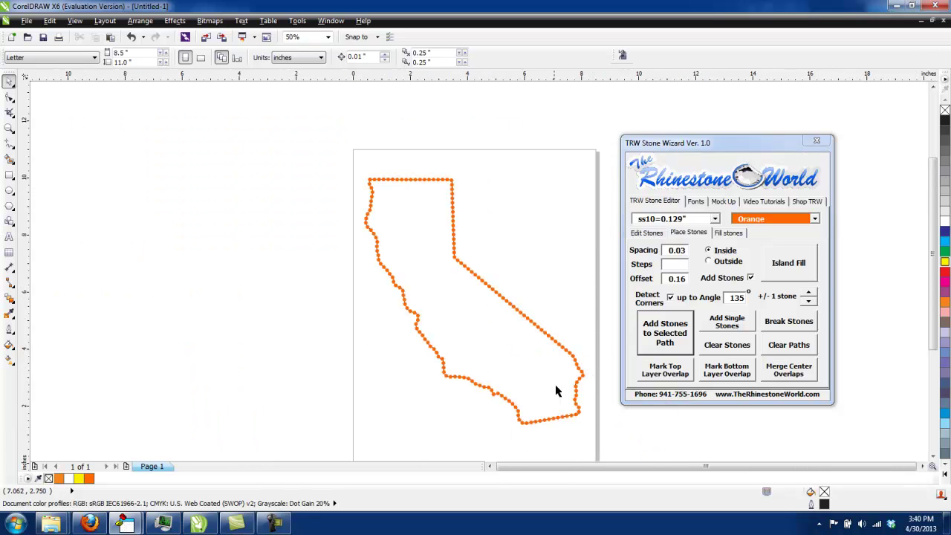
scroll(555, 392, up, 1)
scroll(518, 253, down, 1)
scroll(521, 153, up, 1)
scroll(518, 147, down, 1)
scroll(549, 195, up, 2)
scroll(554, 141, down, 5)
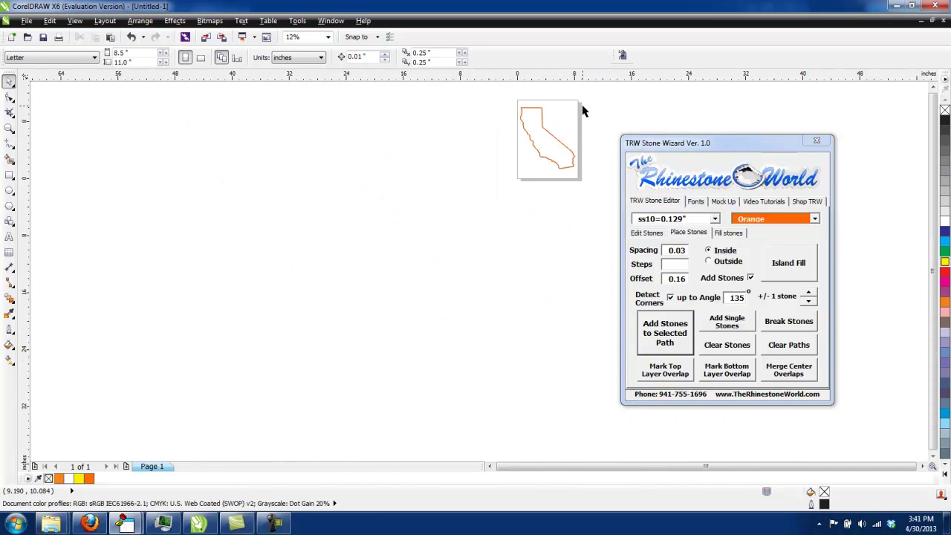
scroll(566, 167, up, 2)
scroll(564, 196, down, 1)
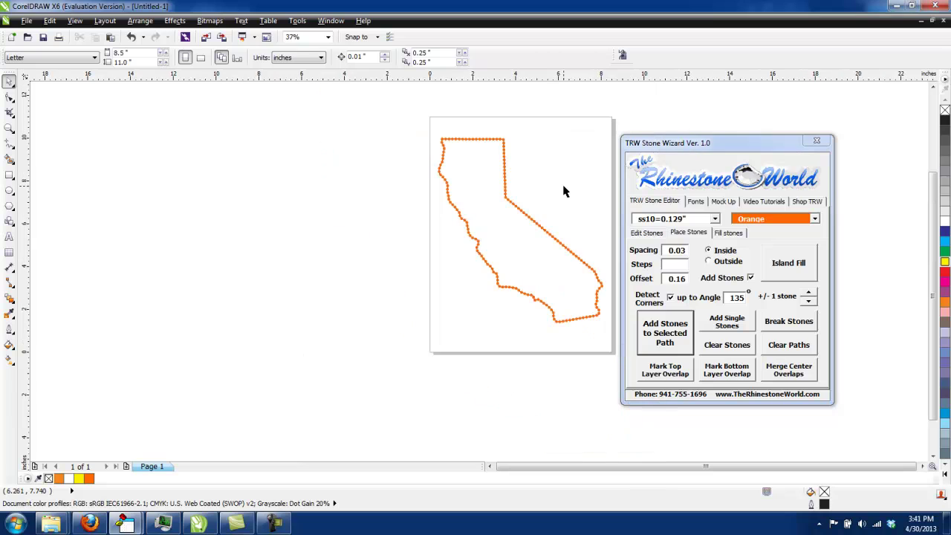
- Clear the underlying paths from the complete California stone outline
drag(409, 115, 637, 349)
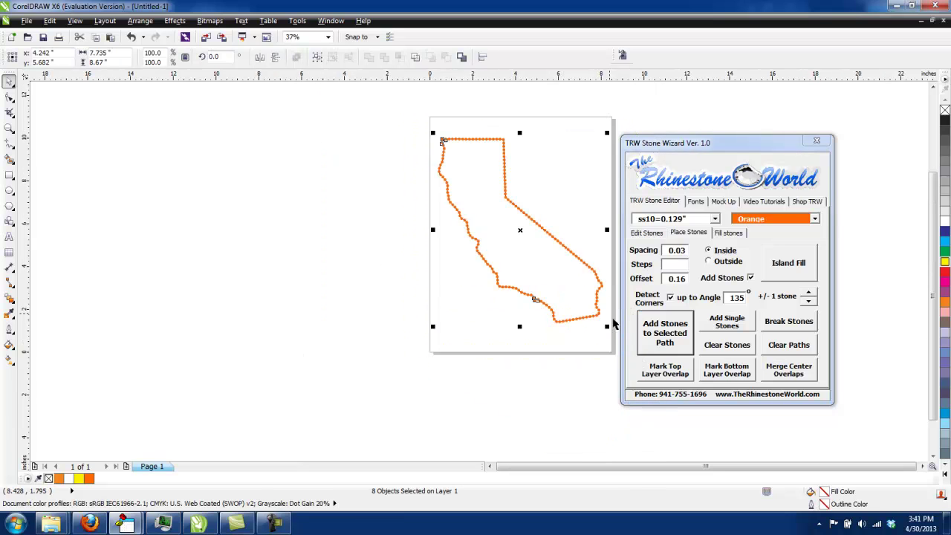
click(785, 348)
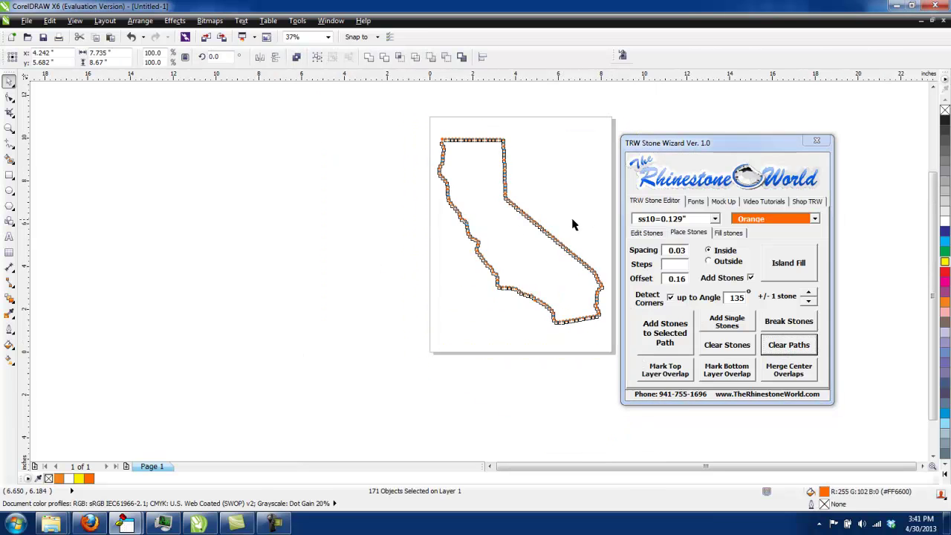
- Try moving a single stone off the outline's southeastern edge and undo that move
scroll(646, 269, up, 6)
drag(554, 260, 529, 285)
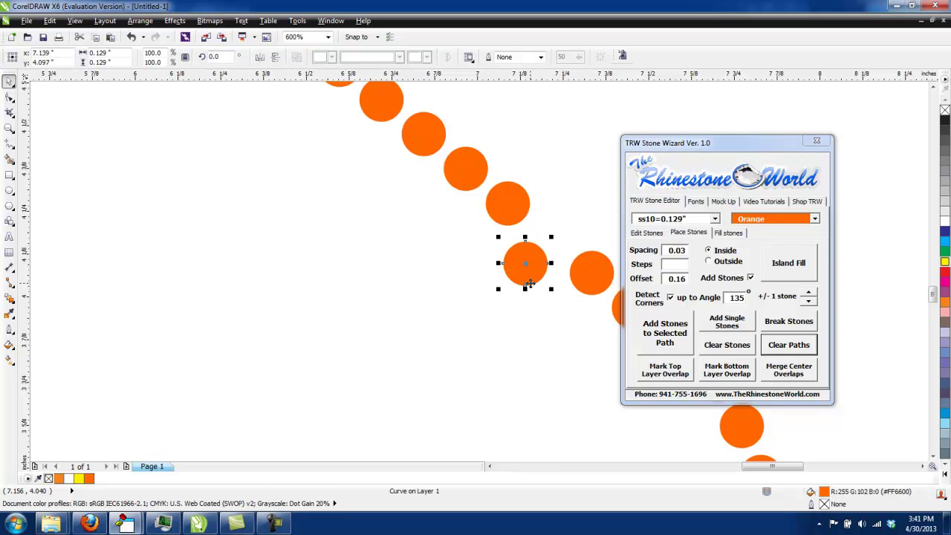
key(ctrl+z)
click(562, 173)
scroll(537, 206, down, 6)
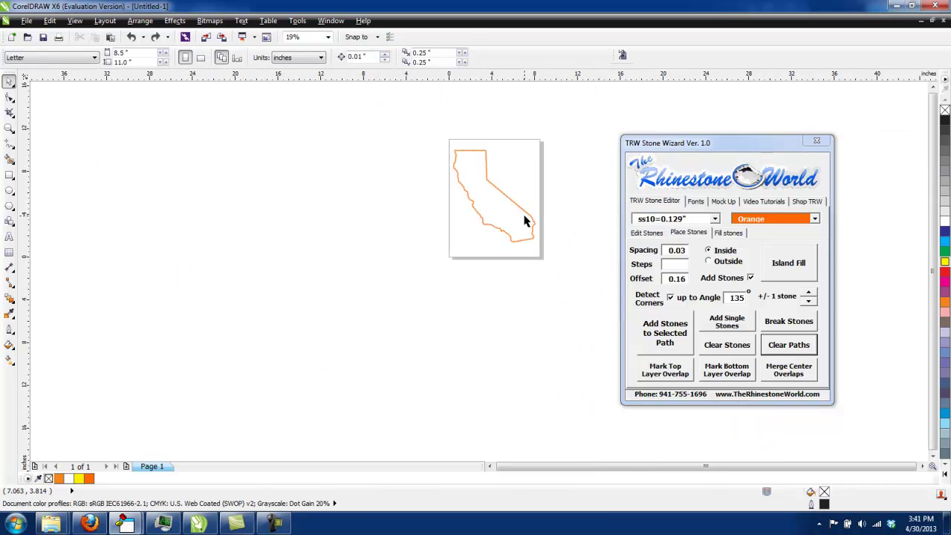
- Add the artistic text "California" to the open area east of the state outline's upper part
scroll(468, 198, up, 2)
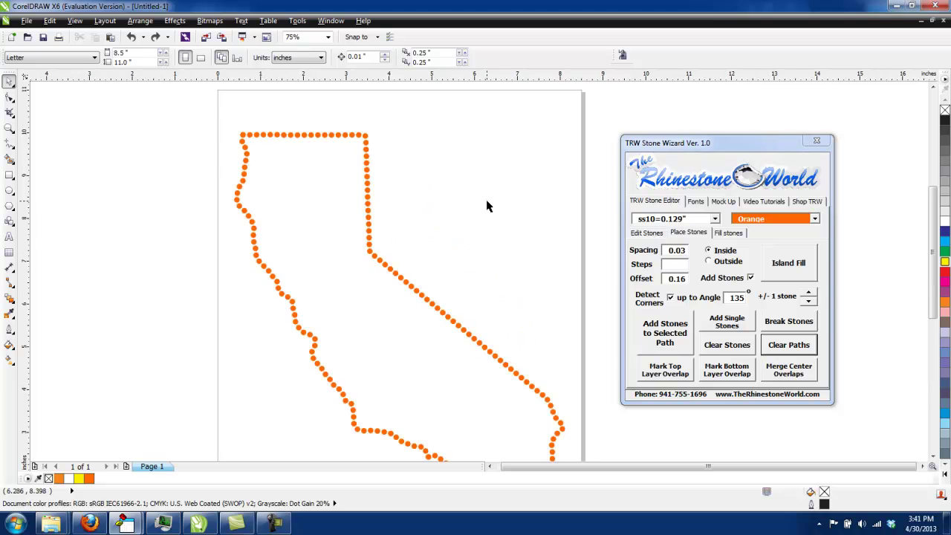
scroll(487, 206, down, 2)
scroll(513, 220, up, 2)
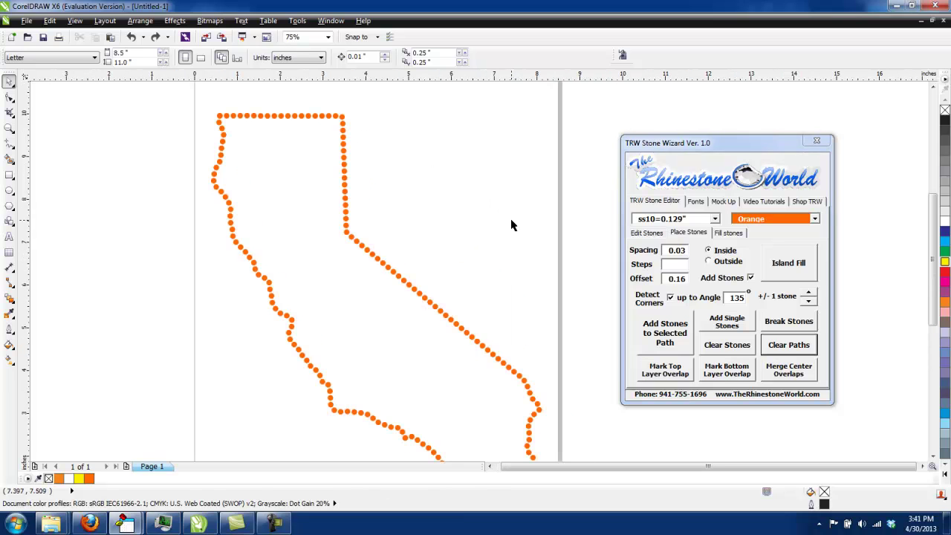
click(9, 236)
click(377, 198)
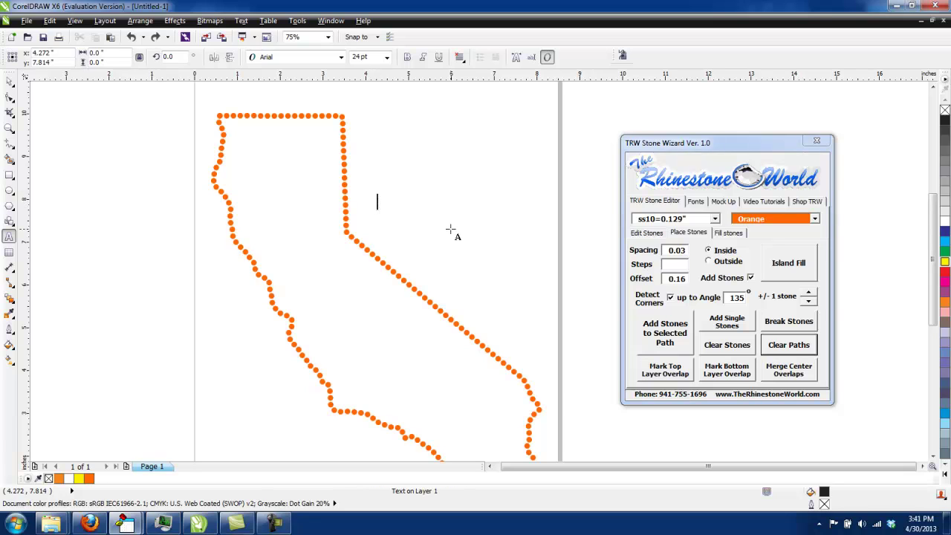
text(California)
click(10, 81)
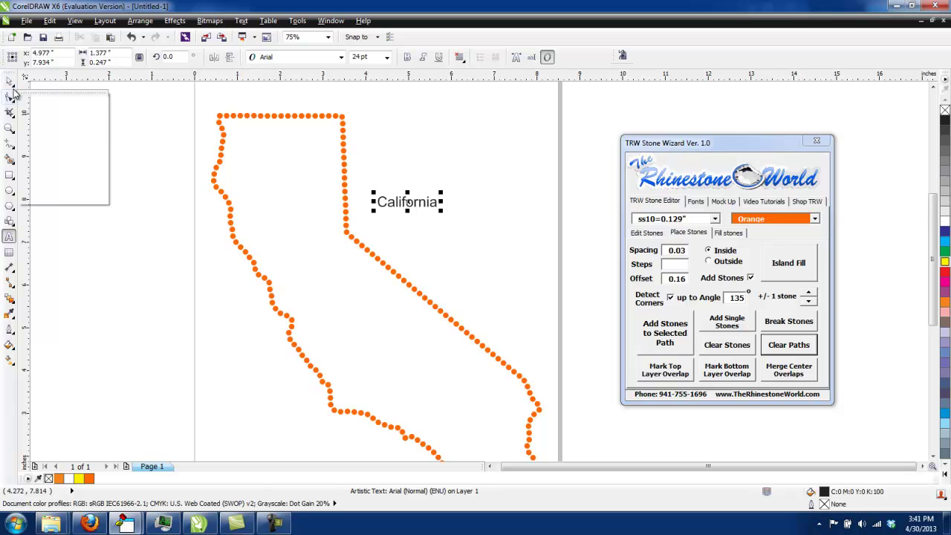
- Apply the font TRW 77 U/L/# to the "California" text
click(693, 203)
drag(802, 357, 712, 292)
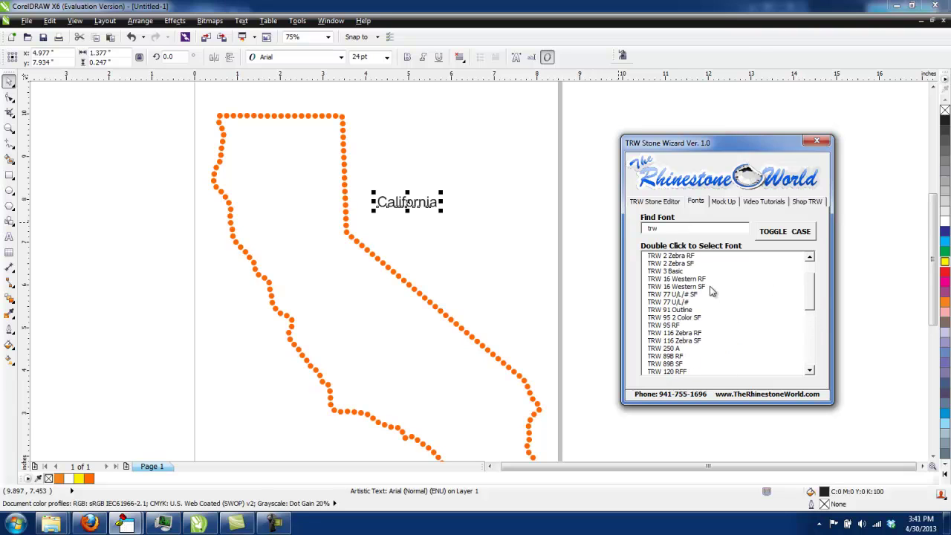
double_click(674, 306)
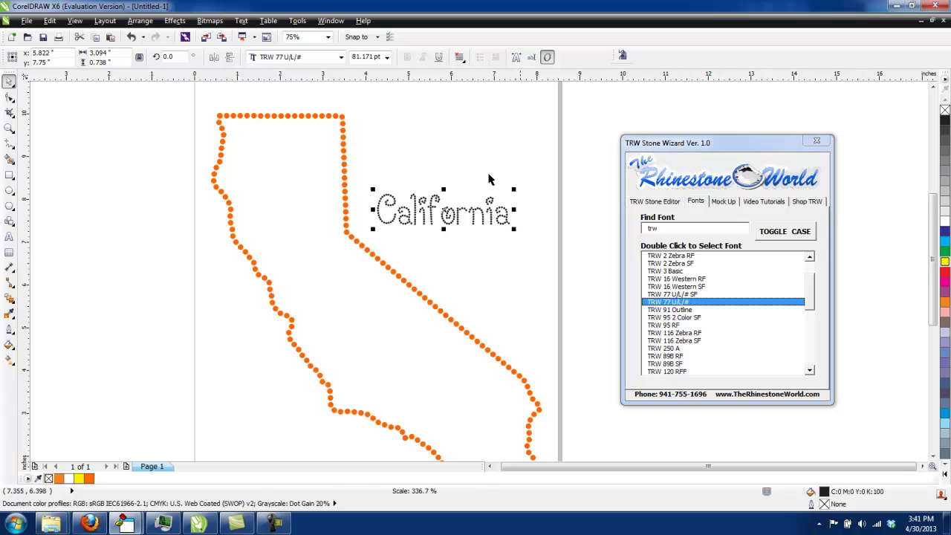
- Resize the "California" lettering for ss10=0.129" stones with the Stone Wizard's Resize Design command
click(654, 202)
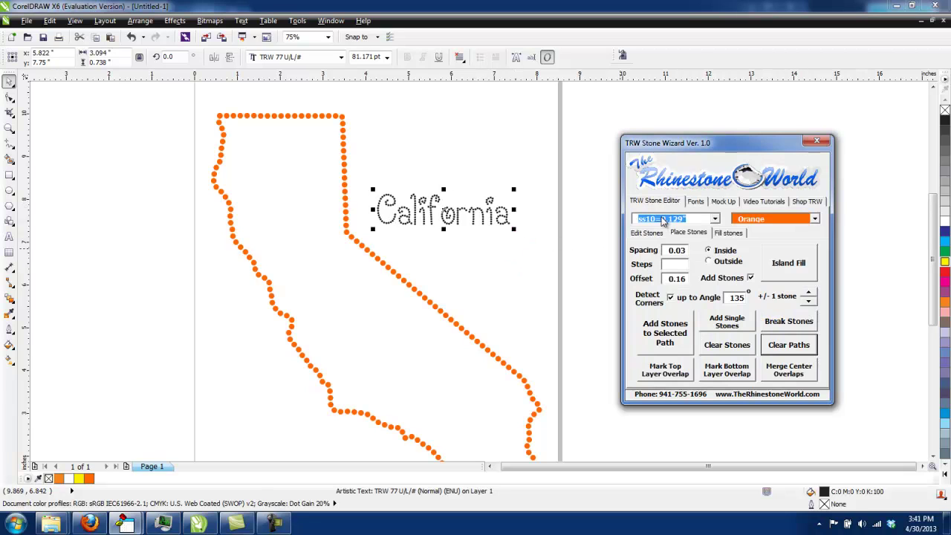
click(648, 232)
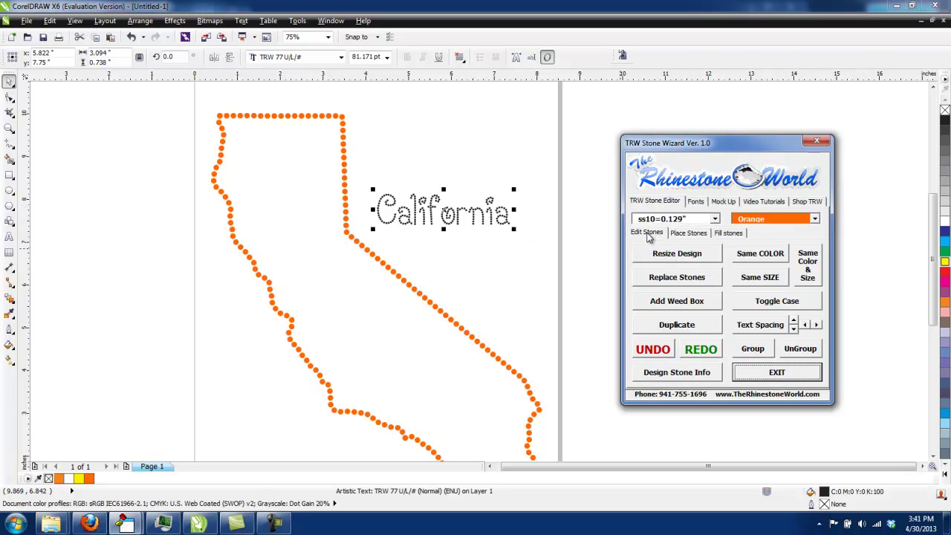
click(671, 254)
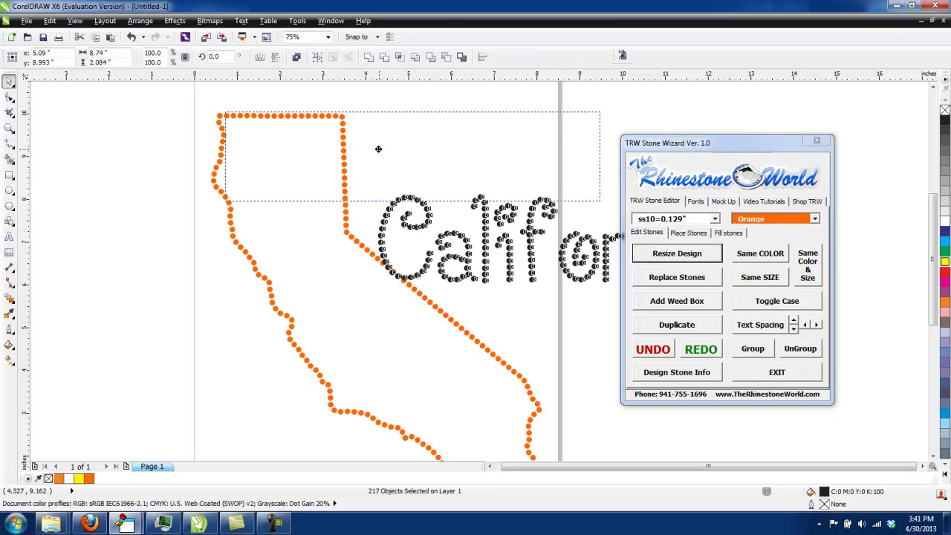
- Move the resized "California" lettering over the upper part of the state outline so that it crosses the eastern edge
scroll(382, 209, up, 2)
scroll(379, 214, down, 3)
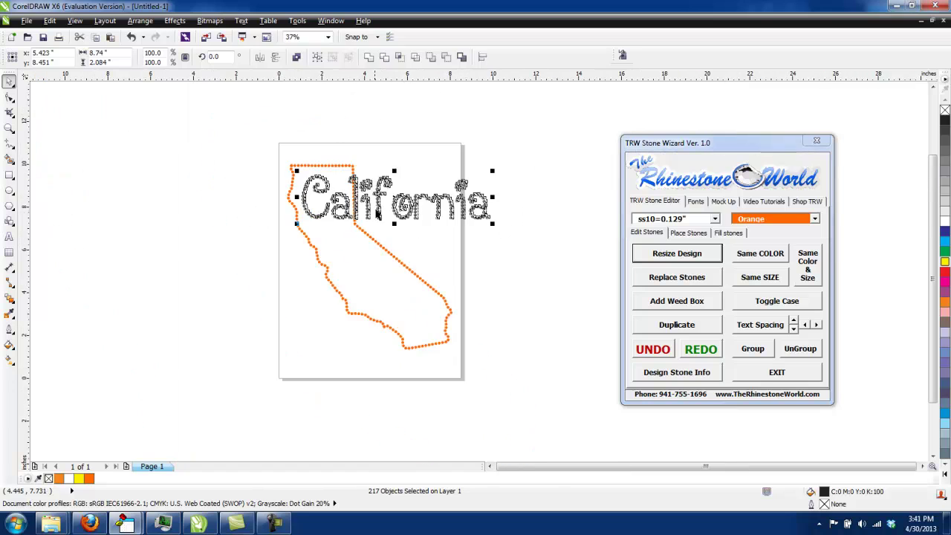
scroll(408, 179, up, 2)
drag(349, 233, 348, 234)
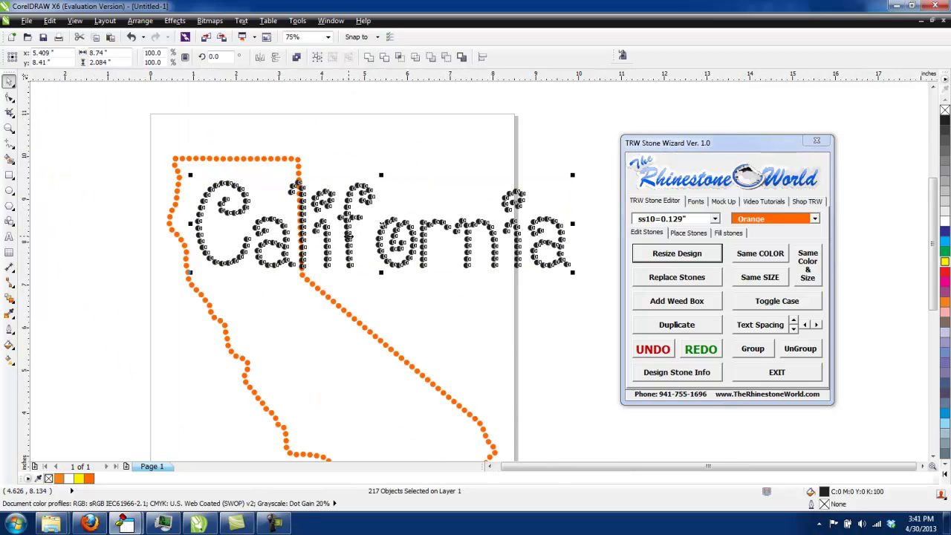
click(357, 306)
- Try deleting individual orange outline stones beneath the letter "l" of "California" and undo the deletions
scroll(343, 234, down, 1)
scroll(290, 212, up, 3)
scroll(165, 170, down, 2)
scroll(165, 171, up, 2)
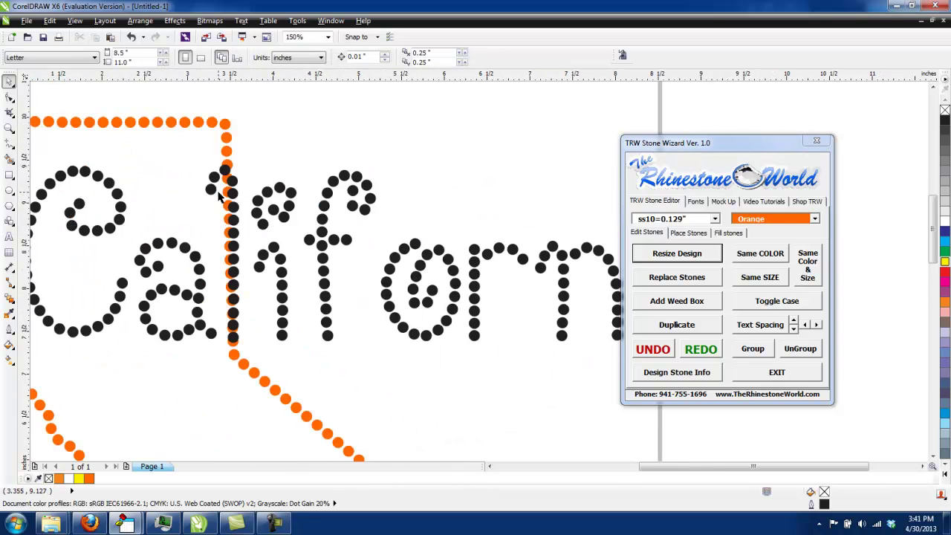
scroll(235, 187, up, 1)
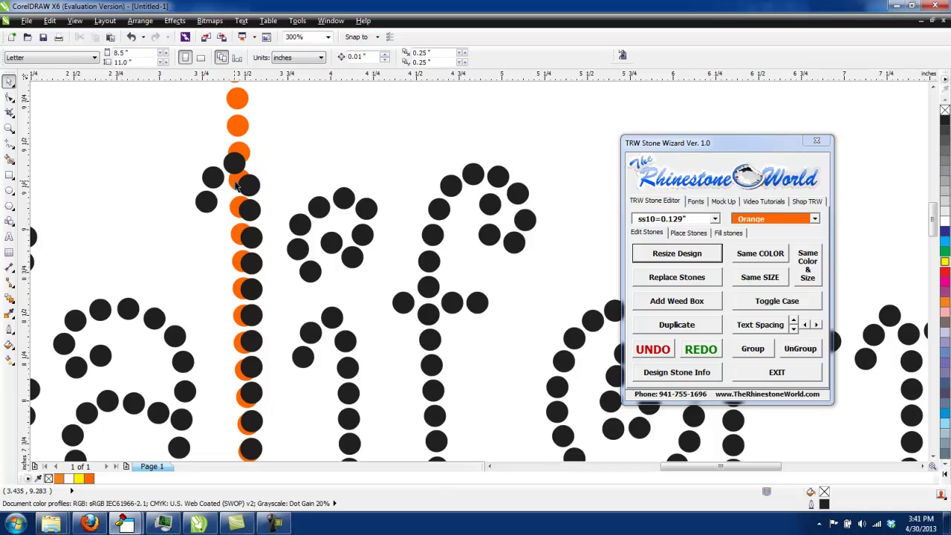
click(236, 183)
drag(249, 152, 249, 149)
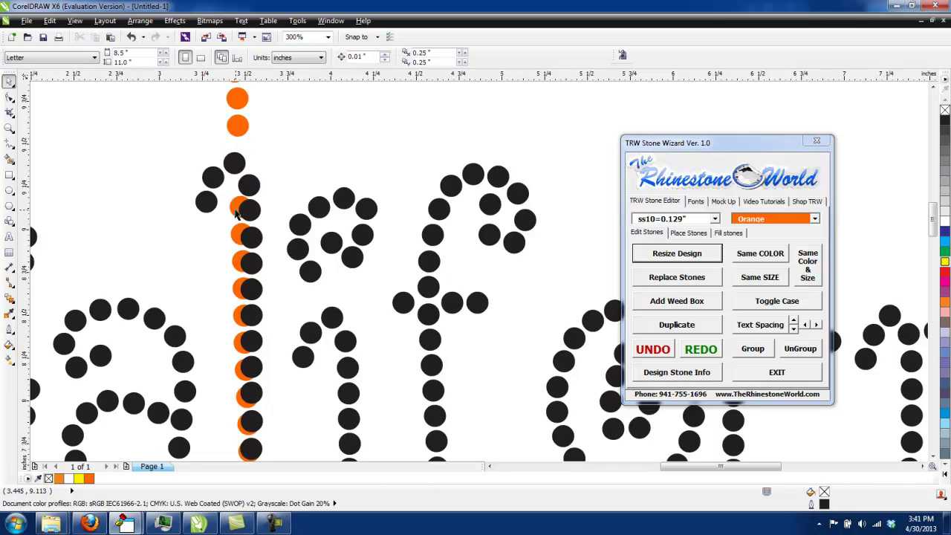
click(277, 189)
scroll(277, 189, down, 1)
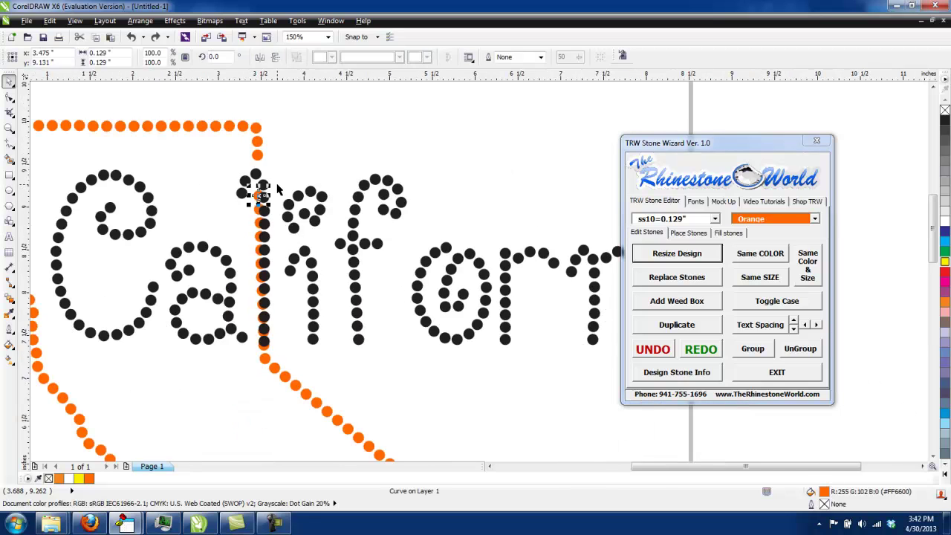
- Mark the bottom-layer overlaps across the complete state outline and "California" lettering
scroll(285, 169, down, 2)
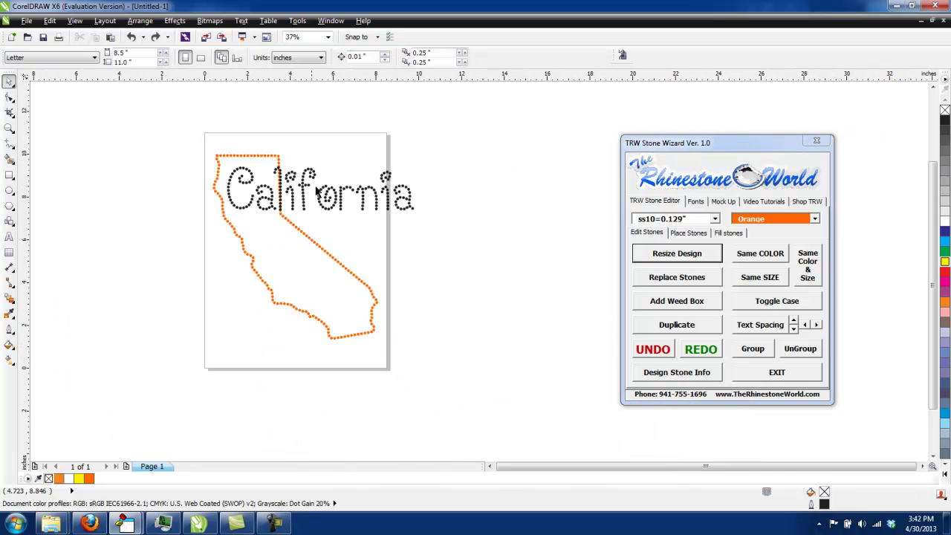
drag(180, 136, 467, 363)
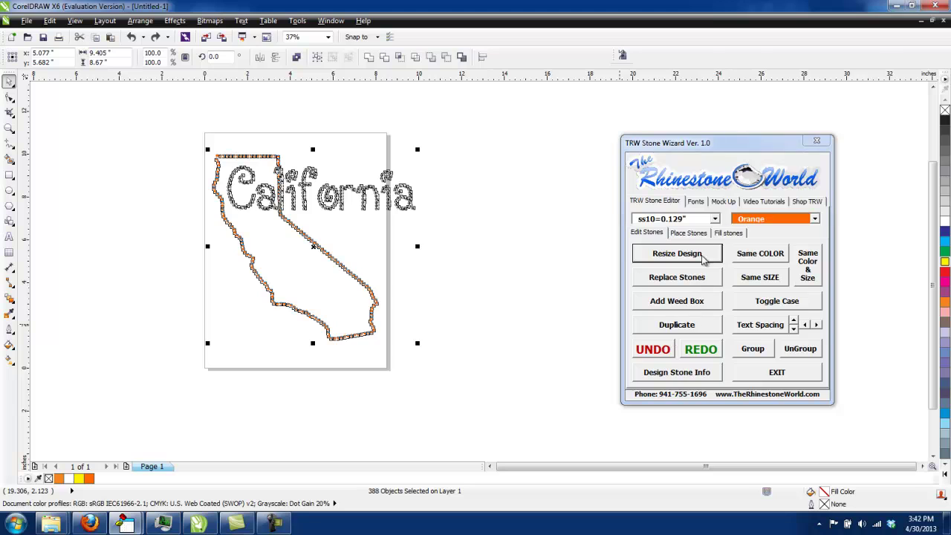
click(690, 233)
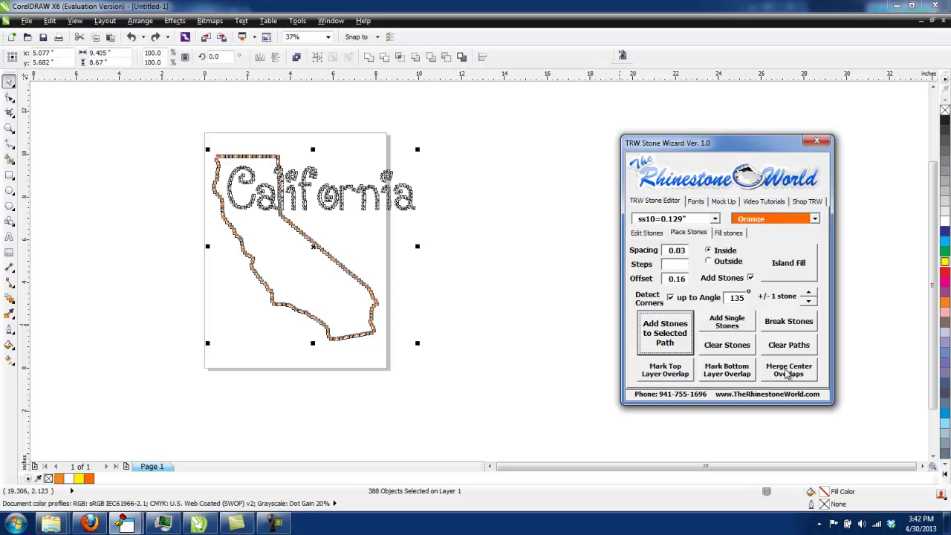
click(544, 269)
scroll(281, 180, up, 5)
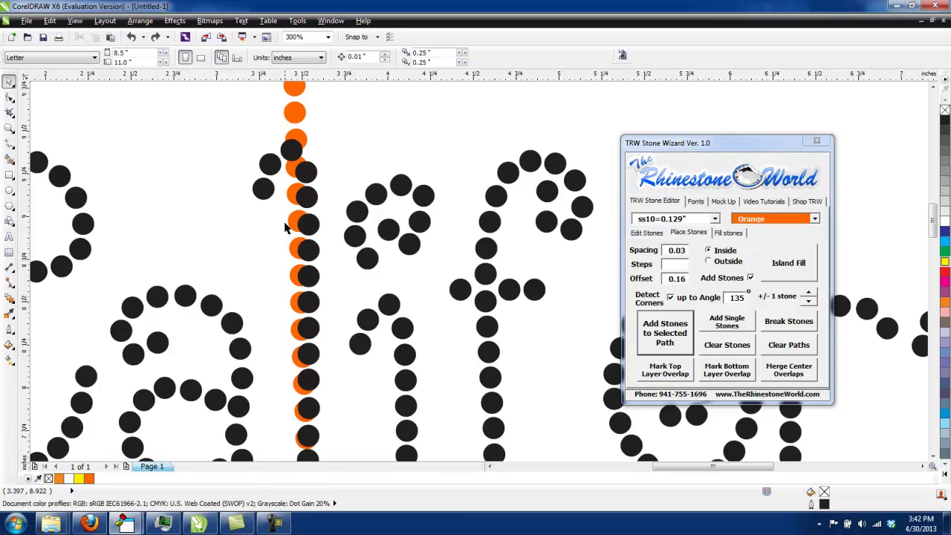
scroll(345, 168, down, 5)
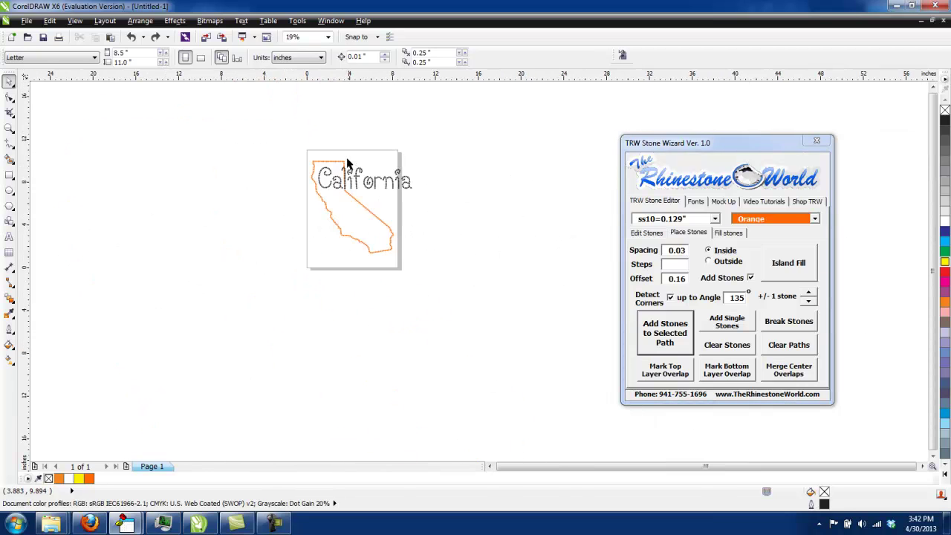
key(ctrl+a)
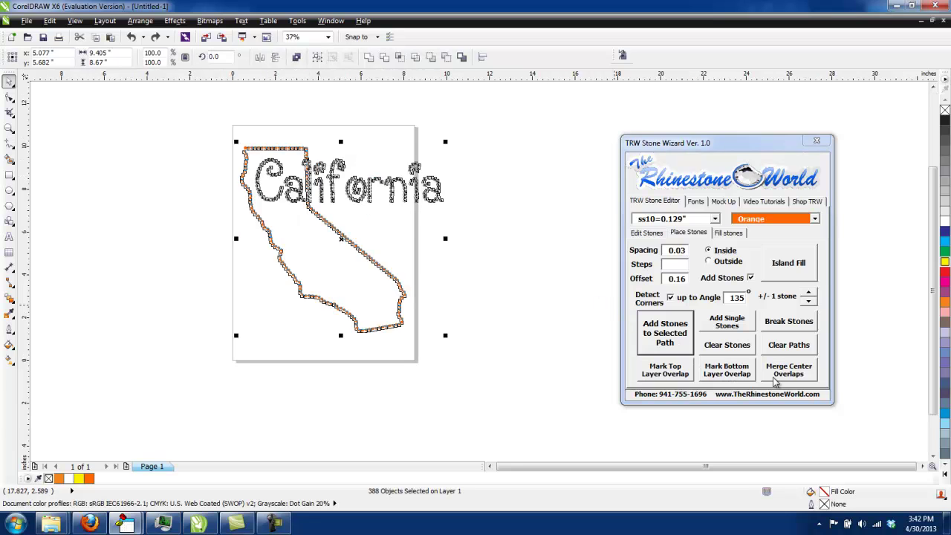
click(735, 371)
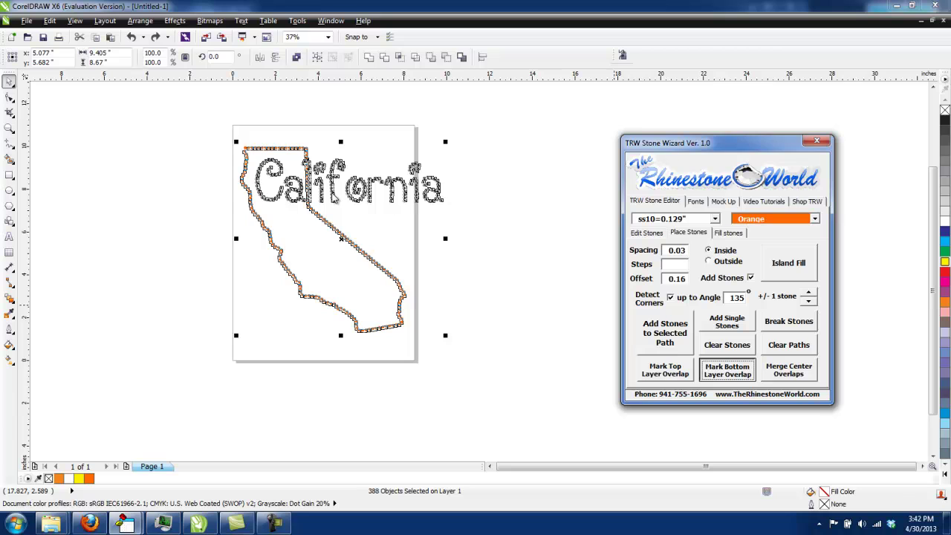
click(333, 196)
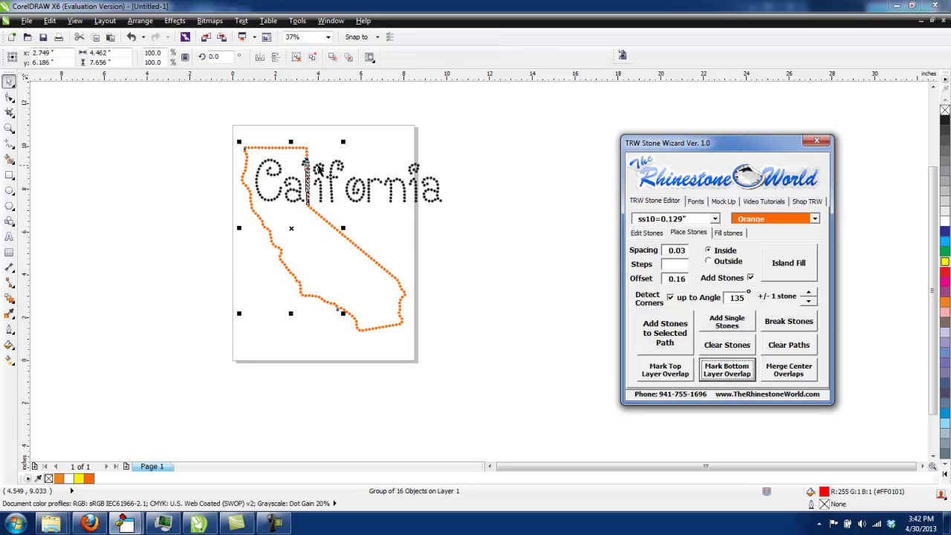
- Try moving the marked bottom-layer stones off the letter "l" and deleting them, and undo back to the unmarked design
click(381, 226)
scroll(316, 180, up, 3)
drag(284, 176, 276, 230)
scroll(291, 285, down, 2)
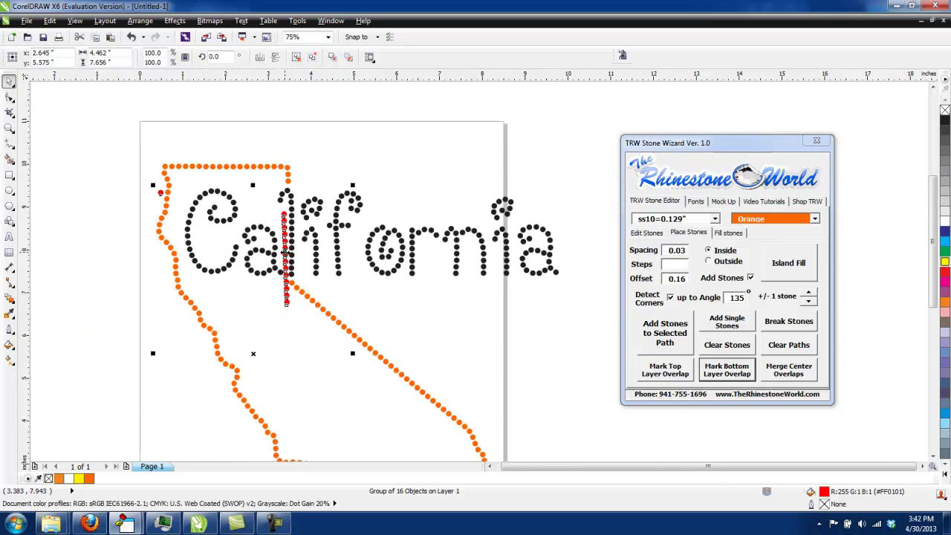
click(337, 292)
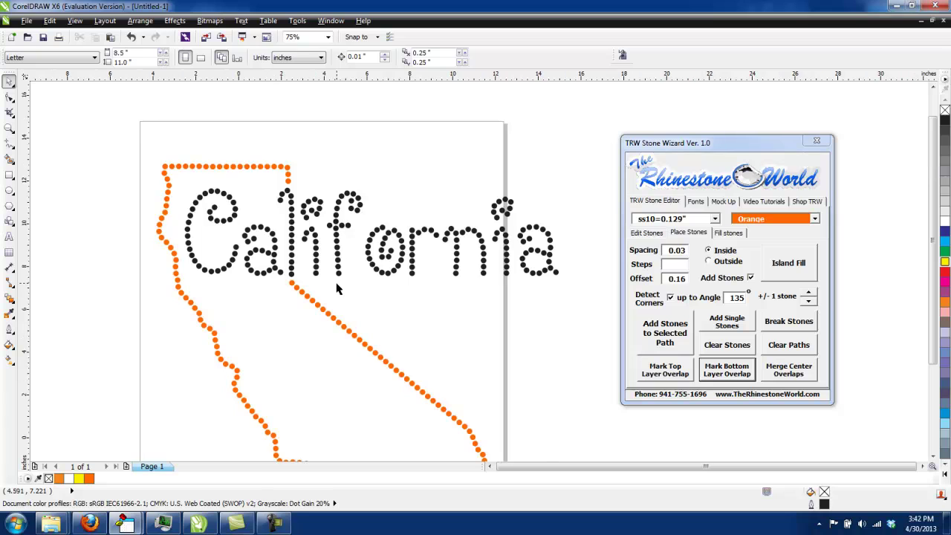
scroll(315, 306, down, 1)
scroll(292, 266, up, 1)
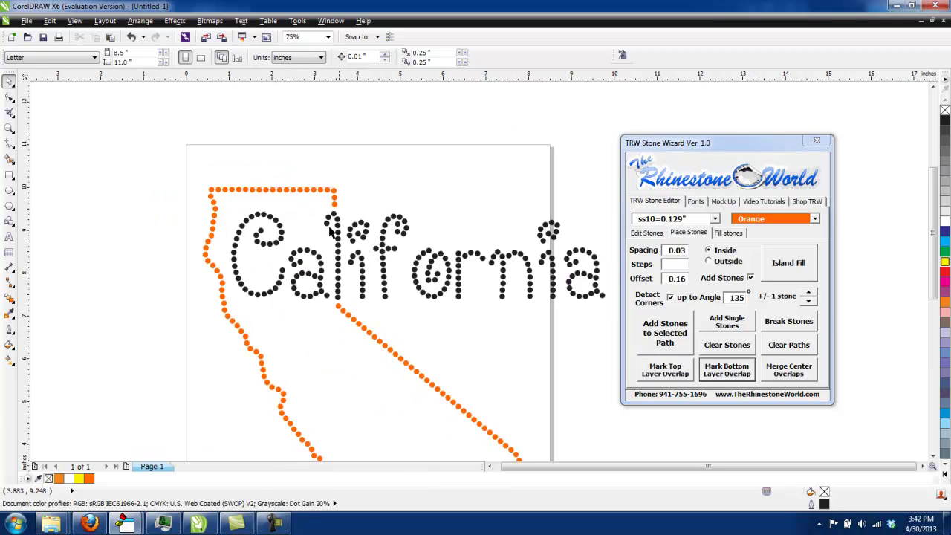
scroll(470, 298, down, 1)
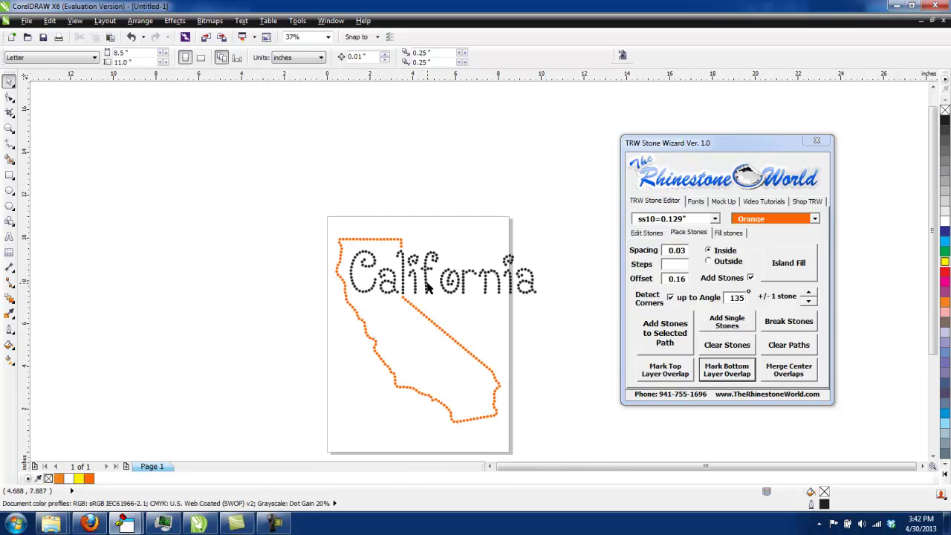
scroll(424, 291, up, 2)
scroll(347, 255, down, 2)
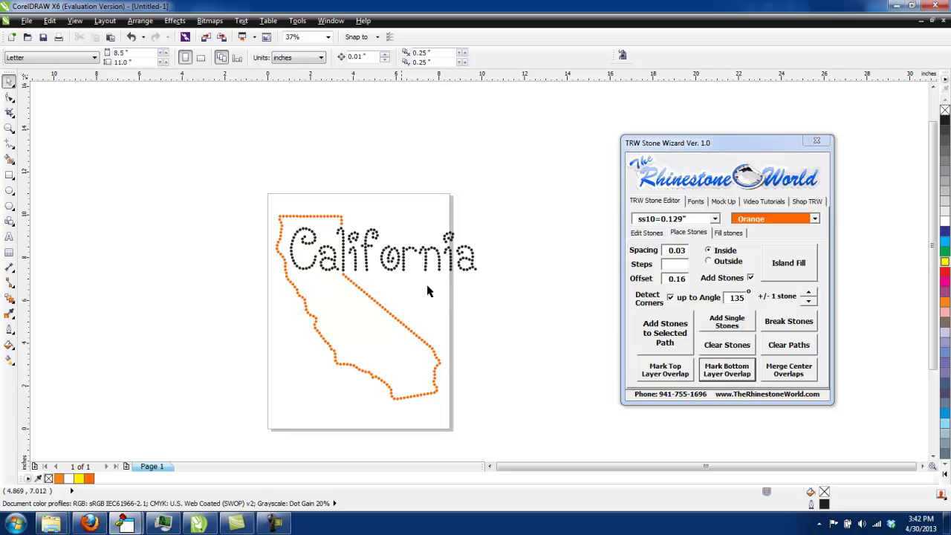
key(ctrl+z)
click(466, 304)
- Try marking the top-layer overlaps across the complete design and moving the marked stones aside, and undo both changes
drag(505, 187, 239, 434)
scroll(350, 256, up, 2)
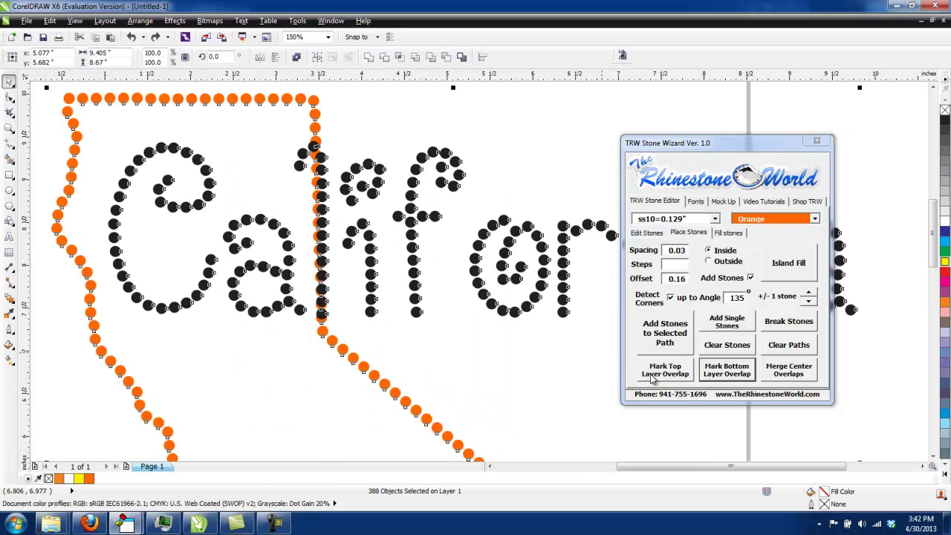
click(678, 377)
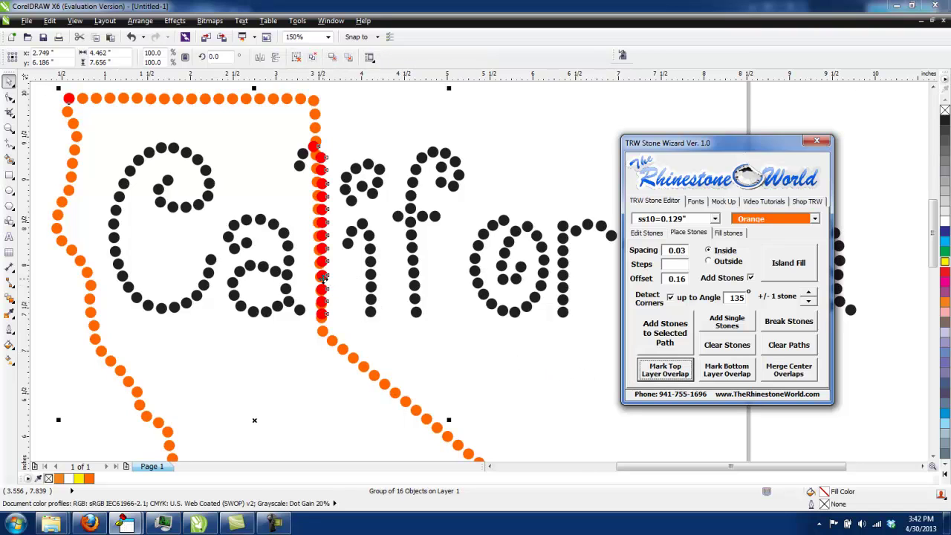
drag(323, 276, 372, 279)
key(ctrl+z)
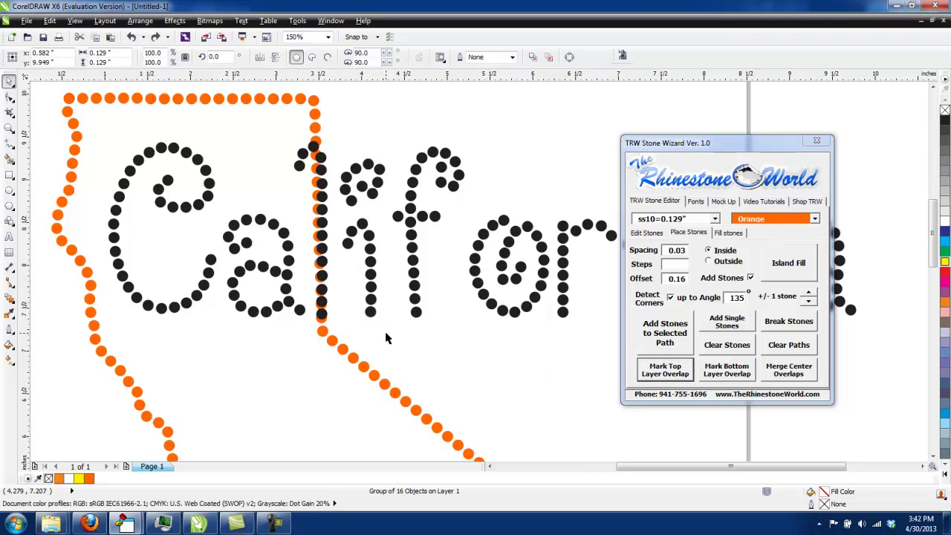
key(ctrl+z)
- Try merging the center overlaps across the complete outline and lettering, and undo the merge
click(349, 255)
scroll(325, 227, up, 1)
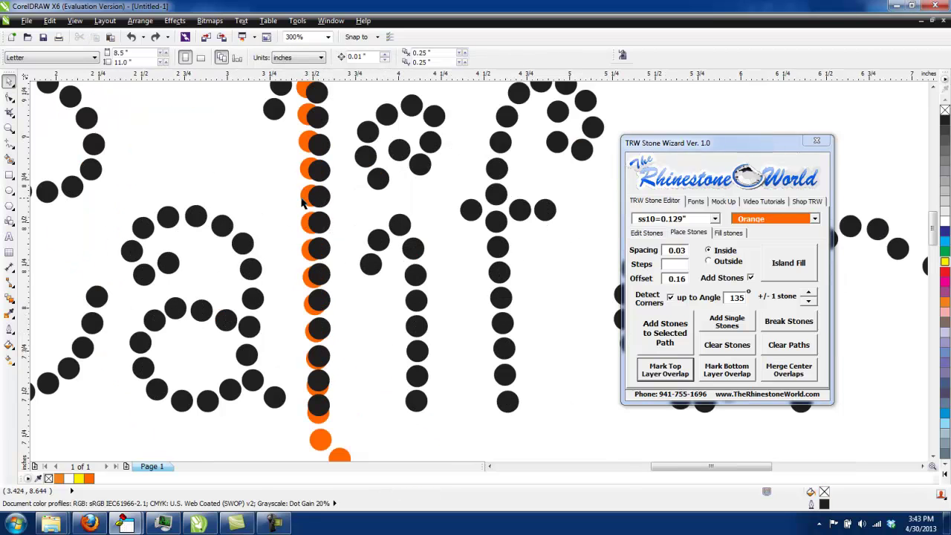
scroll(341, 209, down, 4)
drag(275, 173, 456, 312)
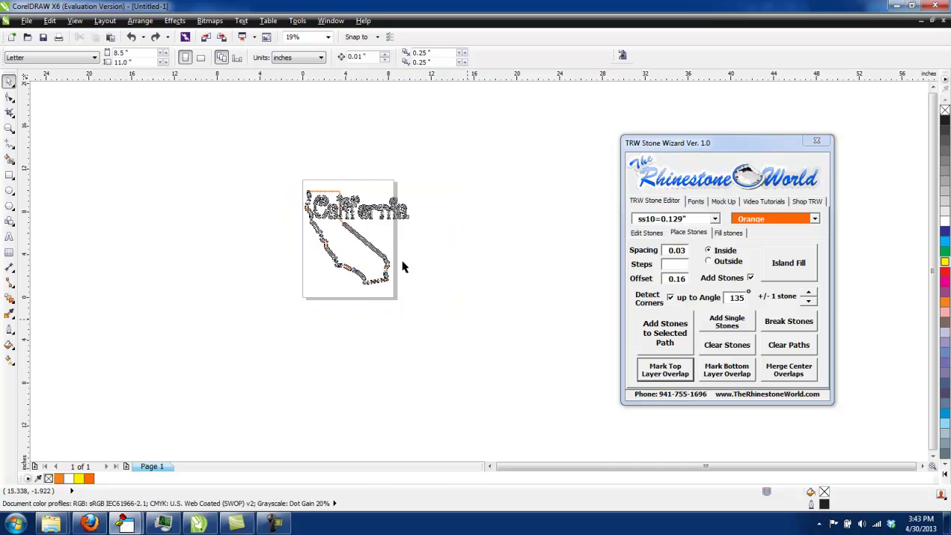
scroll(338, 205, up, 5)
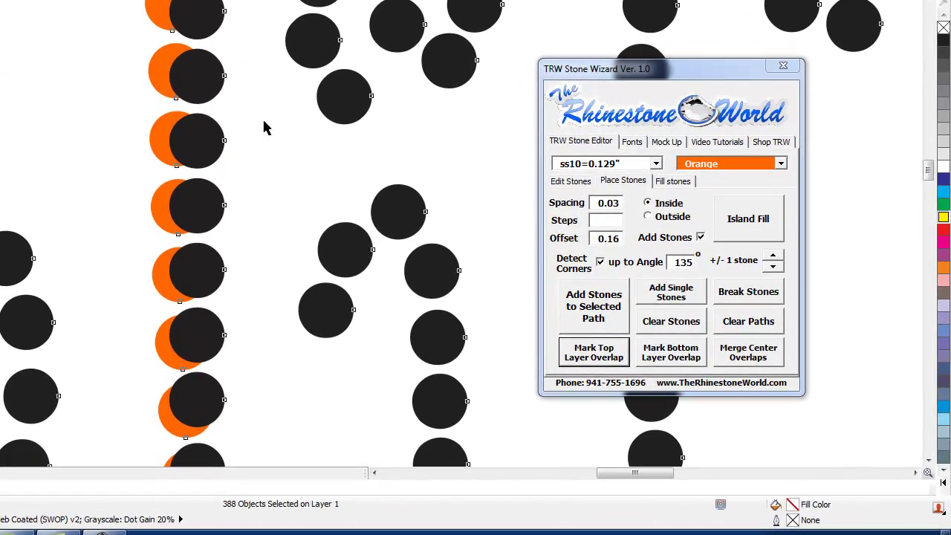
click(736, 353)
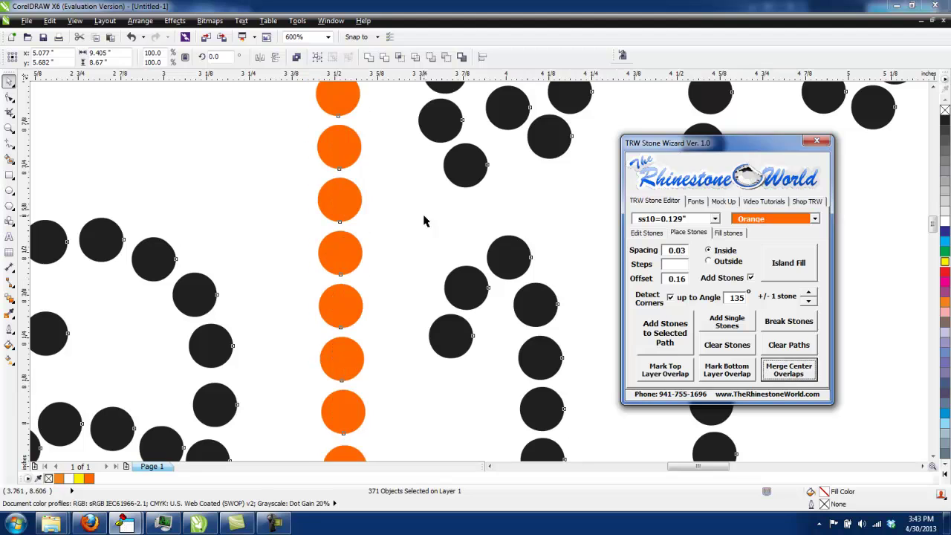
click(403, 233)
scroll(386, 238, down, 1)
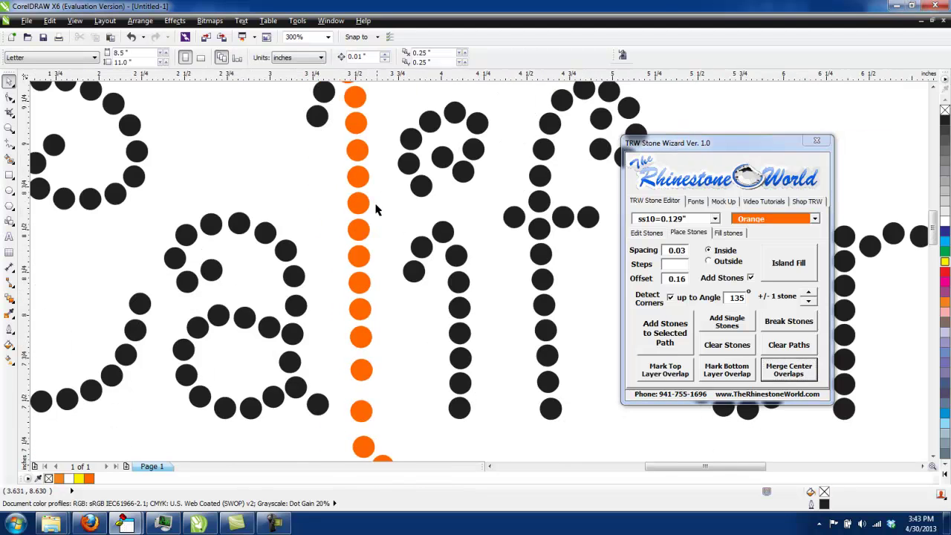
scroll(377, 199, down, 2)
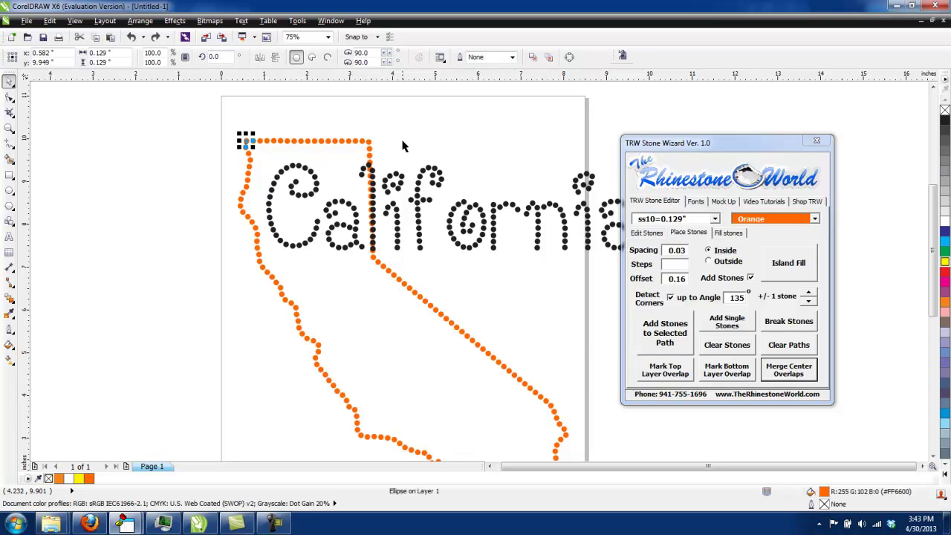
- Mark the bottom-layer overlaps in the complete design and move the marked stones west of the letter "l"
scroll(405, 151, down, 1)
drag(291, 121, 557, 318)
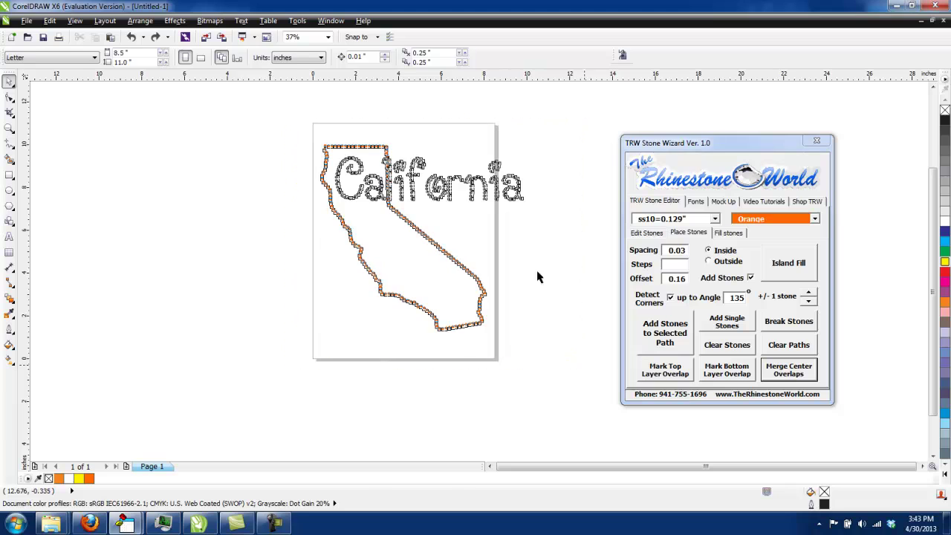
scroll(559, 318, up, 1)
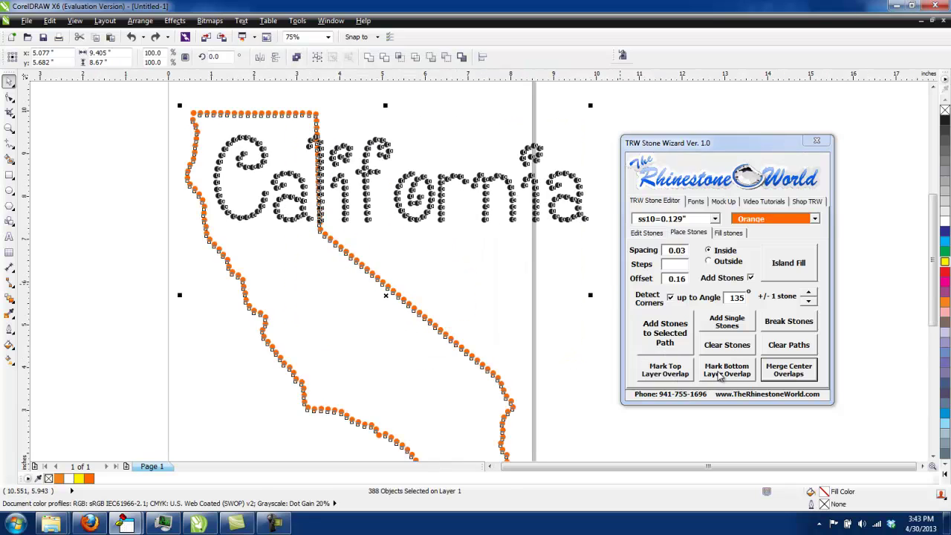
click(724, 372)
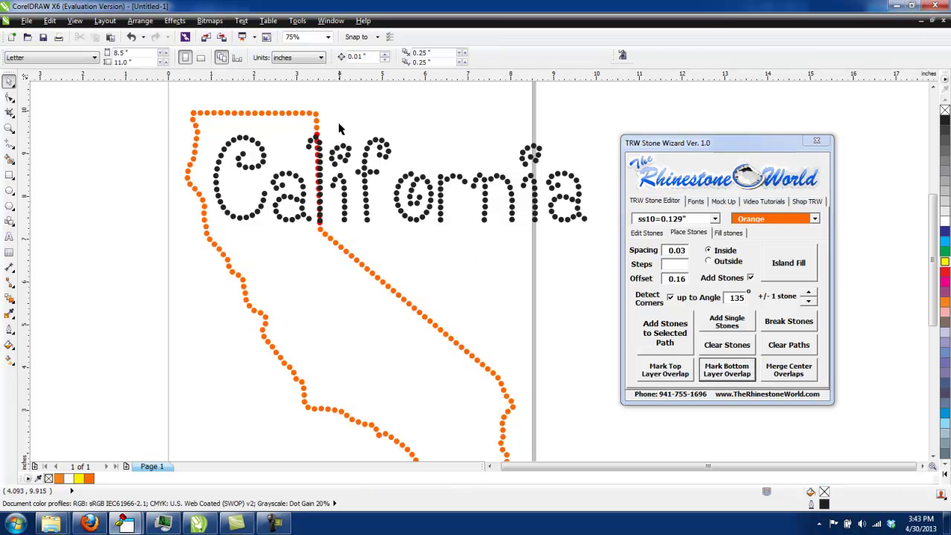
scroll(316, 153, up, 1)
drag(318, 153, 290, 172)
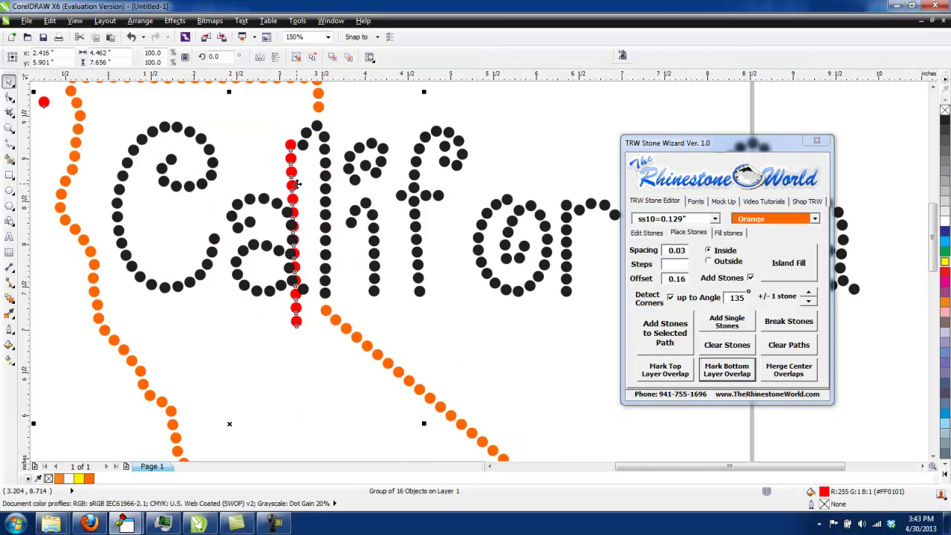
- Delete the marked bottom-layer stones beside the letter "l" and bring the complete California design into view
key(Delete)
scroll(304, 192, down, 2)
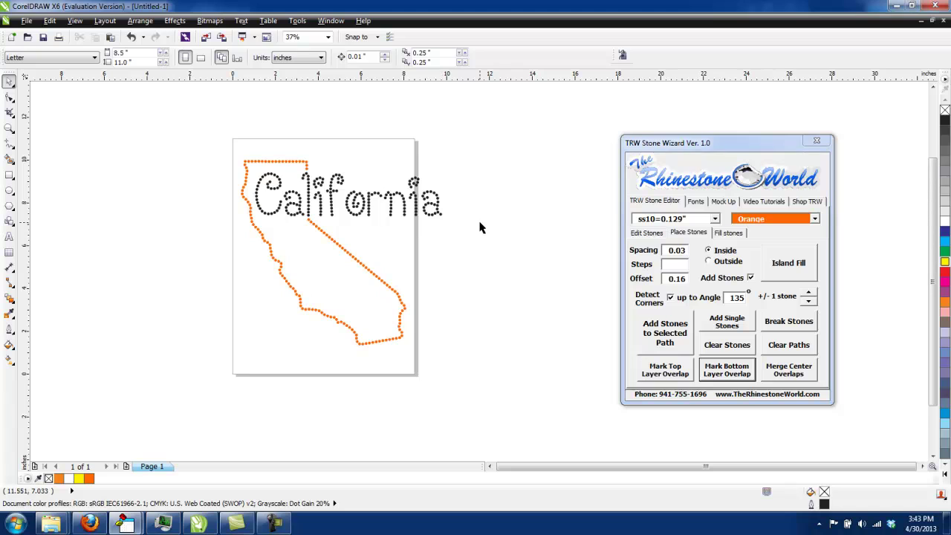
drag(450, 153, 230, 367)
click(309, 278)
scroll(360, 203, up, 1)
scroll(387, 200, down, 1)
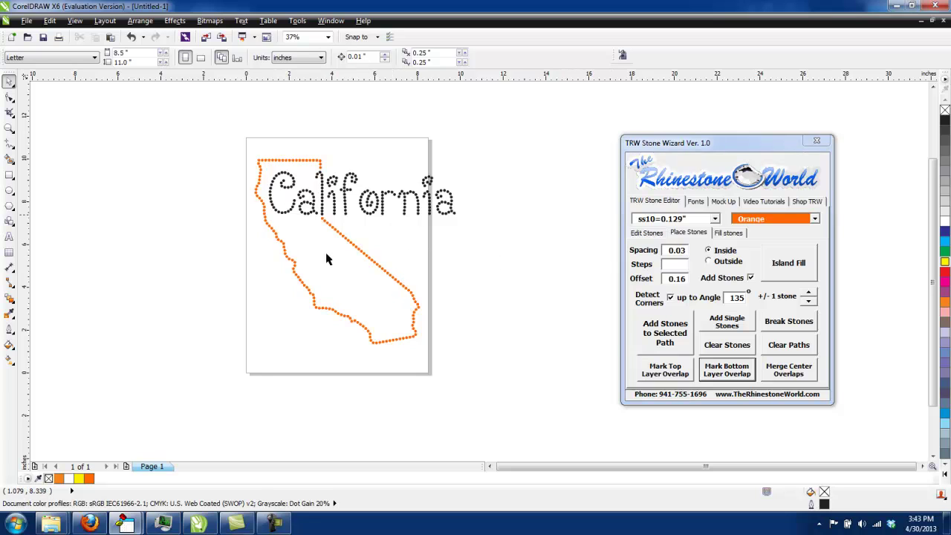
- Delete the complete California outline and lettering from the page
drag(491, 131, 233, 384)
key(Delete)
scroll(386, 267, up, 1)
scroll(389, 267, down, 1)
scroll(386, 276, up, 1)
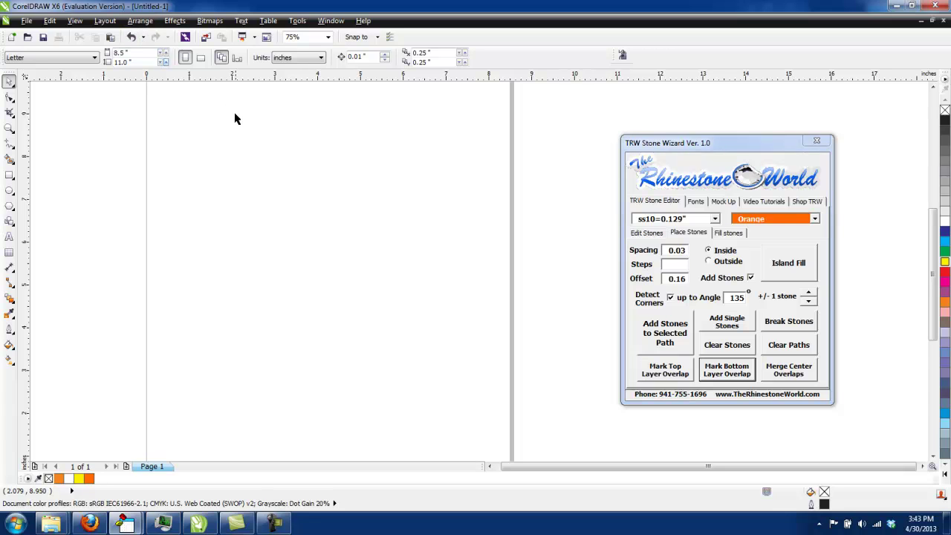
- Import the Cali State image from the customer samples folder and place it on the page
click(26, 20)
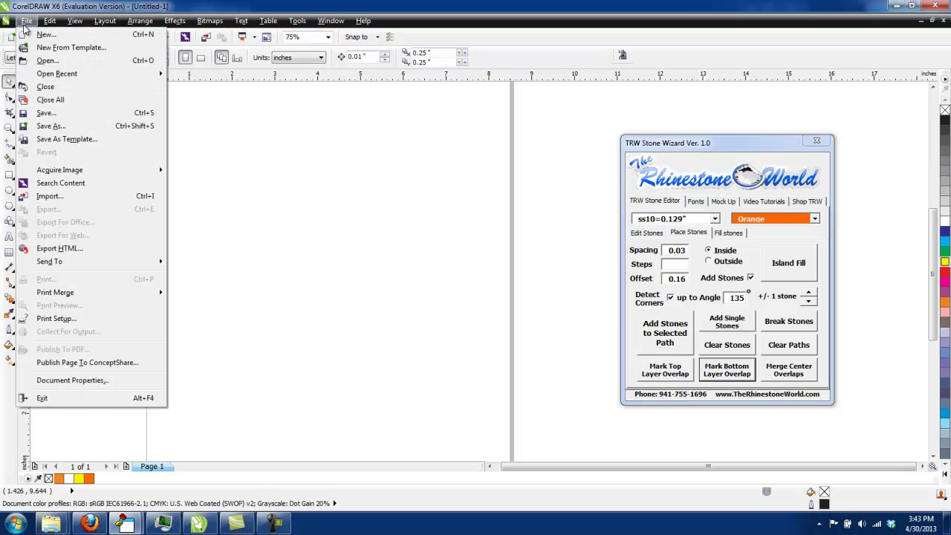
key(Escape)
key(ctrl+i)
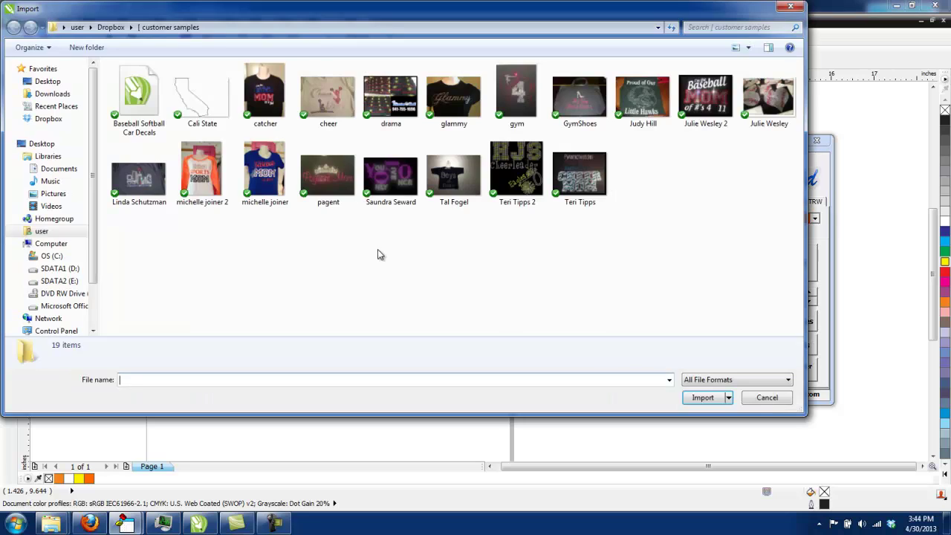
double_click(196, 124)
click(208, 132)
scroll(295, 229, down, 2)
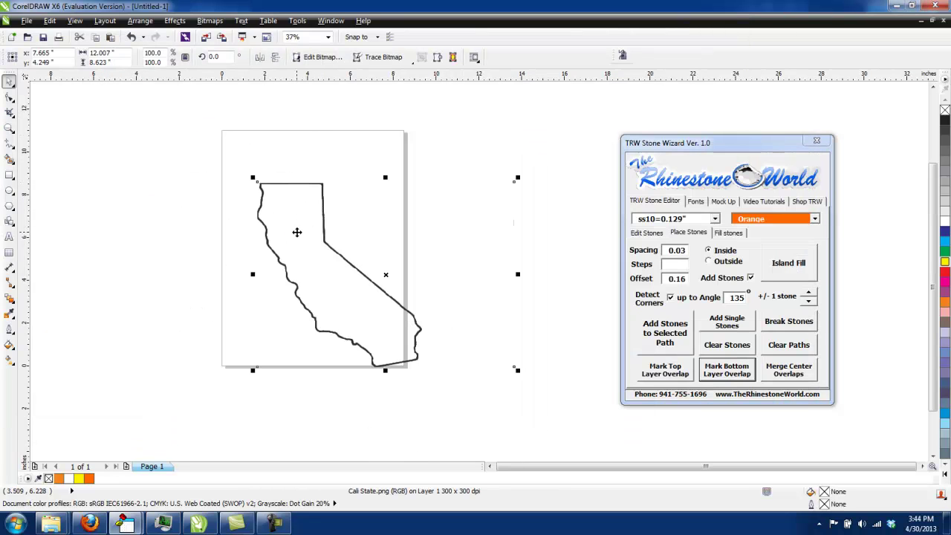
click(383, 58)
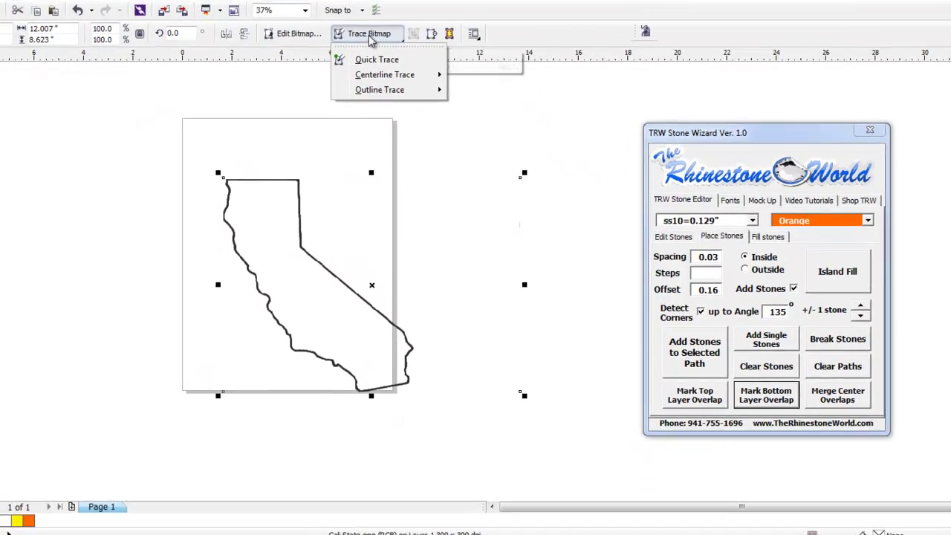
mouse_move(410, 97)
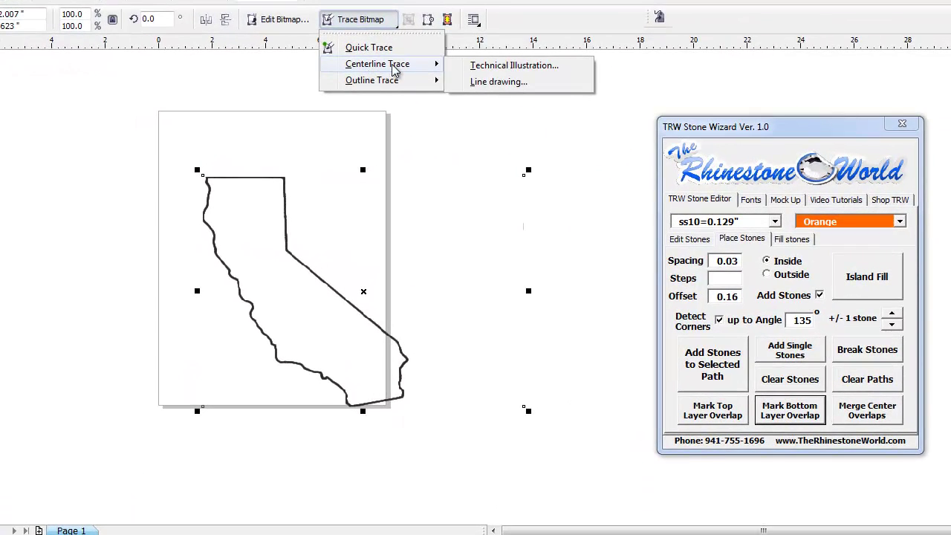
click(489, 82)
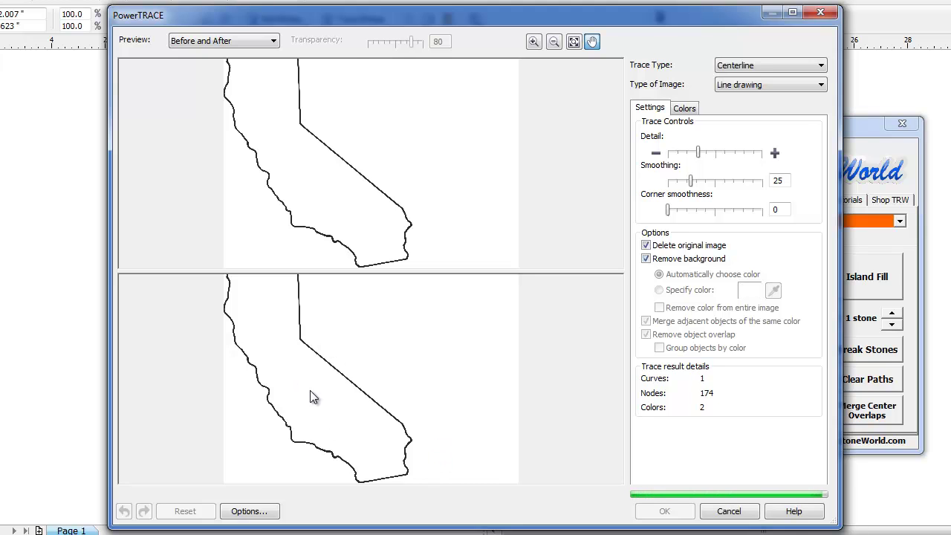
click(820, 14)
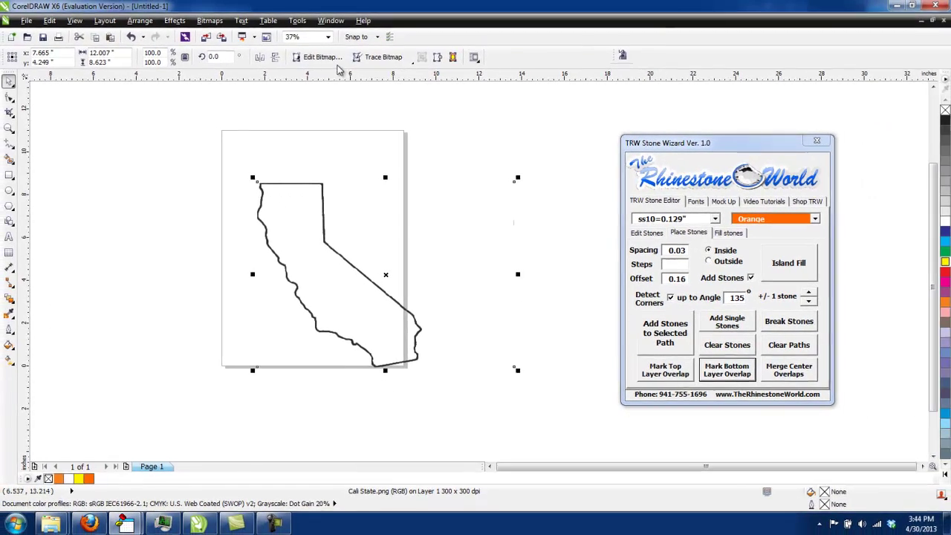
- Try an Outline Trace of the Cali State bitmap with the Clipart image type and examine the traced line's double edges
click(360, 20)
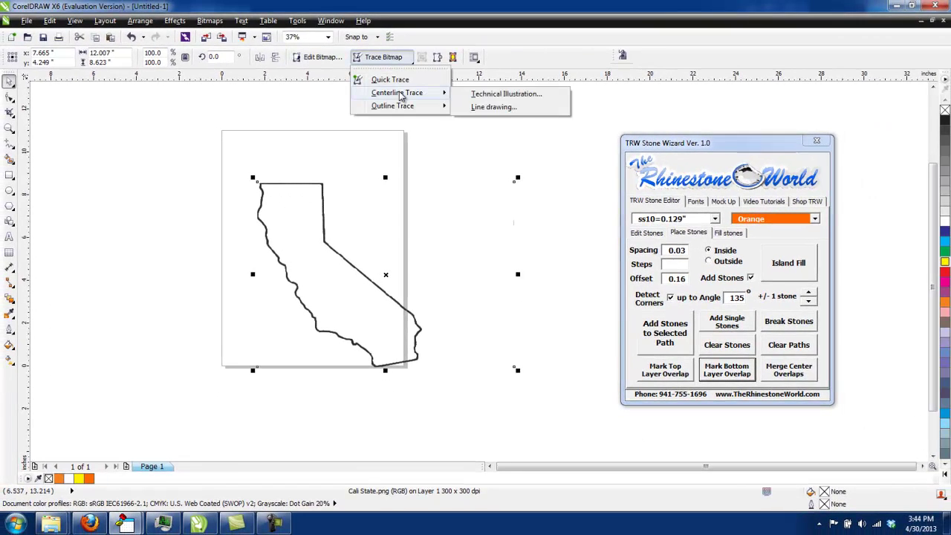
mouse_move(403, 110)
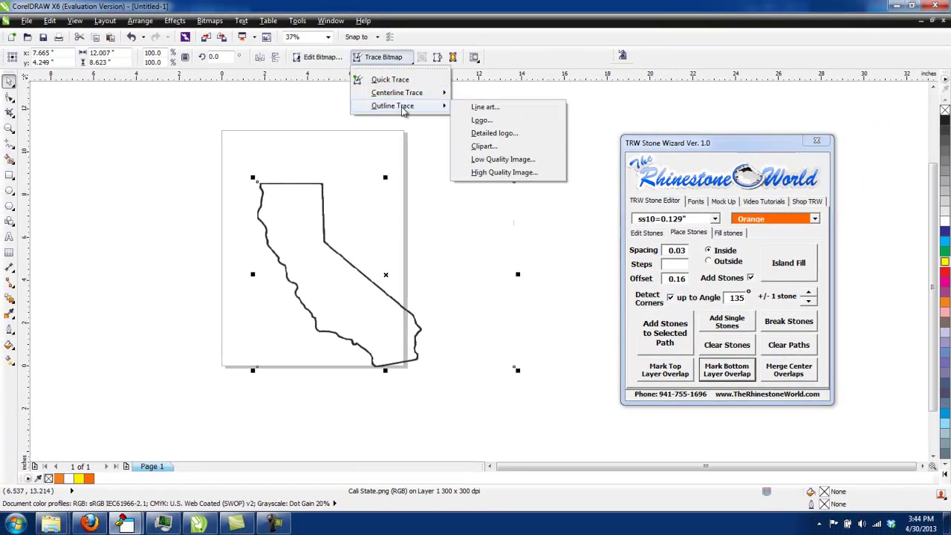
click(483, 147)
click(438, 283)
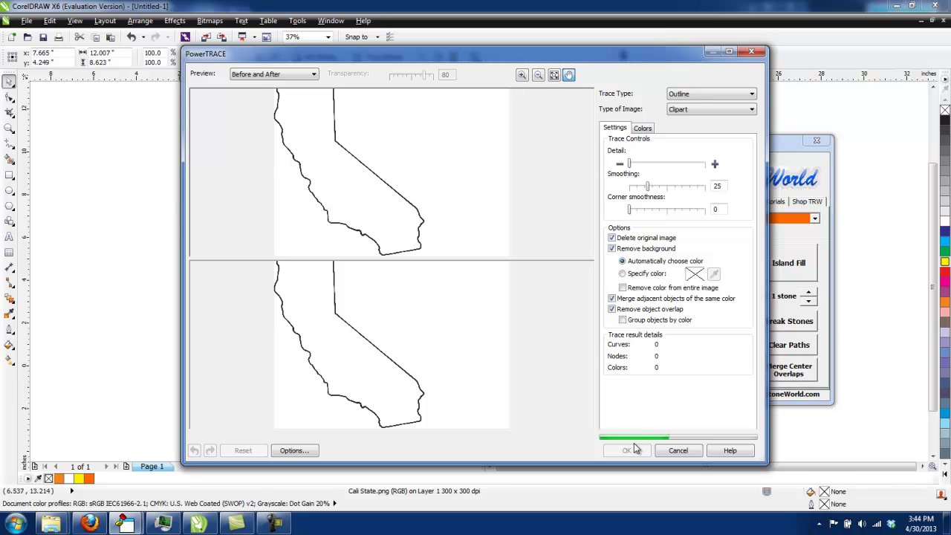
click(628, 450)
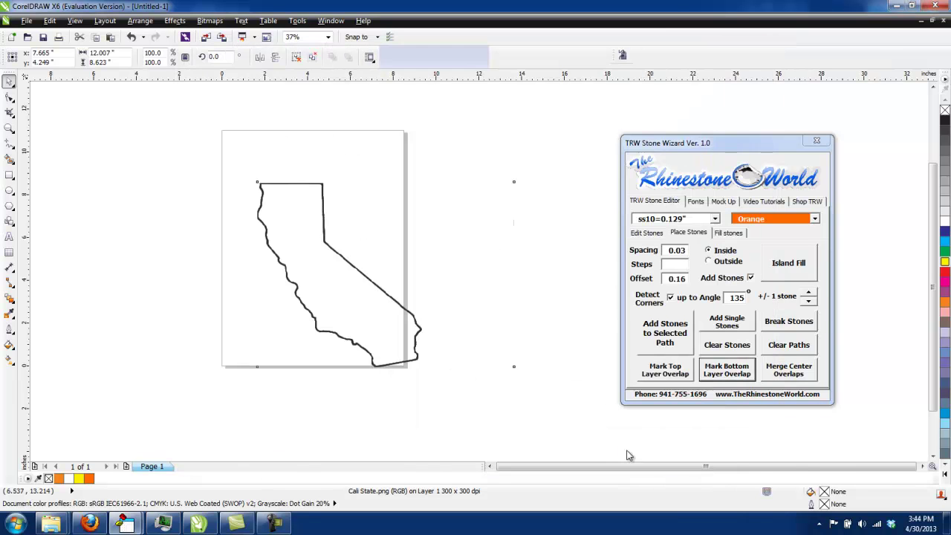
key(Escape)
scroll(406, 301, up, 4)
drag(427, 305, 425, 302)
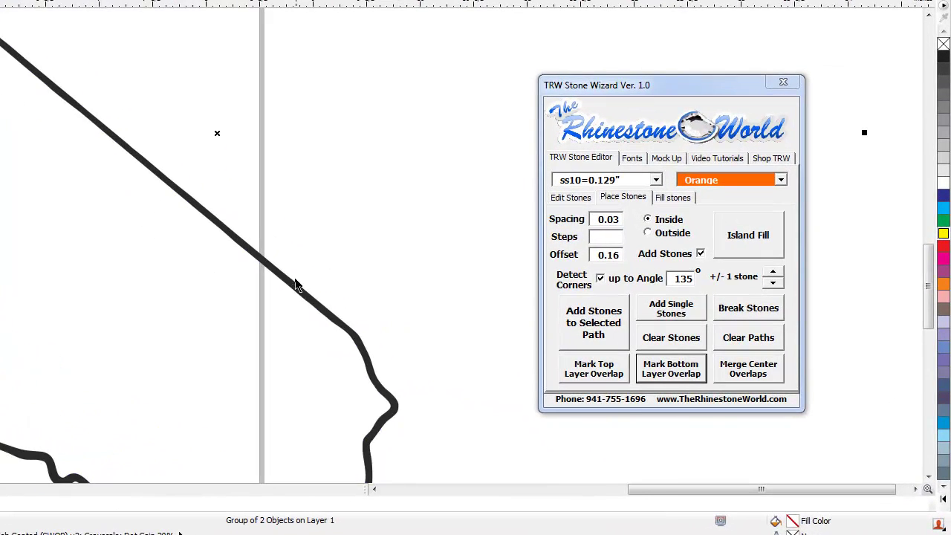
scroll(296, 285, down, 4)
scroll(267, 213, up, 3)
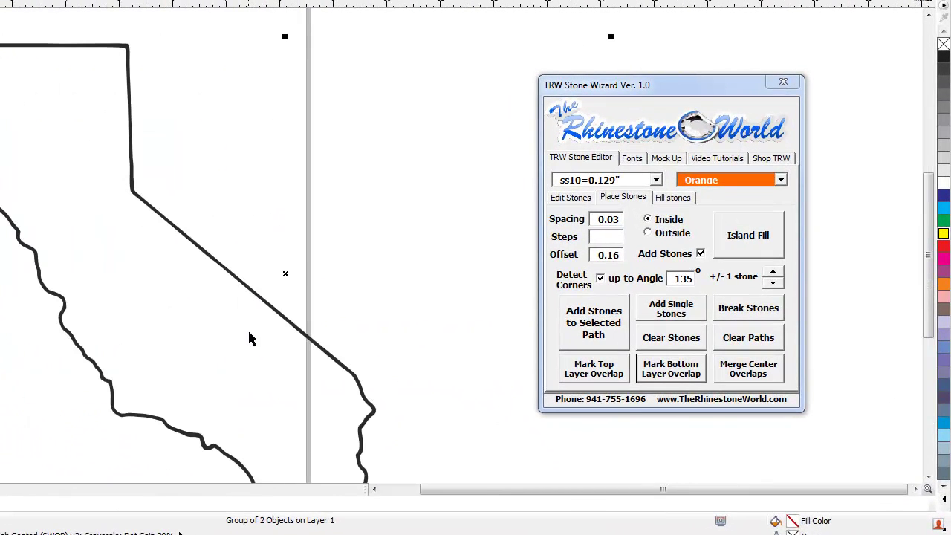
scroll(282, 310, down, 3)
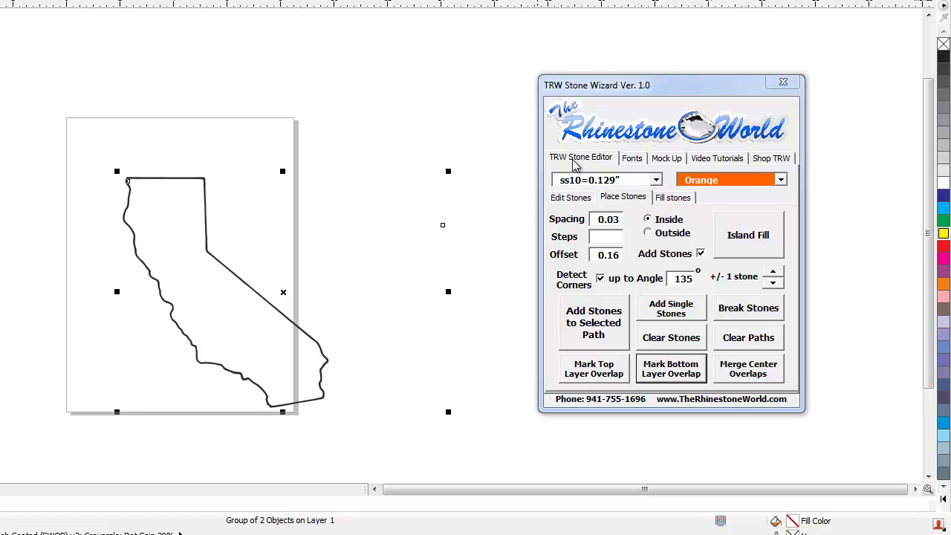
- Ungroup the traced California outline and try adding orange ss10 stones to its paths with 0.03 spacing
click(569, 198)
click(761, 347)
click(618, 197)
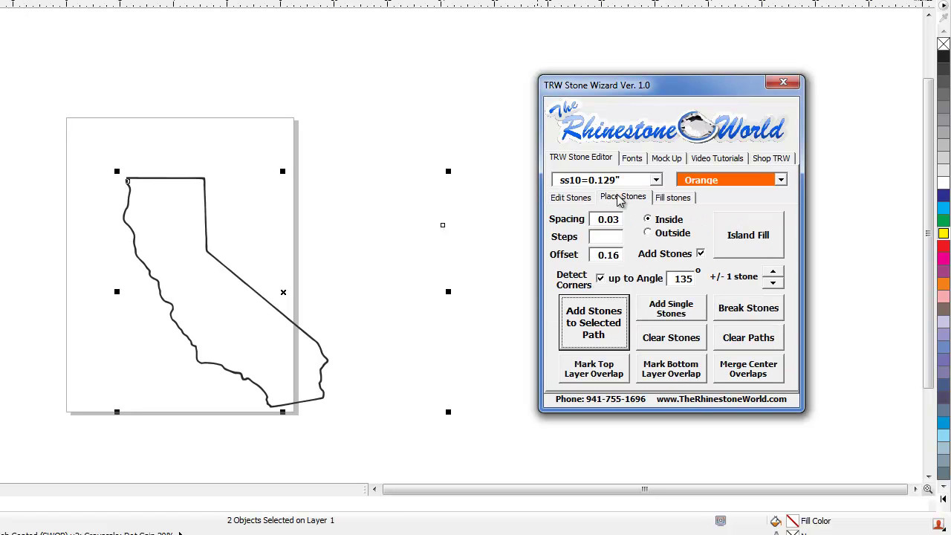
click(599, 328)
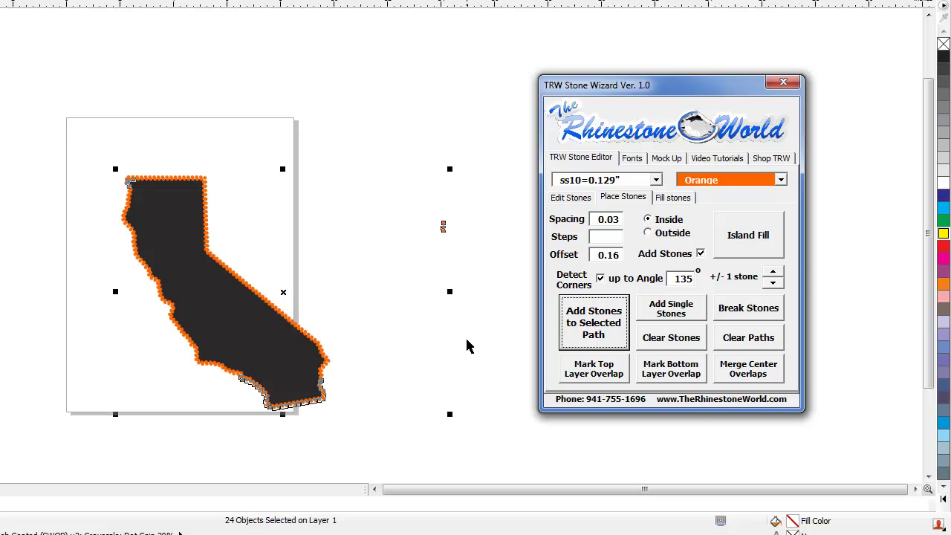
click(420, 338)
scroll(270, 324, up, 4)
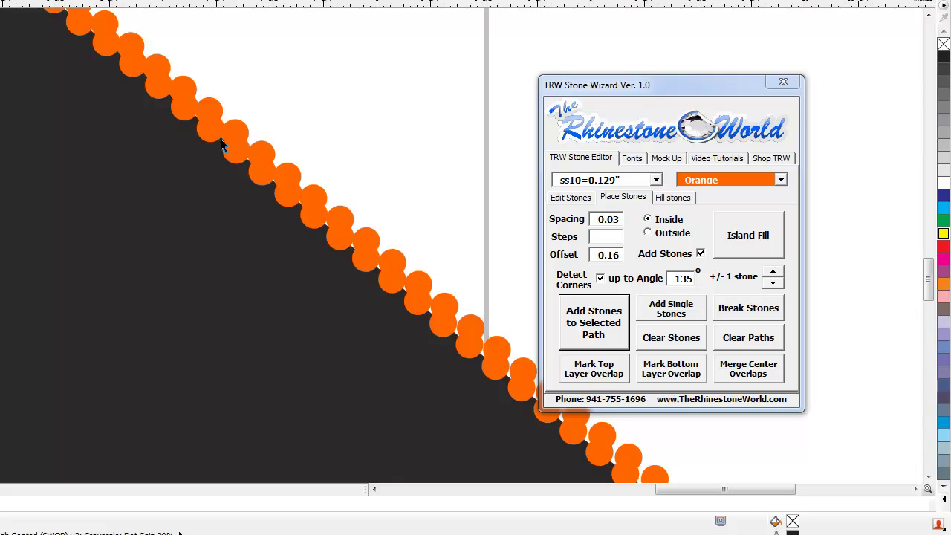
- Undo the added stones, the ungrouping and the outline trace back to the imported Cali State bitmap
key(ctrl+z)
key(ctrl+z)
key(ctrl+z)
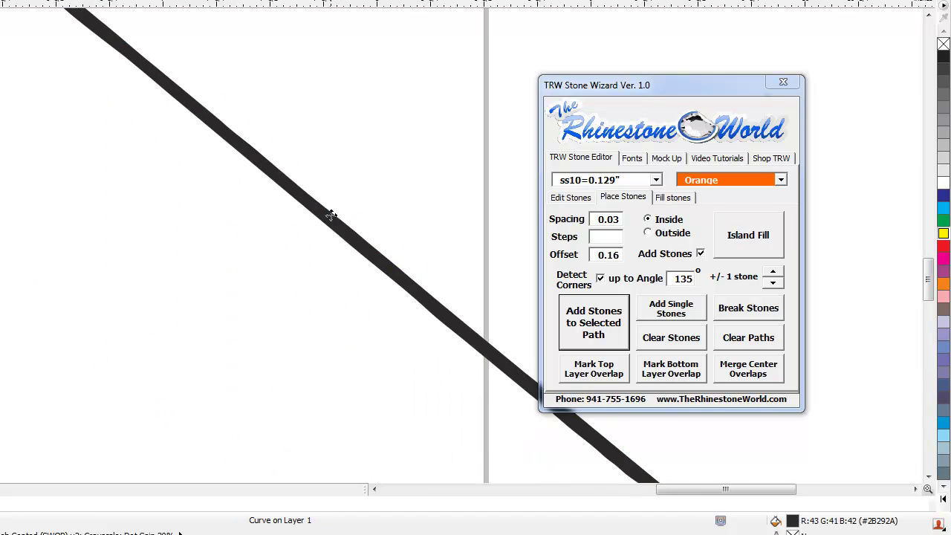
drag(330, 215, 310, 255)
scroll(310, 254, down, 4)
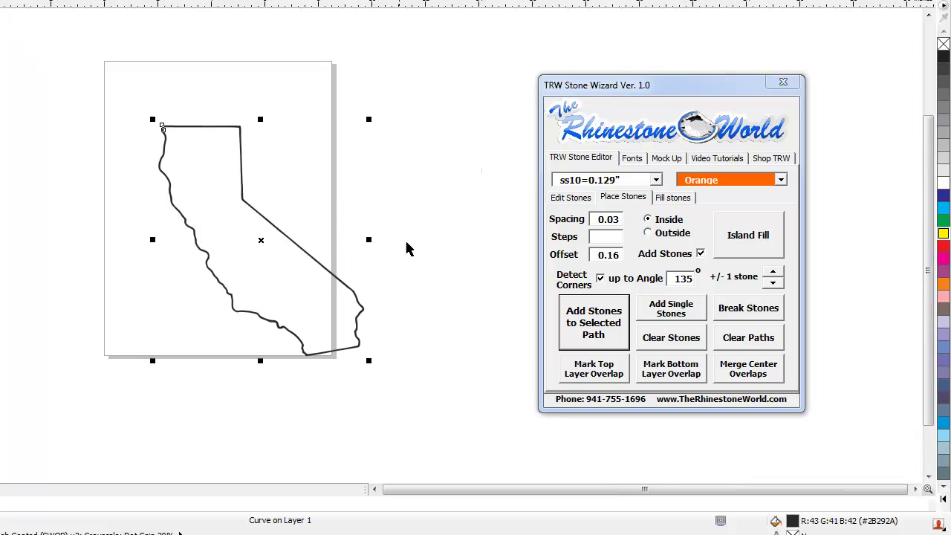
key(ctrl+z)
key(ctrl+z)
key(ctrl+z)
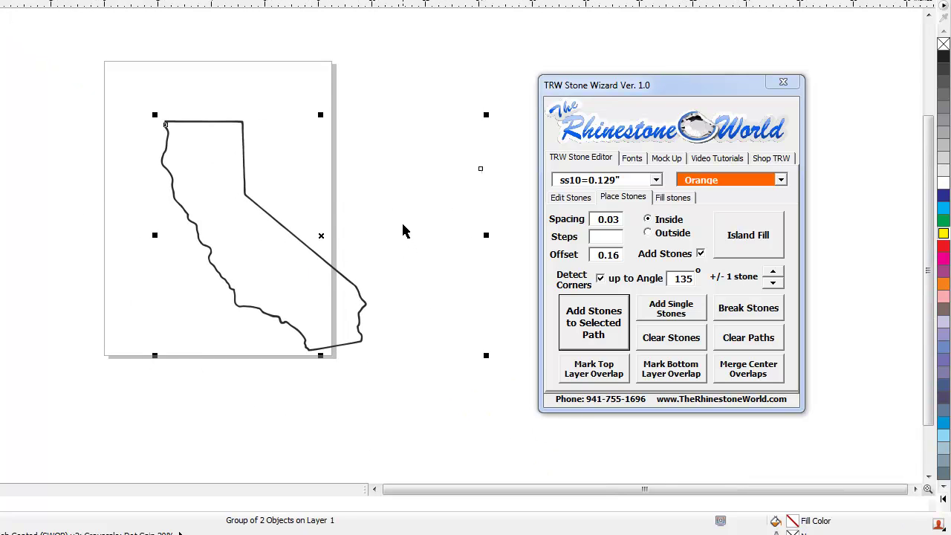
click(401, 237)
drag(343, 261, 336, 253)
key(ctrl+z)
key(ctrl+z)
- Move the Cali State bitmap further onto the page and convert it with a Line drawing Centerline Trace, deleting the original image
drag(301, 303, 246, 276)
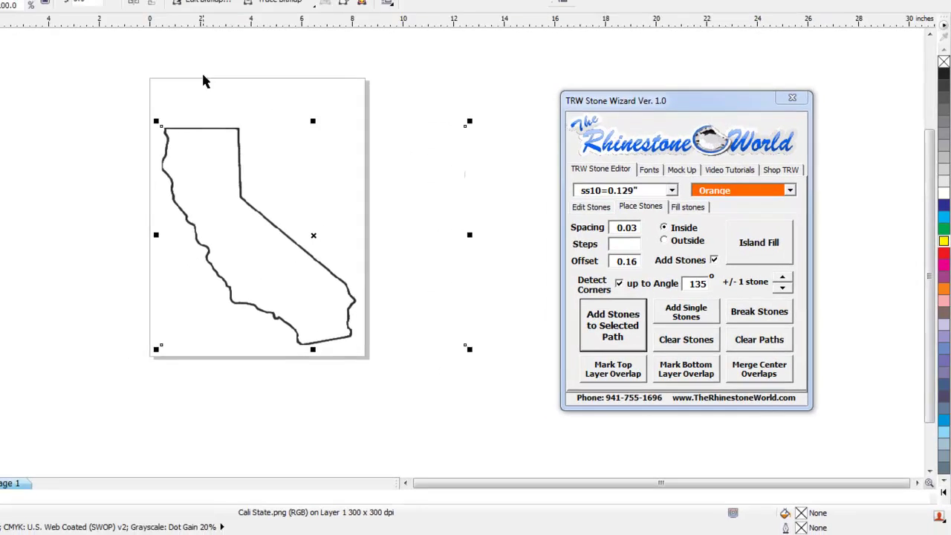
click(382, 57)
mouse_move(393, 95)
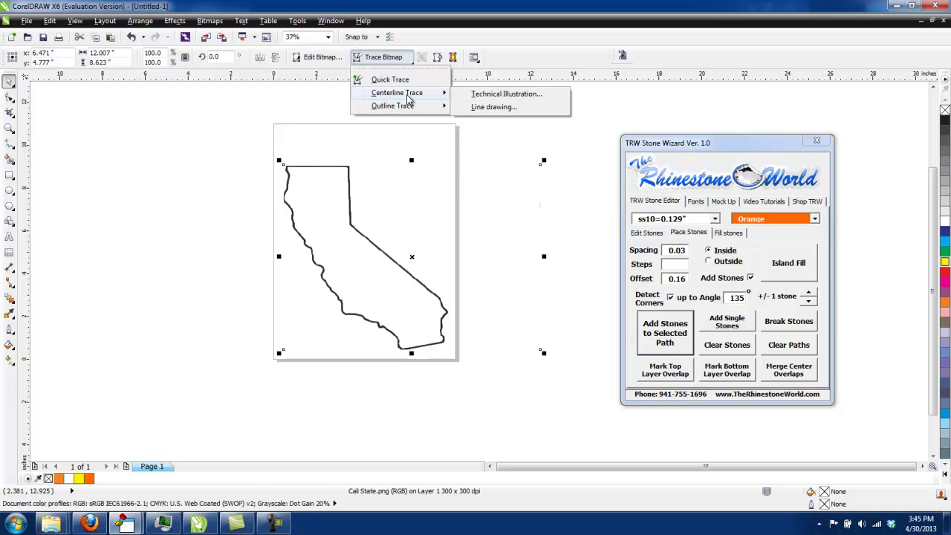
click(491, 107)
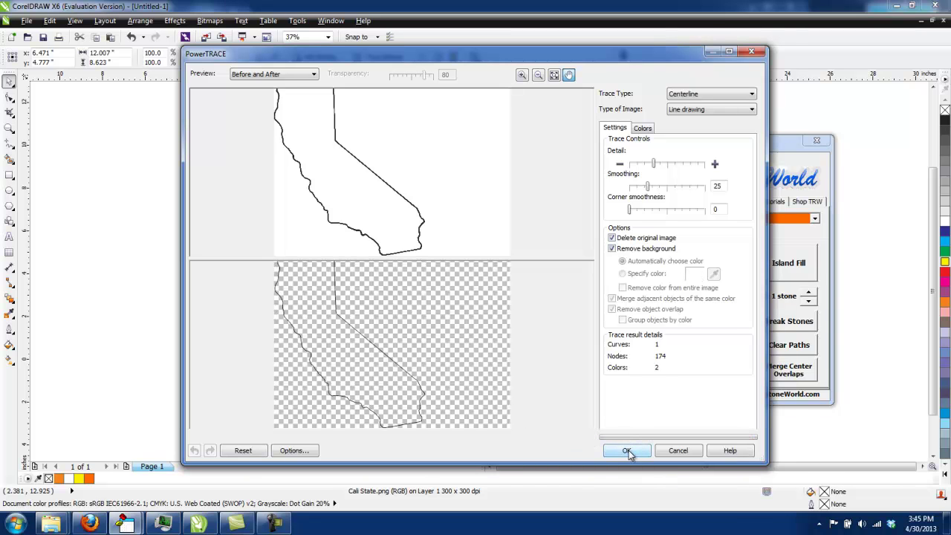
click(626, 450)
scroll(424, 293, up, 6)
drag(482, 234, 462, 254)
scroll(462, 254, down, 6)
- Apply an Island Fill of orange ss10 stones to the traced outline with 1 step, 0.14 offset and Outside placement
scroll(428, 148, up, 1)
scroll(414, 154, down, 1)
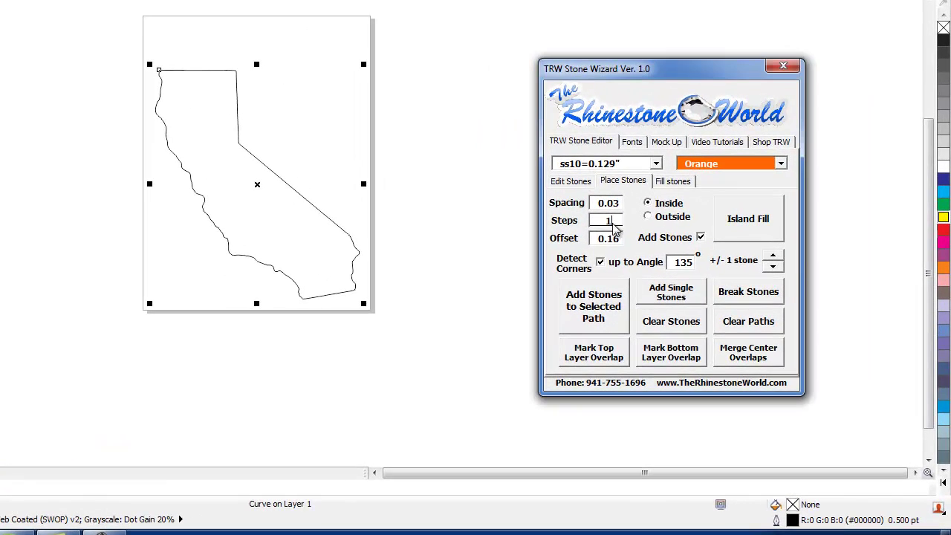
text(4)
click(647, 216)
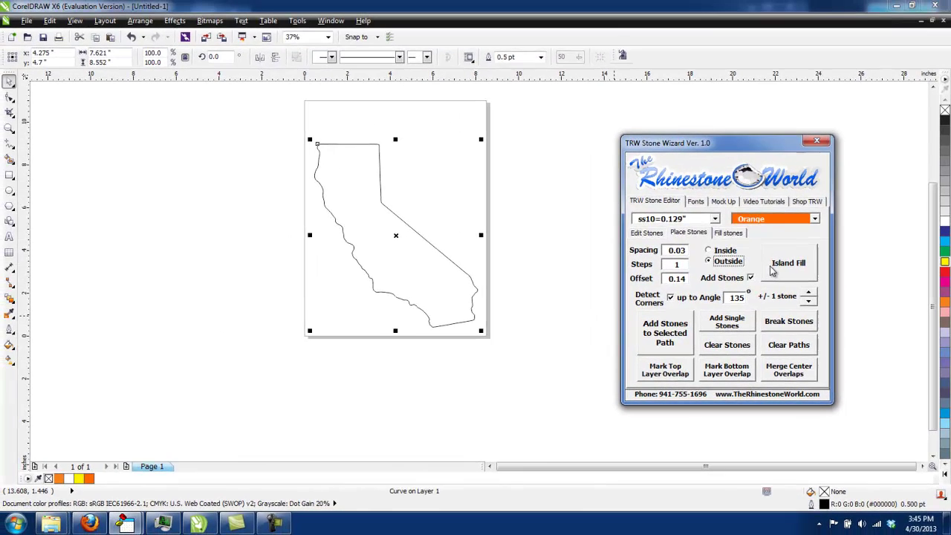
click(752, 253)
click(551, 296)
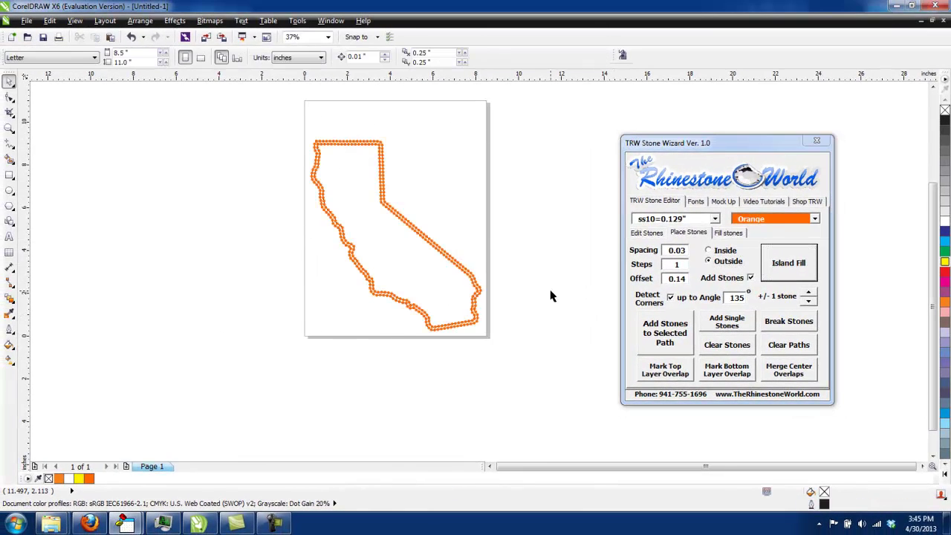
- Examine the stone spacing and corners of the double row around the complete California outline
scroll(401, 285, up, 5)
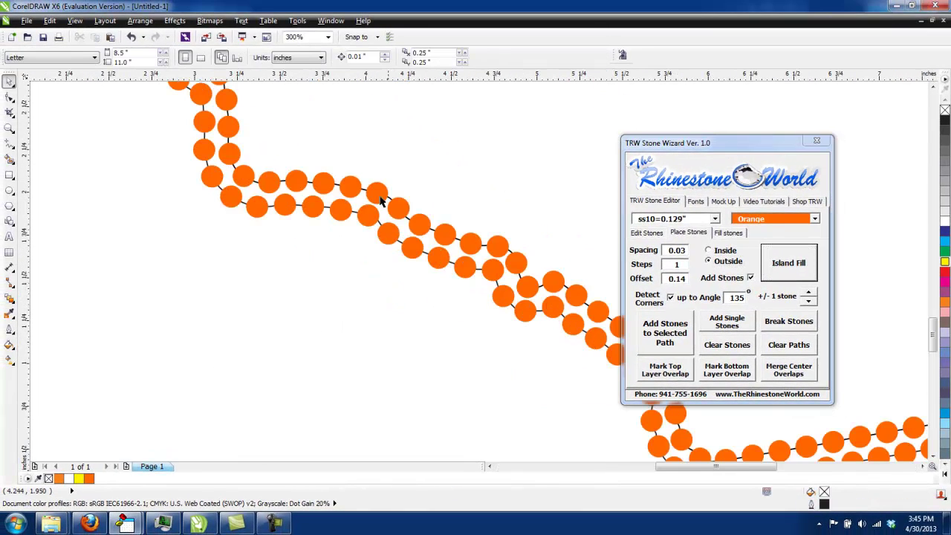
scroll(518, 286, down, 3)
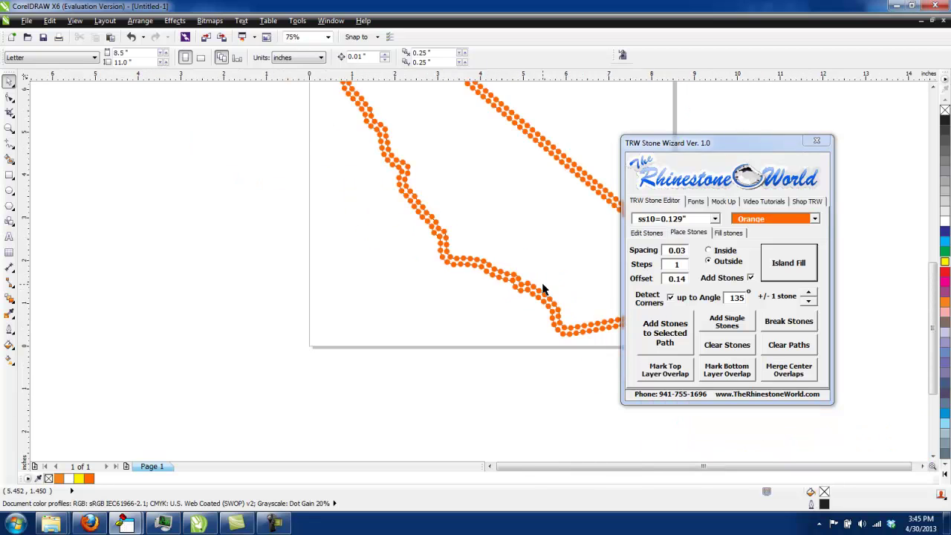
scroll(542, 289, down, 1)
scroll(548, 297, up, 3)
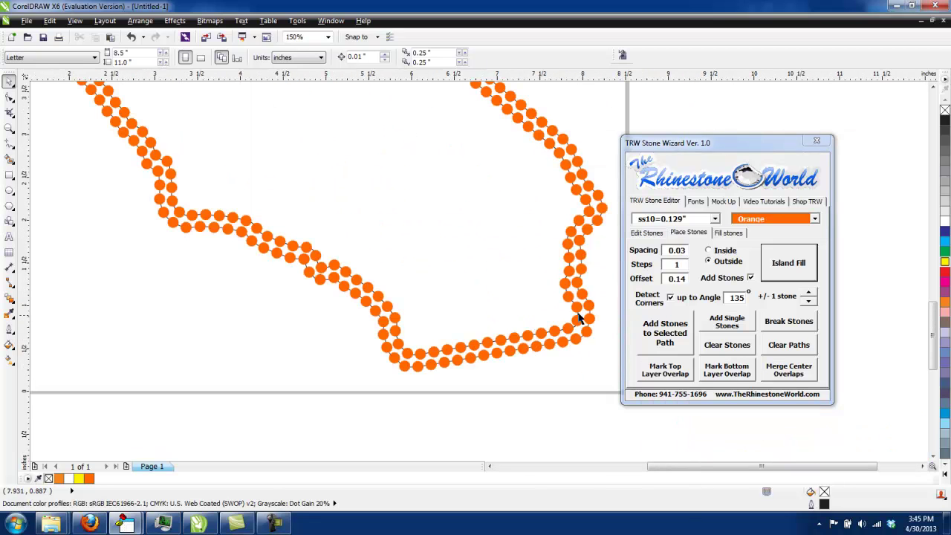
scroll(505, 132, down, 3)
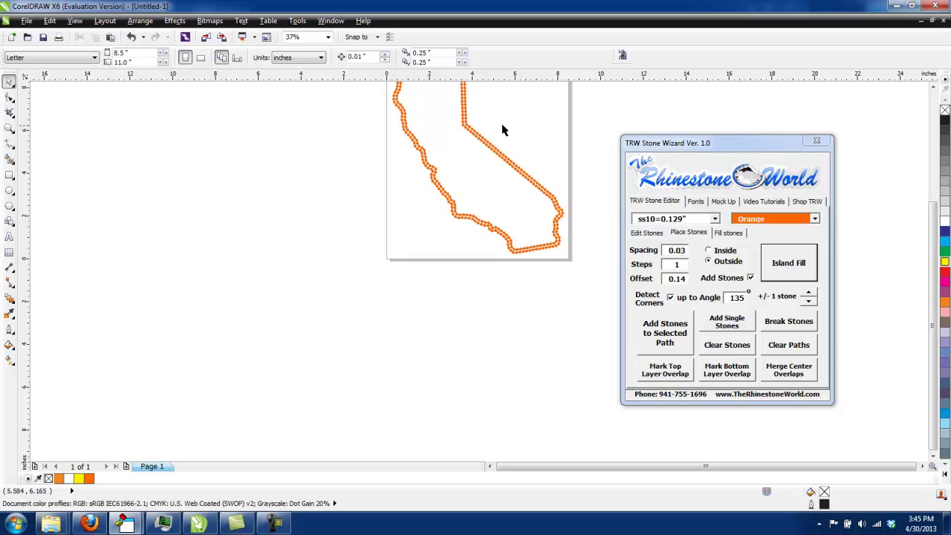
scroll(455, 125, up, 3)
scroll(493, 191, down, 3)
scroll(442, 122, up, 3)
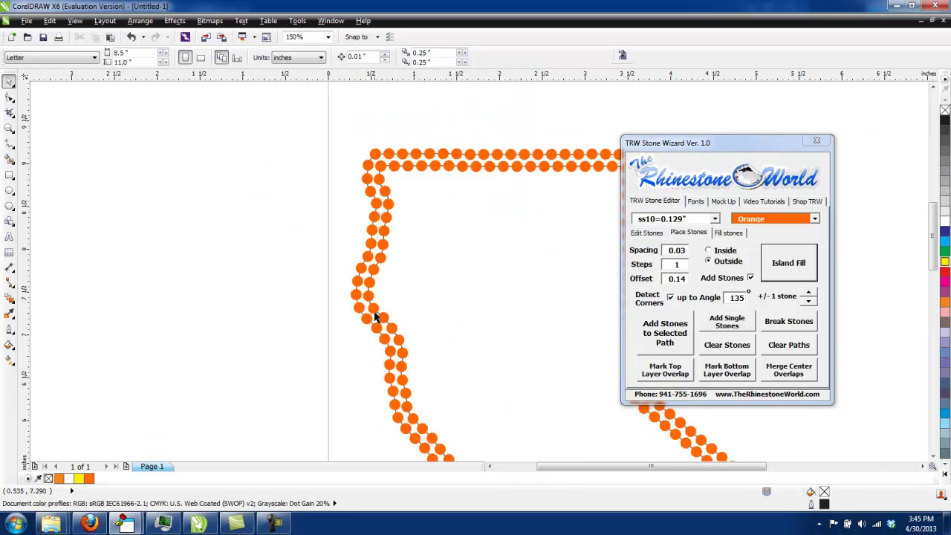
scroll(401, 258, down, 2)
scroll(518, 208, up, 2)
scroll(505, 223, down, 4)
scroll(567, 389, up, 3)
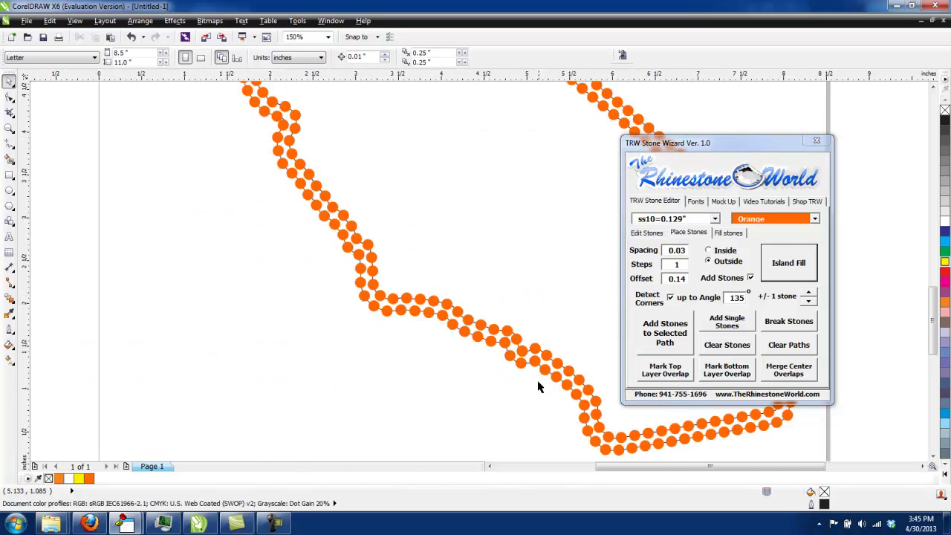
- Undo the orange stone fill and reapply the Island Fill to the California outline with ss10 Orange stones, 0.14 offset and Outside placement
scroll(285, 271, down, 4)
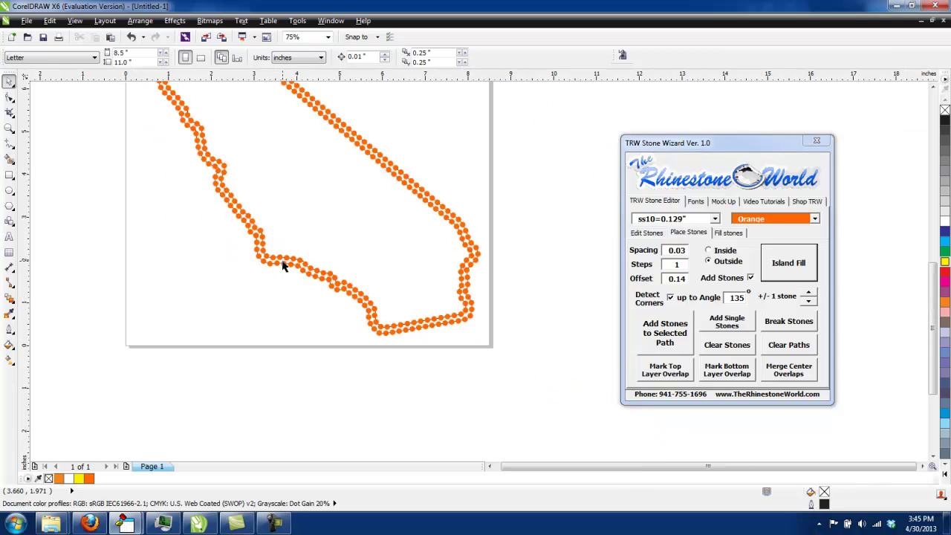
scroll(304, 191, up, 2)
scroll(245, 169, up, 1)
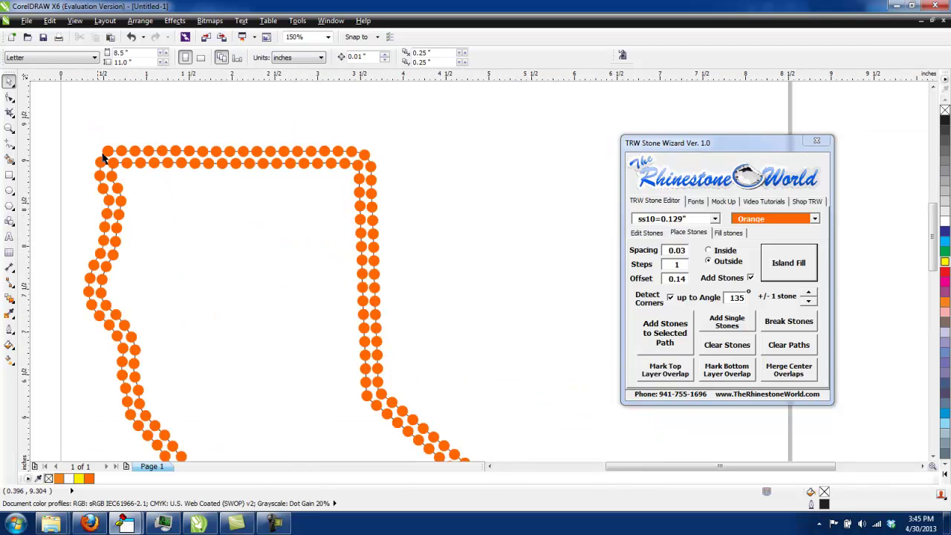
key(ctrl+z)
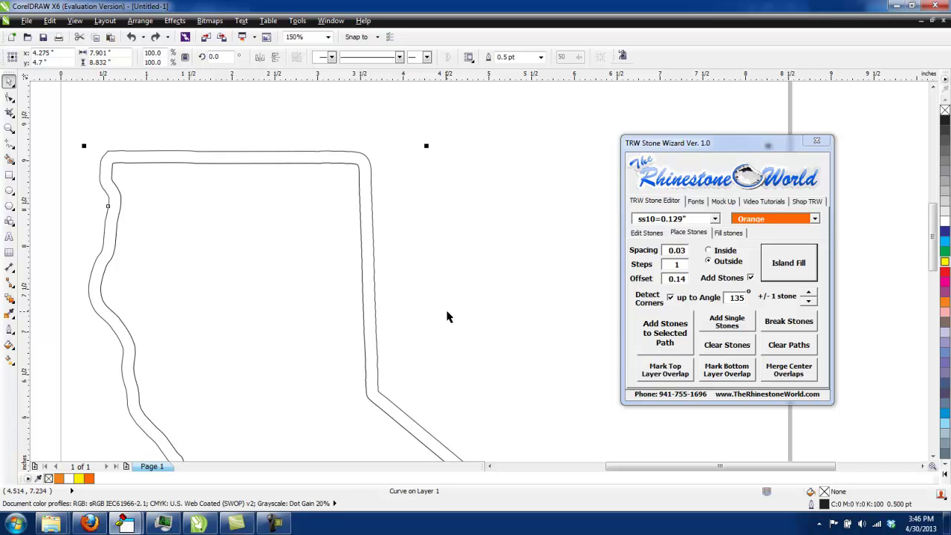
scroll(436, 291, down, 1)
click(778, 264)
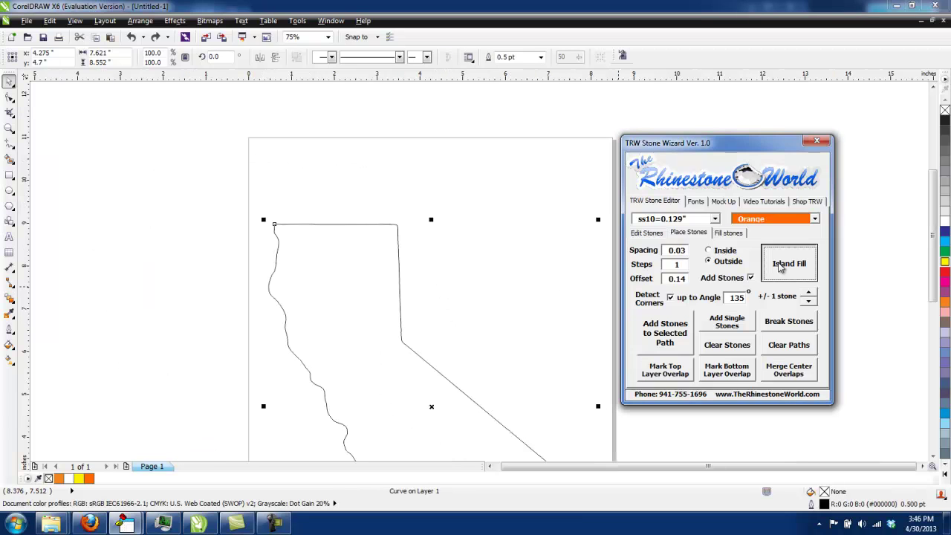
- Recolour the outer row segment along California's northern and eastern border to Tanzanite, breaking its blend group
click(405, 282)
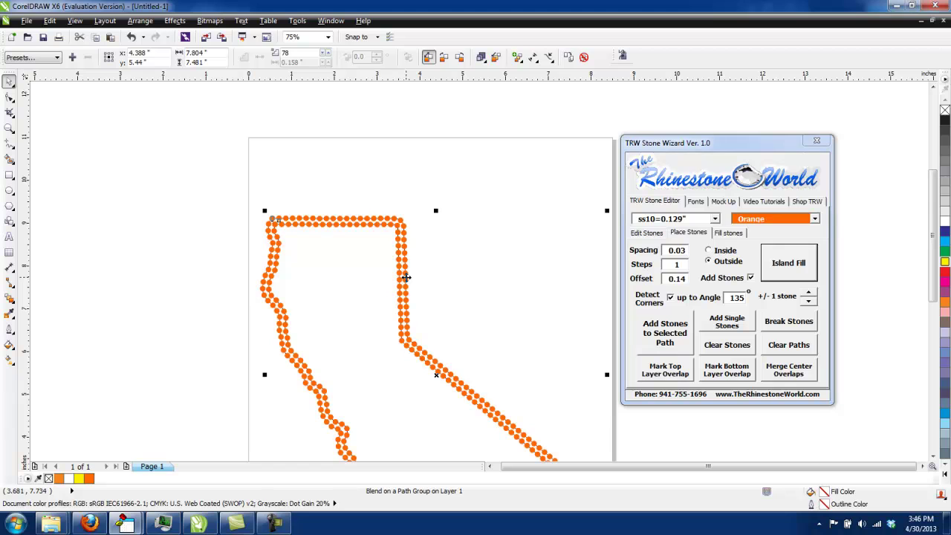
scroll(405, 279, up, 2)
click(814, 218)
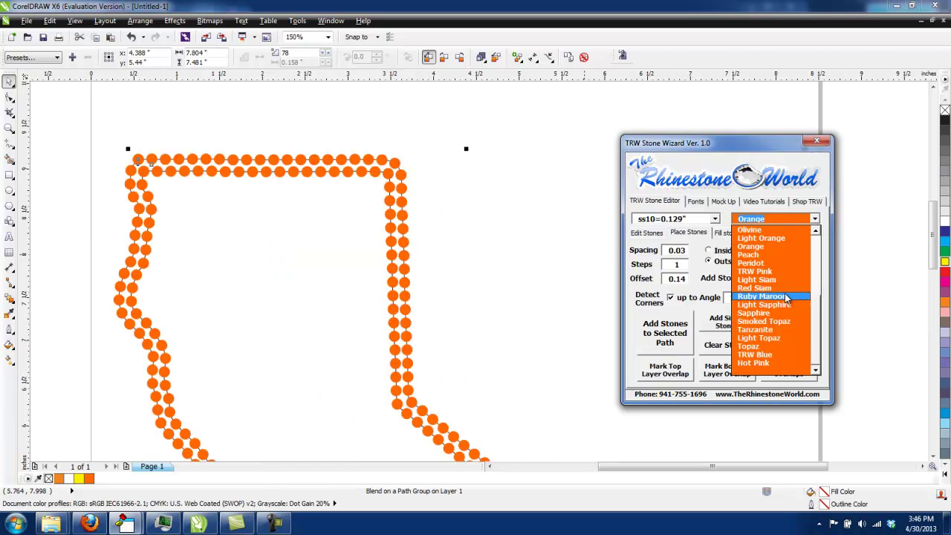
click(784, 332)
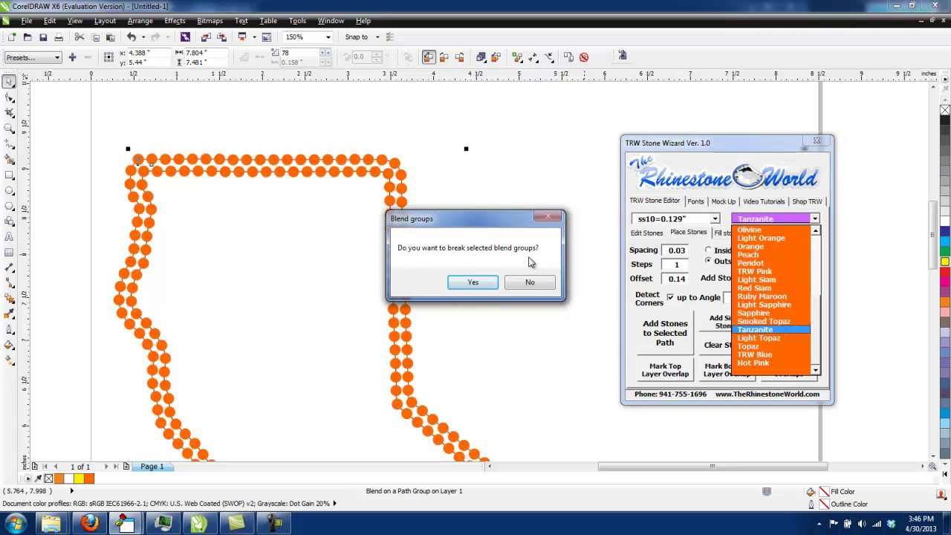
click(472, 282)
scroll(488, 253, down, 4)
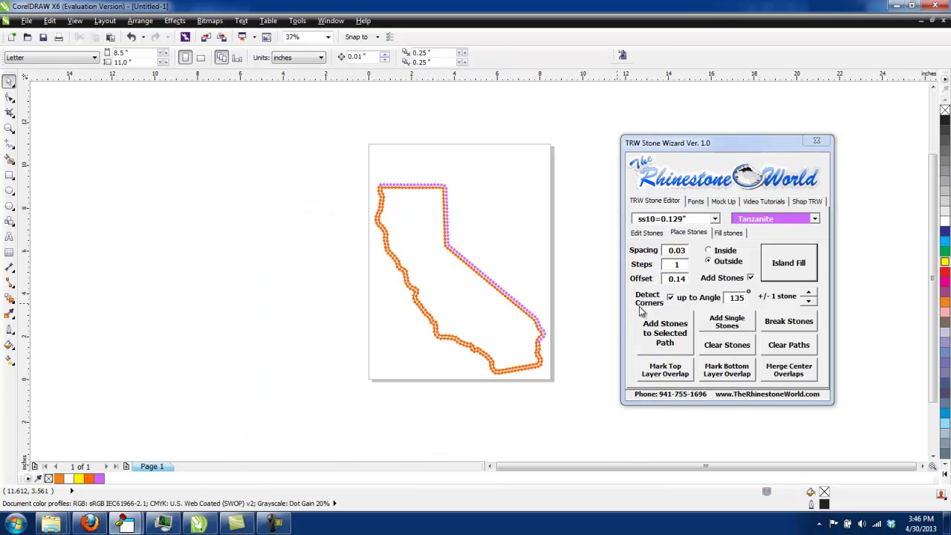
- Recolour the outer row segment along the upper west coast to Tanzanite, breaking its blend group
scroll(414, 209, up, 4)
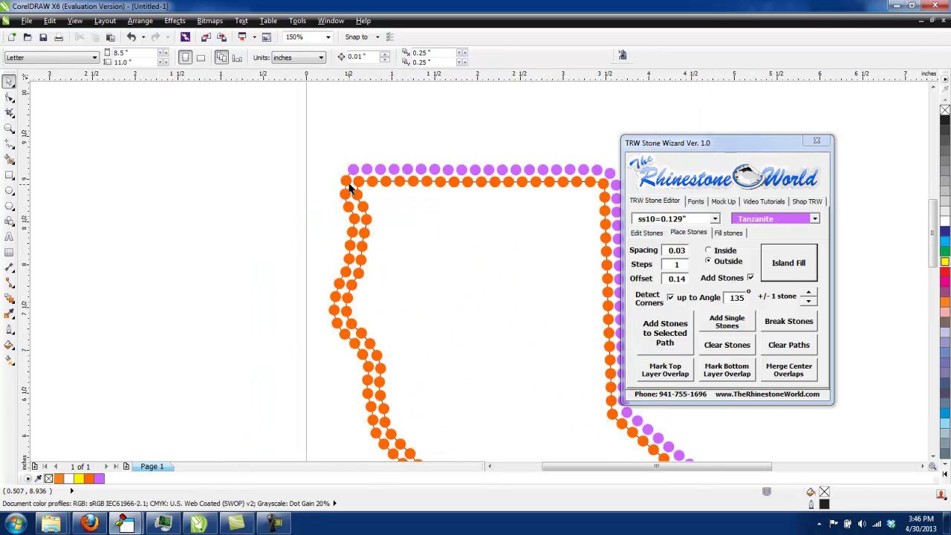
click(349, 188)
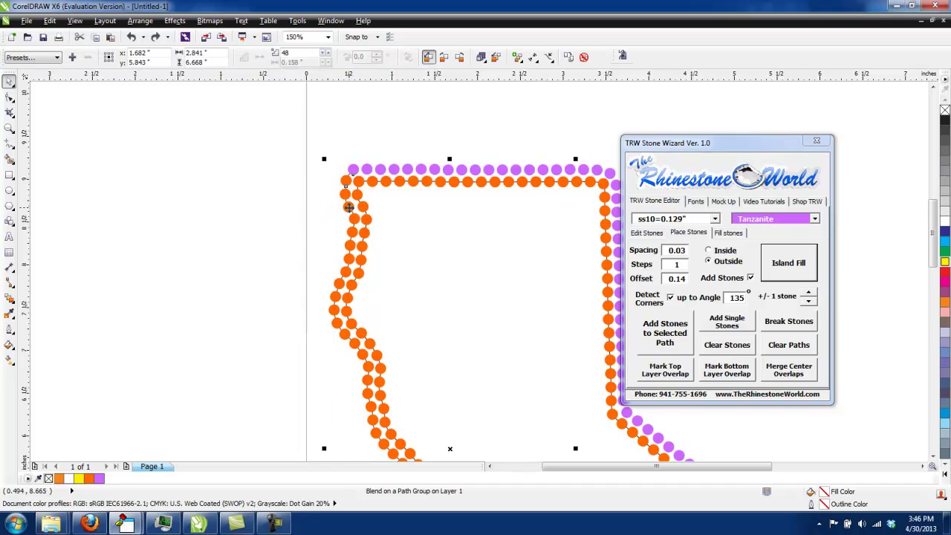
click(750, 217)
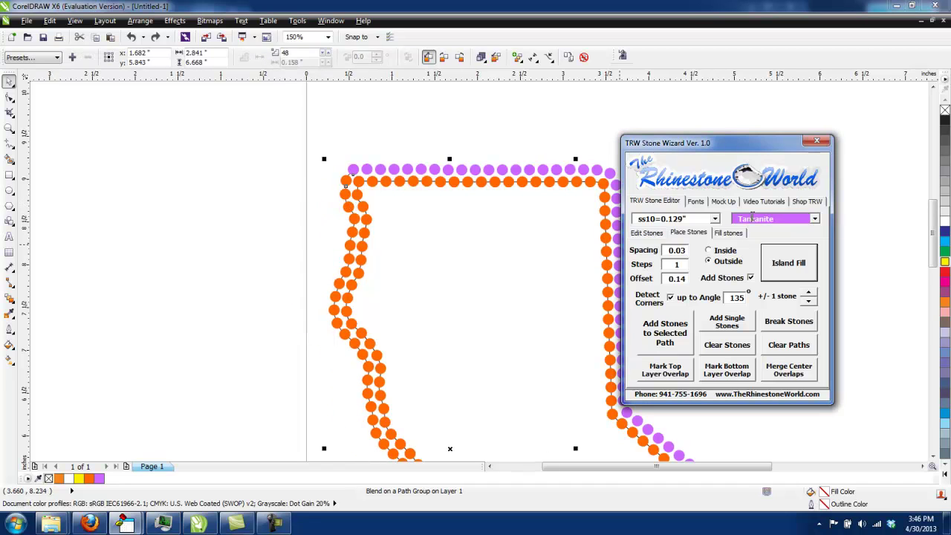
click(314, 240)
click(352, 250)
click(752, 222)
click(478, 281)
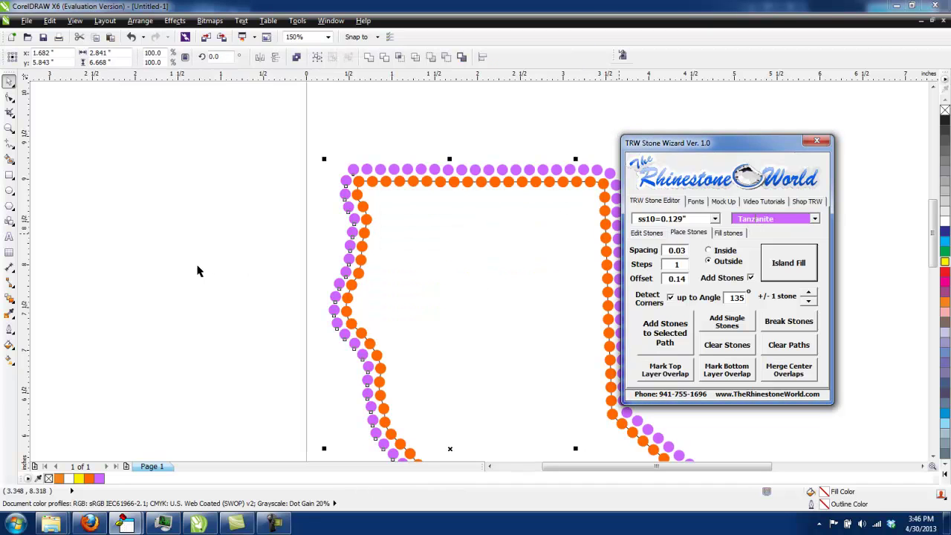
click(241, 265)
- Recolour the outer row segments along the southern coast and southern border to Tanzanite, breaking their blend groups
scroll(251, 261, down, 4)
scroll(393, 435, up, 2)
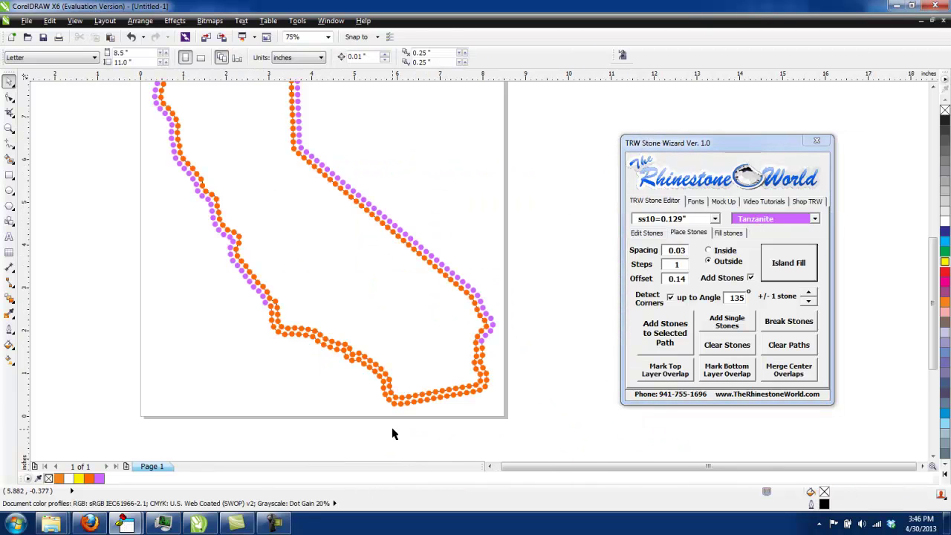
click(392, 403)
scroll(356, 369, up, 2)
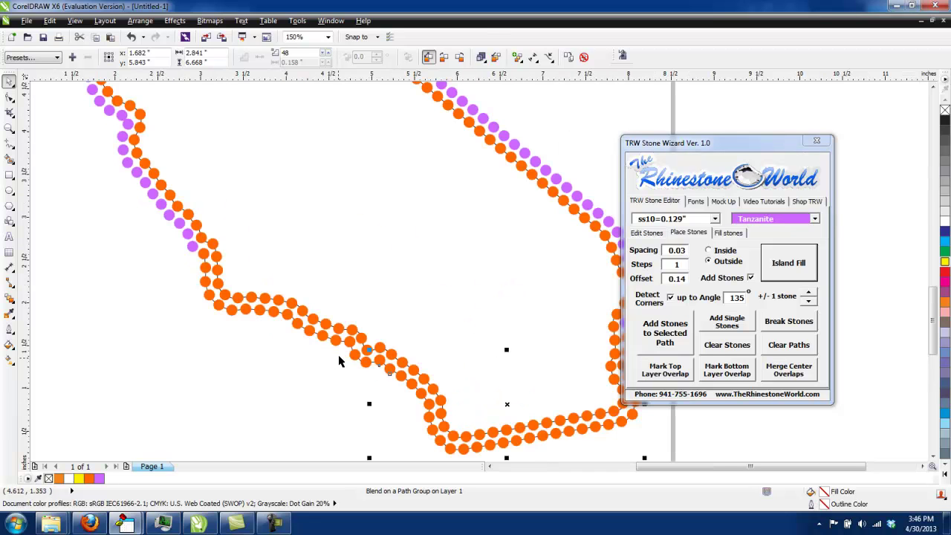
click(346, 345)
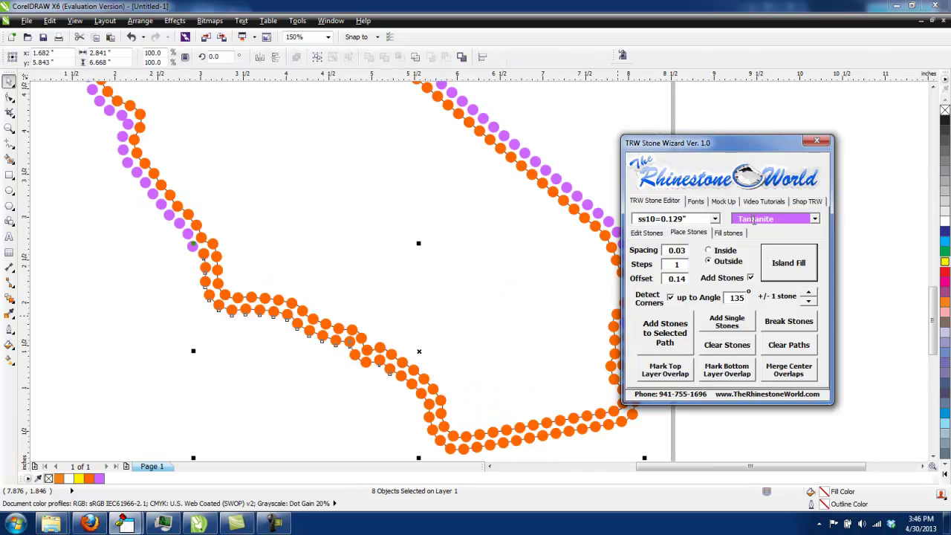
click(479, 283)
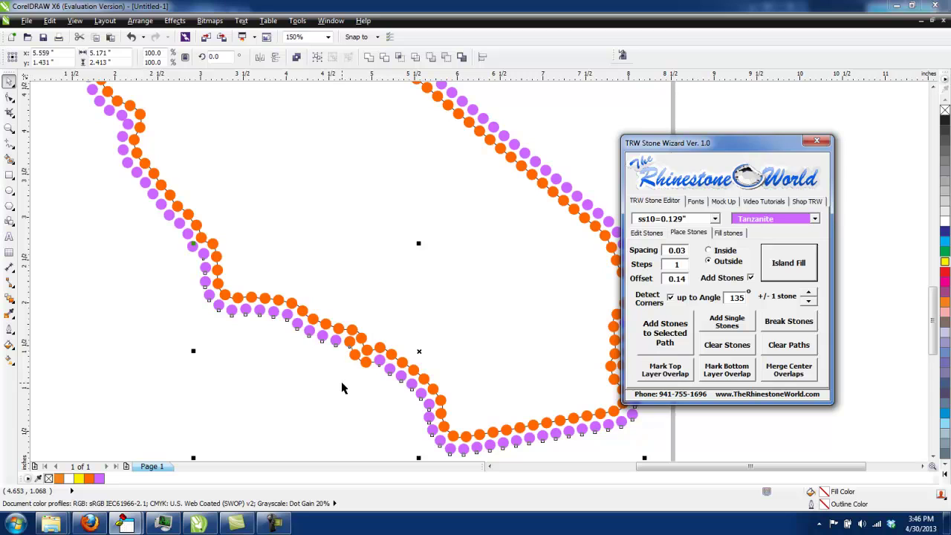
click(323, 377)
- Recolour the two short remaining orange segments of the outer row, on the south coast and southeast edge, to Tanzanite
scroll(349, 373, down, 2)
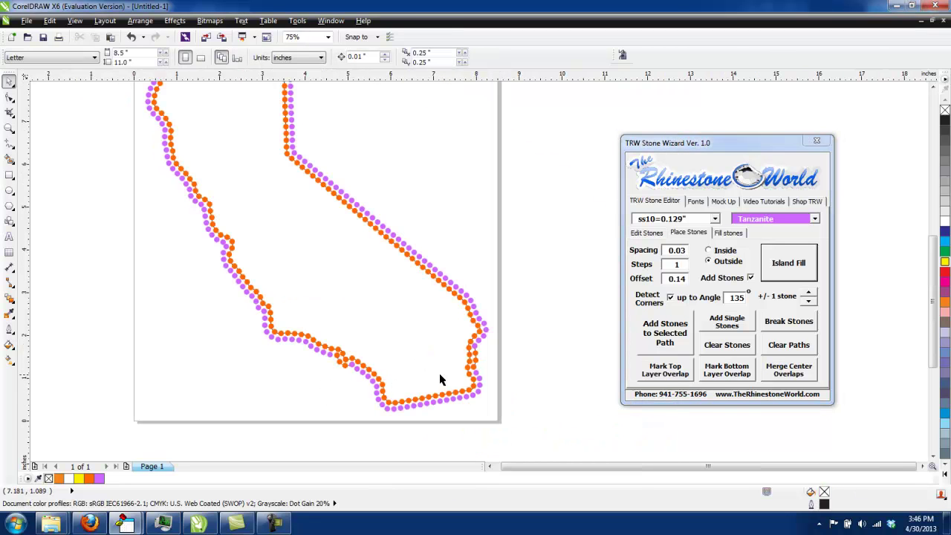
scroll(443, 379, up, 2)
click(477, 350)
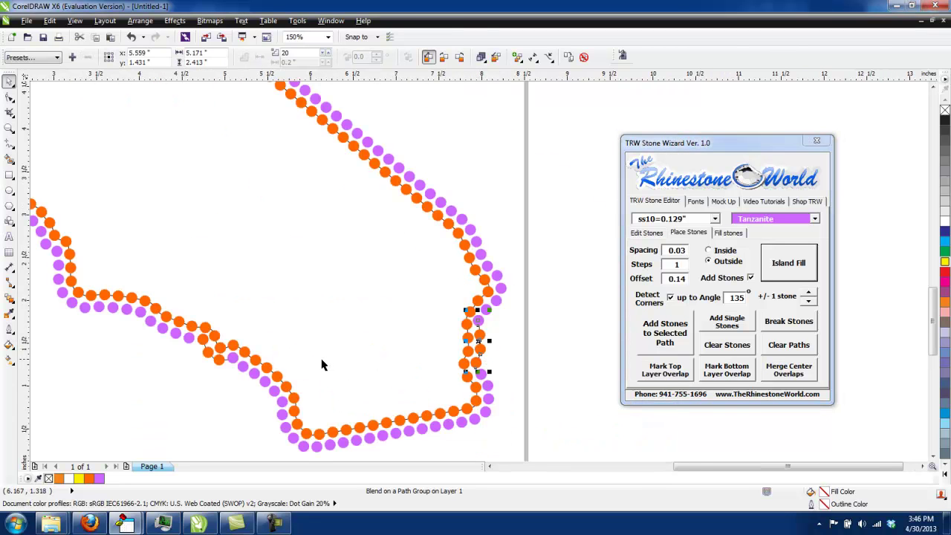
shift+click(218, 362)
click(788, 320)
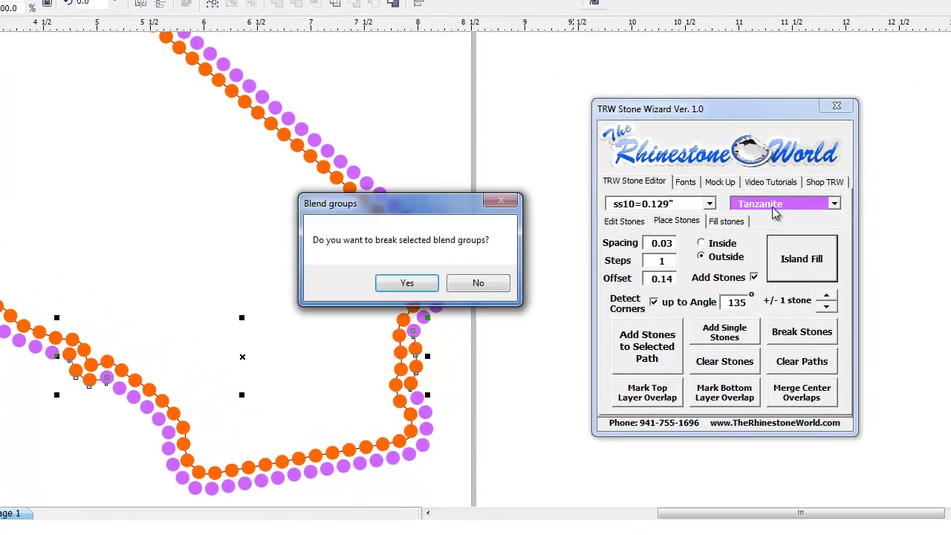
click(476, 285)
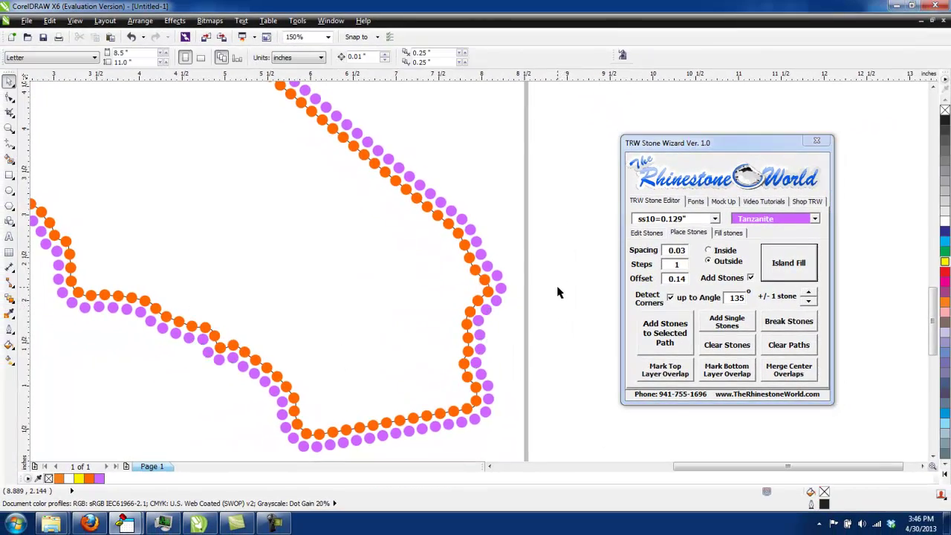
- Undo the Tanzanite recolouring and the stones placed on the California outline
scroll(559, 292, down, 4)
key(ctrl+z)
key(ctrl+z)
key(ctrl+z)
key(ctrl+z)
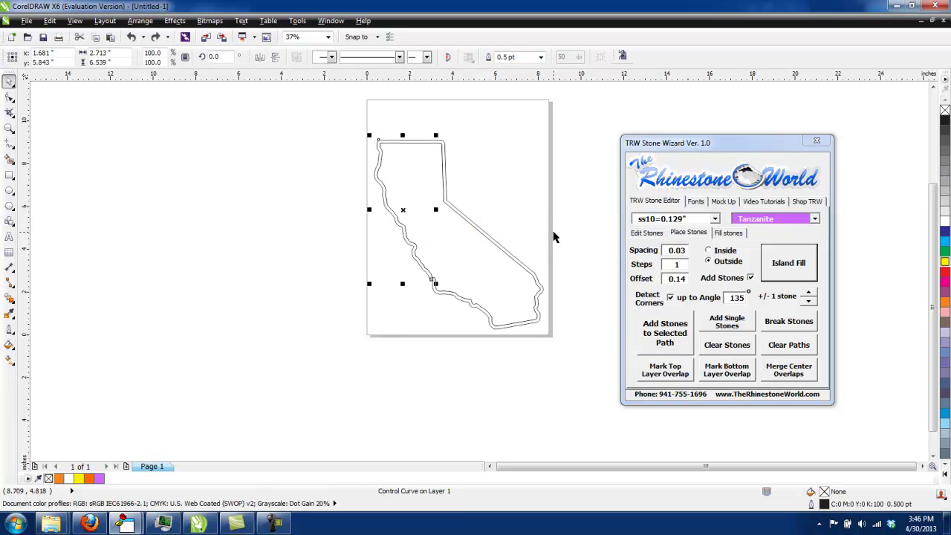
- Turn off corner detection and remove the offset paths to return to the single traced California outline
click(670, 298)
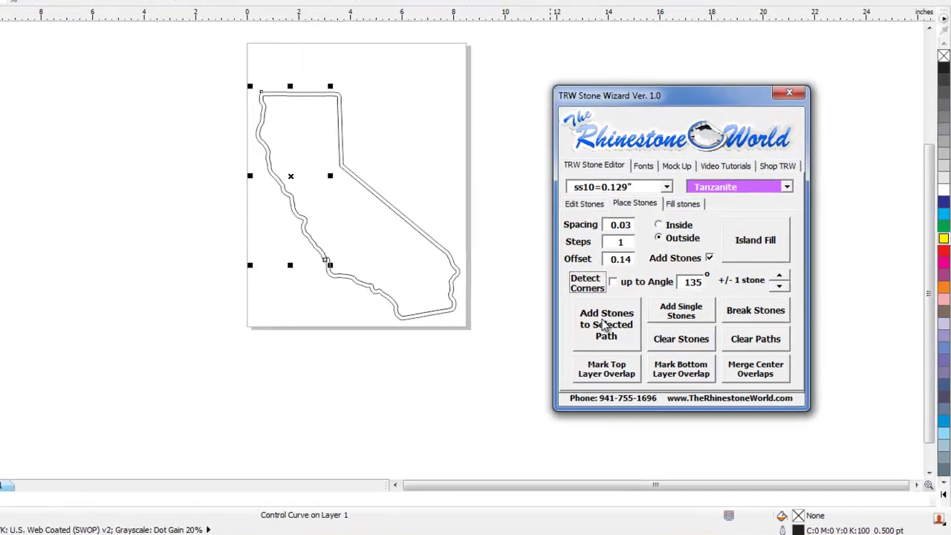
click(556, 190)
drag(269, 254, 269, 256)
key(ctrl+l)
click(219, 370)
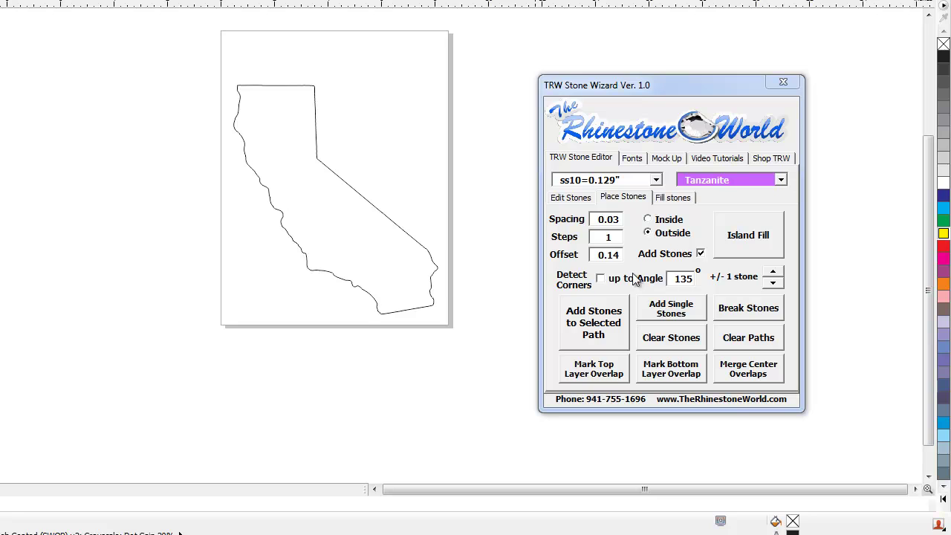
- Apply an Island Fill of ss10 Tanzanite stones to the California outline with 1 step, 0.14 offset, Outside placement and no corner detection
click(735, 236)
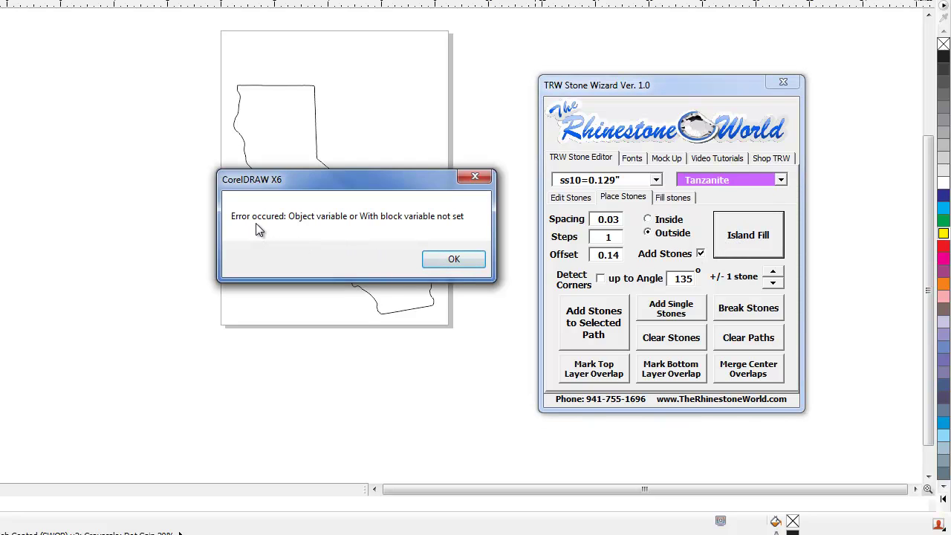
click(453, 258)
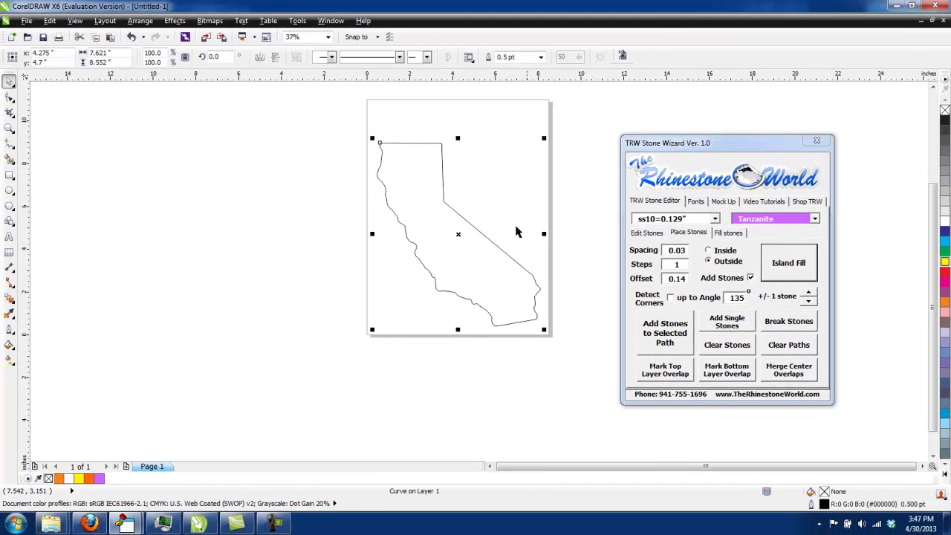
click(784, 266)
click(786, 270)
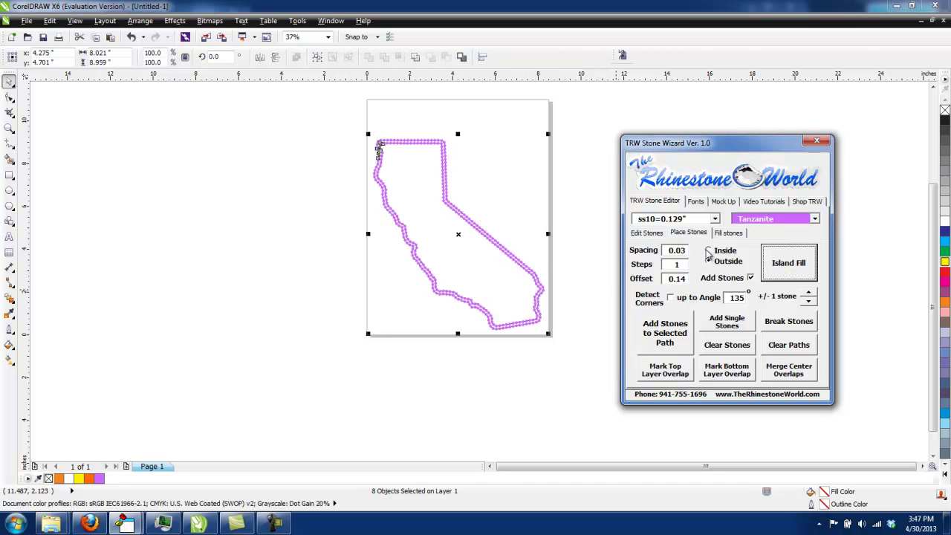
click(590, 298)
- Try moving the complete outer stone row away from the inner row, and undo the move
scroll(435, 187, up, 6)
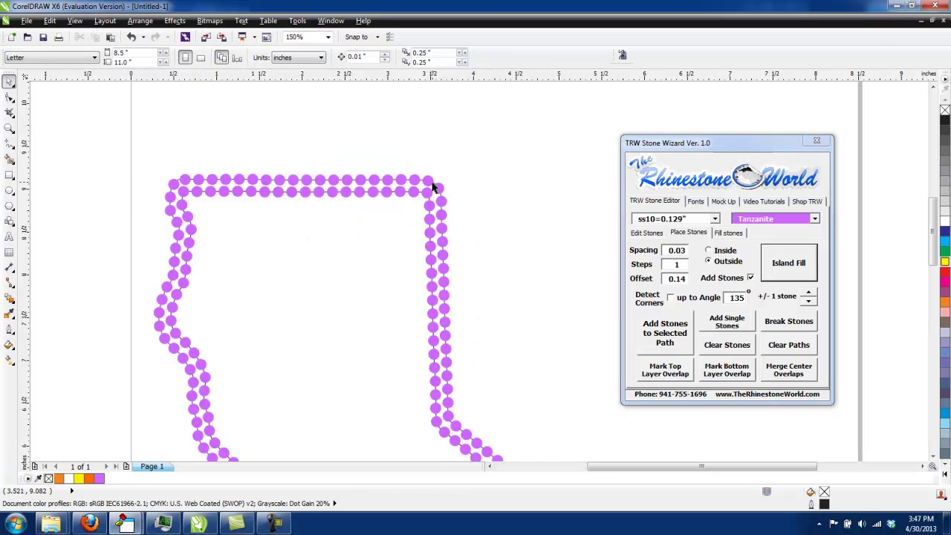
click(460, 208)
scroll(490, 208, down, 5)
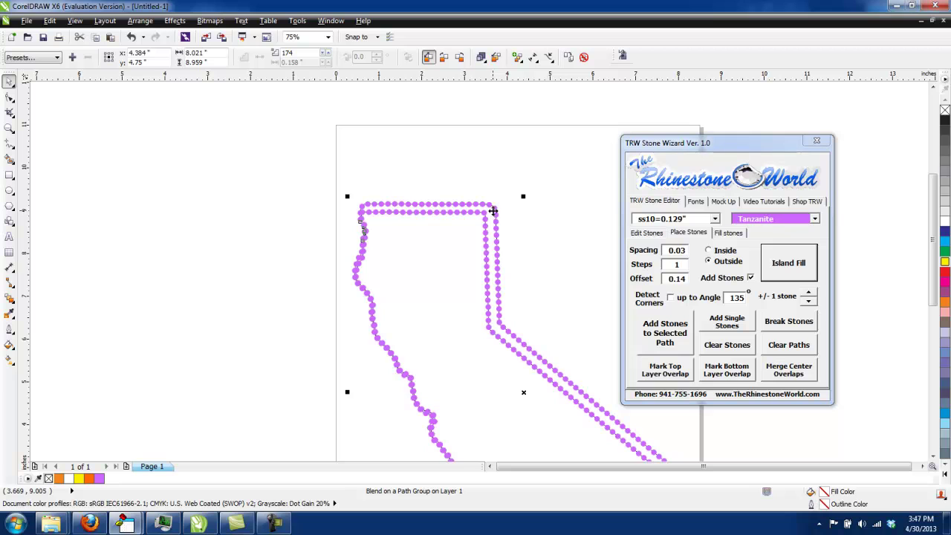
drag(494, 215, 323, 134)
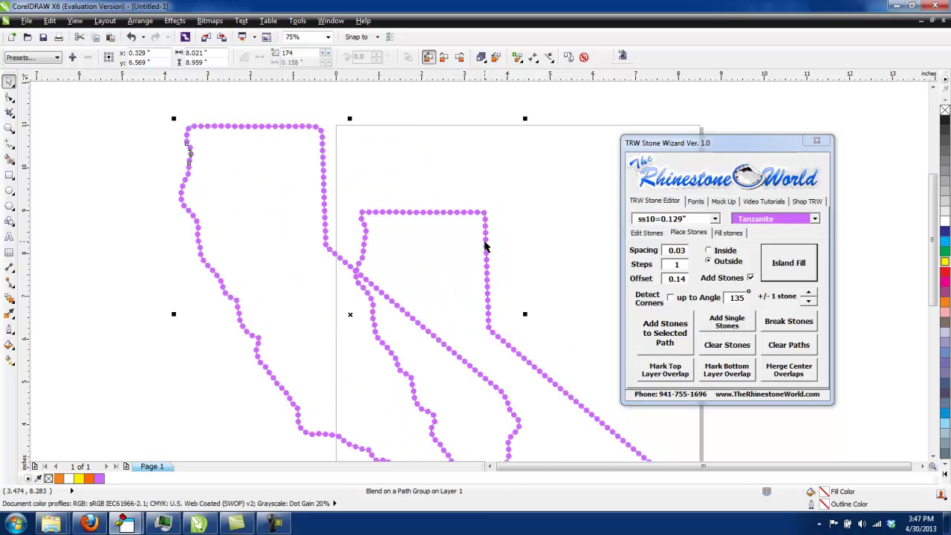
key(ctrl+z)
- Recolour the whole outer stone row to Orange, breaking its blend group
click(520, 237)
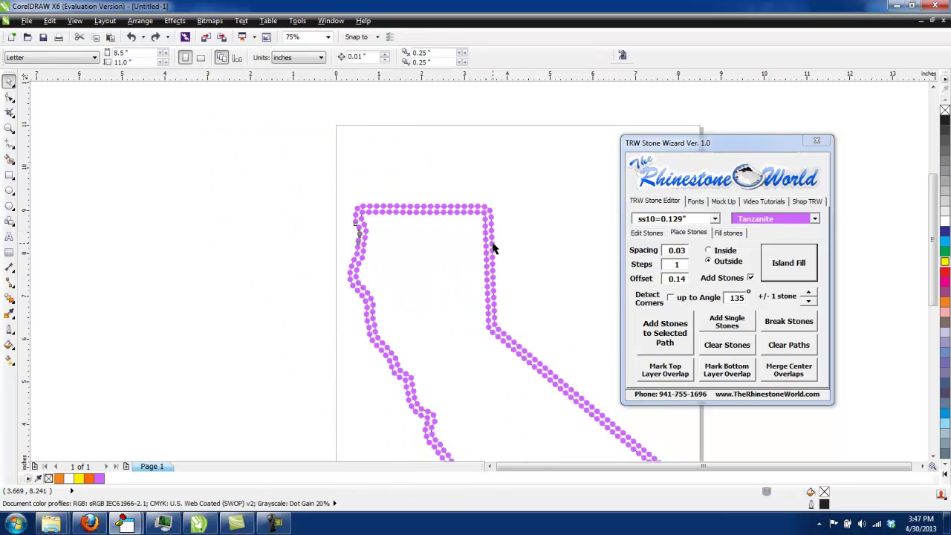
click(493, 248)
click(814, 218)
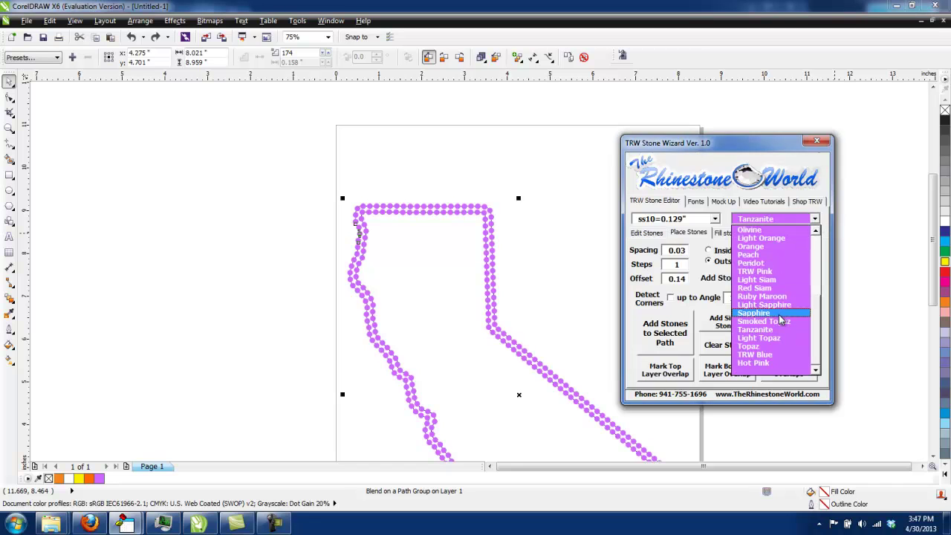
click(749, 246)
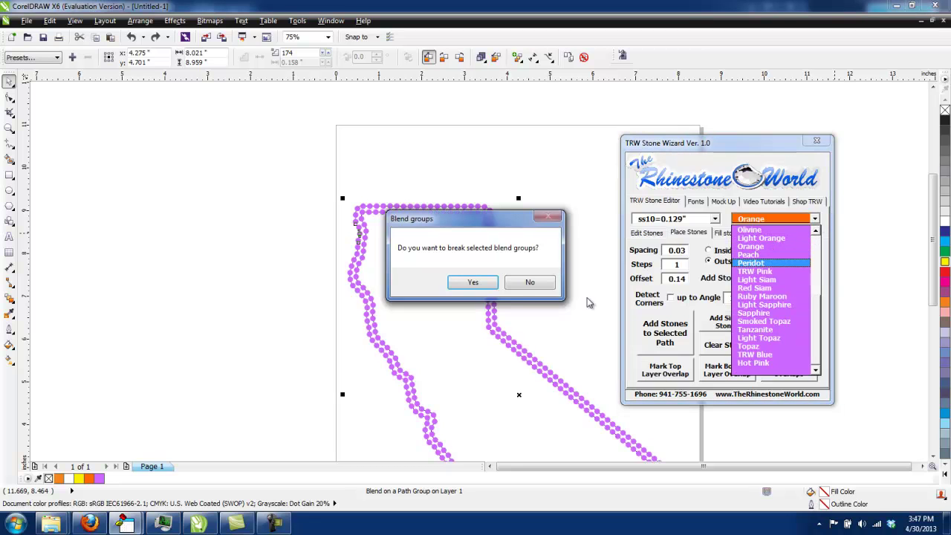
click(474, 282)
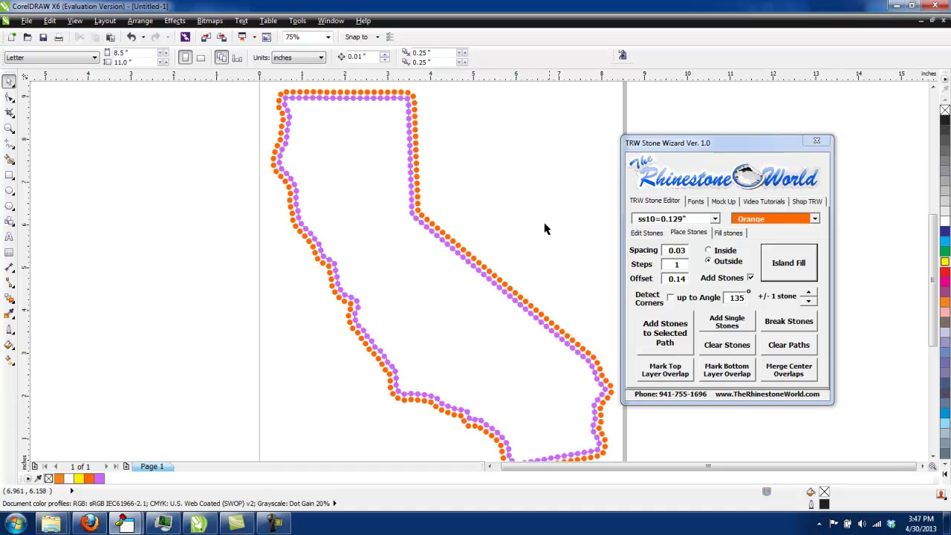
- Undo the double-row stones and offset paths to return to the single California outline, and select that outline
scroll(557, 345, down, 1)
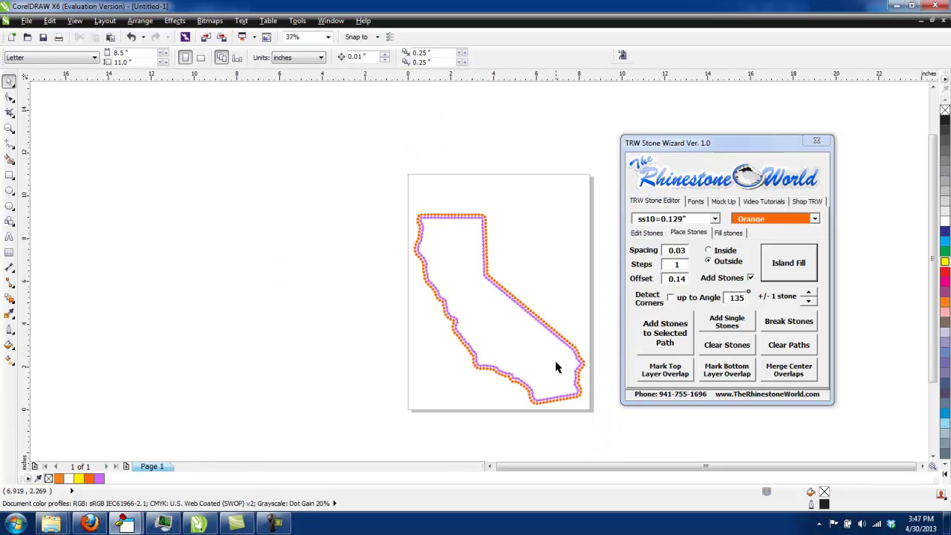
key(ctrl+z)
key(ctrl+z)
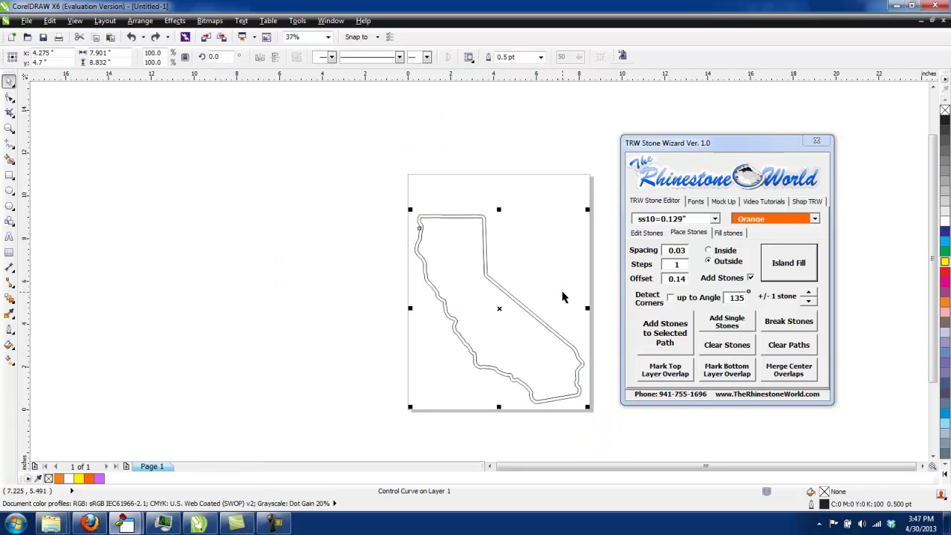
click(547, 352)
scroll(554, 369, up, 1)
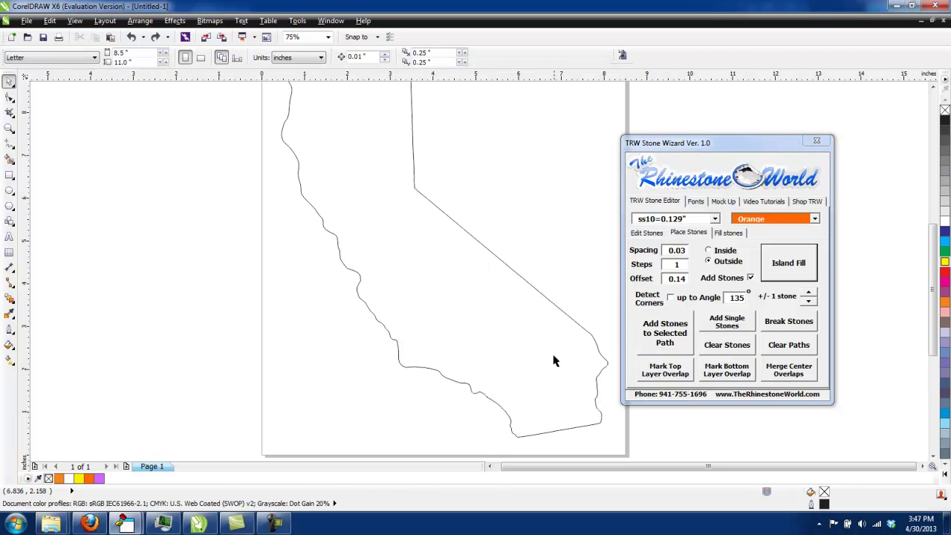
click(553, 307)
scroll(552, 302, down, 1)
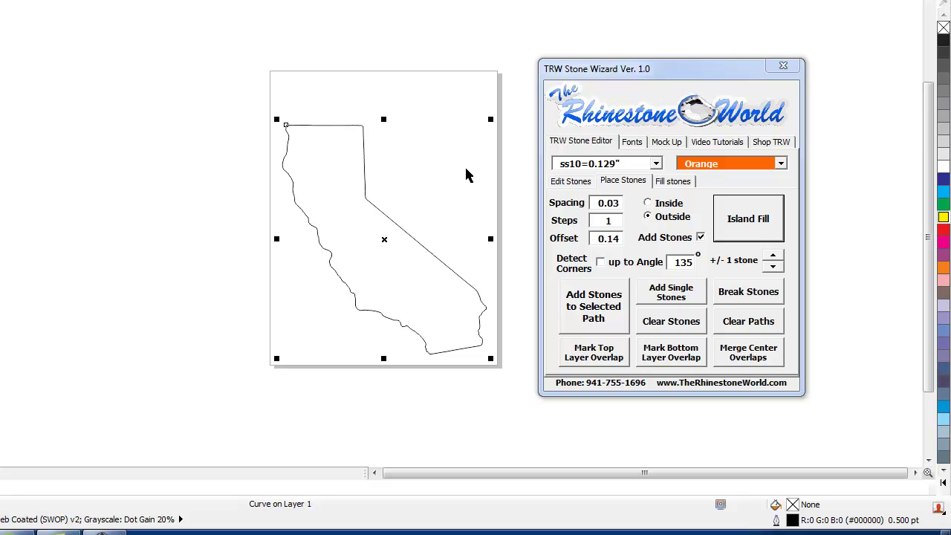
- Island Fill the outline with paths only: Add Stones off, Steps blank, Inside placement and 0.14 offset; inspect the resulting paths
click(574, 182)
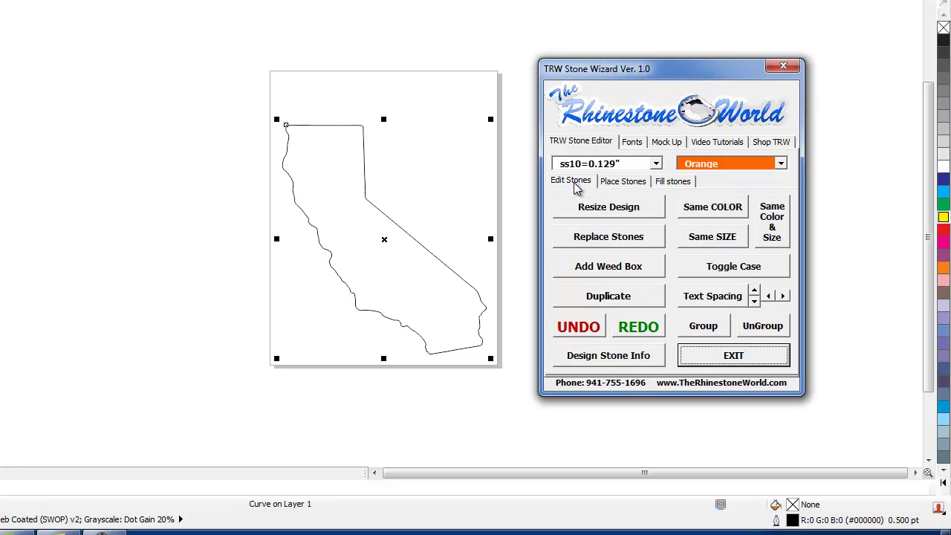
click(626, 184)
click(700, 237)
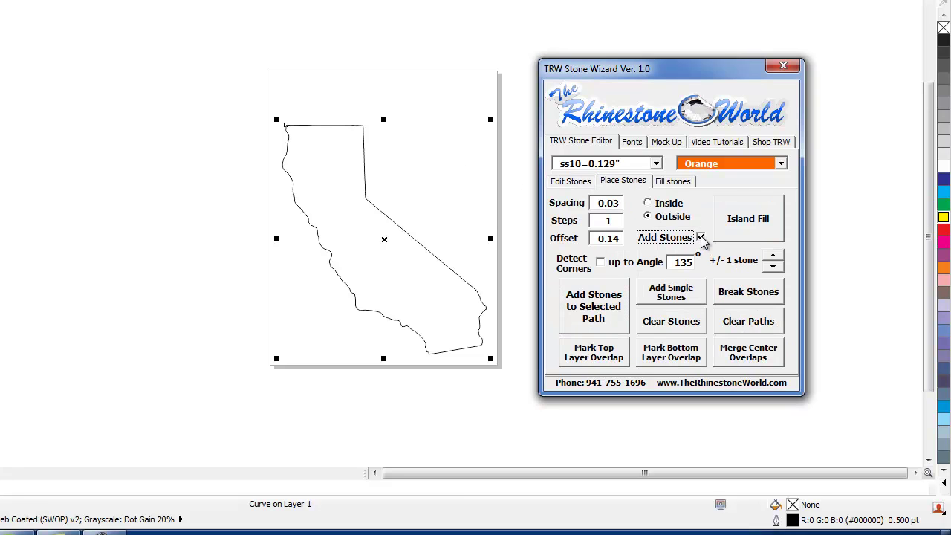
click(608, 220)
click(650, 203)
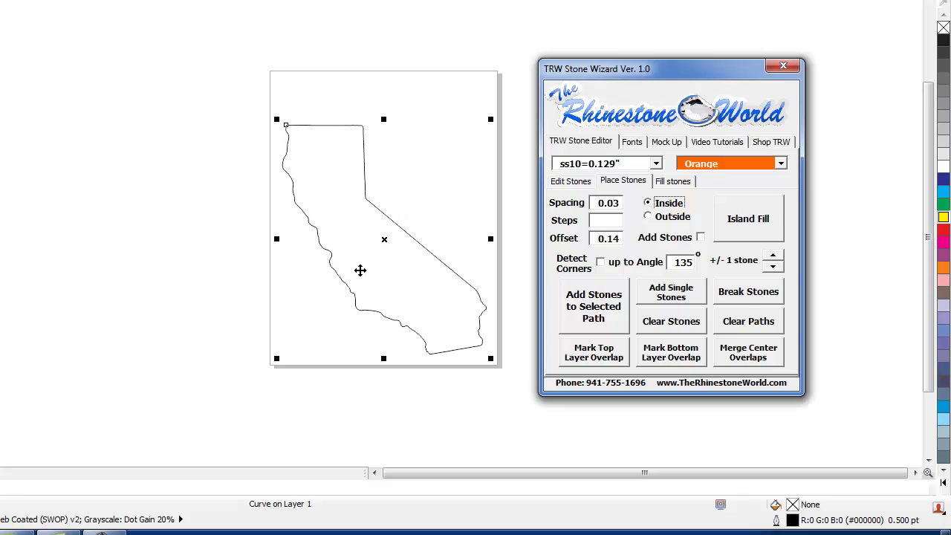
click(748, 219)
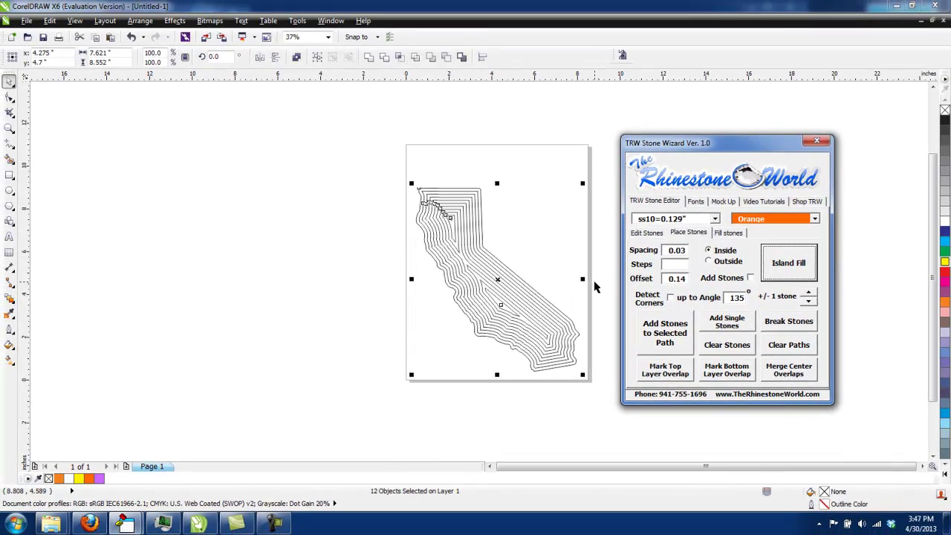
click(363, 347)
scroll(501, 295, up, 2)
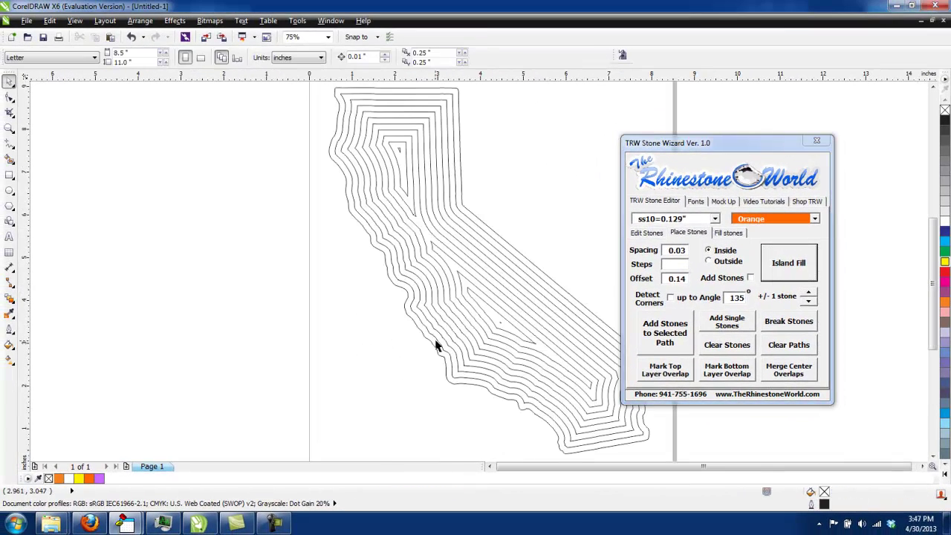
scroll(509, 334, up, 2)
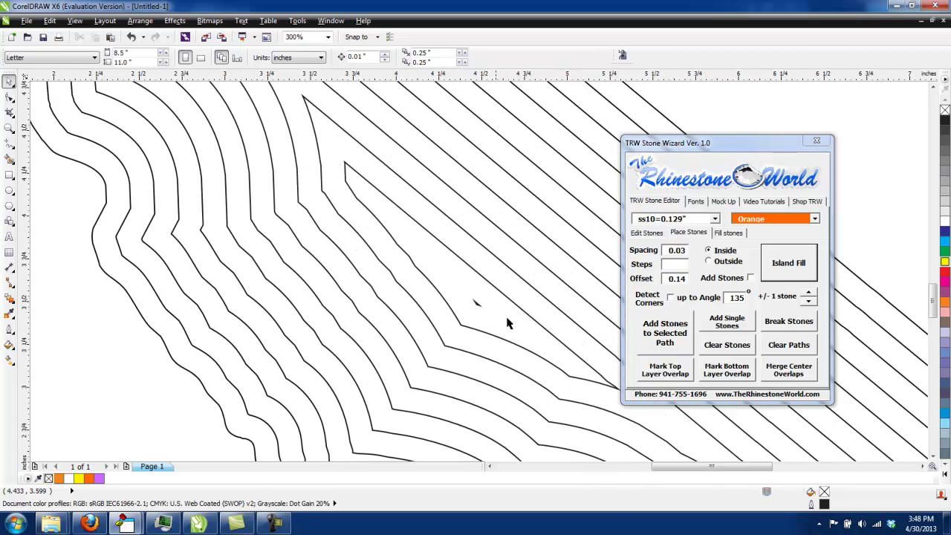
scroll(436, 265, down, 3)
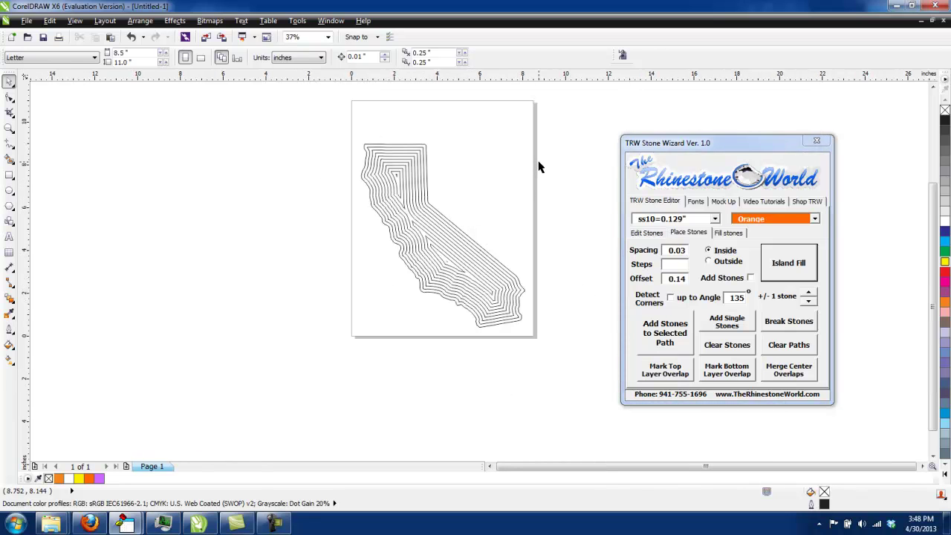
scroll(435, 176, up, 1)
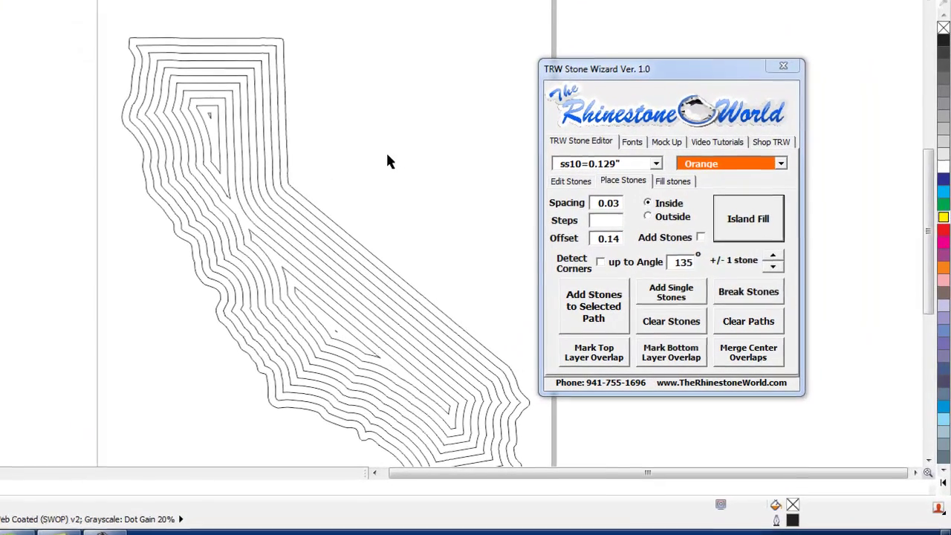
- Undo the paths-only fill and apply the inside Island Fill with Add Stones on, using ss10 Orange stones
key(ctrl+z)
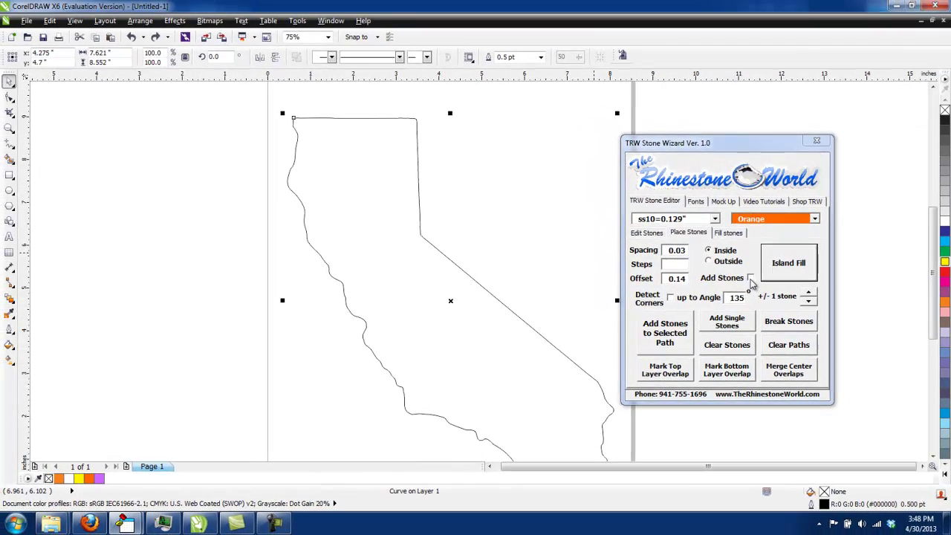
click(700, 237)
click(749, 236)
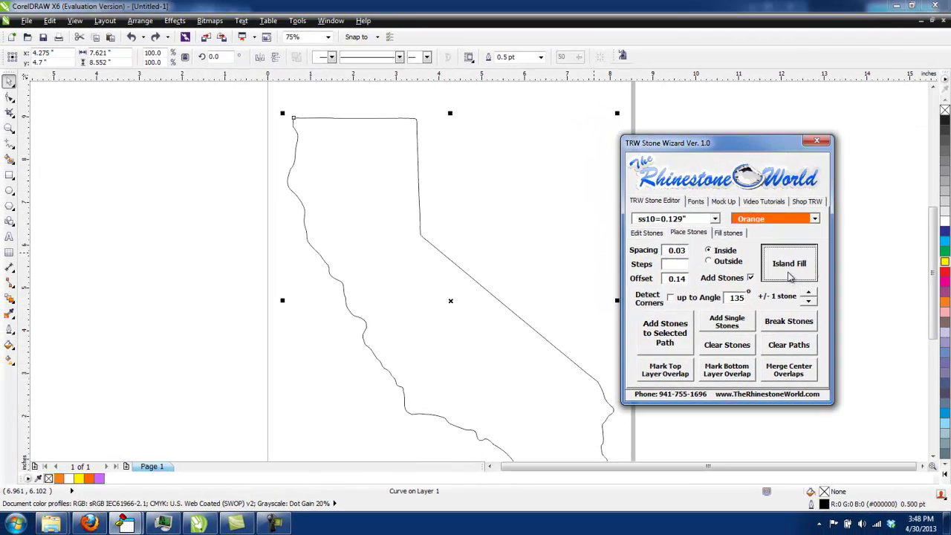
click(560, 260)
scroll(518, 240, down, 1)
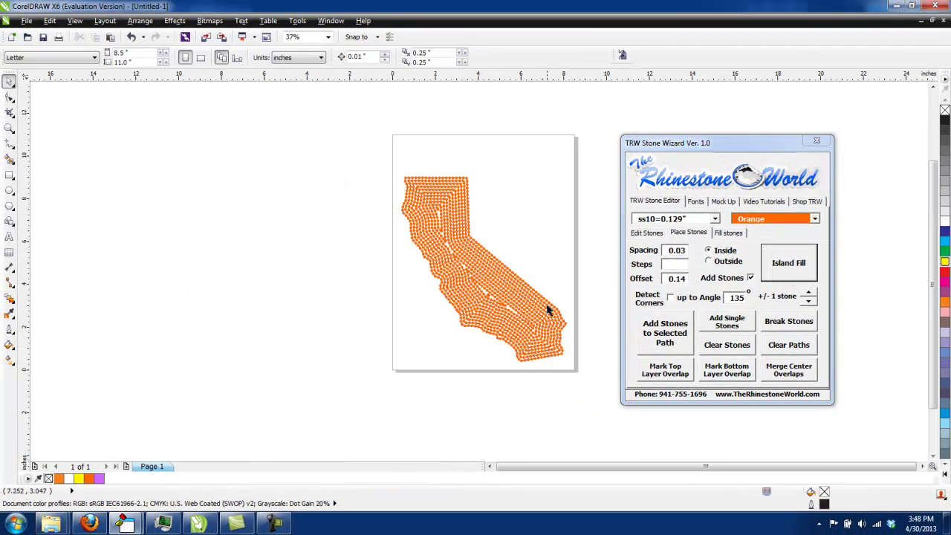
scroll(543, 324, up, 4)
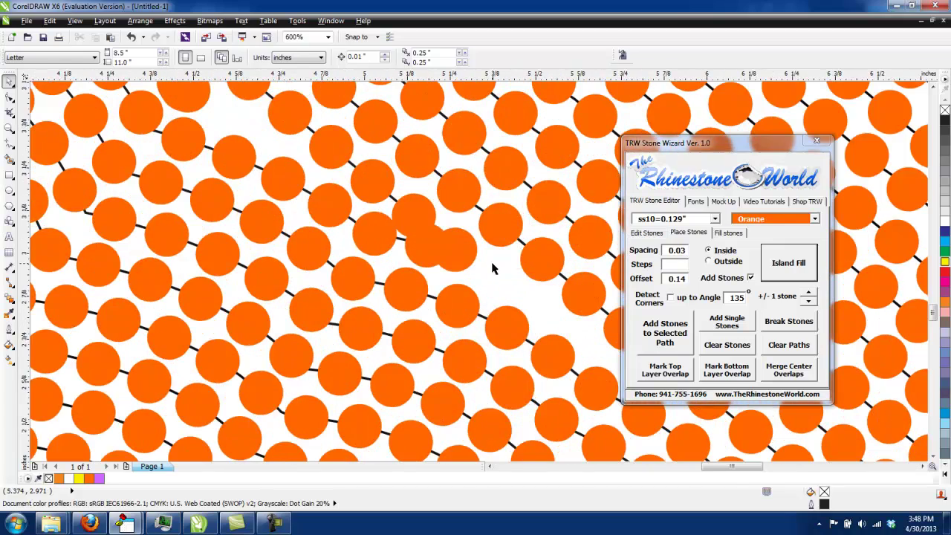
scroll(450, 253, down, 5)
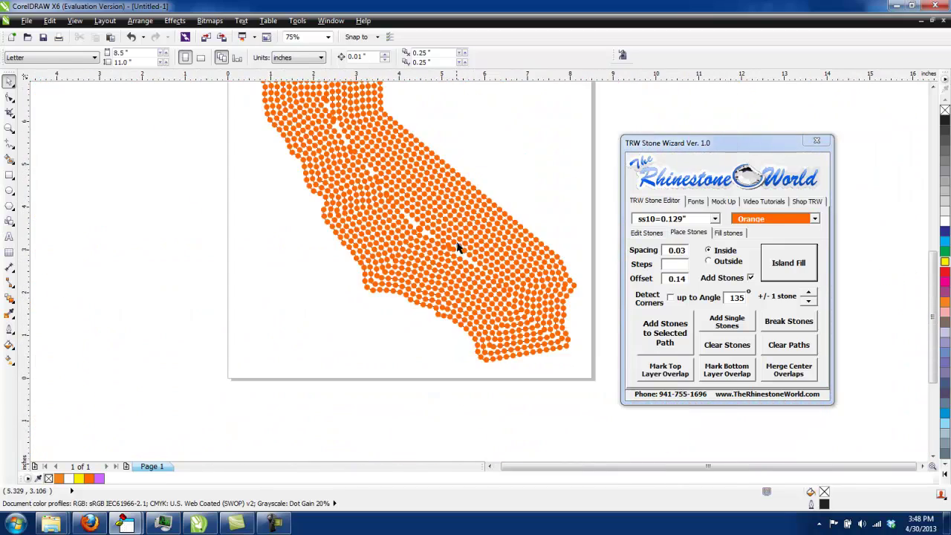
- Select the complete California stone fill and clear its paths so only loose stones remain
drag(535, 134, 265, 378)
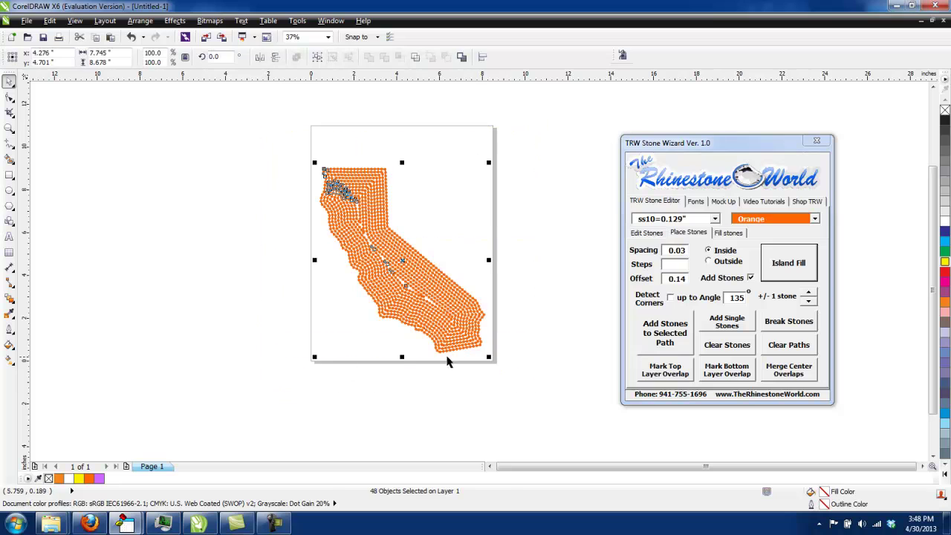
click(782, 352)
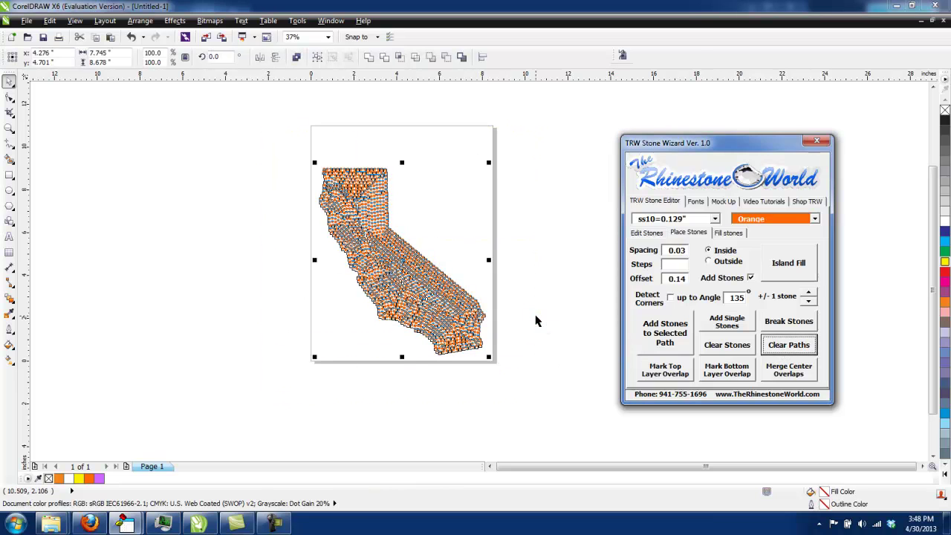
scroll(438, 303, up, 5)
scroll(463, 298, down, 2)
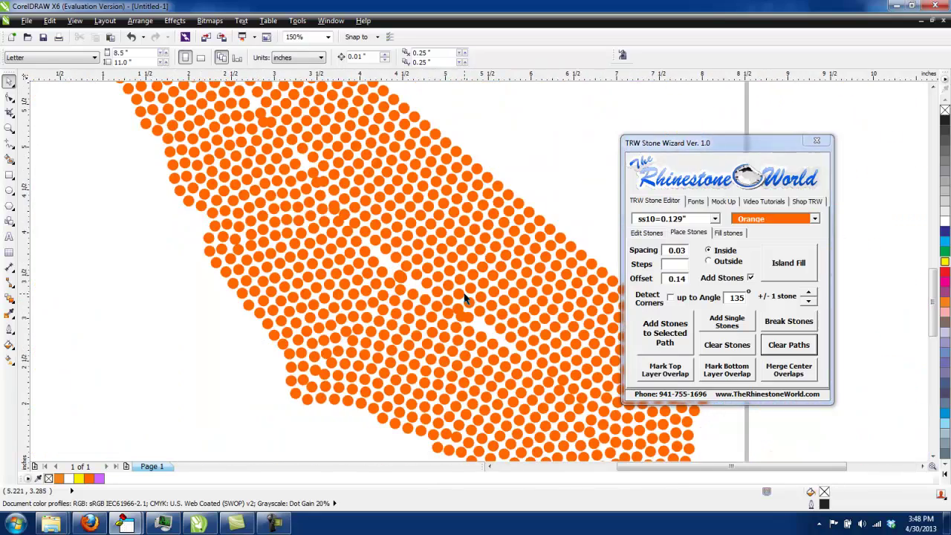
scroll(393, 243, up, 2)
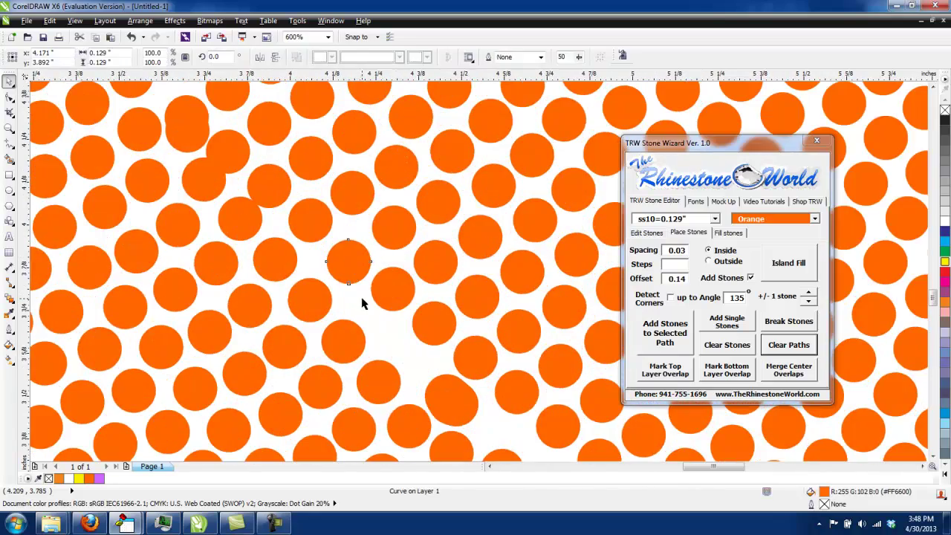
- Separate the overlapping pair of stones beside the narrow vertical gap in the northern half of California
scroll(368, 313, down, 3)
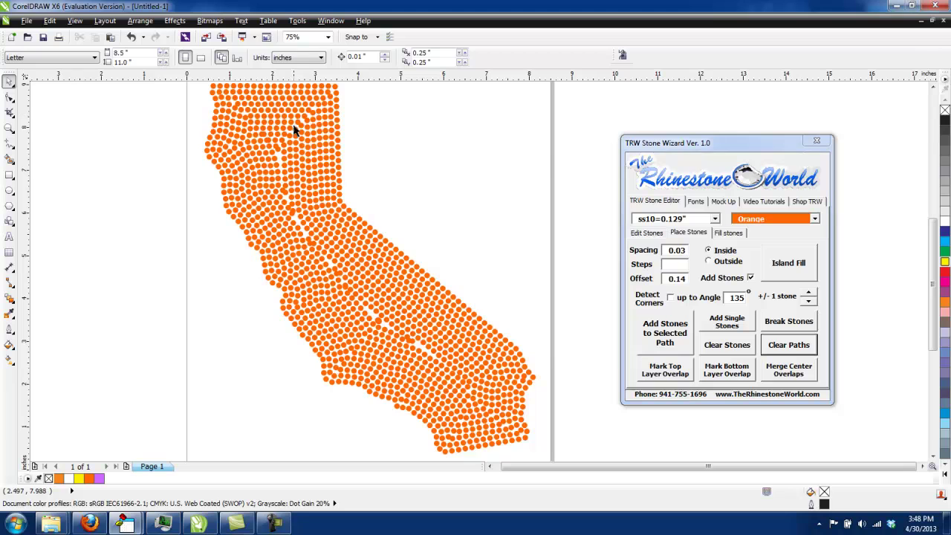
scroll(306, 165, down, 1)
scroll(304, 148, up, 1)
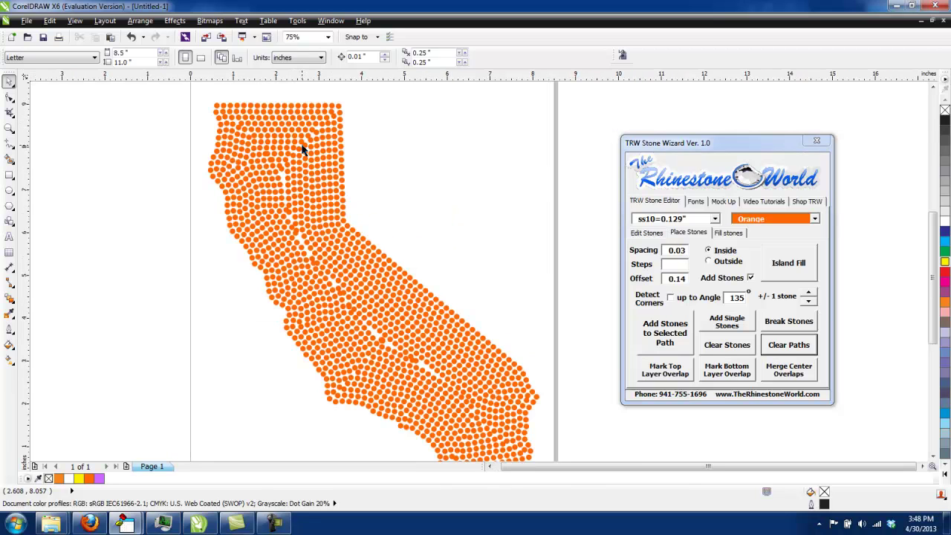
scroll(296, 216, up, 1)
scroll(267, 188, up, 2)
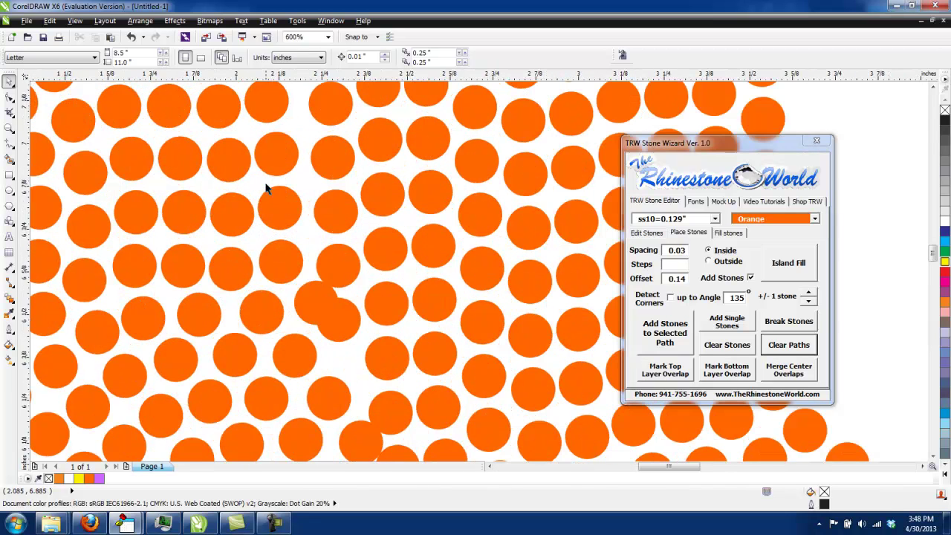
scroll(341, 382, up, 1)
drag(344, 280, 350, 343)
mouse_move(349, 171)
mouse_down()
mouse_move(351, 150)
mouse_move(350, 159)
mouse_up()
key(Escape)
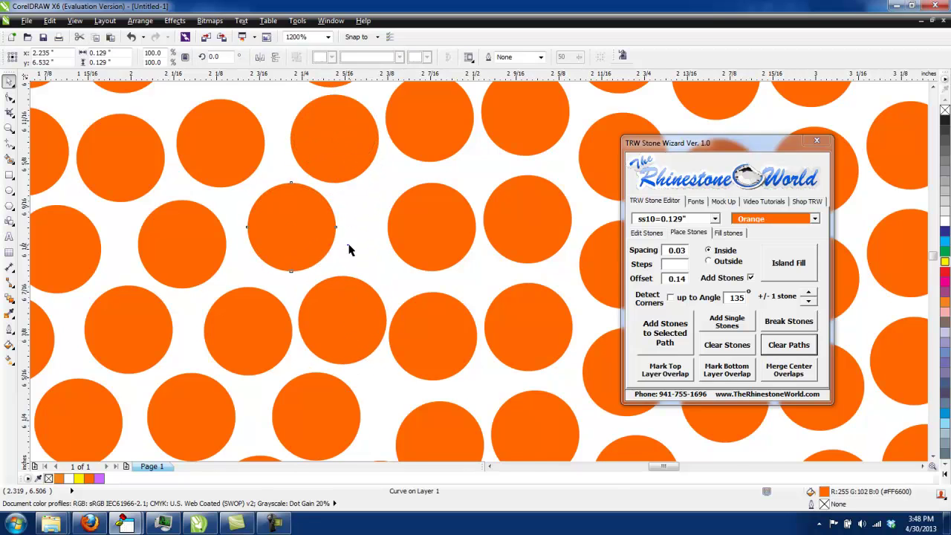
- Move the overlapping stones higher up the same inner column apart to even out their spacing
scroll(364, 271, down, 2)
scroll(333, 199, up, 2)
drag(325, 309, 376, 117)
scroll(372, 213, down, 3)
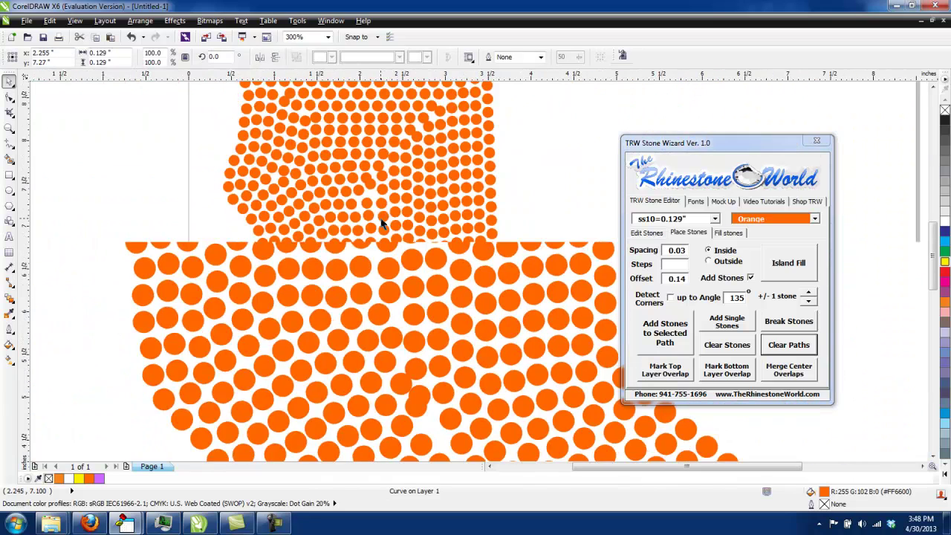
scroll(368, 154, up, 2)
drag(383, 275, 414, 214)
scroll(427, 307, up, 1)
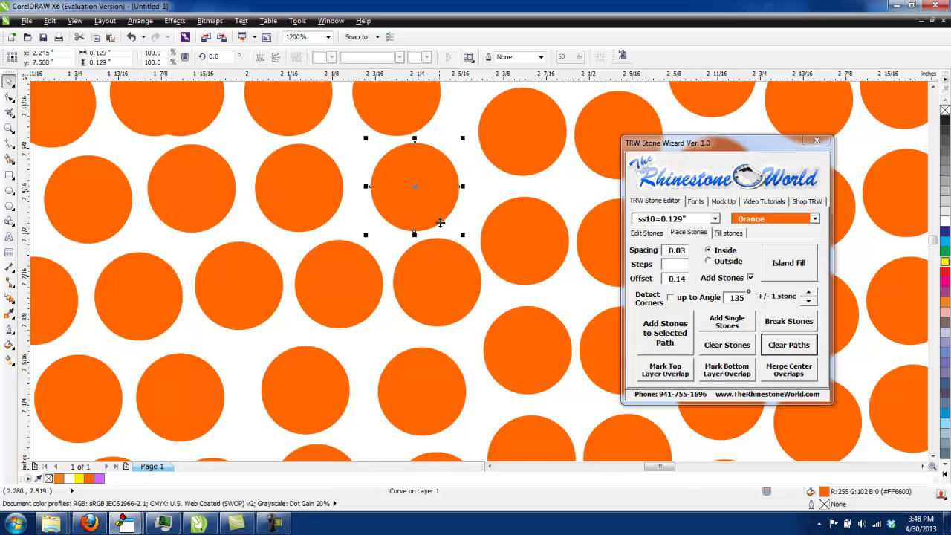
- Spread out the crowded stones where the horizontal rows meet the vertical rows along the inner corner diagonal
scroll(444, 224, down, 2)
scroll(482, 171, up, 2)
drag(475, 191, 454, 225)
drag(523, 214, 530, 211)
drag(446, 235, 449, 233)
drag(528, 118, 534, 120)
scroll(156, 283, down, 2)
scroll(149, 282, up, 2)
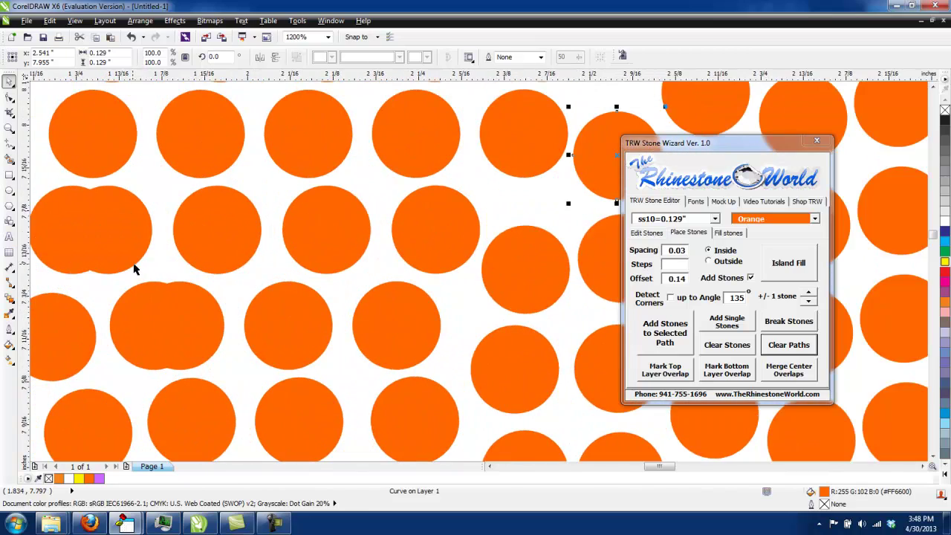
- Adjust the overlapping stones in the northwest corner of the California fill
scroll(134, 265, down, 3)
scroll(138, 244, up, 3)
click(156, 262)
click(202, 194)
scroll(320, 257, down, 3)
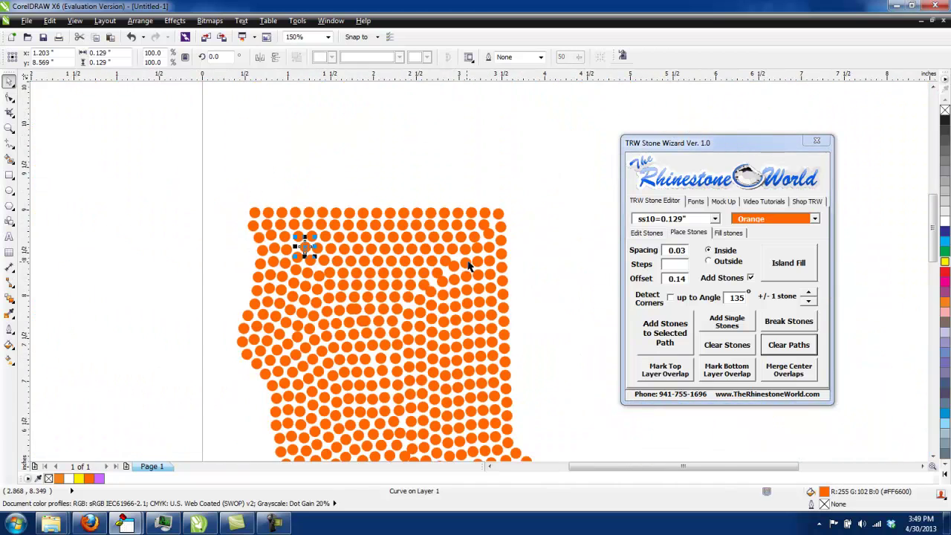
- Reposition the touching stones along the northeast corner diagonal so they no longer overlap
scroll(448, 269, up, 3)
drag(442, 262, 454, 278)
drag(303, 335, 294, 315)
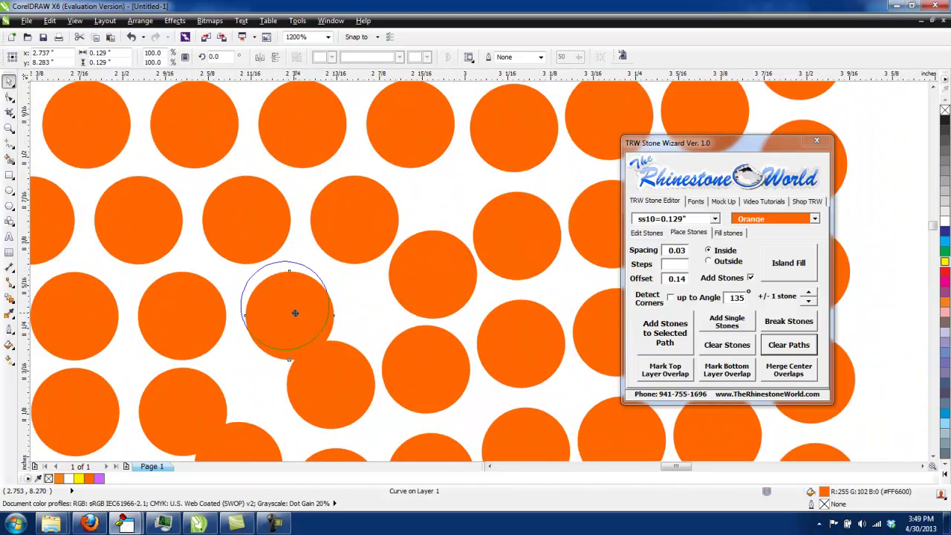
drag(335, 388, 338, 394)
click(355, 317)
scroll(355, 317, down, 3)
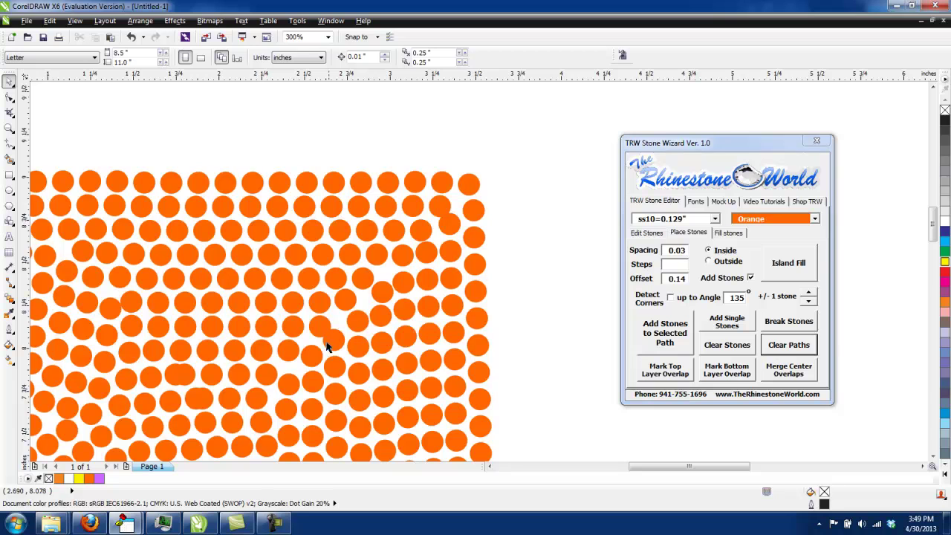
- Separate the next overlapping pair further down the northeast corner diagonal
scroll(331, 339, up, 3)
drag(355, 332, 363, 341)
drag(301, 273, 285, 272)
click(365, 346)
click(374, 272)
- Mark the top-layer overlaps across the entire California fill and remove the marked stones
scroll(378, 269, down, 5)
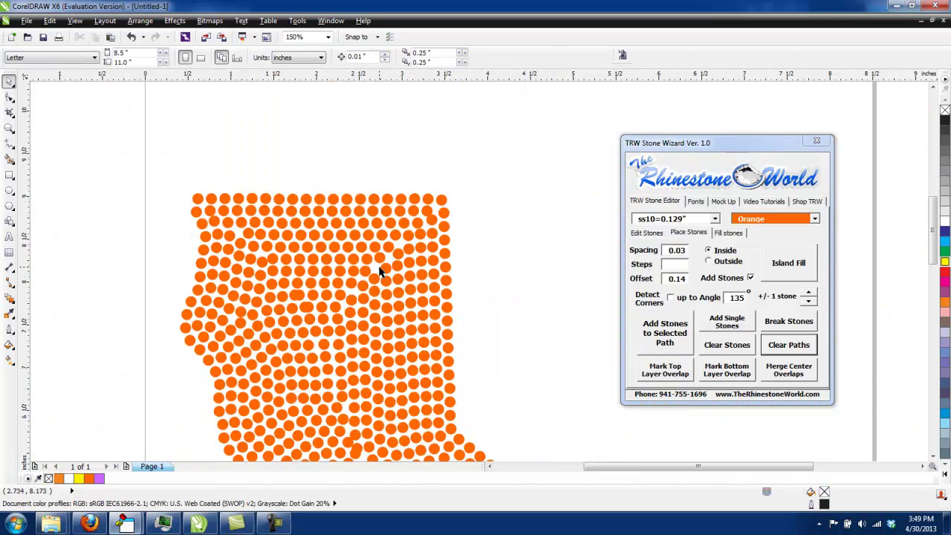
scroll(342, 292, up, 3)
scroll(343, 292, up, 1)
click(321, 303)
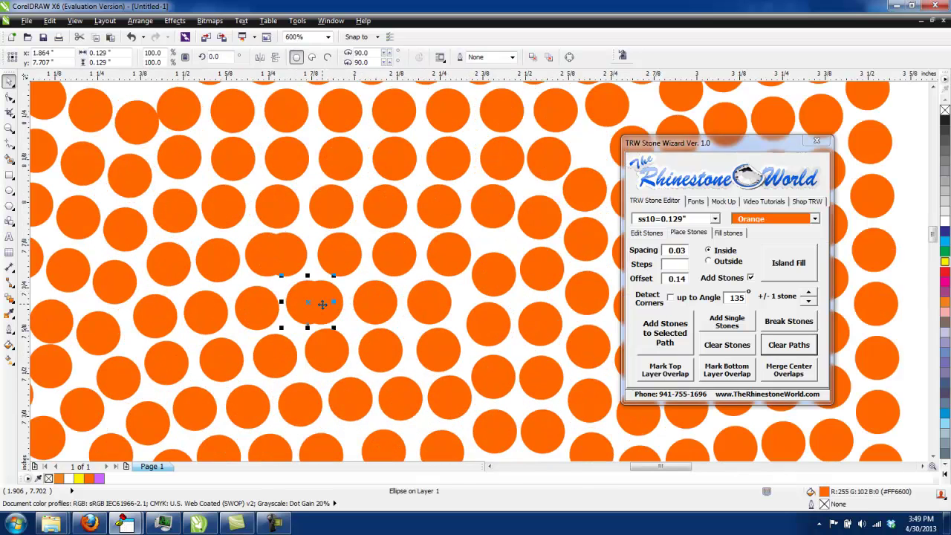
click(352, 294)
scroll(350, 297, down, 6)
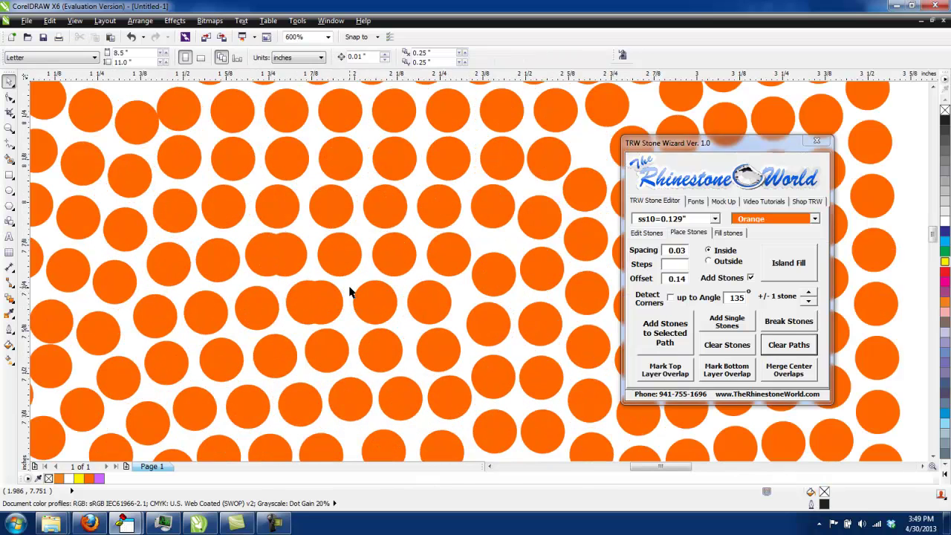
key(ctrl+a)
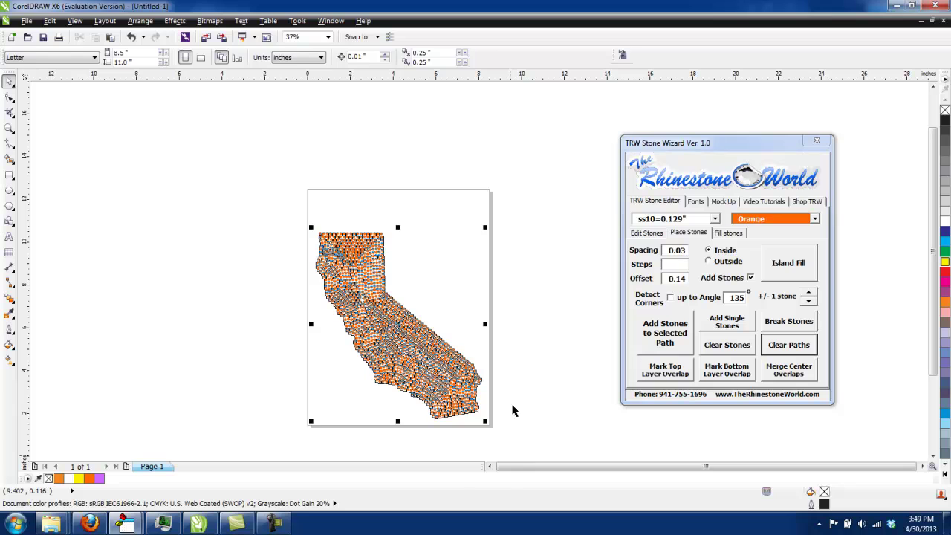
click(671, 377)
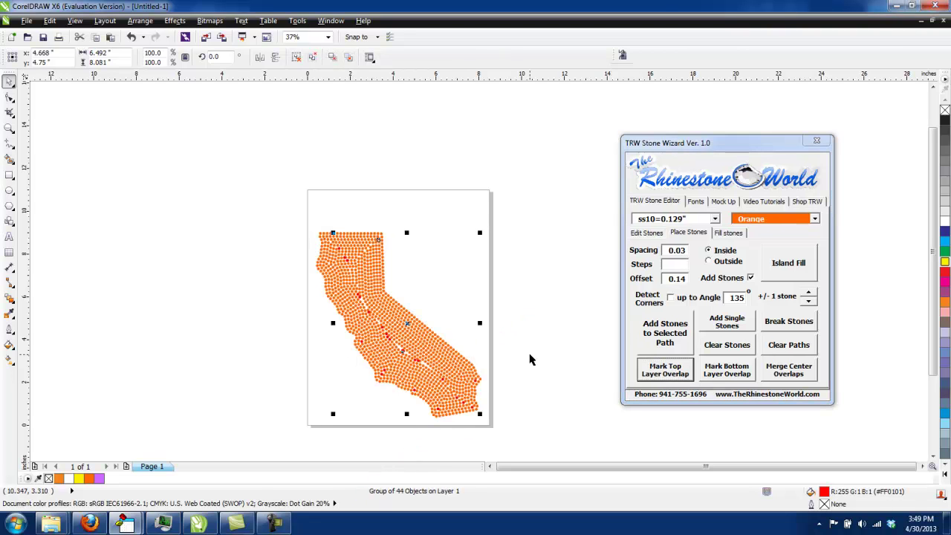
drag(430, 364, 300, 355)
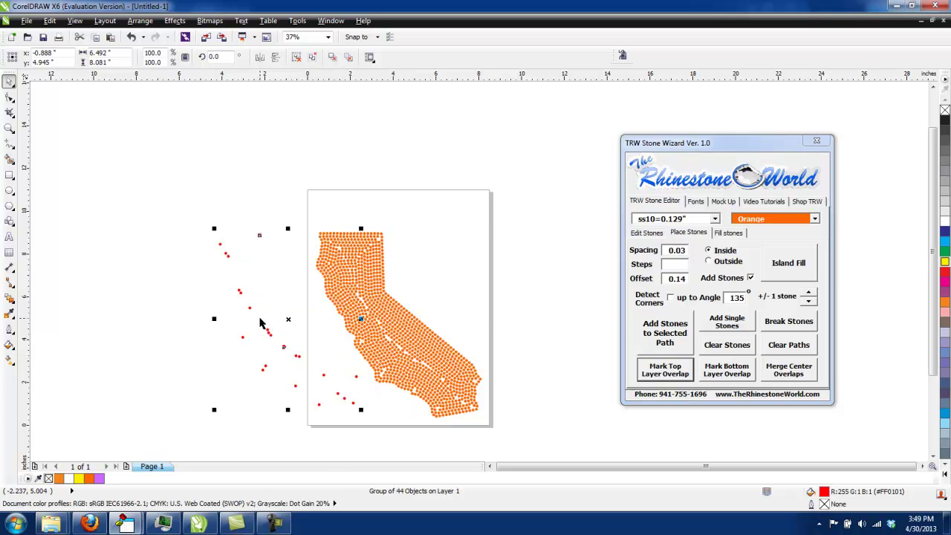
click(325, 322)
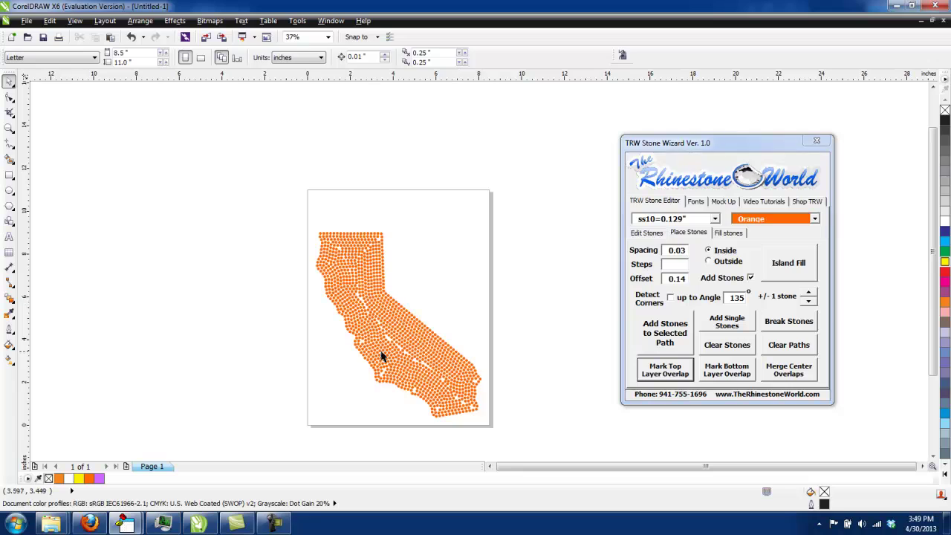
- Adjust the stones around the gaps left along the southwest coast of the California fill
scroll(361, 350, up, 10)
scroll(327, 207, down, 5)
scroll(328, 210, up, 5)
drag(329, 393, 303, 304)
scroll(356, 310, down, 8)
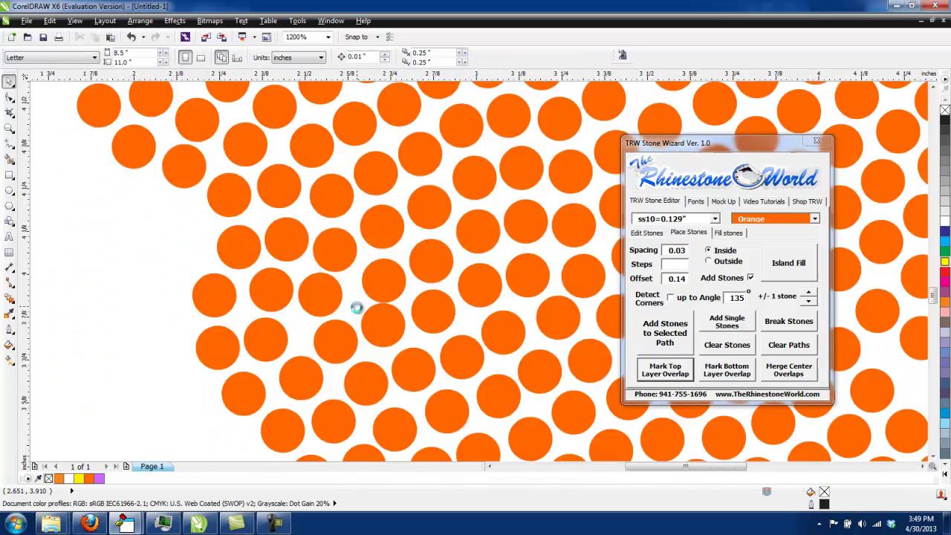
scroll(424, 314, up, 2)
scroll(423, 314, down, 4)
scroll(396, 356, up, 6)
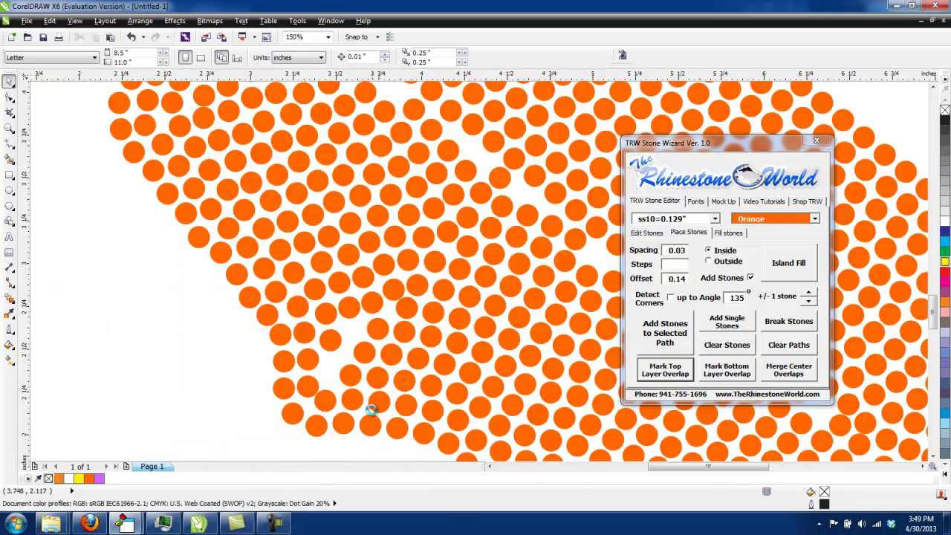
- Nudge the stone beside the southwest coast gap and place a single orange ss10 stone in the gap
drag(346, 356, 350, 357)
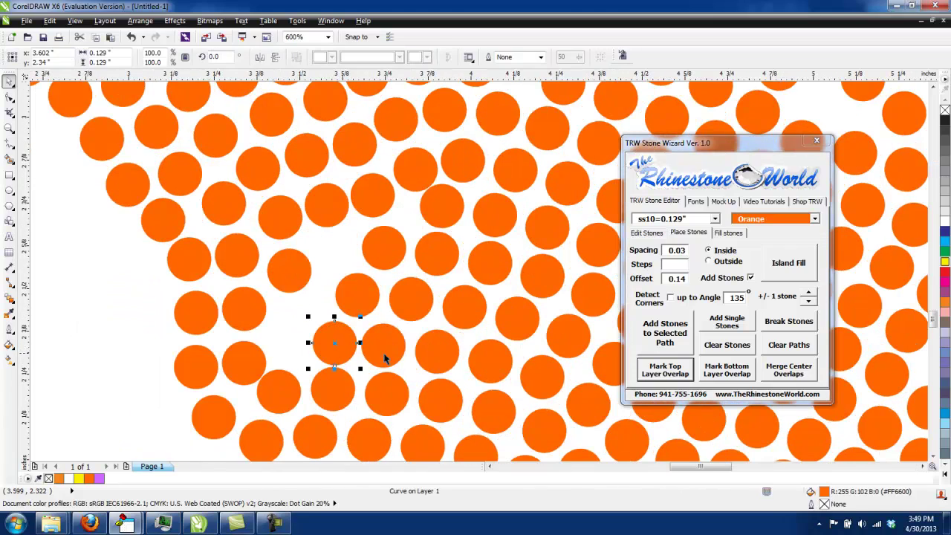
click(726, 325)
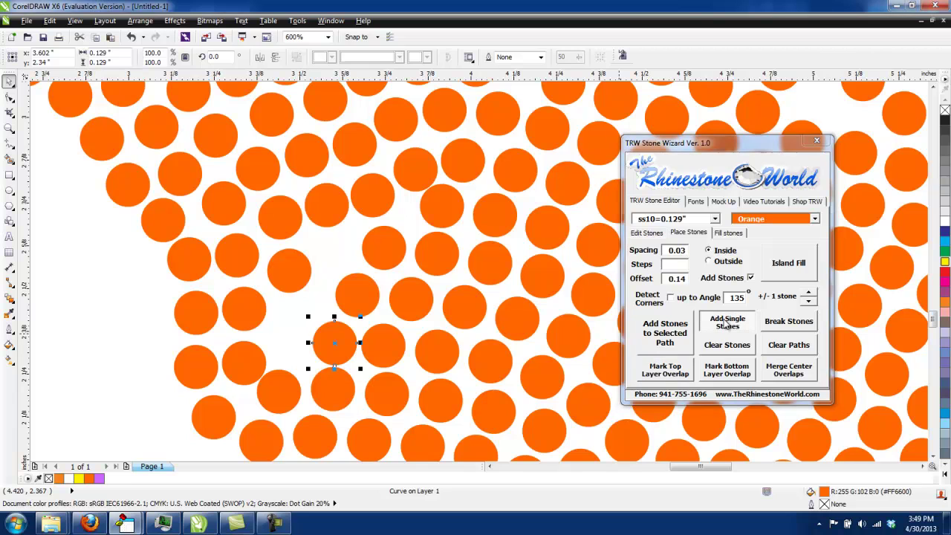
click(284, 335)
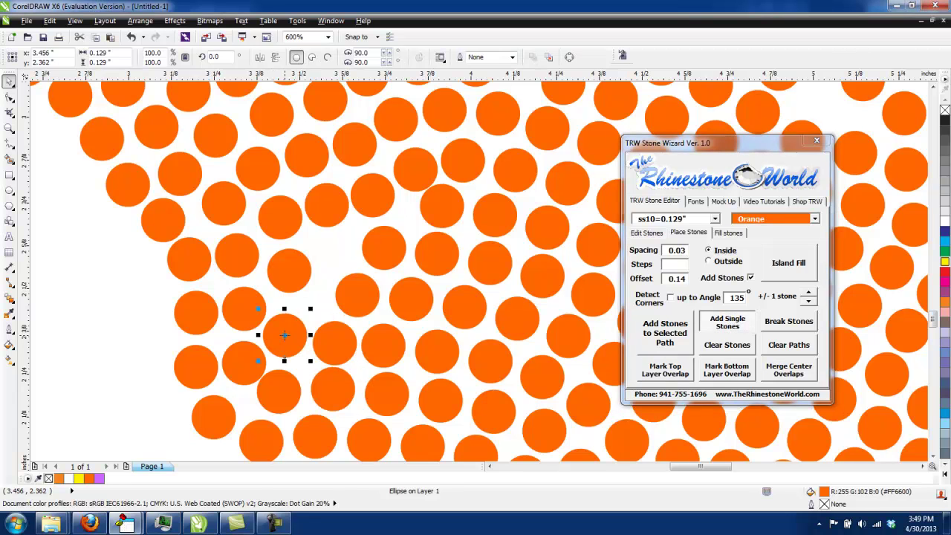
- Scatter single orange ss10 stones freehand over the empty area northeast of the California design
scroll(167, 321, down, 6)
click(344, 235)
click(377, 253)
click(425, 259)
click(434, 240)
click(408, 203)
click(357, 199)
click(316, 197)
click(373, 148)
click(404, 151)
click(453, 214)
click(386, 227)
click(405, 169)
click(419, 165)
click(339, 174)
click(379, 185)
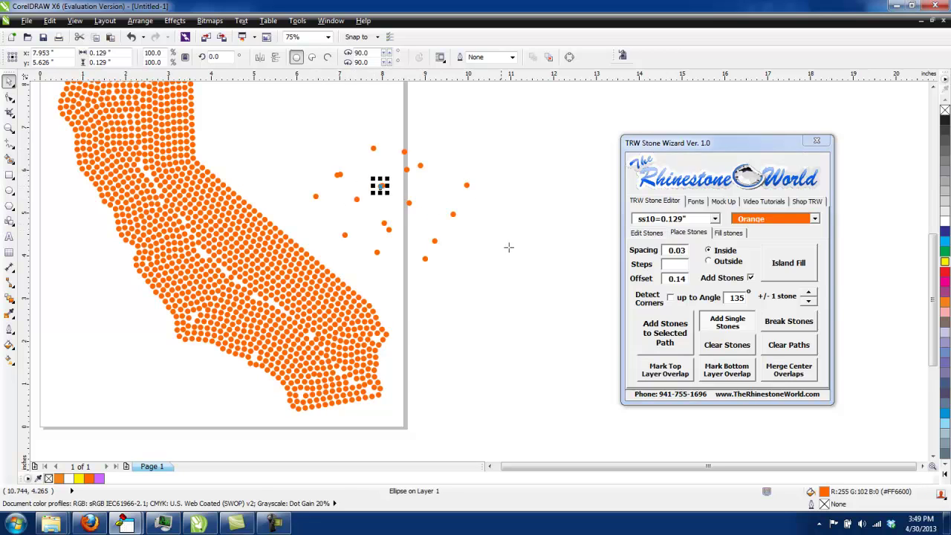
- Stop placing single stones and delete the scattered stones and the California design to empty the page
click(727, 322)
click(493, 122)
drag(492, 123, 312, 257)
key(Delete)
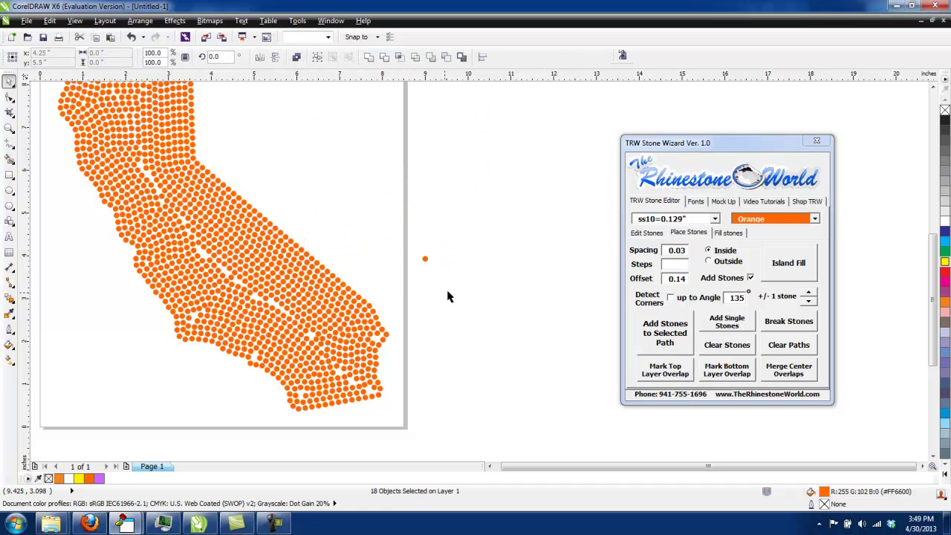
click(447, 300)
scroll(448, 304, down, 3)
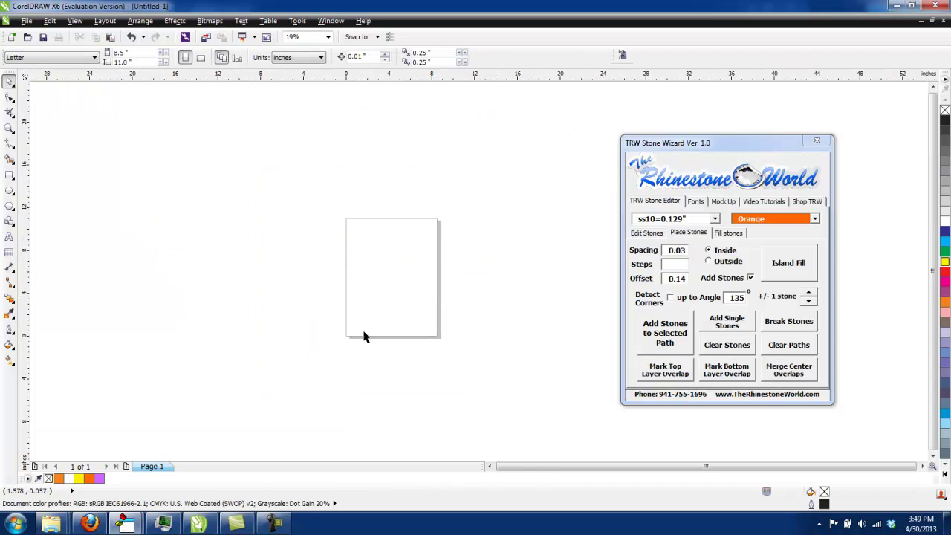
scroll(415, 283, up, 2)
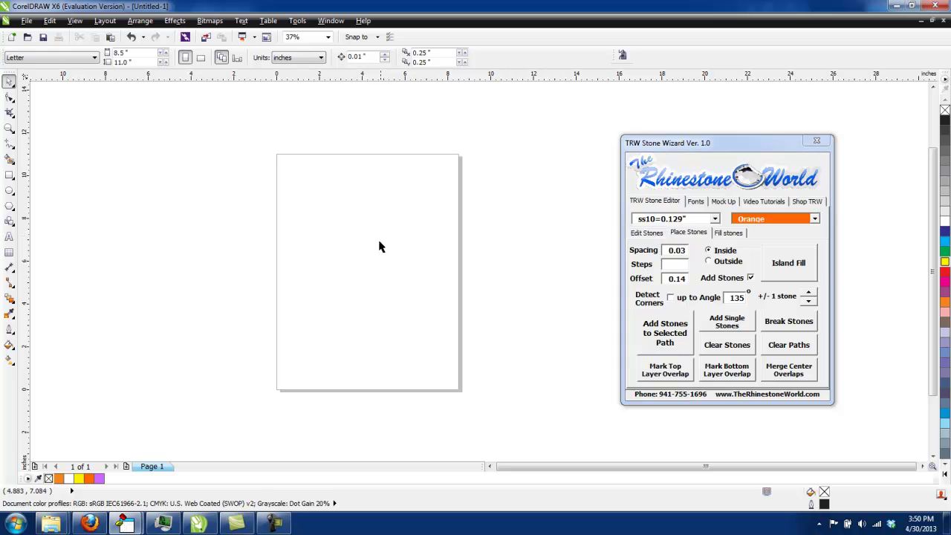
- Create the artistic text "Baseball" on the empty page and enlarge it proportionally
scroll(360, 254, up, 2)
click(10, 236)
click(212, 264)
text(Bas)
text(eball)
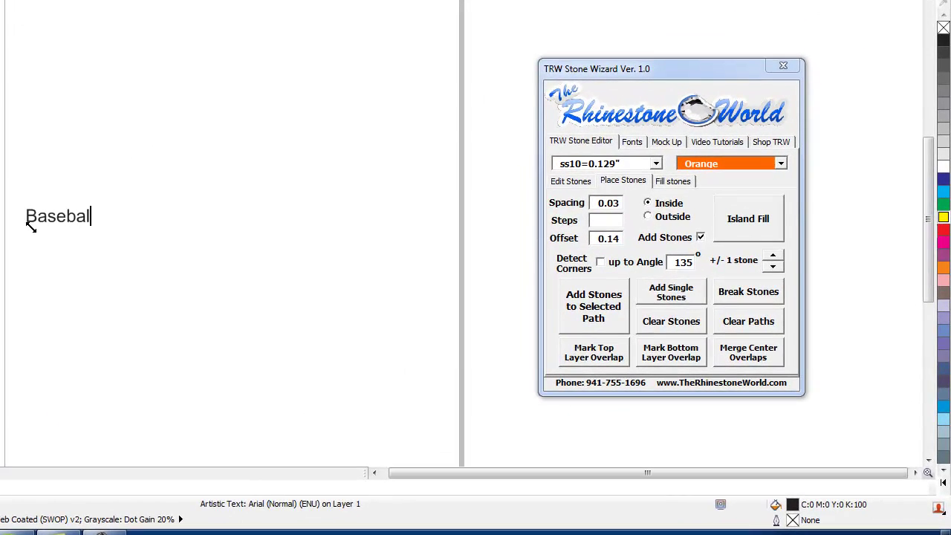
key(ctrl+space)
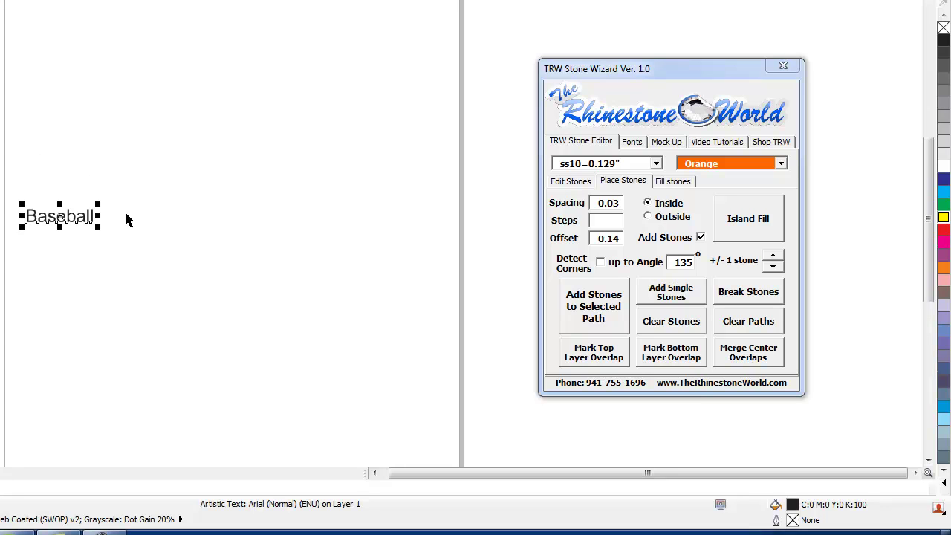
drag(101, 228, 364, 297)
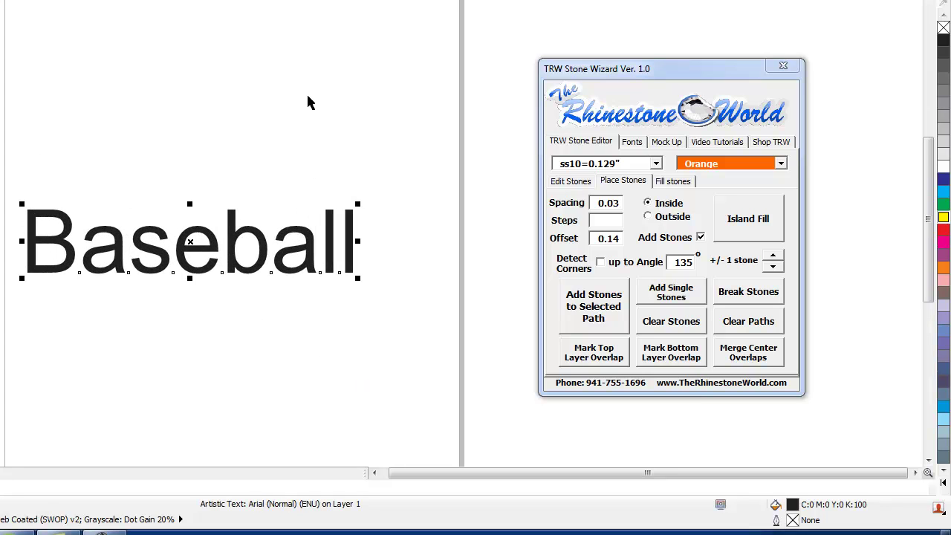
- Make the Baseball text bold, enlarge it further and stretch it taller
key(ctrl+b)
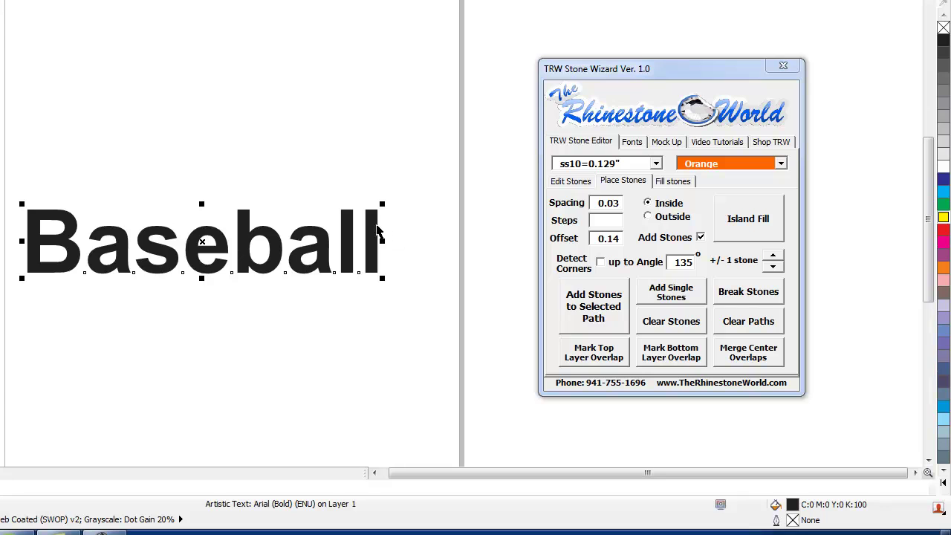
drag(384, 205, 512, 180)
drag(22, 180, 2, 173)
drag(249, 174, 252, 156)
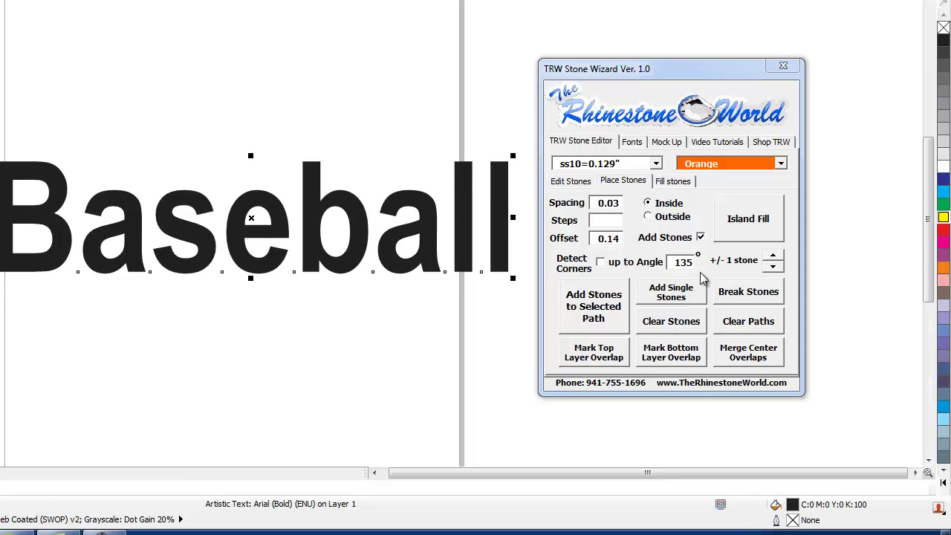
- Tighten the Baseball text's letter spacing and shift the text to the west on the page
click(569, 181)
click(770, 296)
click(769, 296)
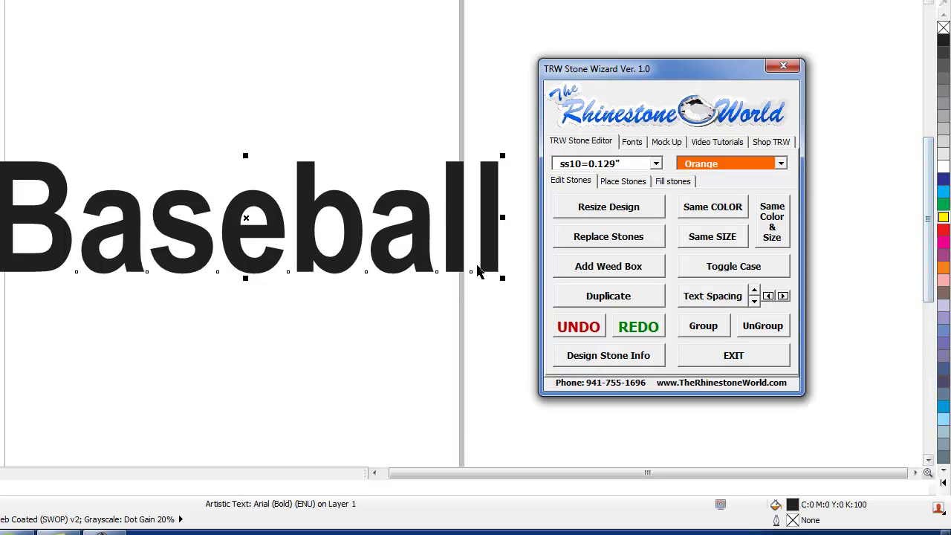
drag(454, 251, 410, 248)
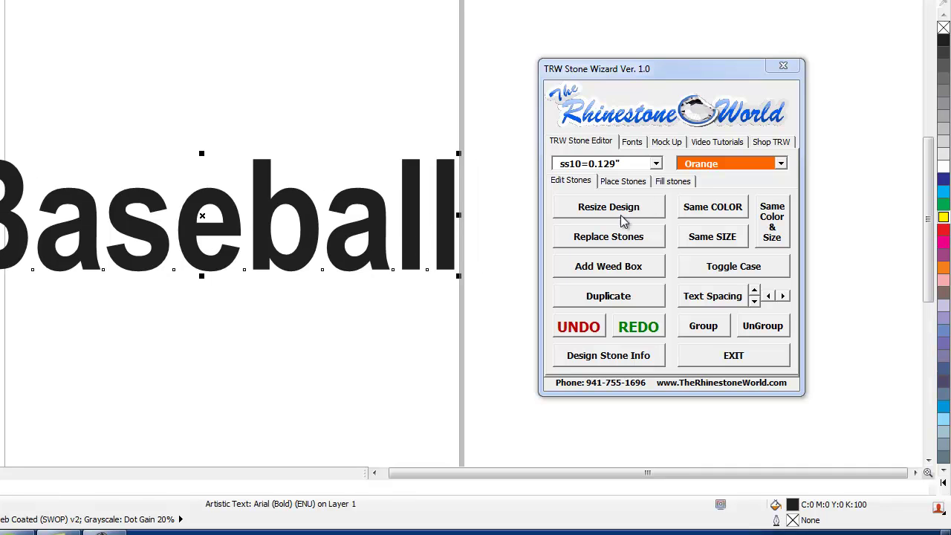
- Turn on corner detection for placing stones, then return to the stone editing tools
click(619, 183)
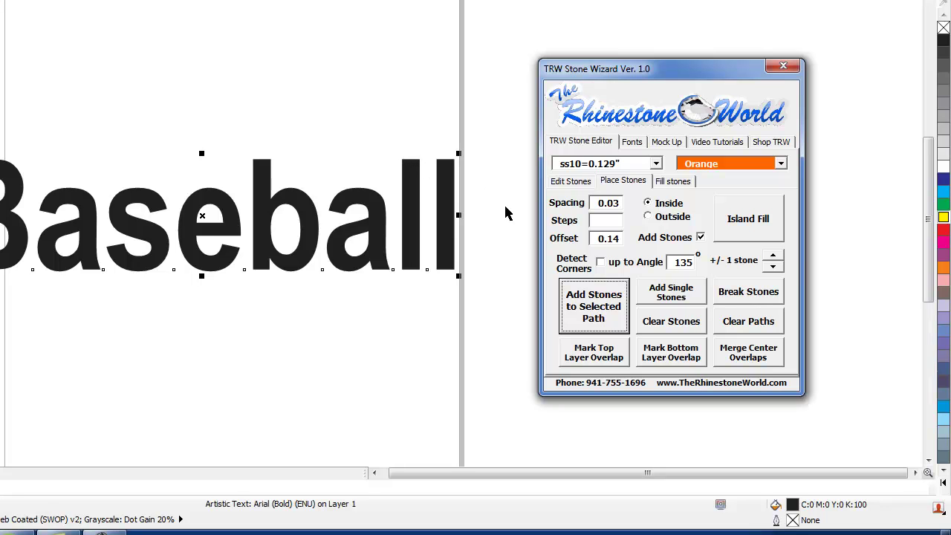
click(600, 261)
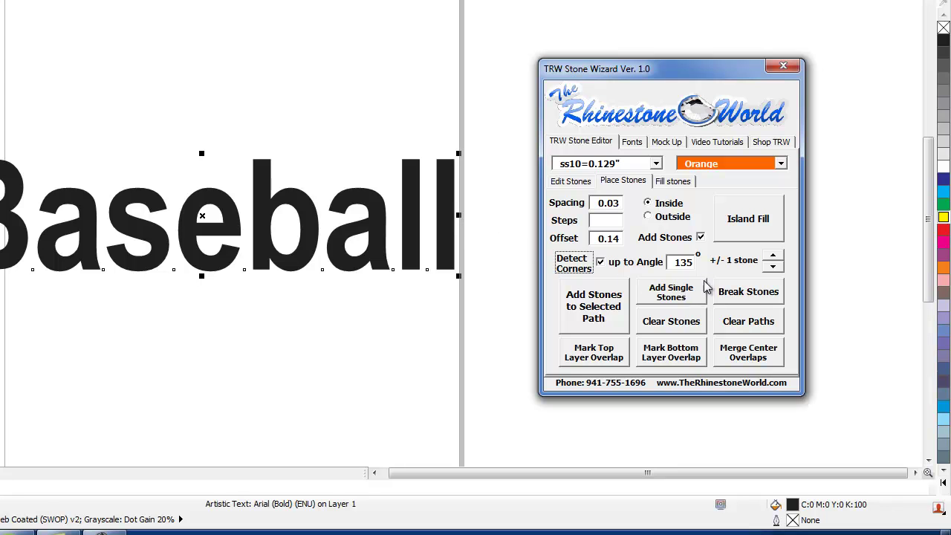
click(569, 182)
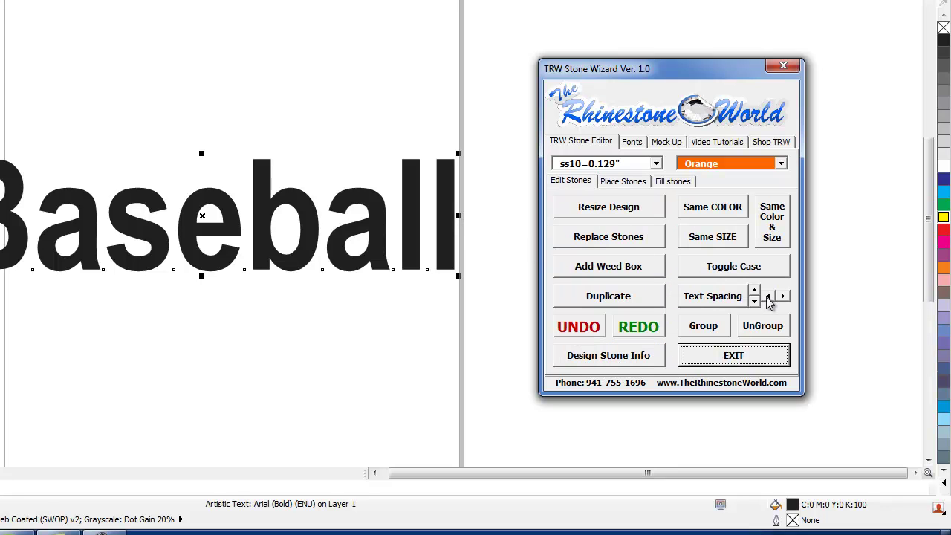
- Widen the Baseball text slightly and find and apply the Arial Black font
mouse_move(456, 215)
mouse_down()
mouse_move(486, 214)
mouse_move(466, 216)
mouse_up()
click(208, 0)
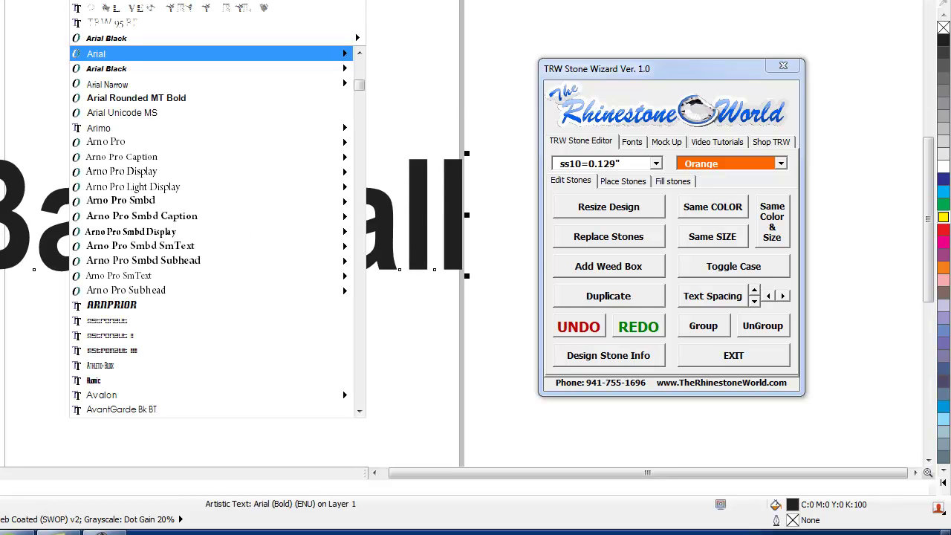
click(208, 0)
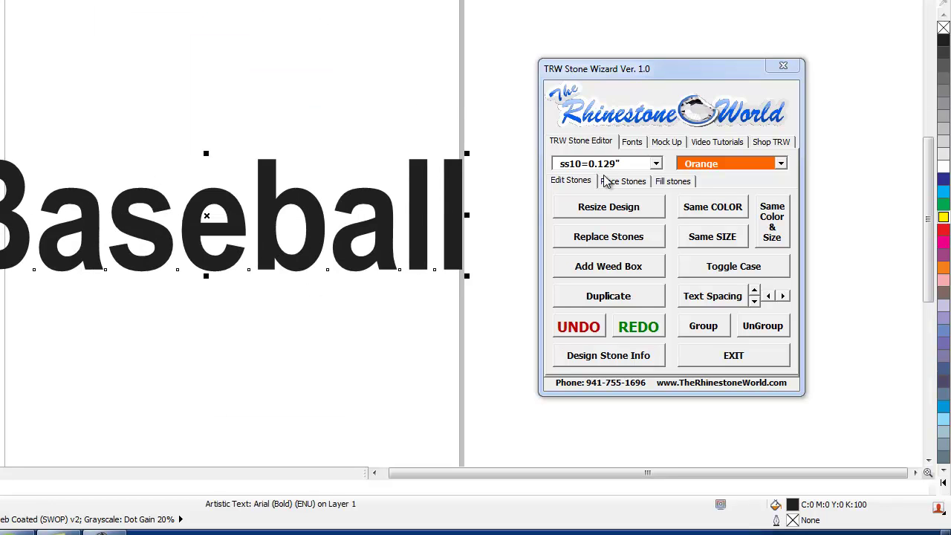
click(631, 142)
drag(624, 175, 523, 176)
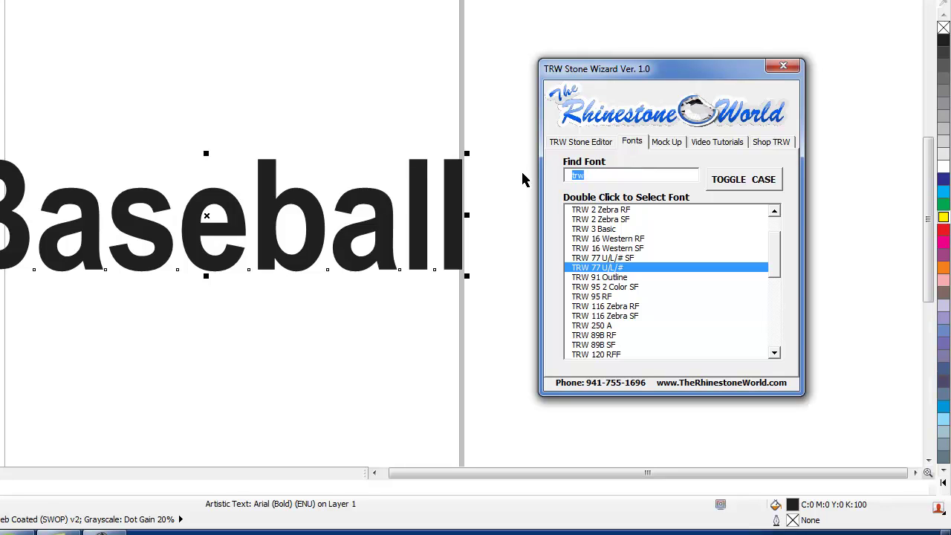
text(arial)
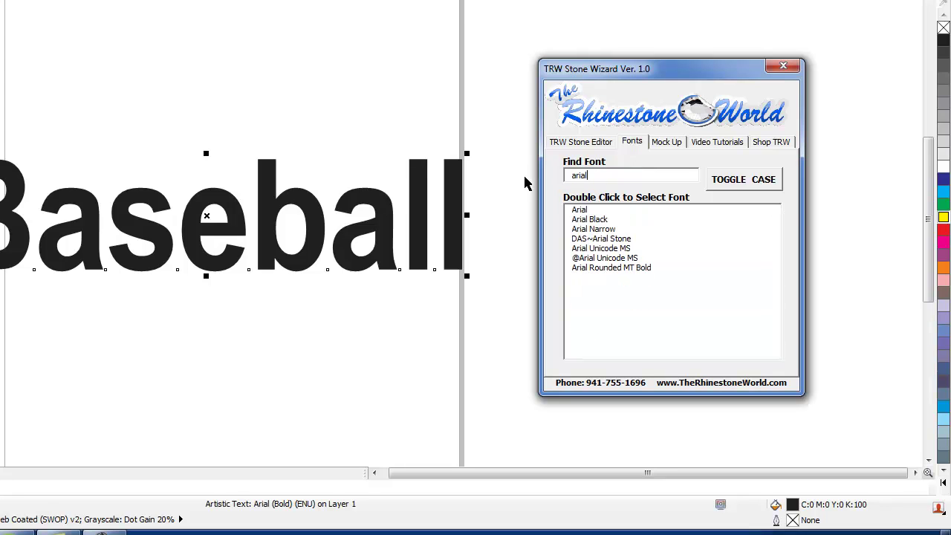
double_click(591, 220)
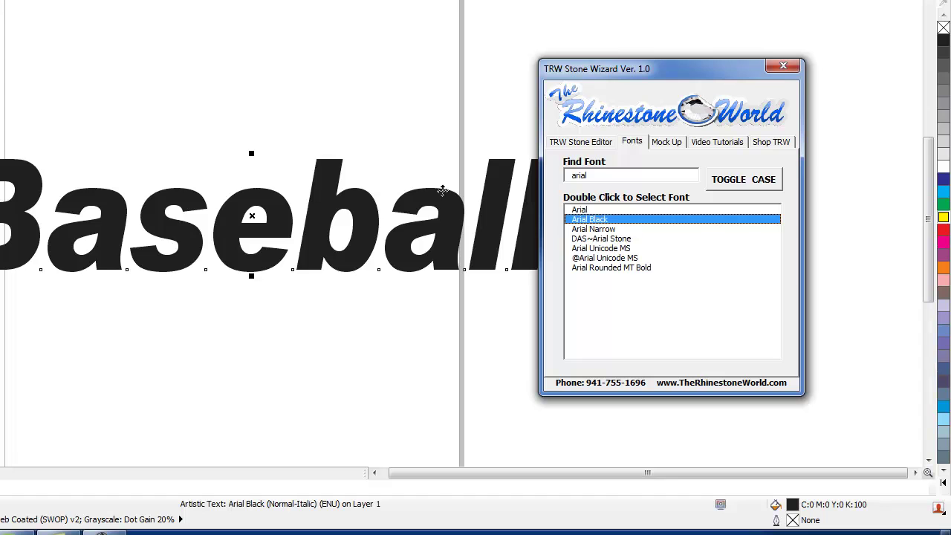
- Narrow the Baseball text and add orange ss10 stones along its letter paths with 0.03 spacing
scroll(438, 227, down, 3)
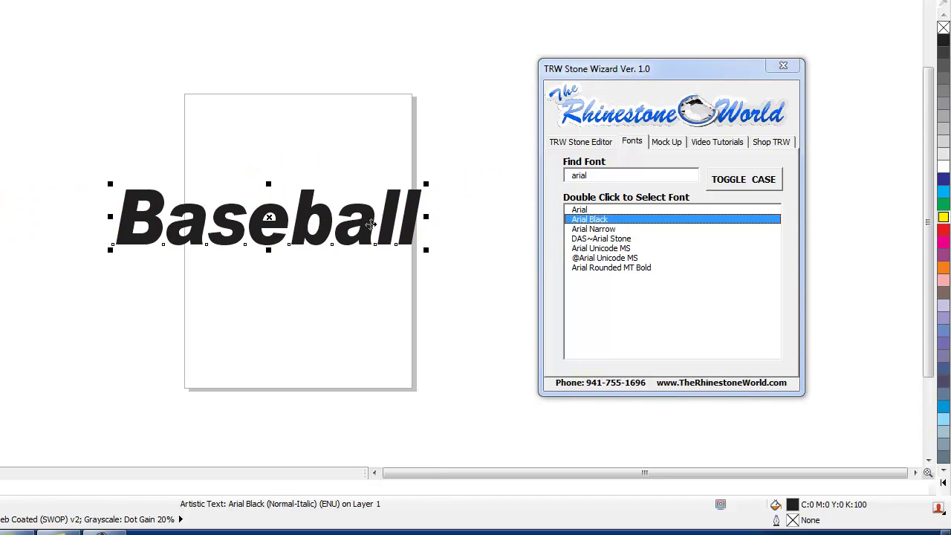
scroll(371, 219, up, 3)
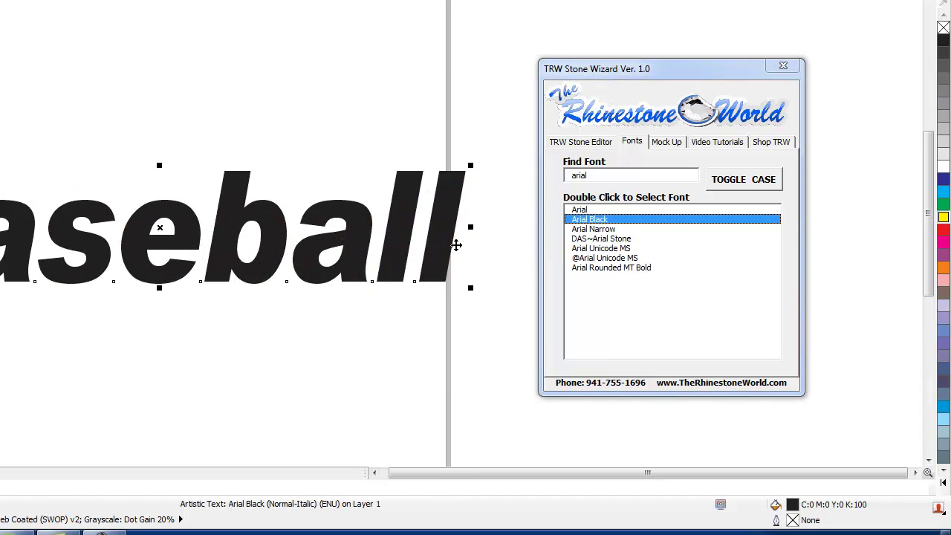
drag(470, 227, 434, 226)
click(578, 143)
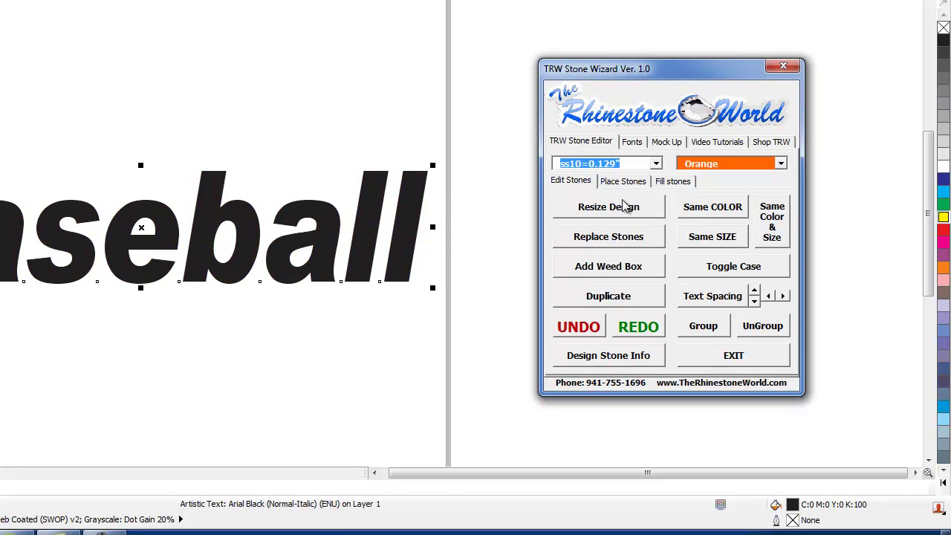
click(632, 186)
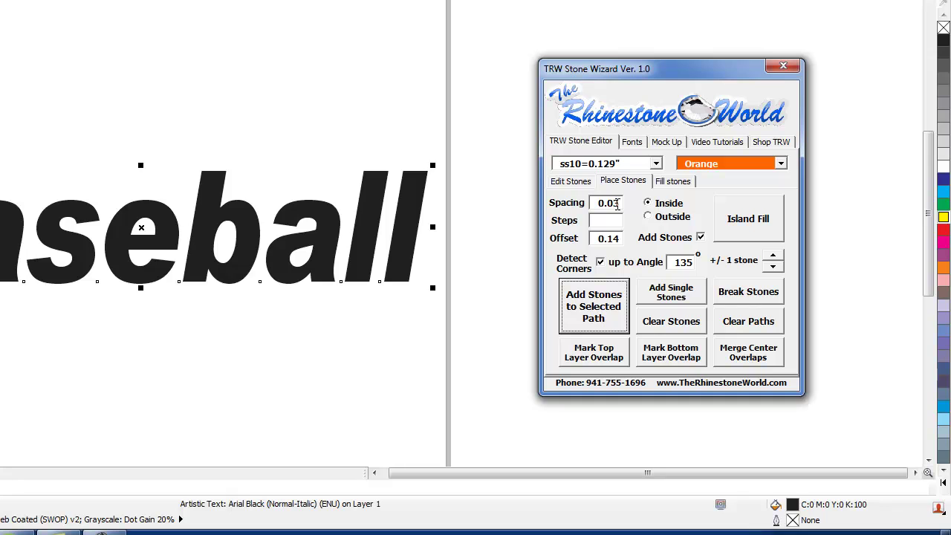
click(590, 312)
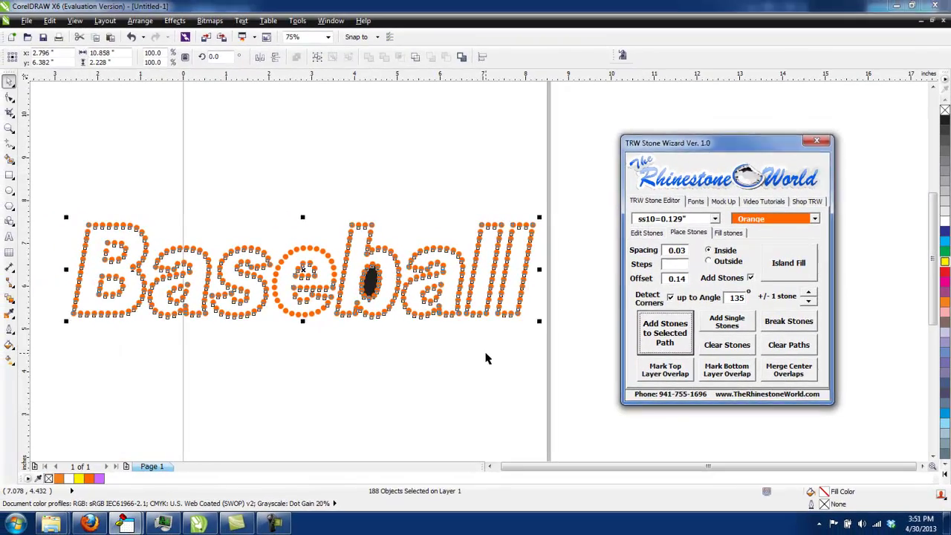
- Select the whole stoned Baseball lettering and clear its underlying paths
click(421, 343)
drag(60, 198, 543, 357)
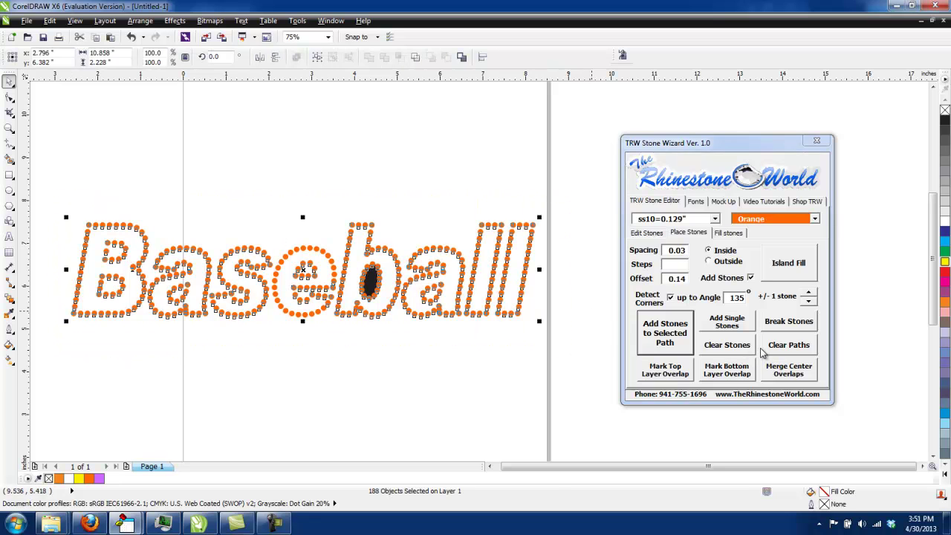
click(788, 345)
click(441, 351)
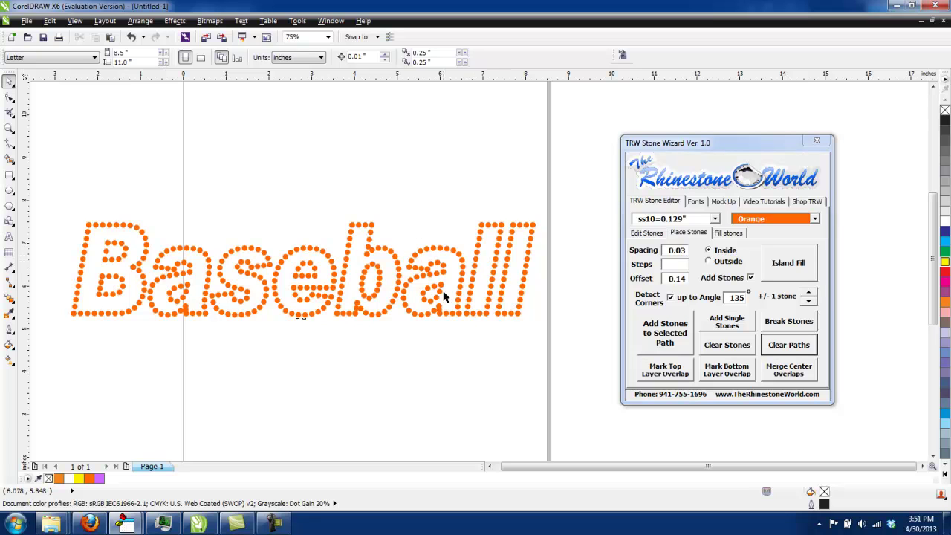
- Delete the overlapping stone where the stem meets the bowl at the bottom of the letter b
scroll(355, 313, up, 4)
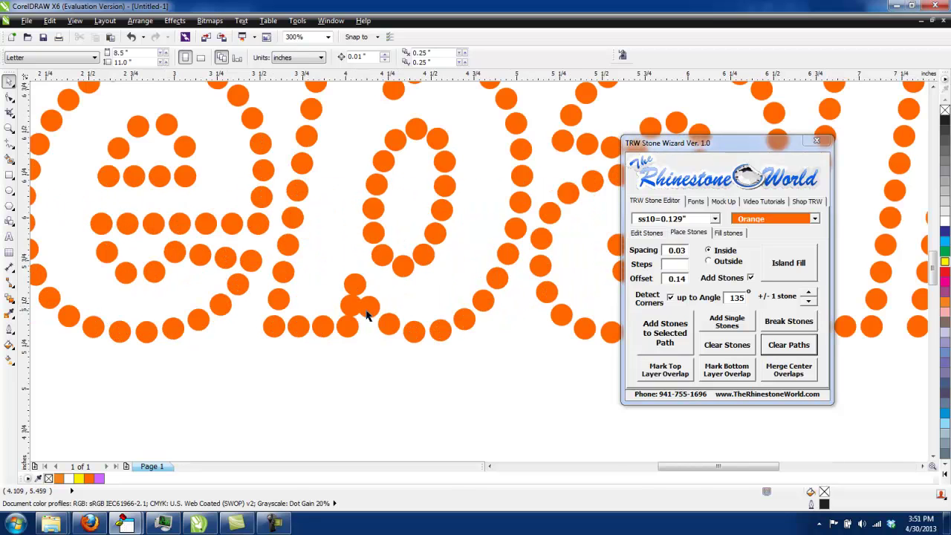
scroll(369, 316, up, 2)
click(353, 308)
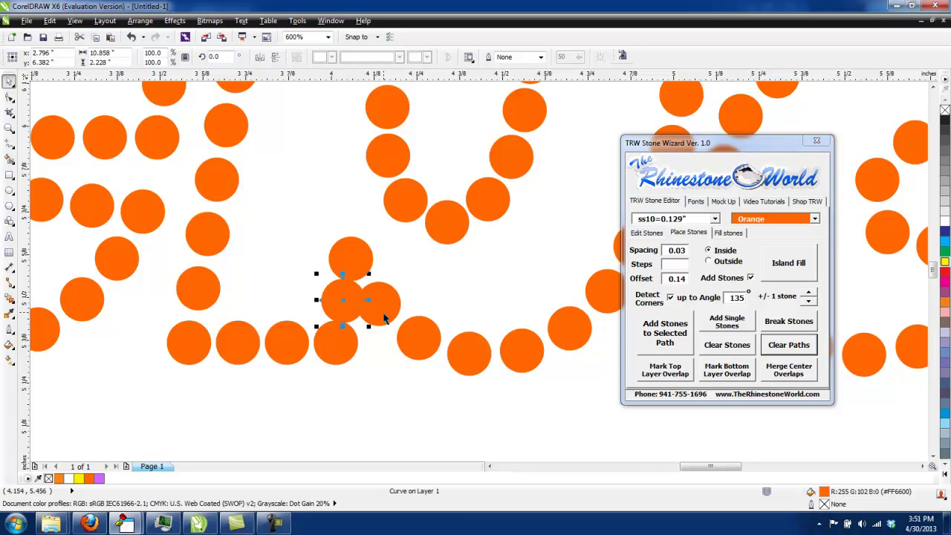
key(Escape)
scroll(384, 317, down, 4)
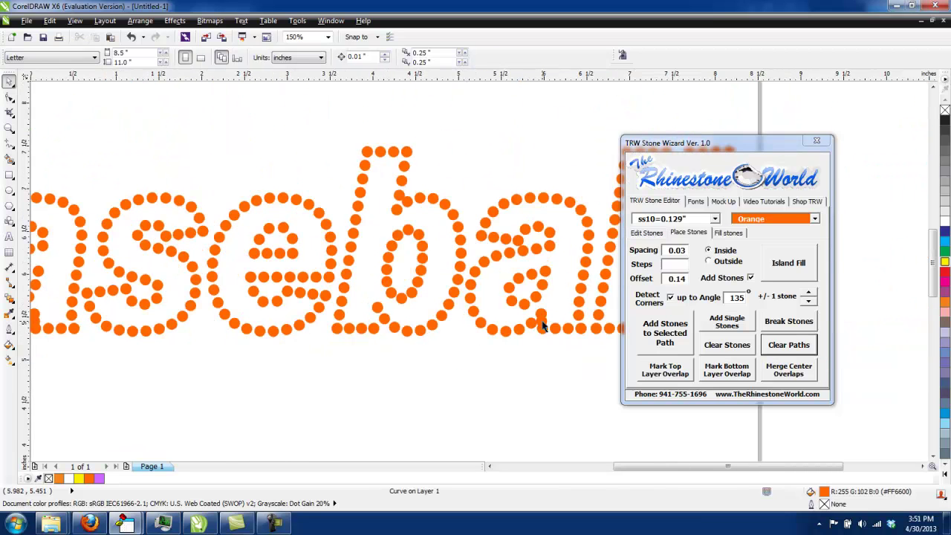
- Delete the overlapping stones at the lower inner corners of both letter a outlines
scroll(533, 356, down, 2)
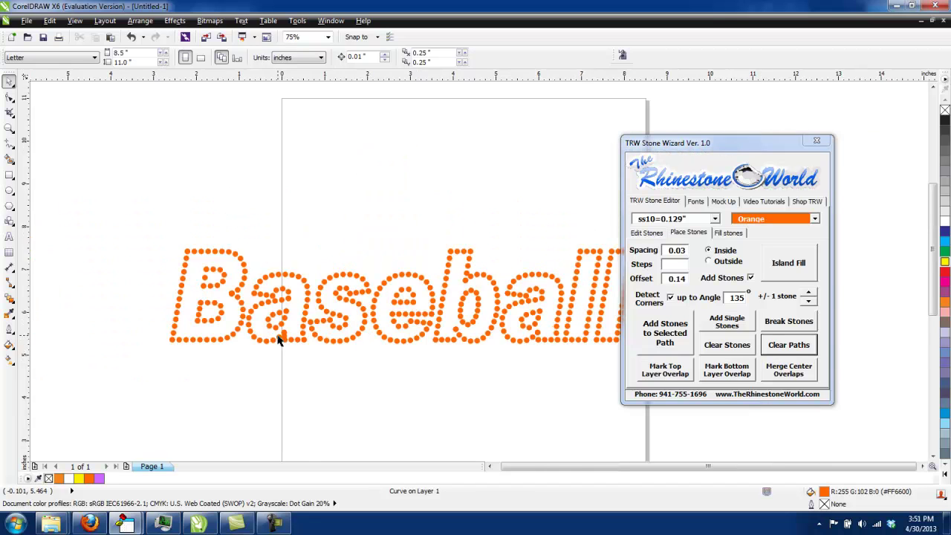
scroll(279, 339, up, 6)
scroll(311, 342, down, 4)
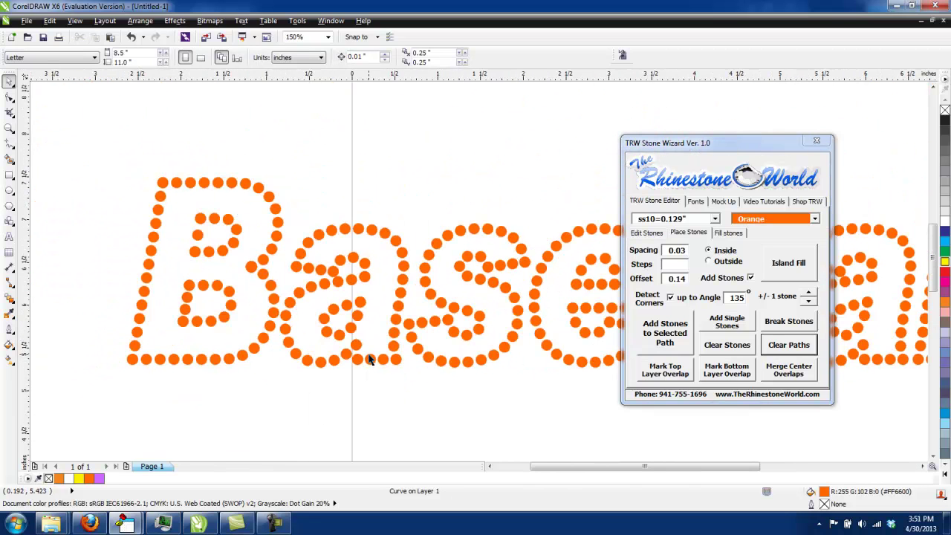
scroll(446, 349, down, 2)
scroll(526, 339, up, 2)
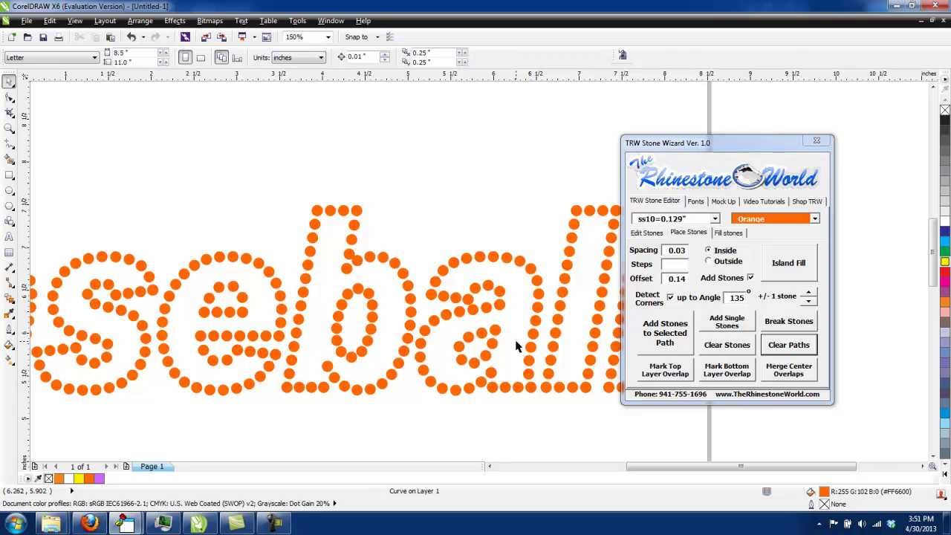
- Mark the top layer overlaps across all the stones of the Baseball design
scroll(517, 345, down, 2)
drag(121, 230, 607, 392)
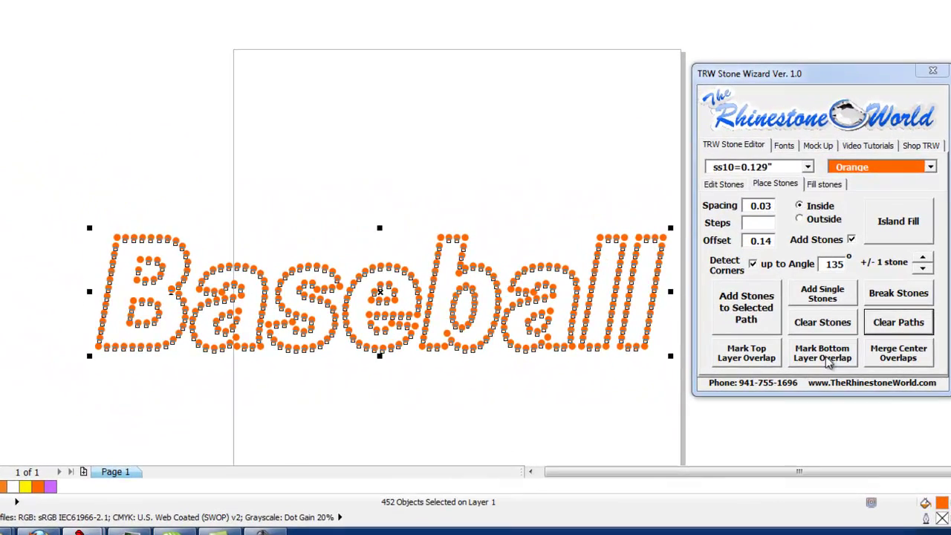
click(761, 359)
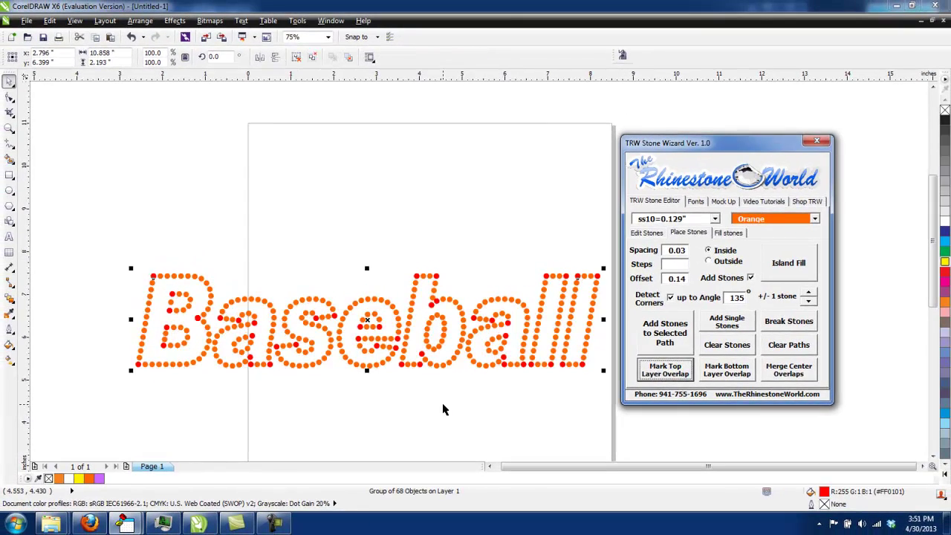
click(446, 398)
scroll(435, 380, up, 2)
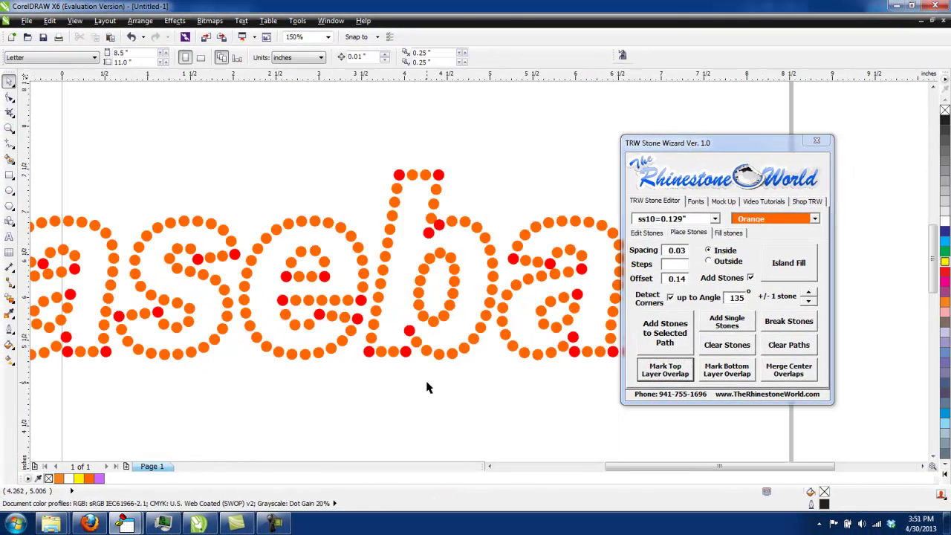
scroll(435, 173, up, 2)
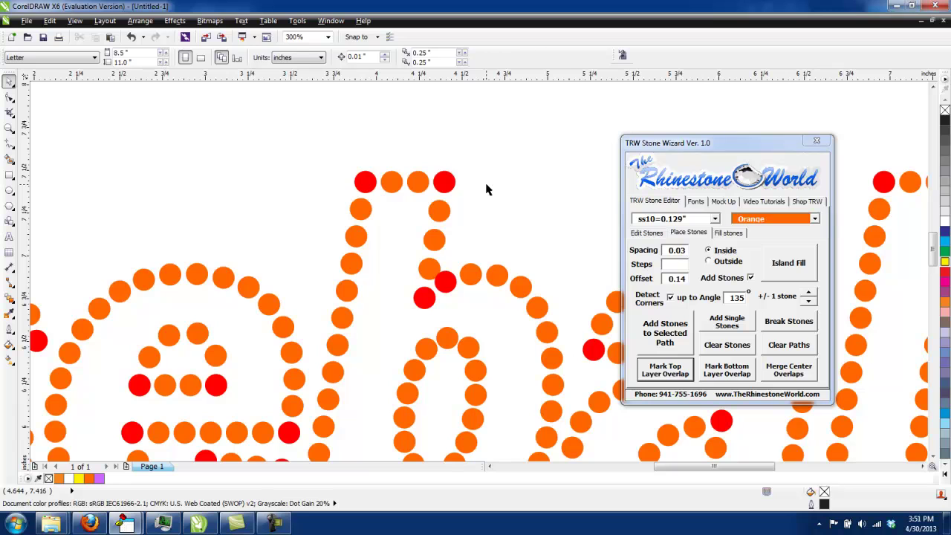
- Undo the overlap marking, and move the stone at the b's upper corner aside to check for a duplicate beneath, restoring it after the check
key(ctrl+z)
scroll(490, 204, down, 2)
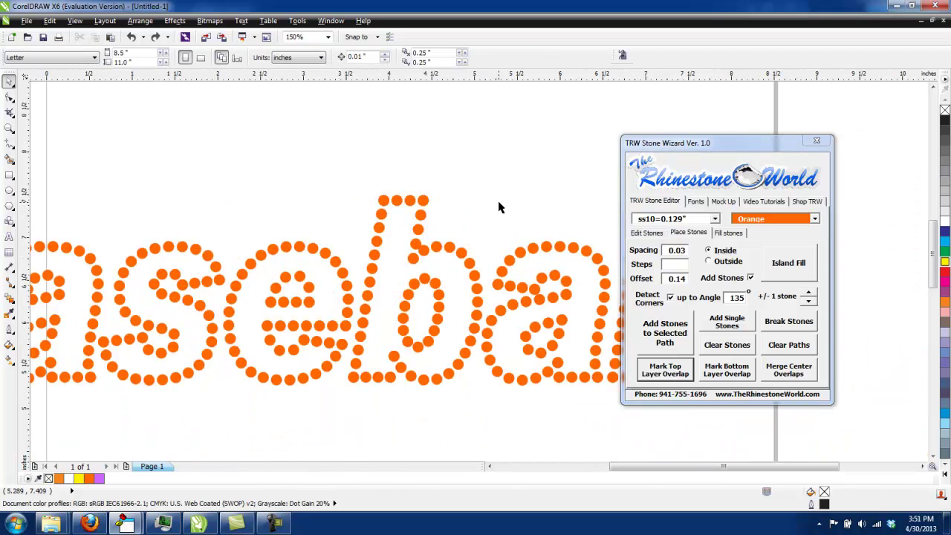
scroll(426, 200, up, 2)
drag(425, 201, 460, 192)
key(ctrl+z)
click(498, 258)
scroll(531, 245, down, 6)
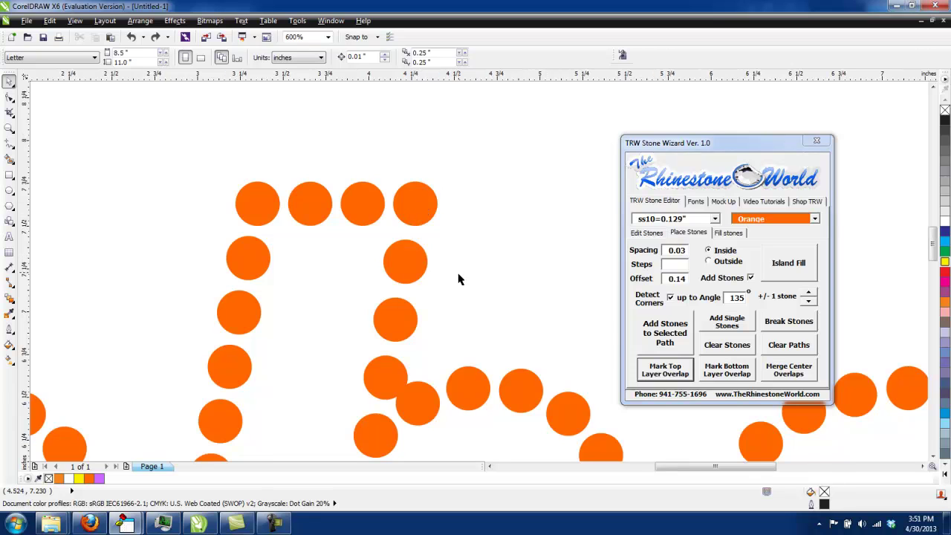
- Merge the center overlaps across all the stones of the Baseball design
drag(270, 238, 562, 338)
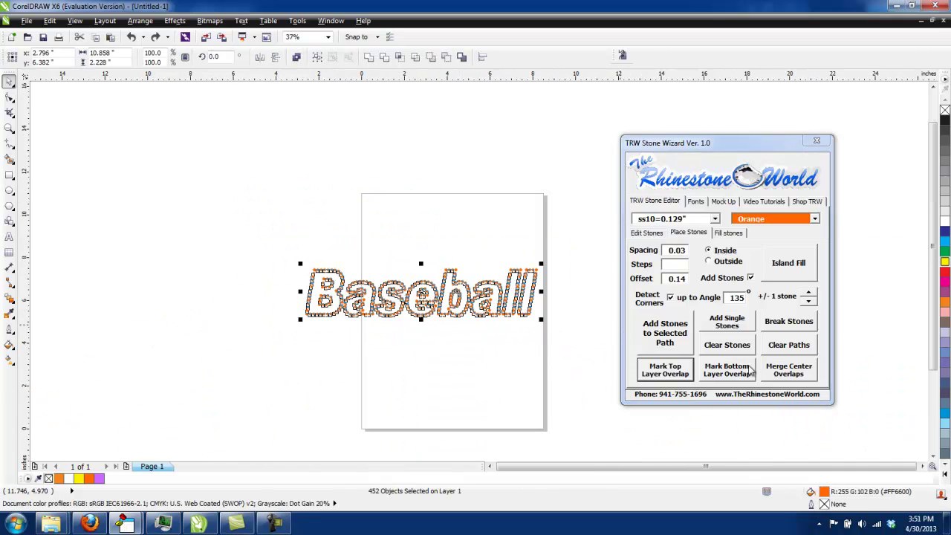
click(791, 376)
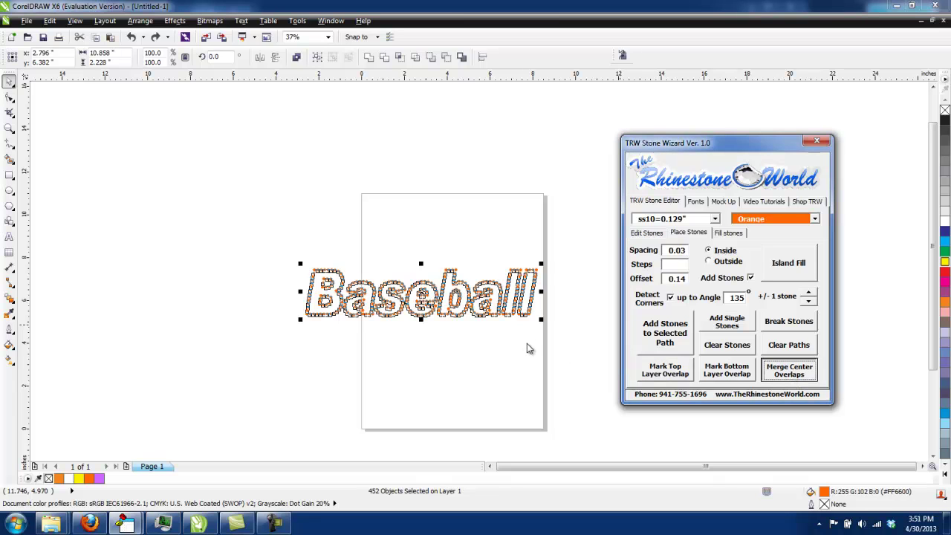
click(520, 320)
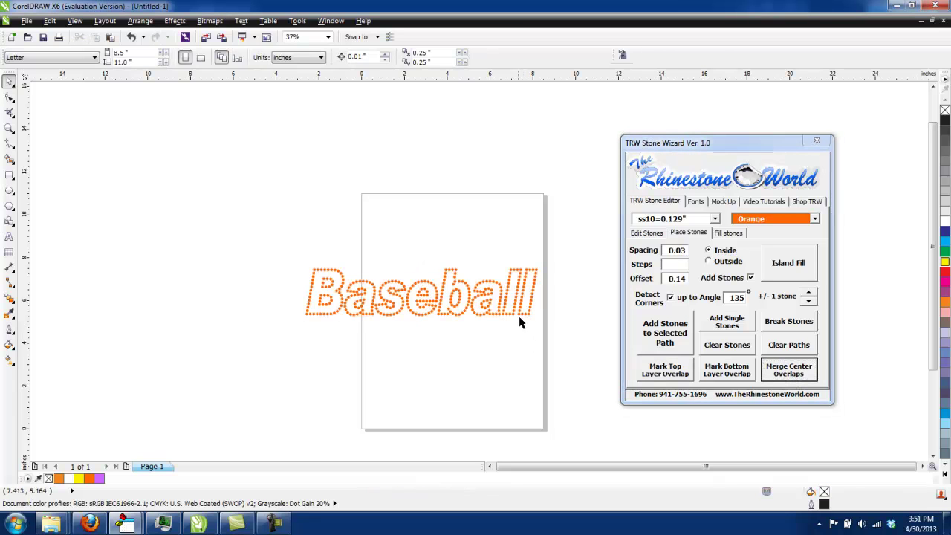
scroll(442, 273, up, 5)
click(448, 272)
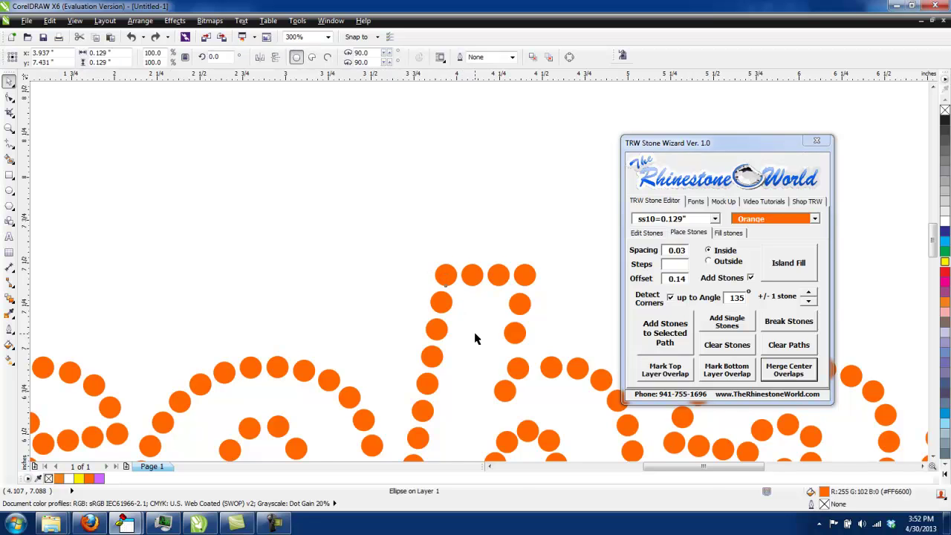
click(475, 338)
- Examine the merged Baseball stones and select the whole design to check its stone count
scroll(475, 338, down, 2)
scroll(502, 335, down, 3)
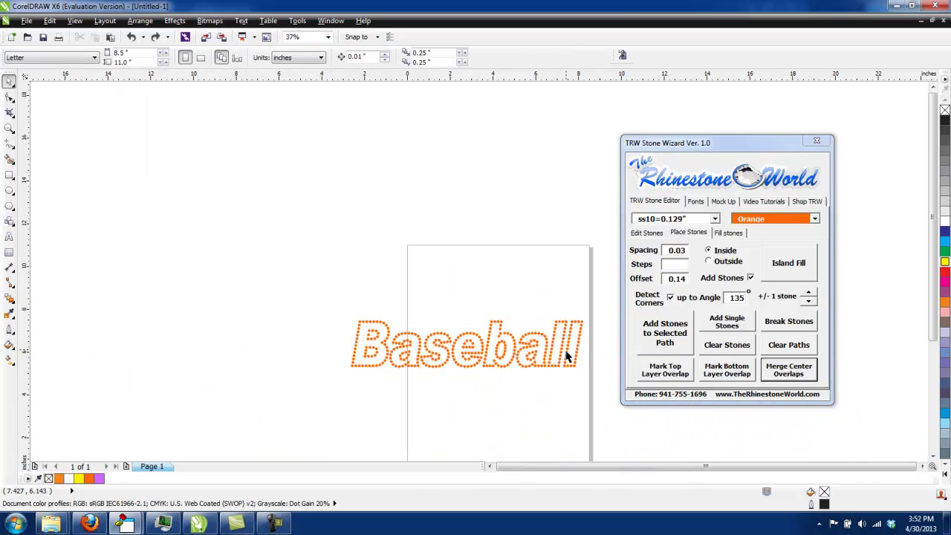
scroll(566, 357, up, 2)
scroll(554, 356, down, 1)
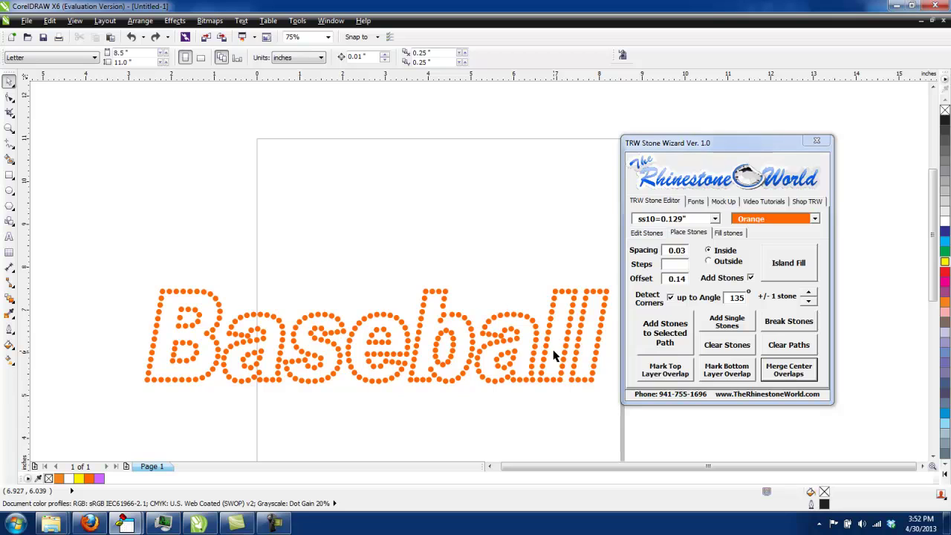
scroll(468, 341, down, 1)
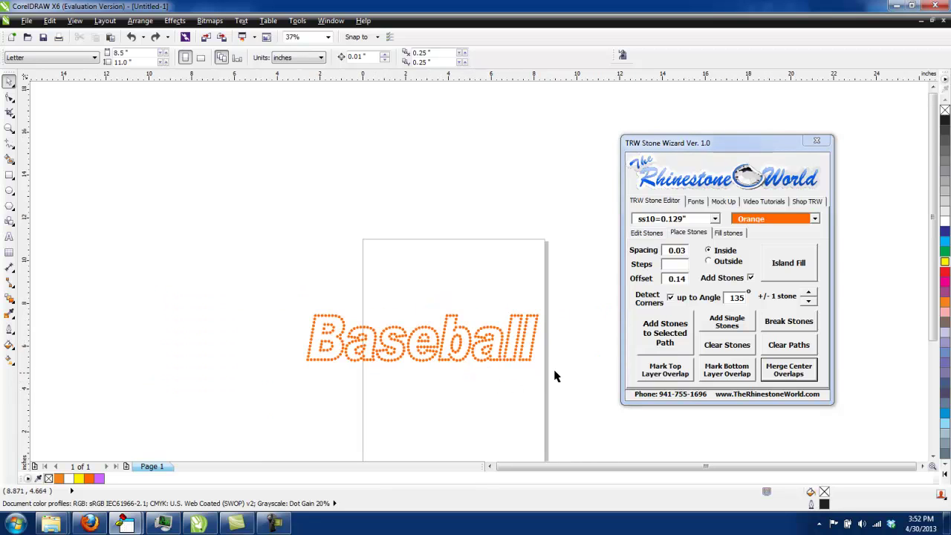
drag(567, 295, 293, 394)
click(378, 405)
scroll(459, 357, up, 2)
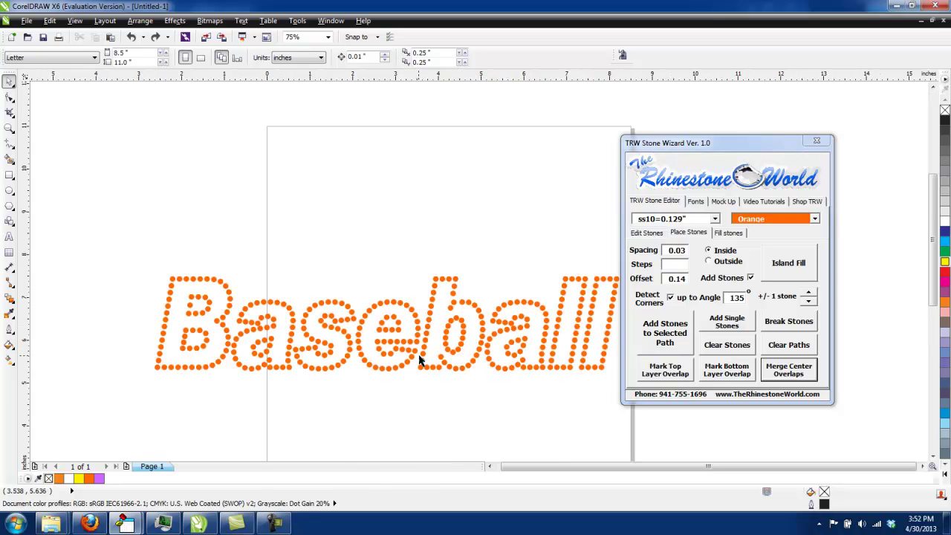
scroll(419, 358, down, 2)
drag(291, 272, 562, 388)
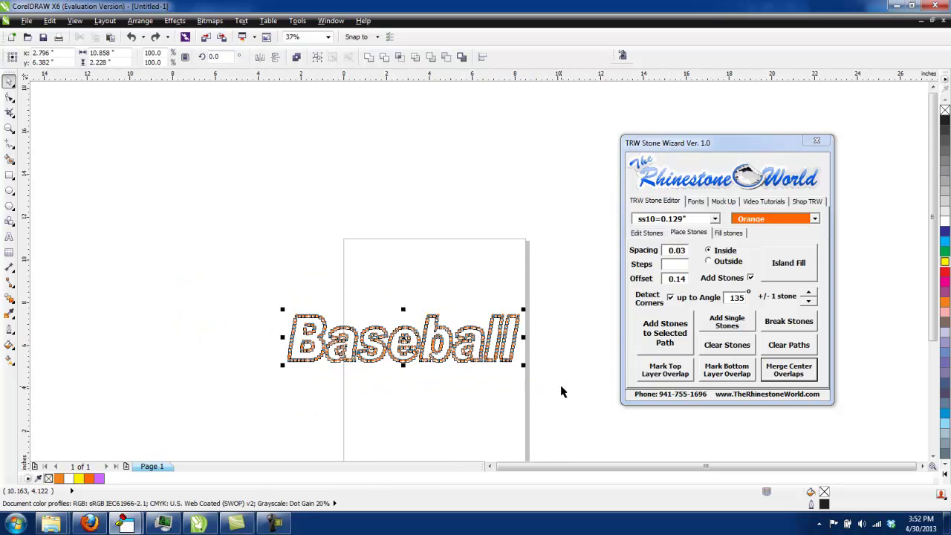
click(559, 396)
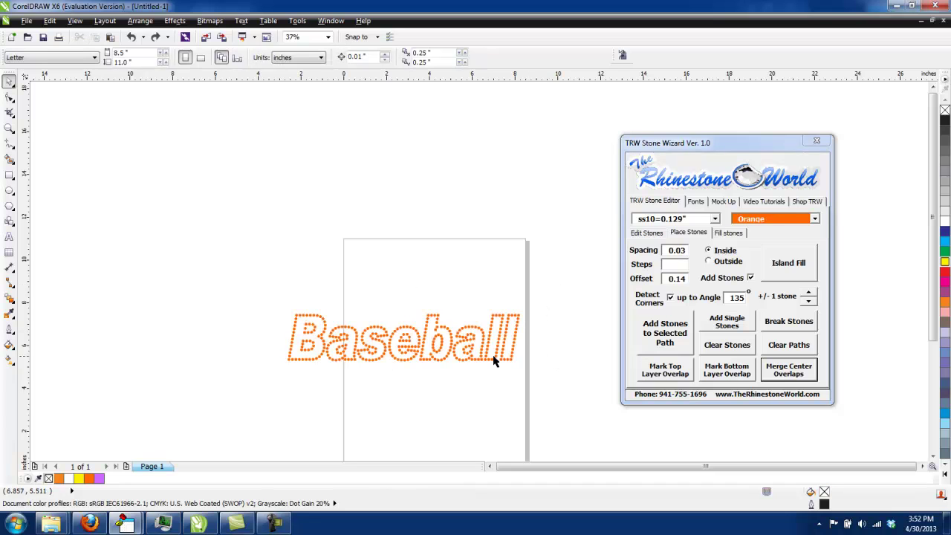
- Delete all the stones of the Baseball design from the page
drag(562, 271, 250, 401)
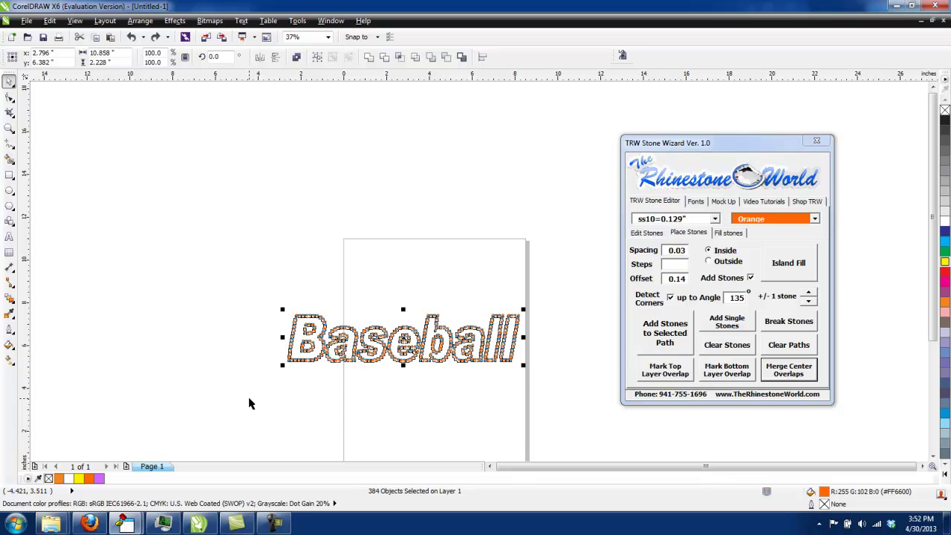
key(Delete)
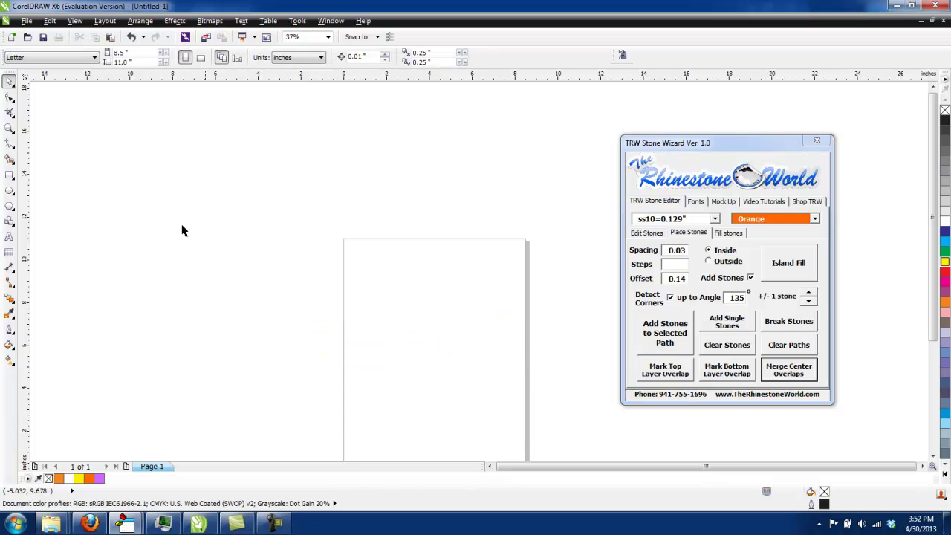
- Create a capital letter A as text and enlarge it over the page to about 8.1 by 8.6 inches
click(9, 236)
click(388, 299)
text(A)
click(9, 80)
drag(400, 291, 565, 130)
drag(520, 232, 481, 321)
- Find fonts matching "coll" and apply College-Black to the letter A
click(695, 201)
click(695, 229)
text(arial)
drag(684, 228, 582, 229)
text(coll)
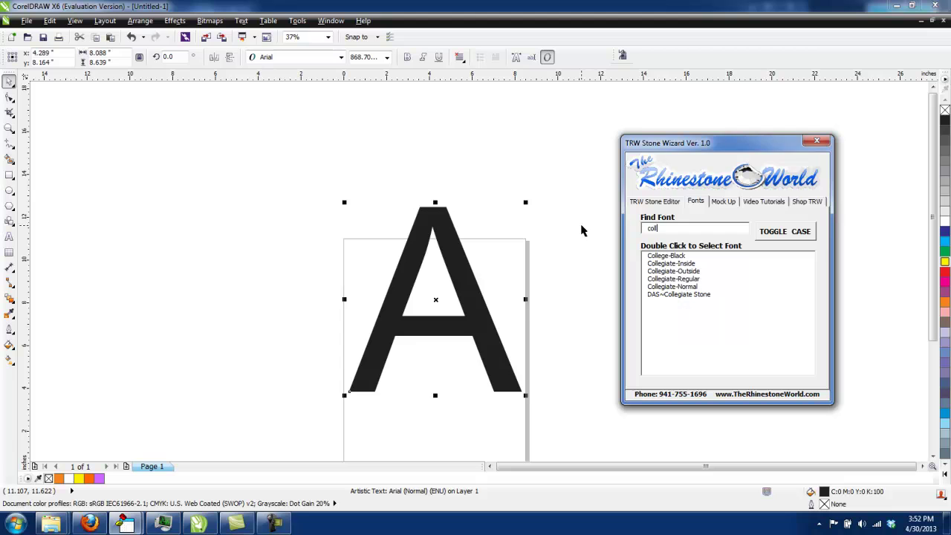
double_click(651, 256)
- Scale the letter A down to about 5.8 by 6.35 inches and place it within the page
drag(460, 180, 456, 149)
key(F3)
drag(520, 191, 474, 241)
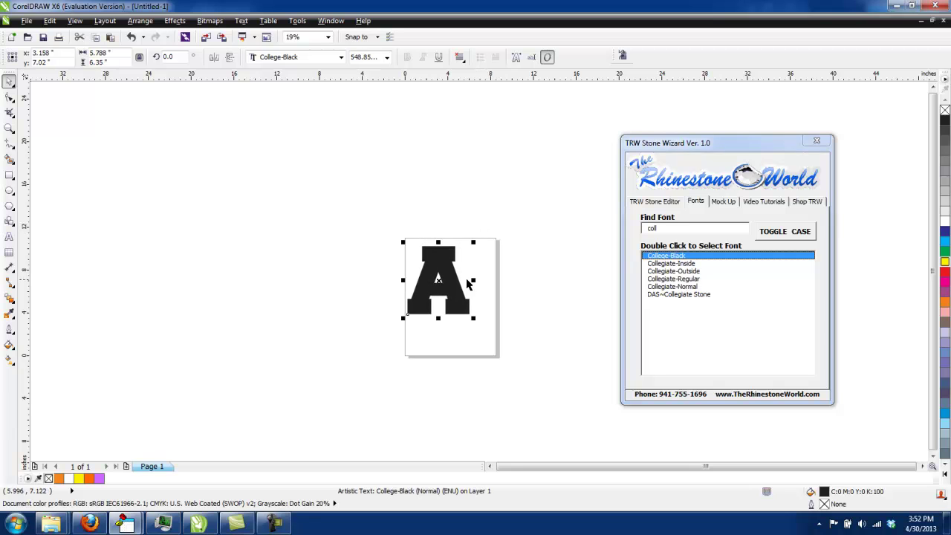
drag(458, 286, 476, 307)
- Set the stone placement spacing to 0.02 with an offset of 0.15
click(633, 203)
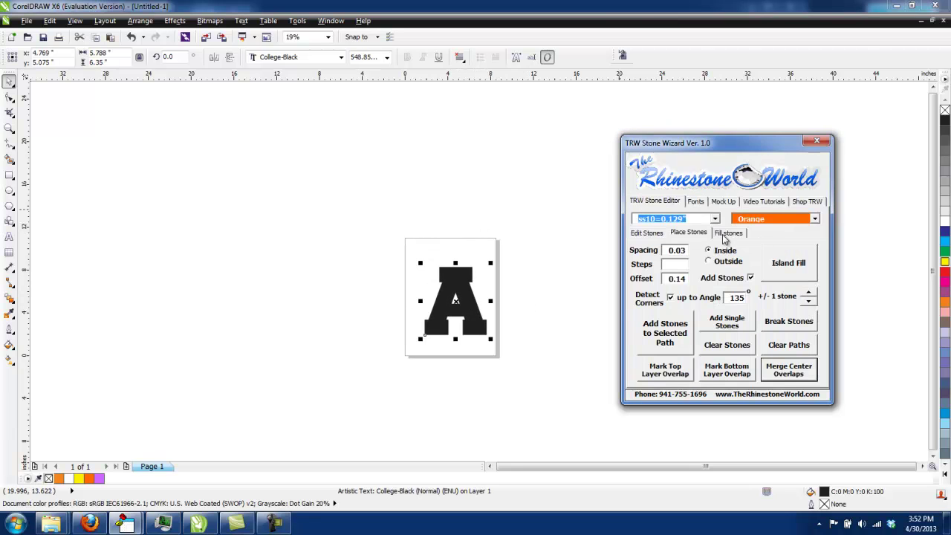
click(730, 233)
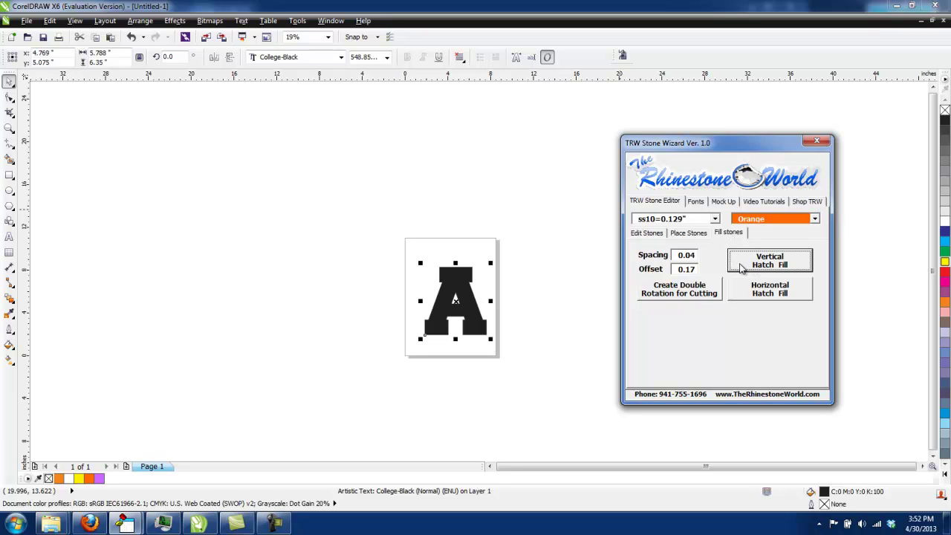
click(690, 269)
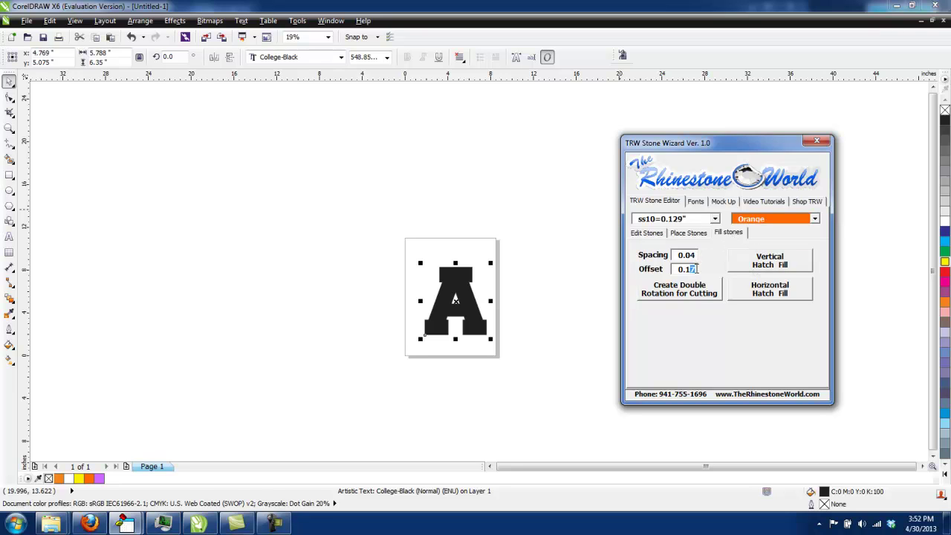
click(688, 233)
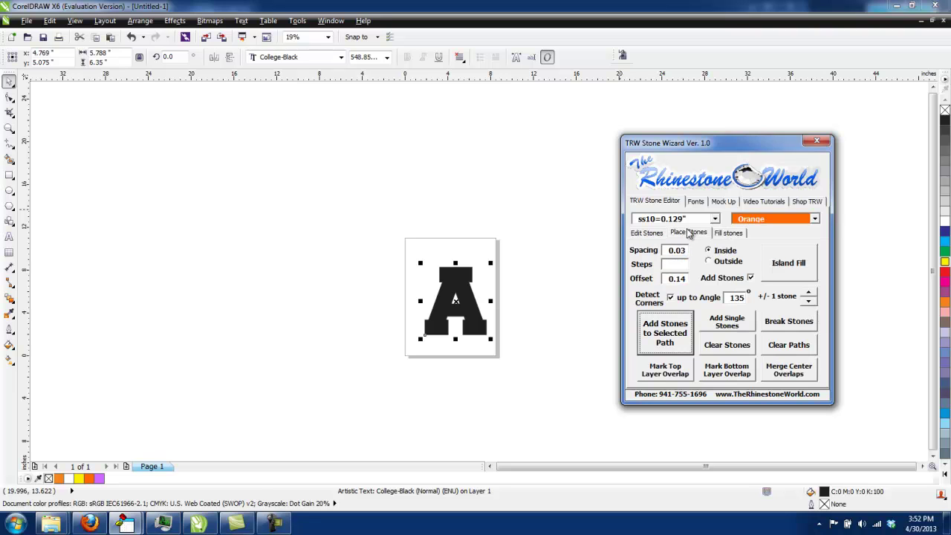
click(683, 252)
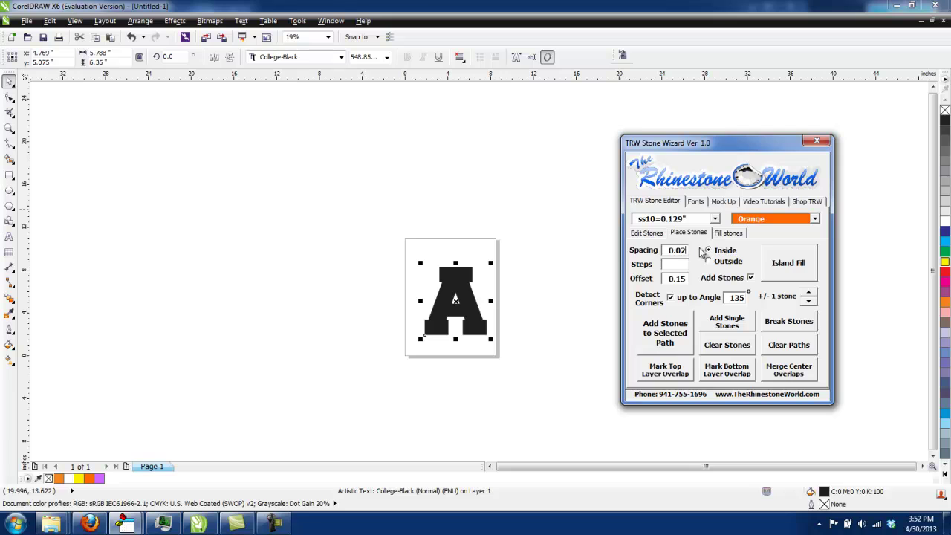
- Apply a horizontal hatch fill of orange ss10 stones to the A with 0.04 spacing and 0.17 offset, and move the black letter off it
click(719, 233)
click(691, 269)
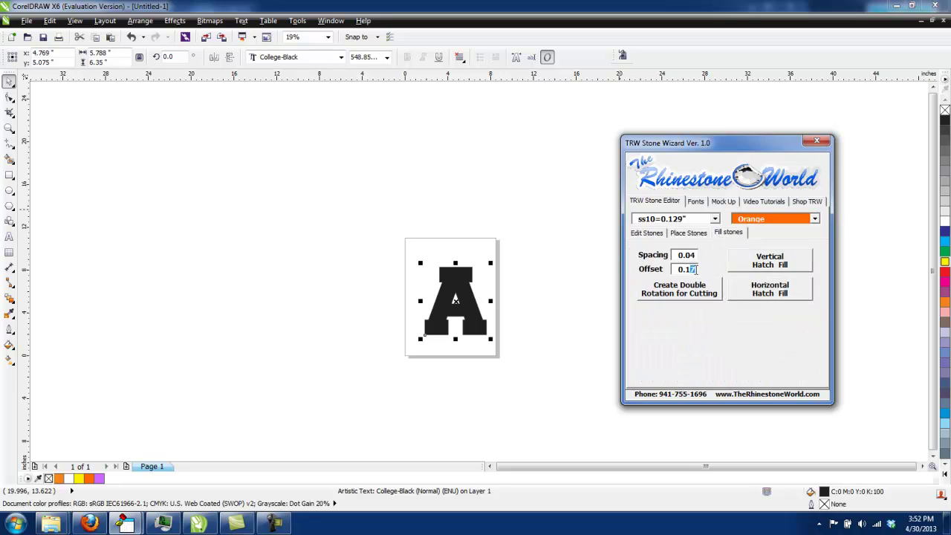
click(765, 293)
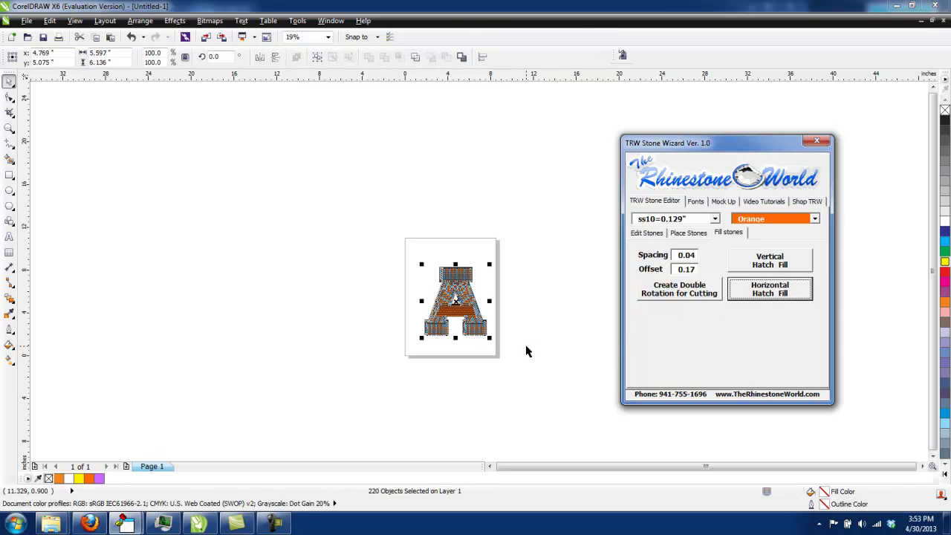
scroll(455, 306, up, 4)
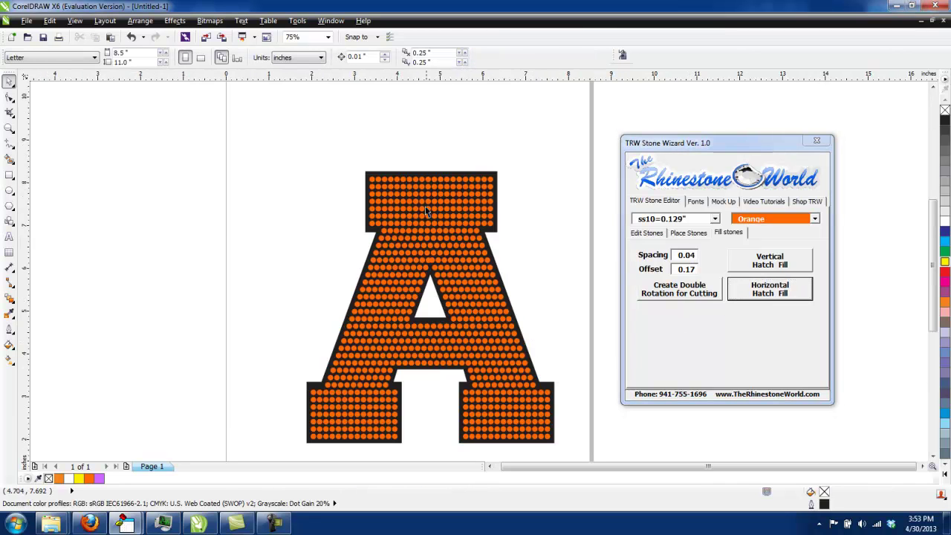
drag(395, 317, 117, 309)
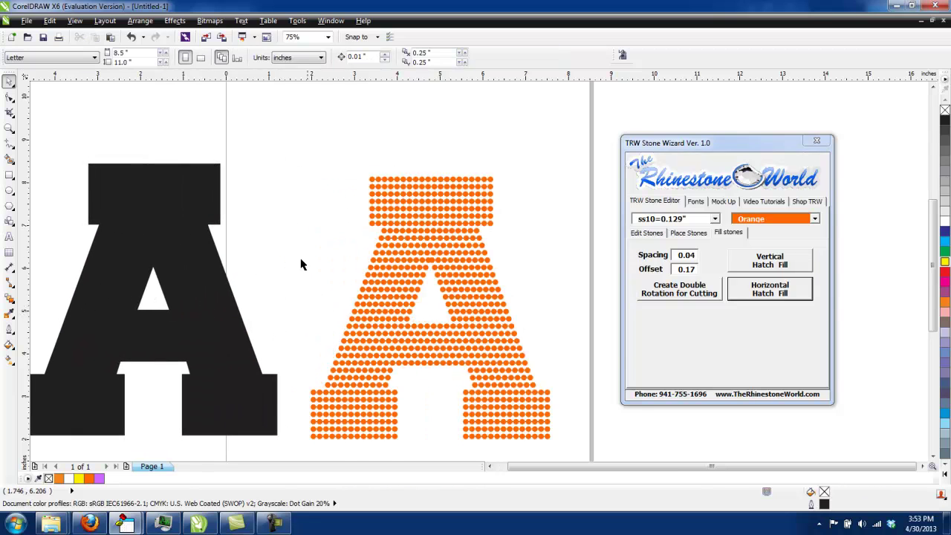
- Select the hatch-fill stones of the orange A and merge their center overlaps
scroll(464, 277, up, 2)
scroll(466, 237, down, 2)
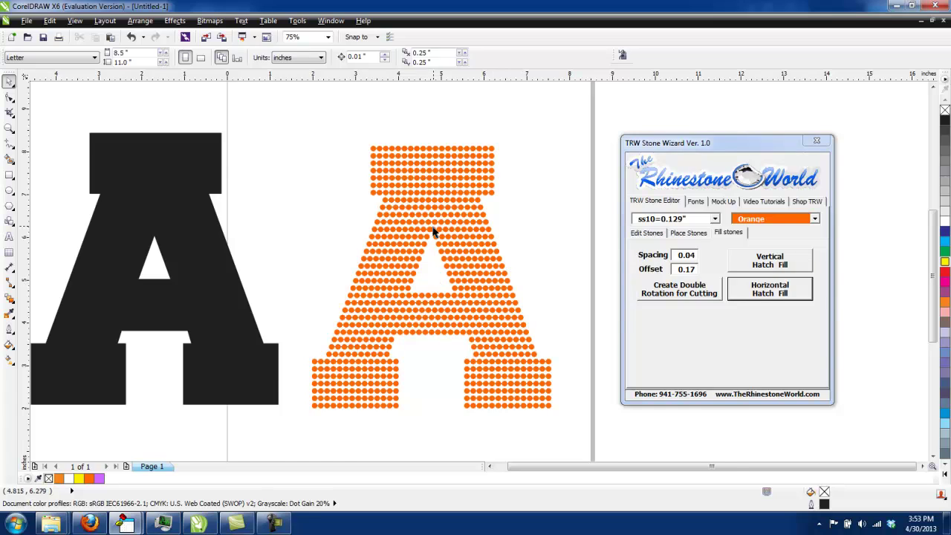
scroll(435, 232, up, 3)
scroll(432, 225, down, 3)
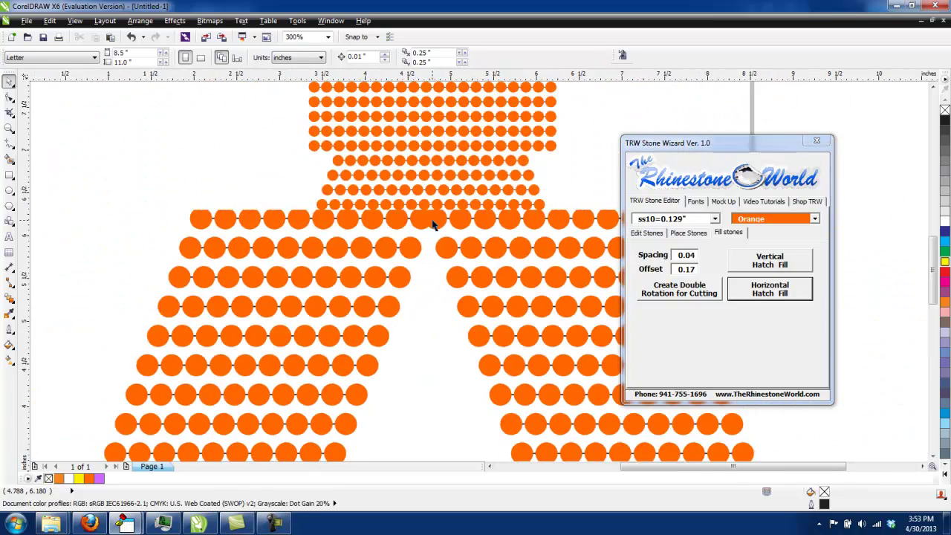
drag(597, 128, 300, 398)
scroll(433, 224, up, 2)
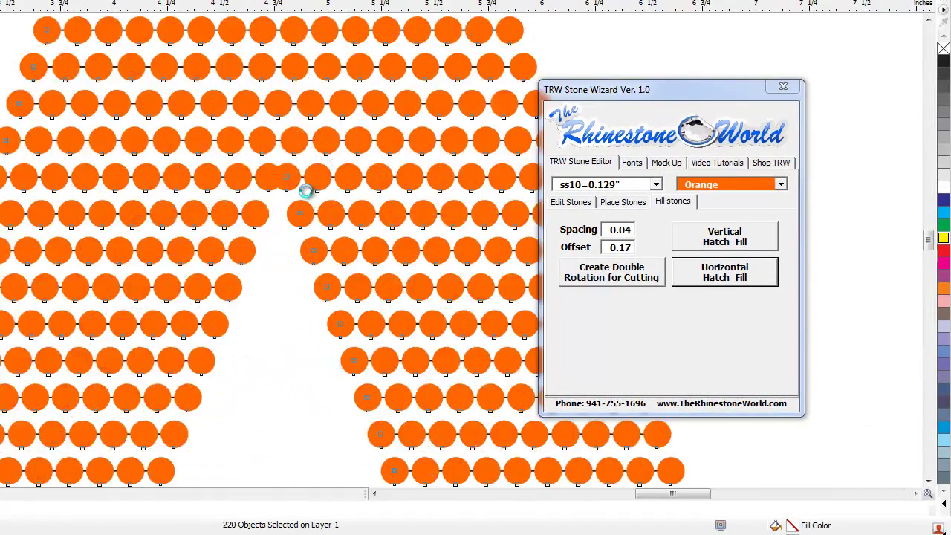
scroll(306, 192, up, 1)
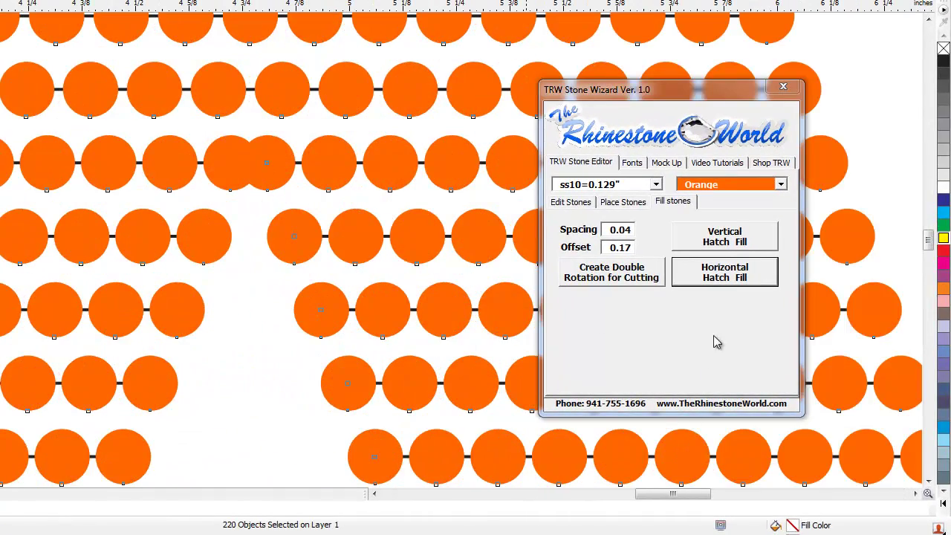
click(616, 202)
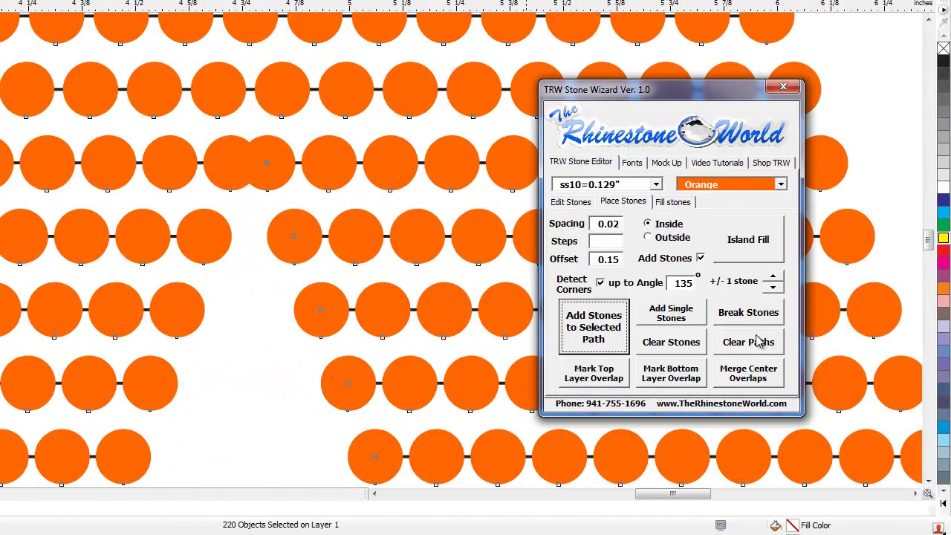
click(754, 379)
click(350, 263)
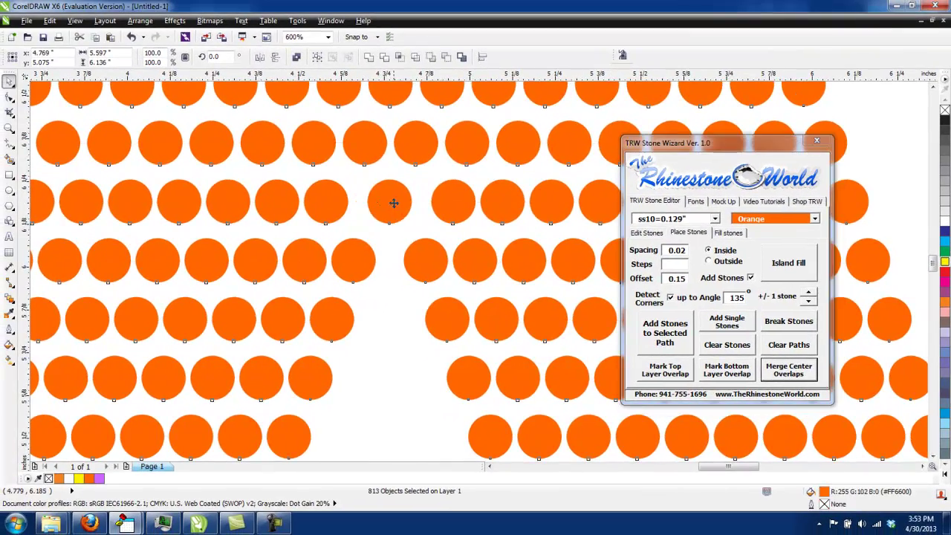
click(390, 256)
scroll(386, 297, down, 5)
scroll(420, 280, down, 1)
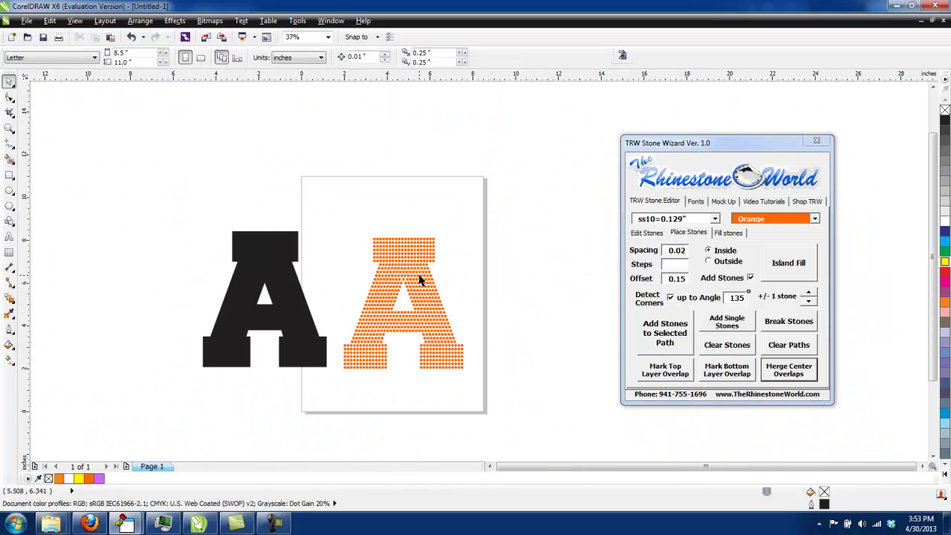
- Select all stones of the orange A, release the selection and examine the filled letter up close
drag(484, 185, 340, 401)
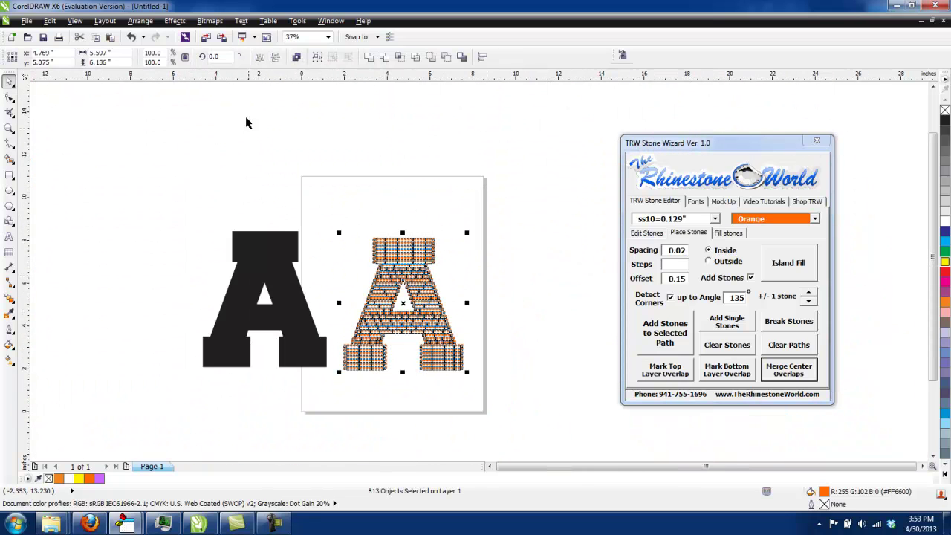
click(509, 213)
drag(509, 214, 335, 394)
key(Escape)
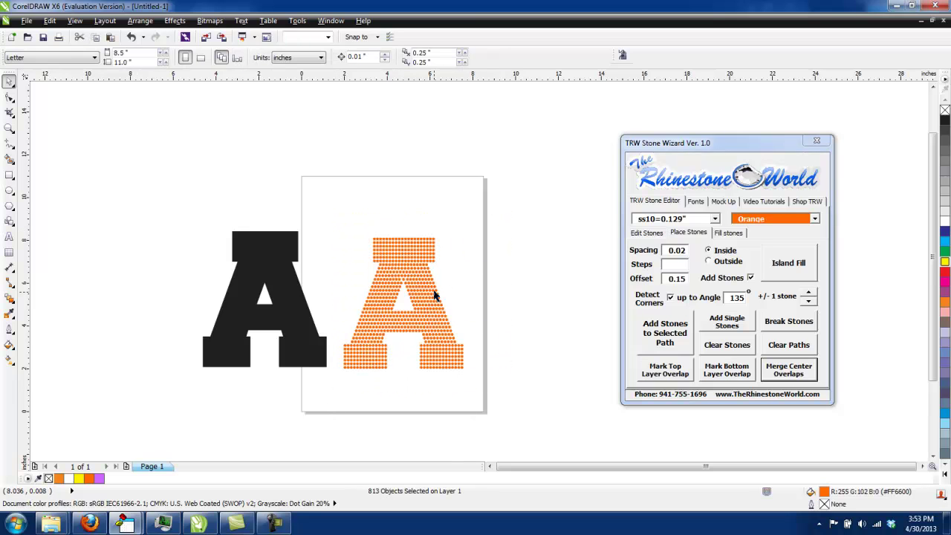
scroll(414, 303, up, 1)
scroll(435, 276, up, 1)
scroll(427, 308, down, 1)
scroll(427, 308, down, 1)
- Undo the overlap merge, the black letter's move and the horizontal hatch fill of the A
key(ctrl+z)
key(ctrl+z)
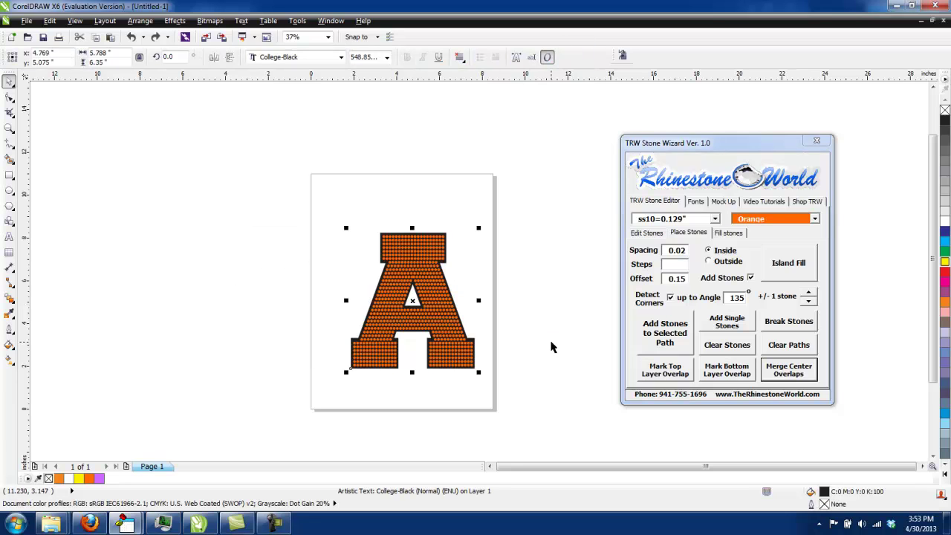
key(ctrl+z)
key(ctrl+z)
click(492, 323)
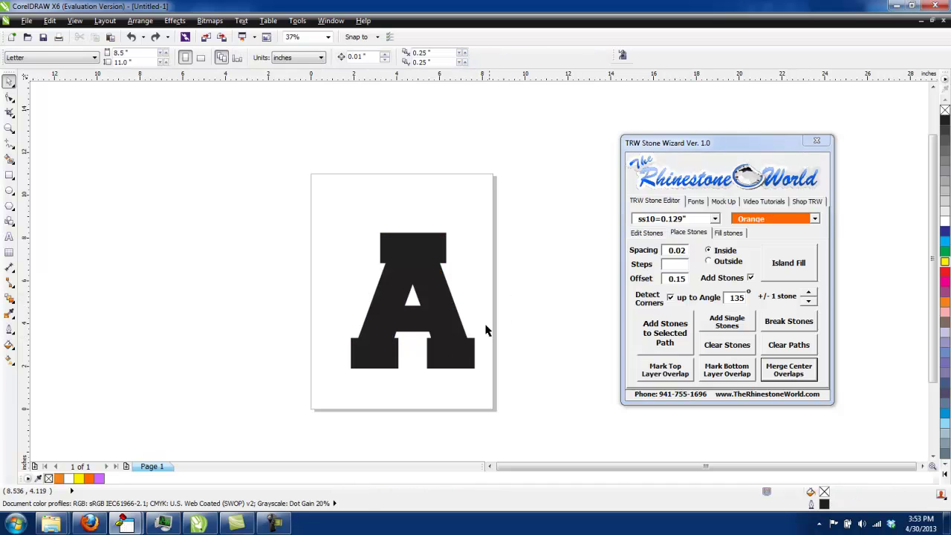
click(454, 334)
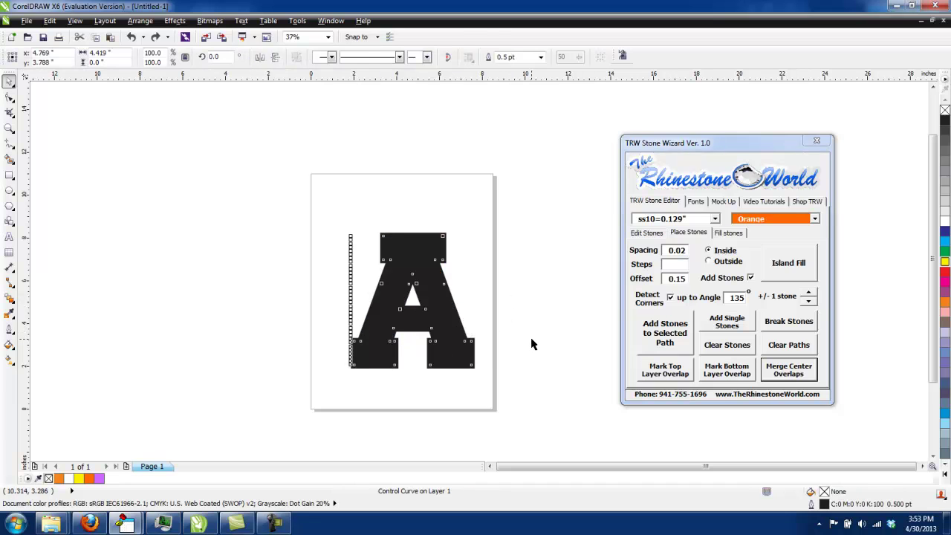
- Select the College-Black letter A and change its fill from black to cyan
click(466, 333)
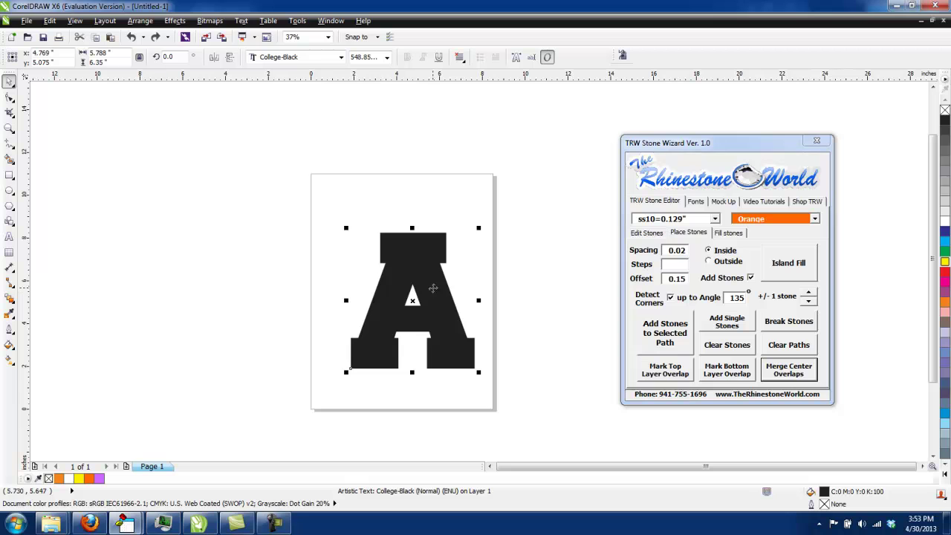
scroll(432, 323, up, 2)
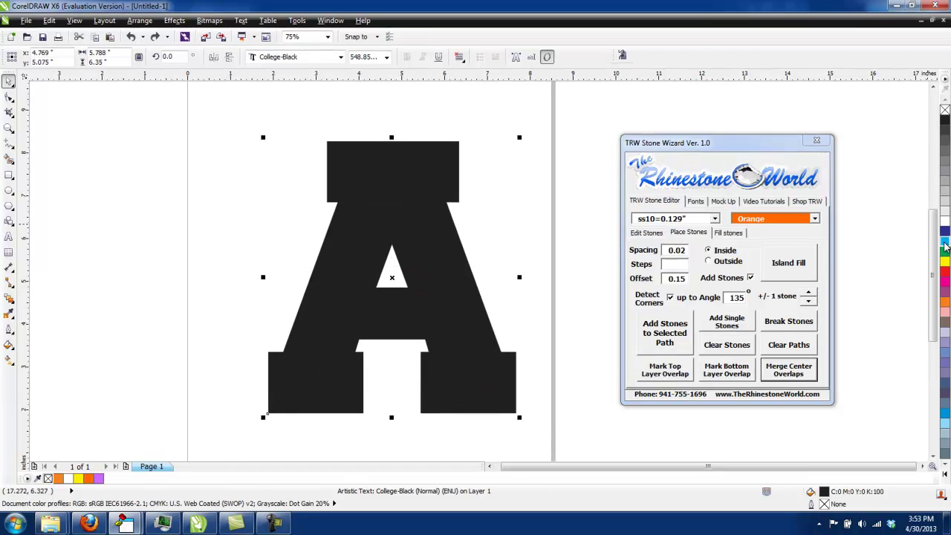
click(944, 241)
- Create an outside offset path around the A with Island Fill, using 1 step, 0.13 offset and Add Stones turned off
click(611, 210)
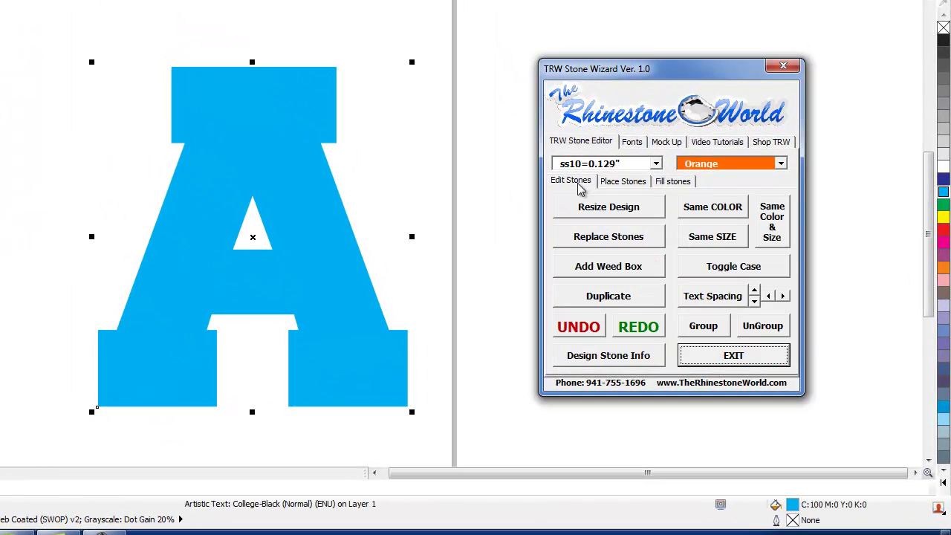
click(632, 185)
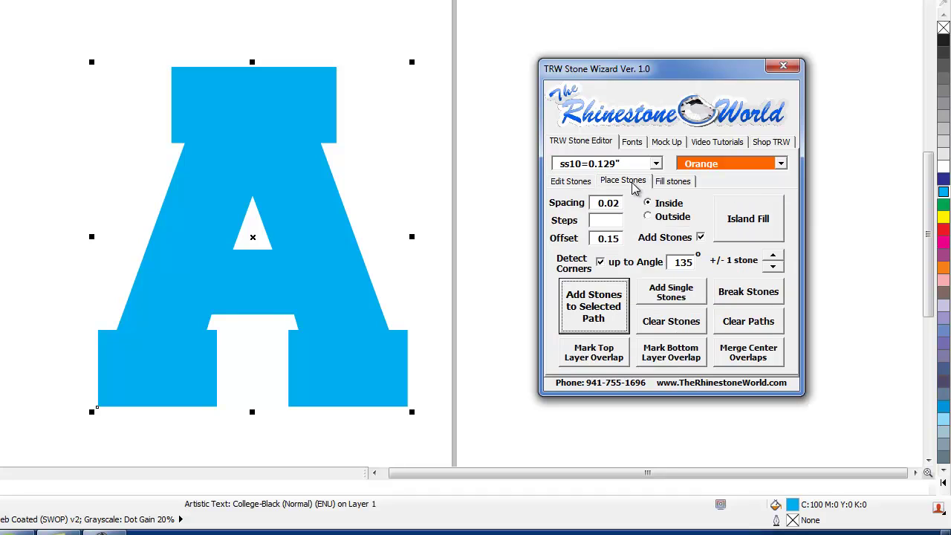
click(612, 219)
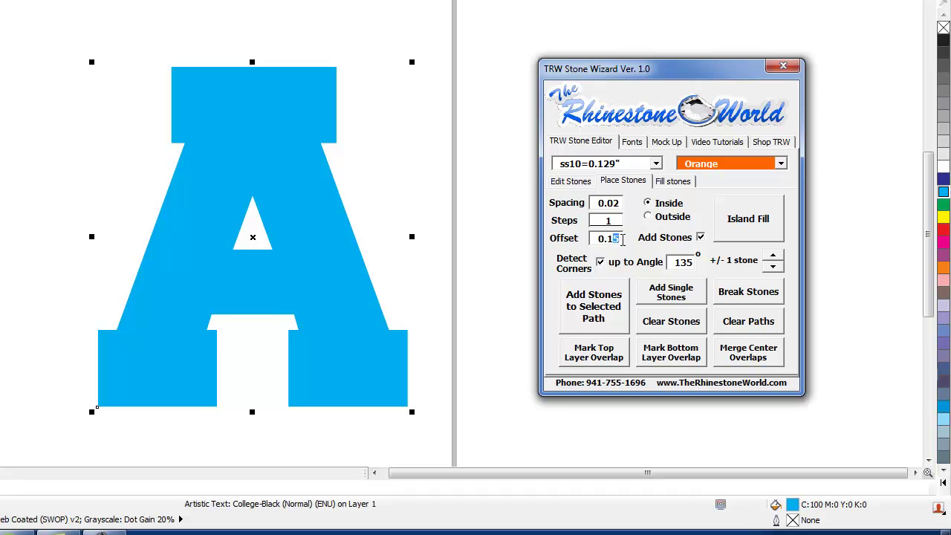
text(3)
click(649, 216)
click(698, 238)
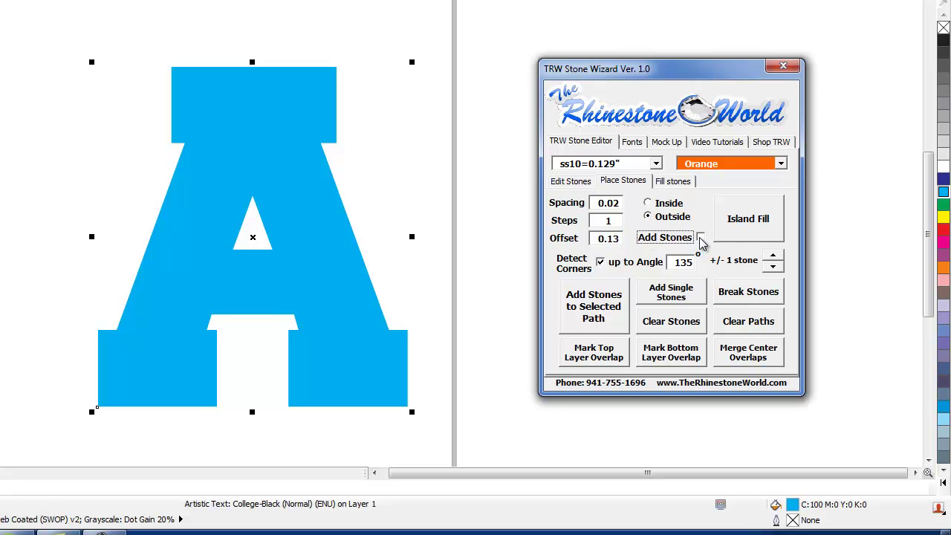
click(748, 236)
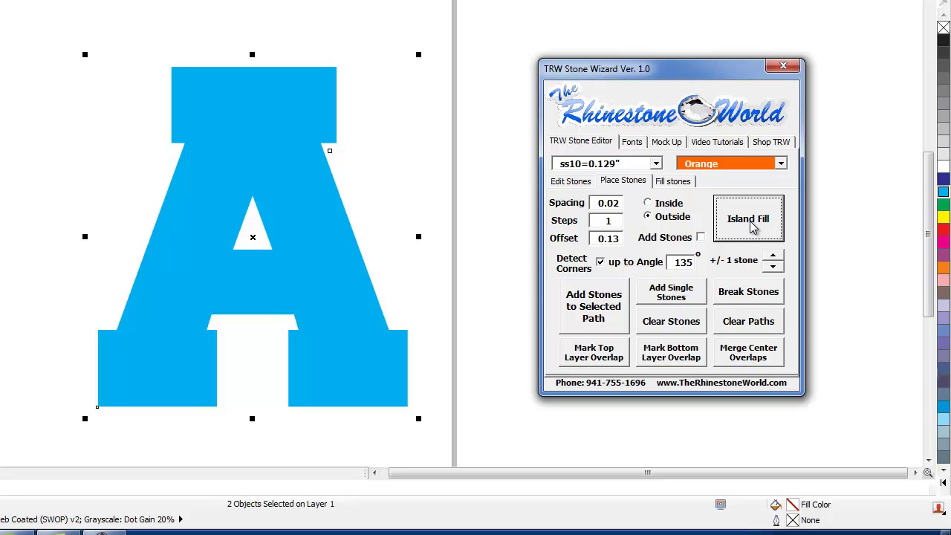
- Give the letter A and its offset path black hairline outlines and examine the gap between them
right_click(942, 41)
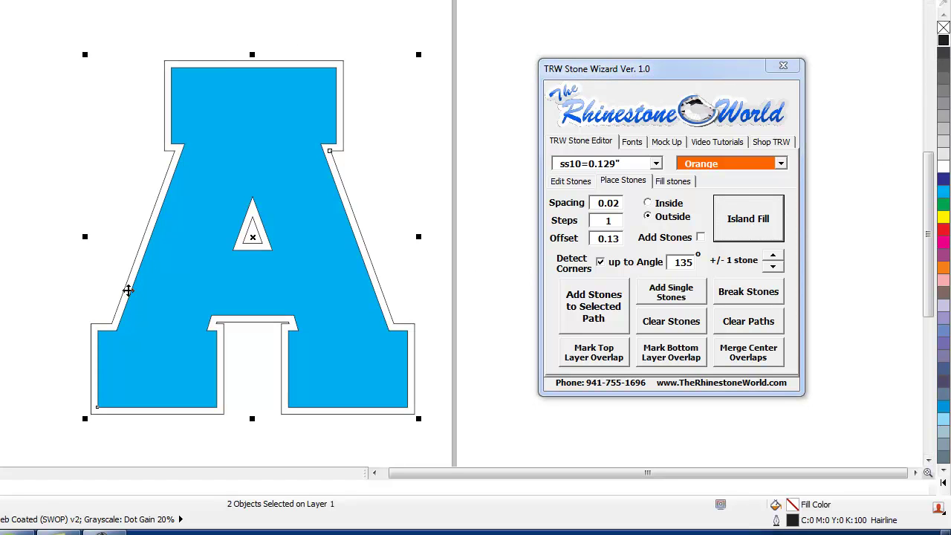
click(444, 275)
click(394, 322)
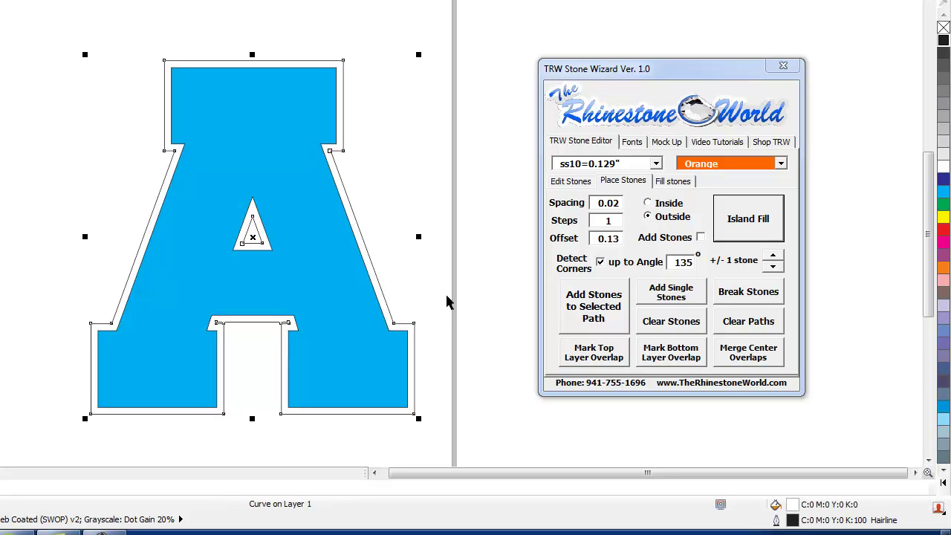
scroll(436, 274, up, 2)
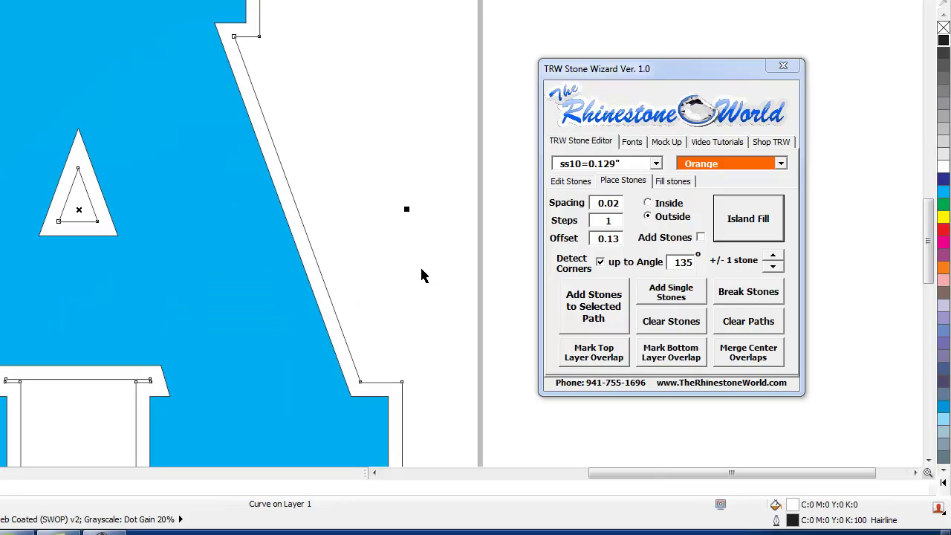
scroll(392, 345, down, 2)
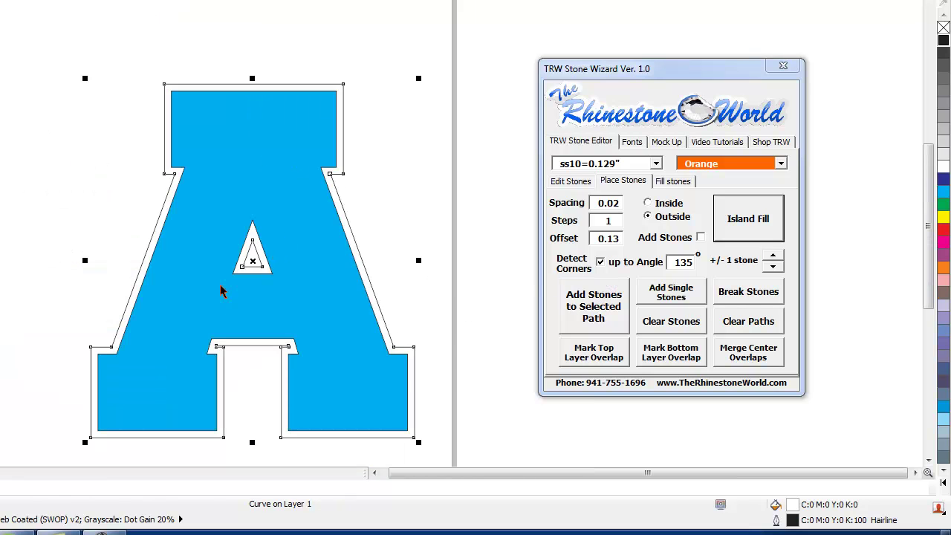
click(462, 263)
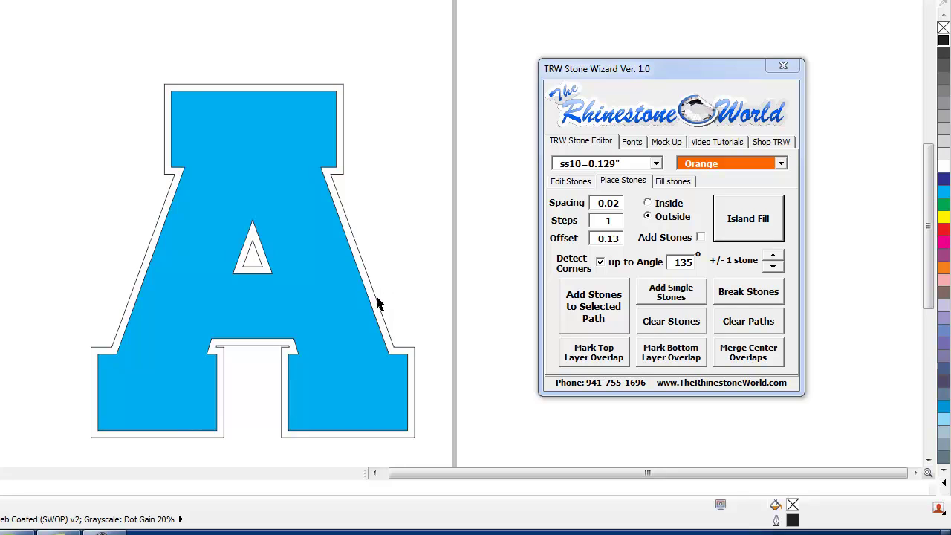
- Add orange ss10 stones with 0.02 spacing along the offset path and check the inner corners for overlaps
drag(376, 307, 416, 303)
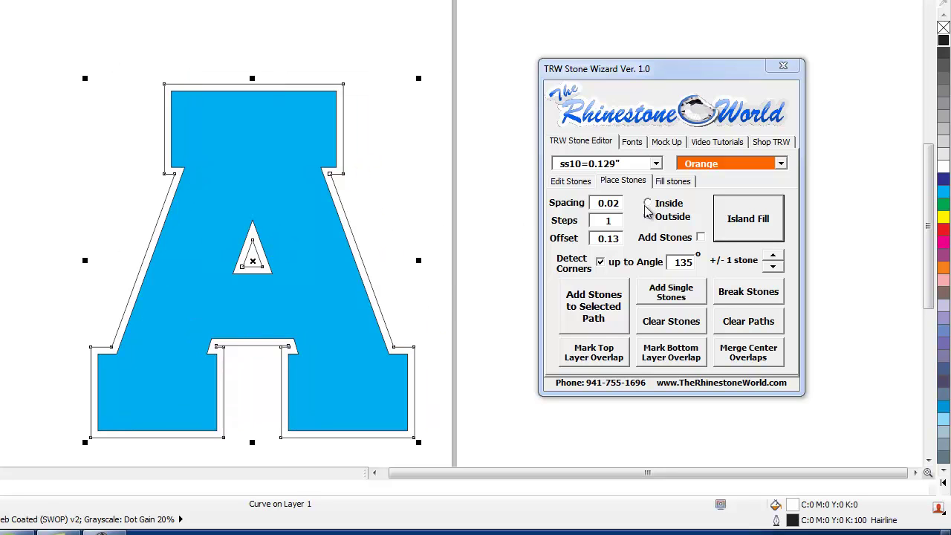
click(594, 317)
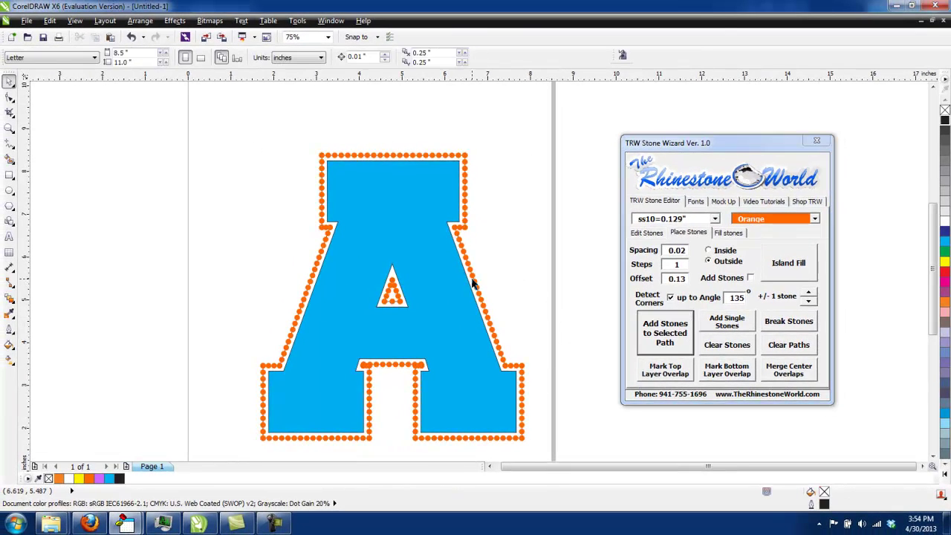
scroll(355, 388, up, 2)
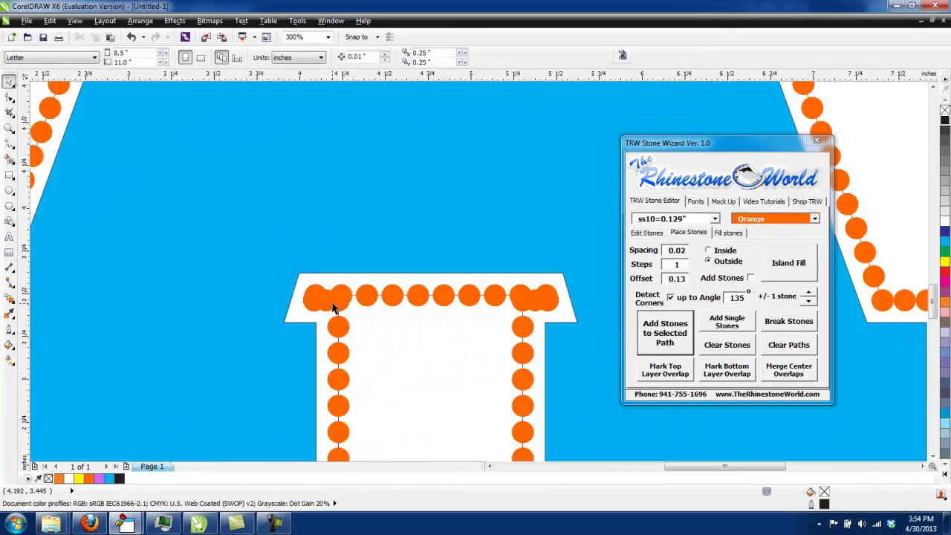
scroll(333, 308, down, 3)
scroll(420, 284, up, 1)
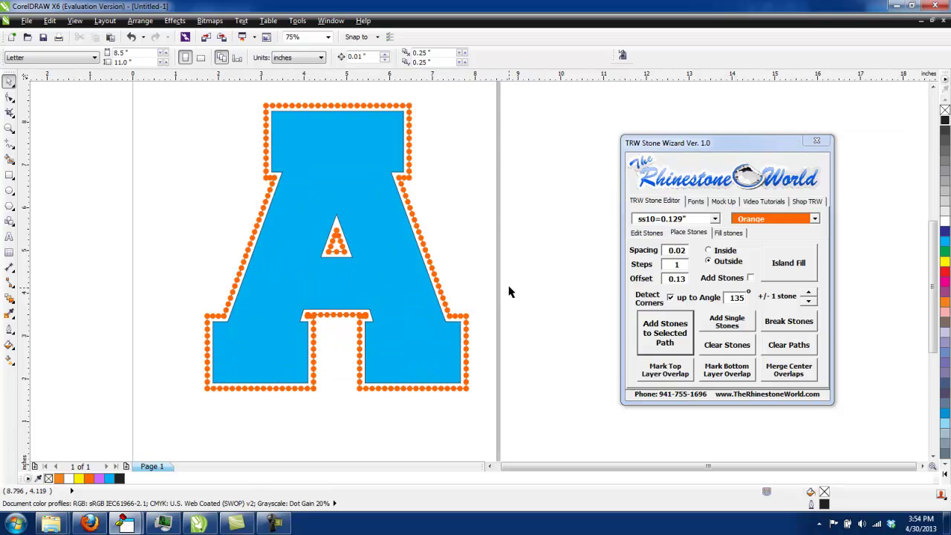
- Mark the top-layer overlaps among the stones around the A's feet and move the marked group down off the outline
drag(505, 288, 145, 446)
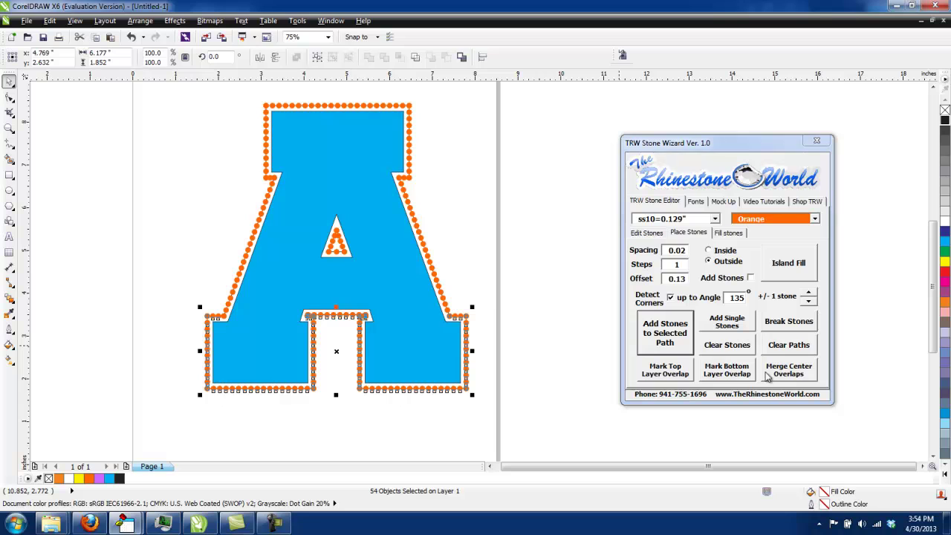
click(677, 375)
click(472, 283)
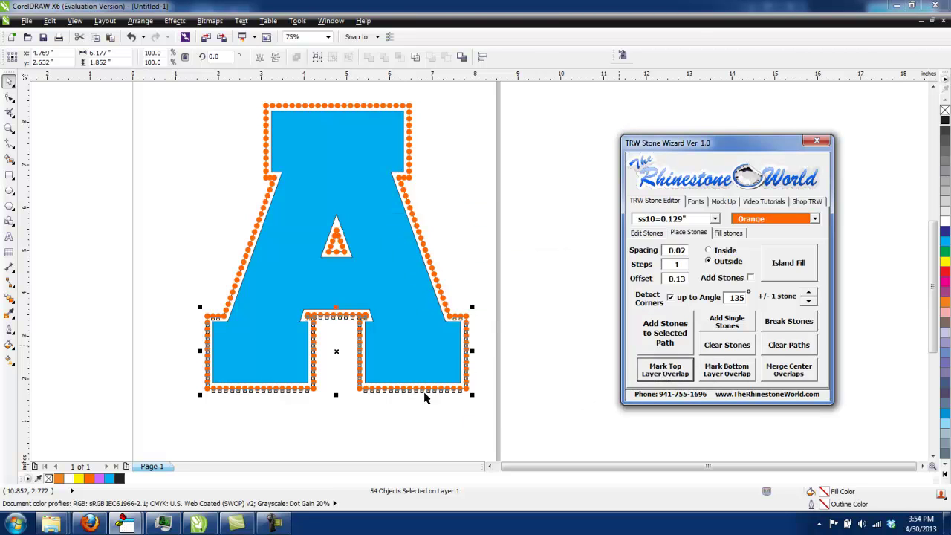
drag(366, 321, 331, 382)
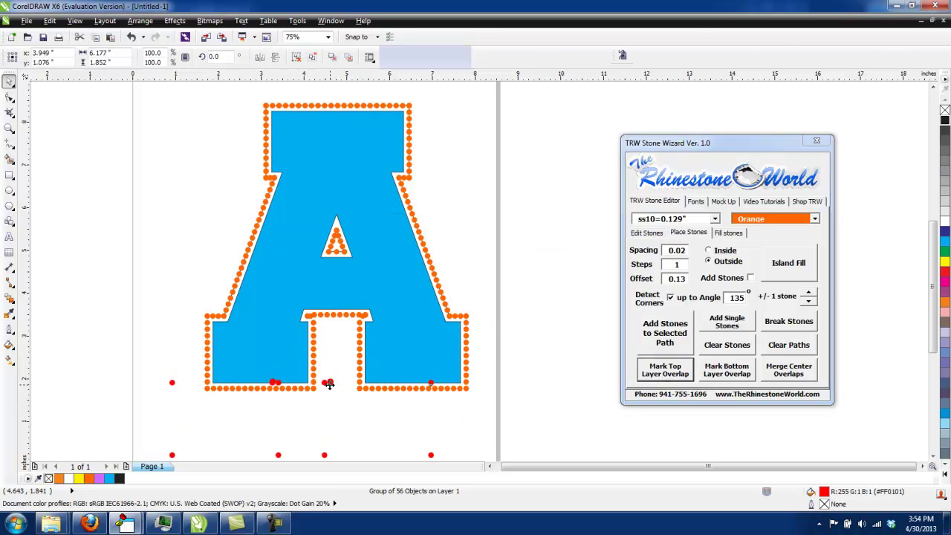
- Undo the marked group's move, the overlap marking, the outline stones and the black hairlines, then deselect everything
key(ctrl+z)
key(ctrl+z)
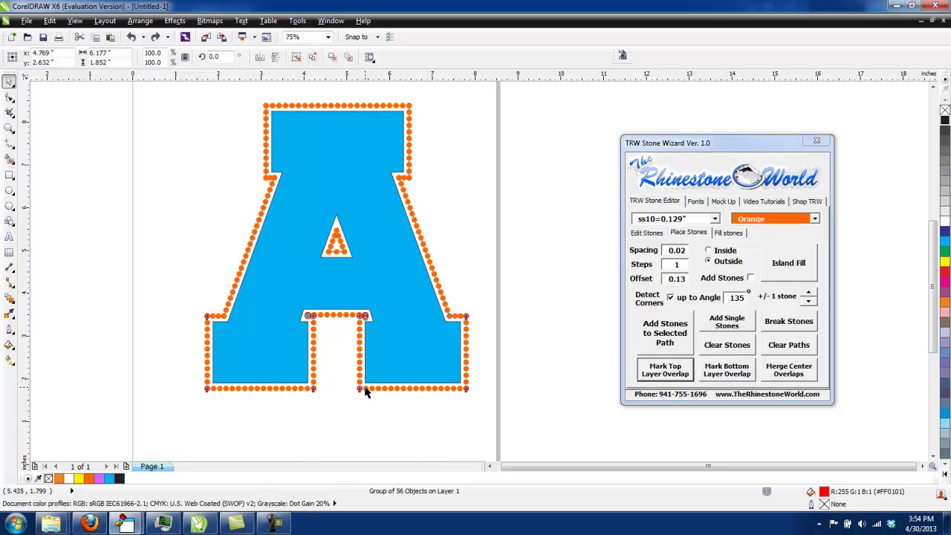
key(ctrl+z)
key(ctrl+z)
key(ctrl+z)
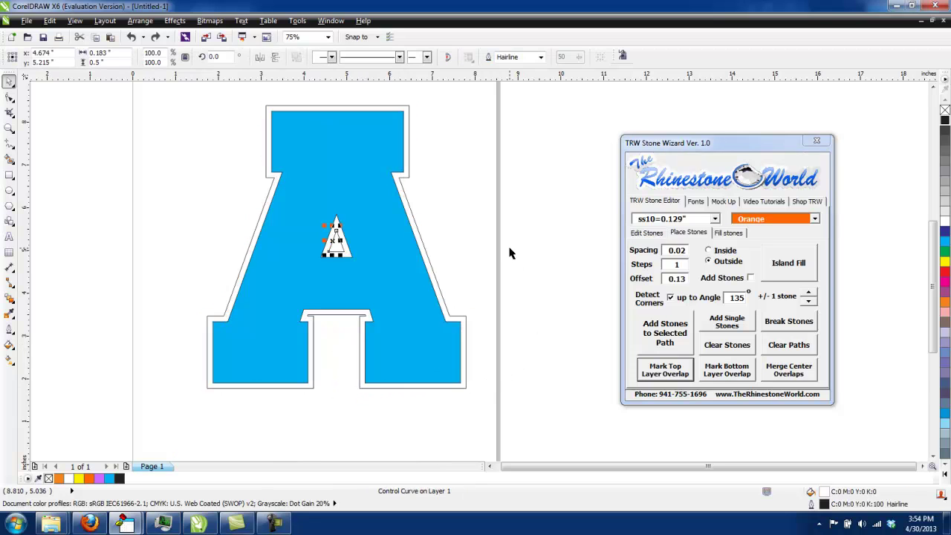
key(ctrl+z)
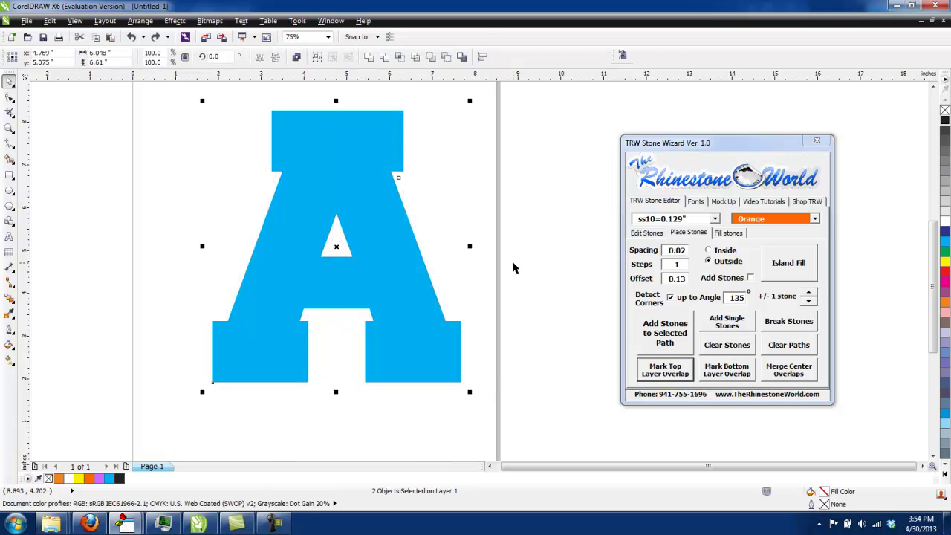
click(518, 310)
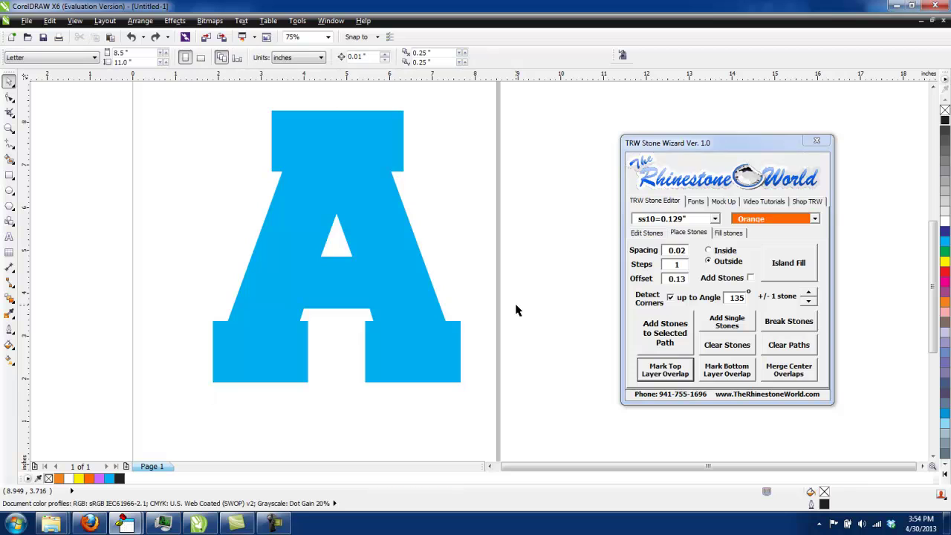
- Fill the letter A with a horizontal hatch of orange ss10 stones at 0.04 spacing and 0.14 offset, and move the blue letter aside
click(439, 334)
click(414, 333)
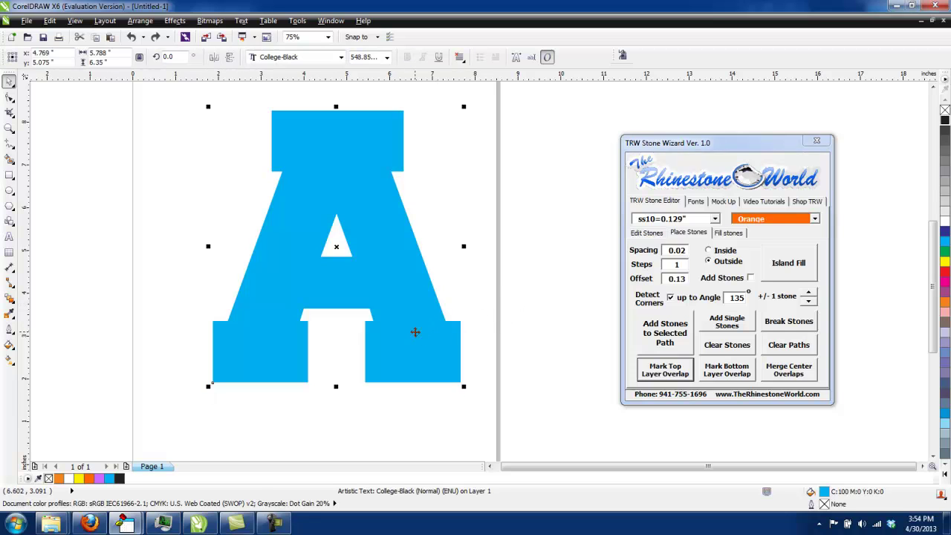
click(728, 233)
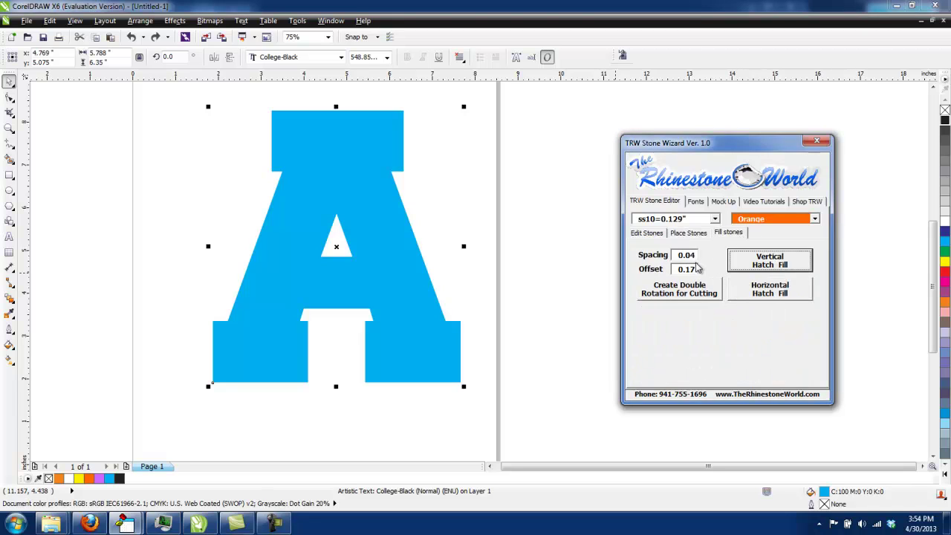
click(681, 236)
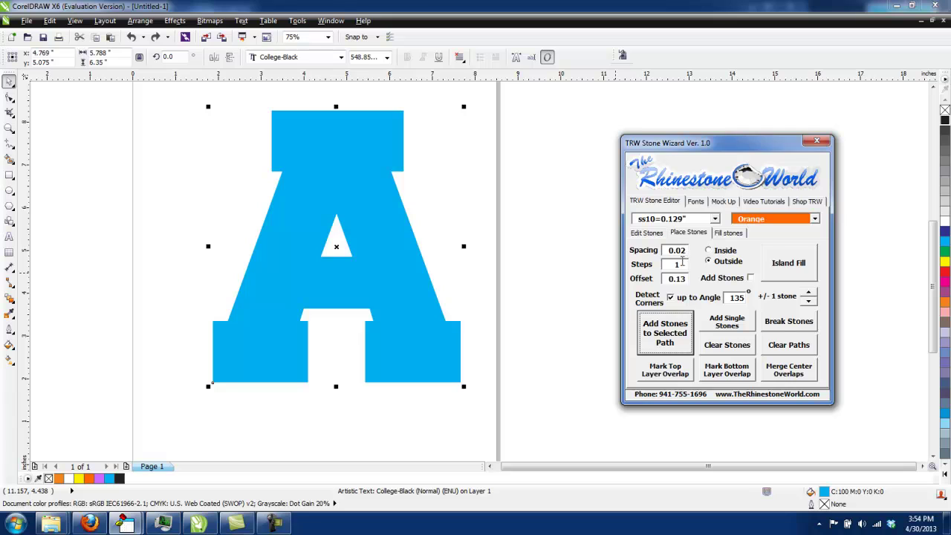
click(730, 233)
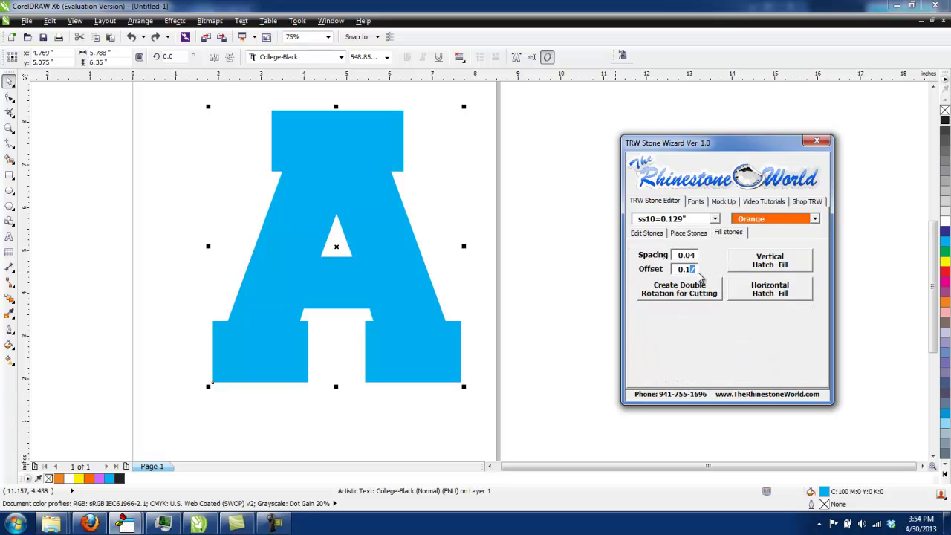
click(761, 297)
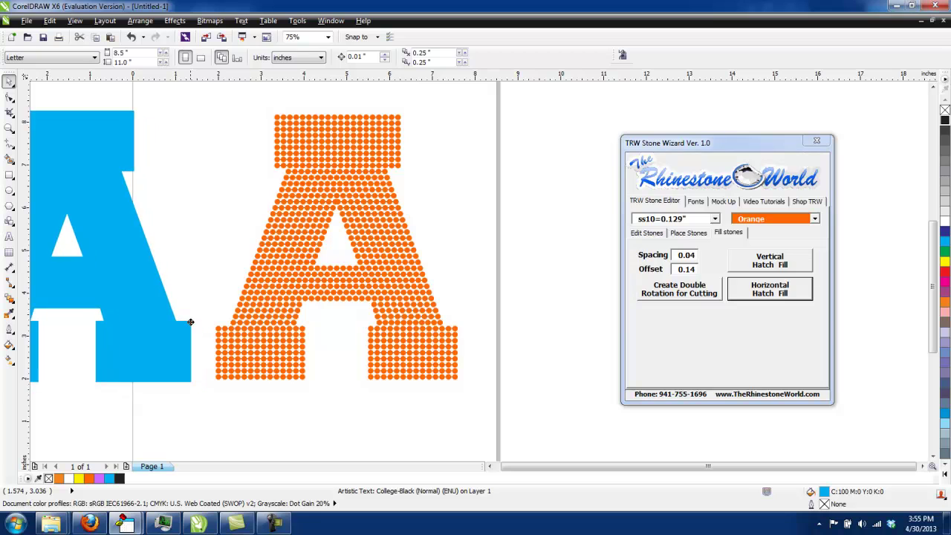
- Inspect the hatch rows and clear the connecting paths from the A-shaped stone fill, leaving only the orange stones
scroll(334, 222, up, 3)
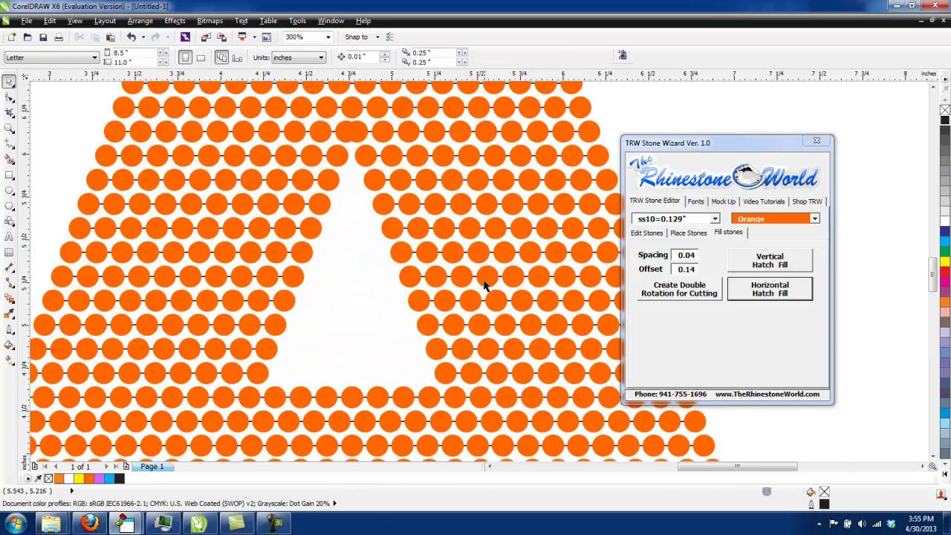
scroll(486, 281, down, 2)
scroll(473, 260, down, 3)
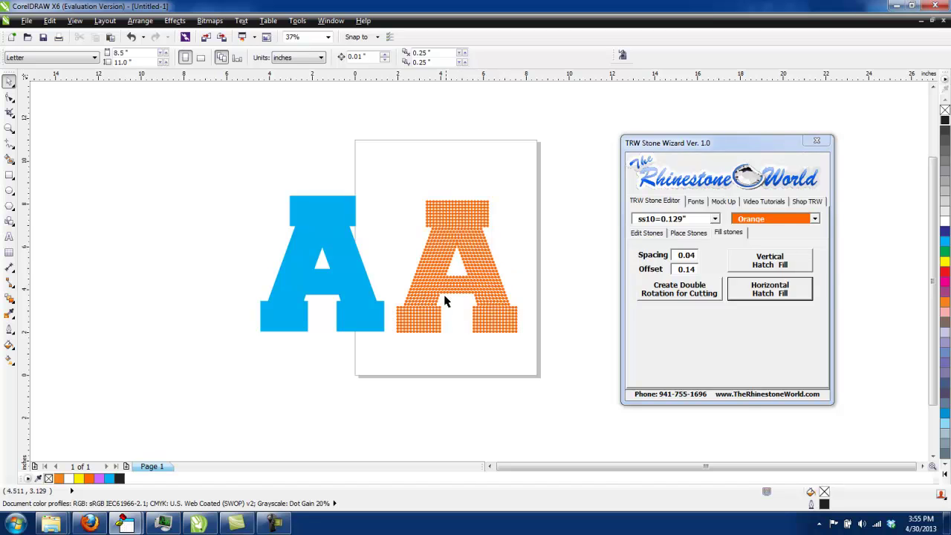
scroll(466, 236, up, 3)
scroll(431, 234, down, 3)
drag(524, 165, 368, 362)
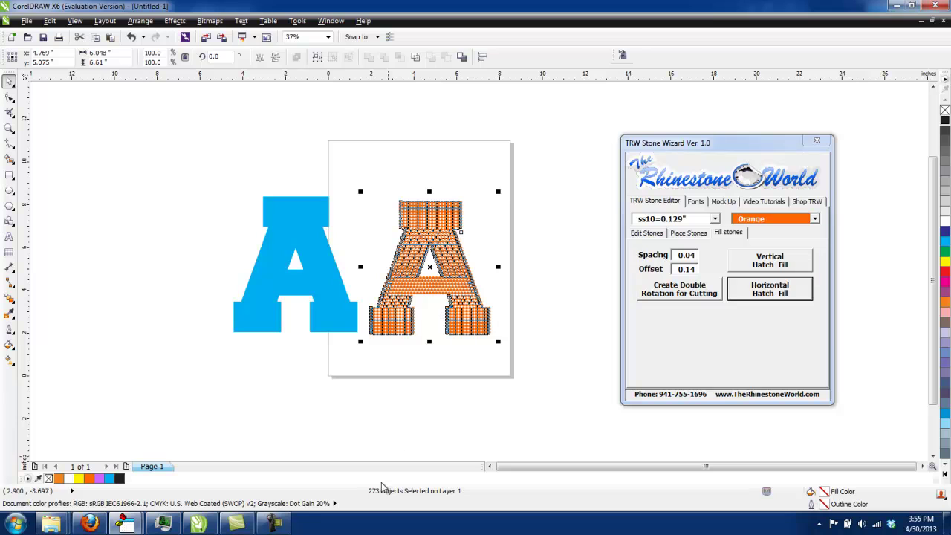
click(409, 413)
drag(520, 170, 366, 363)
click(640, 236)
click(675, 236)
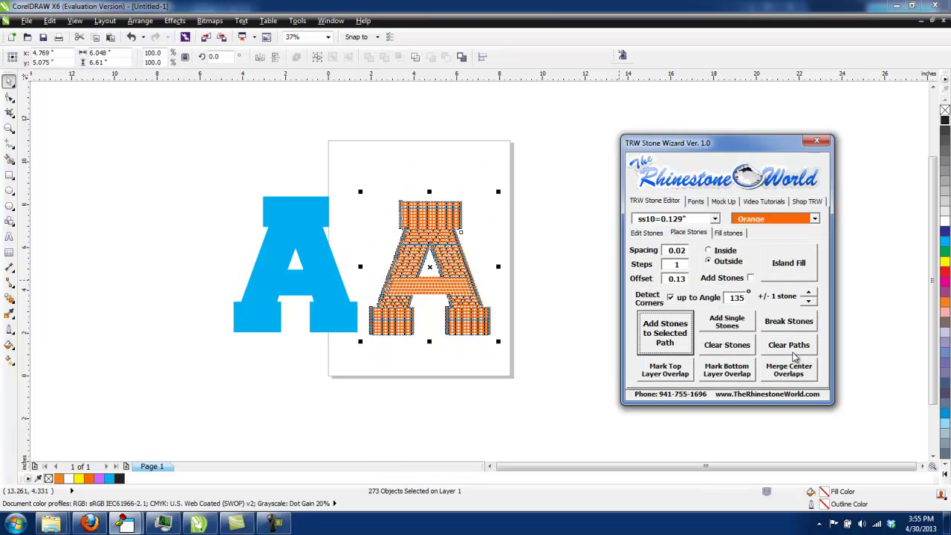
click(792, 346)
click(580, 338)
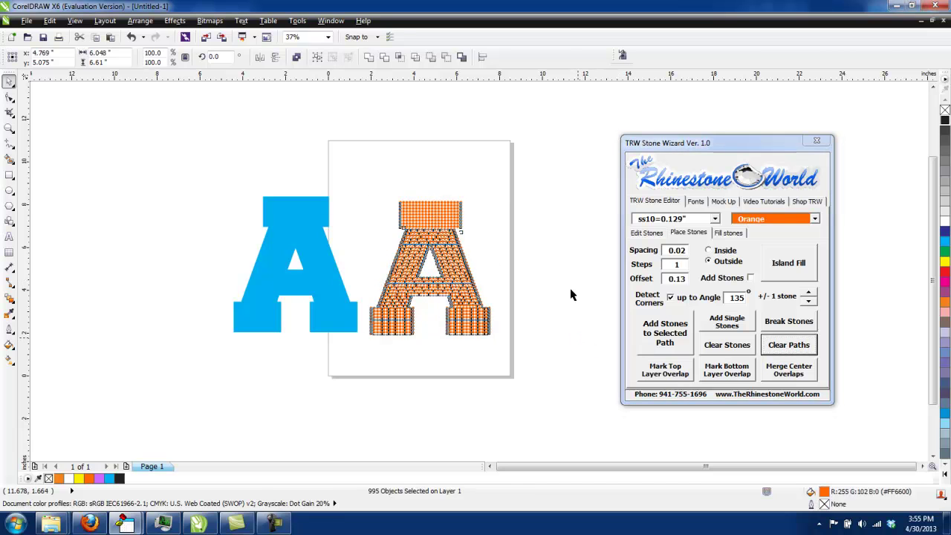
drag(399, 332, 366, 355)
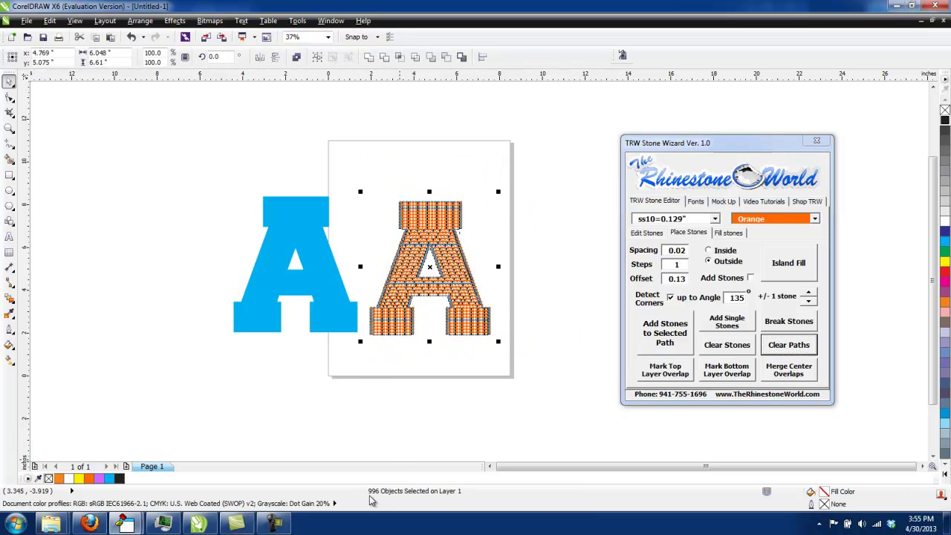
click(436, 410)
scroll(442, 230, up, 4)
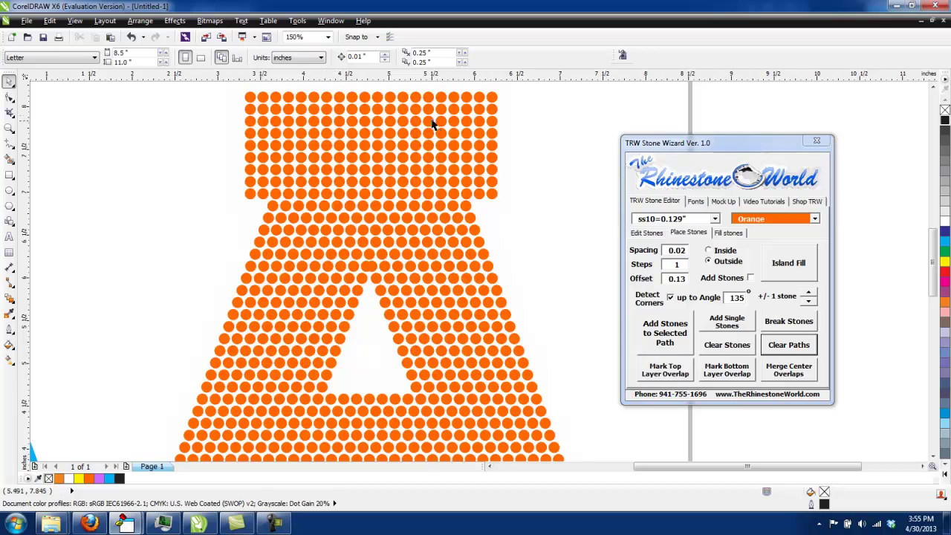
scroll(438, 238, down, 2)
- Delete the orange stone fill and the blue letter A
drag(569, 147, 298, 439)
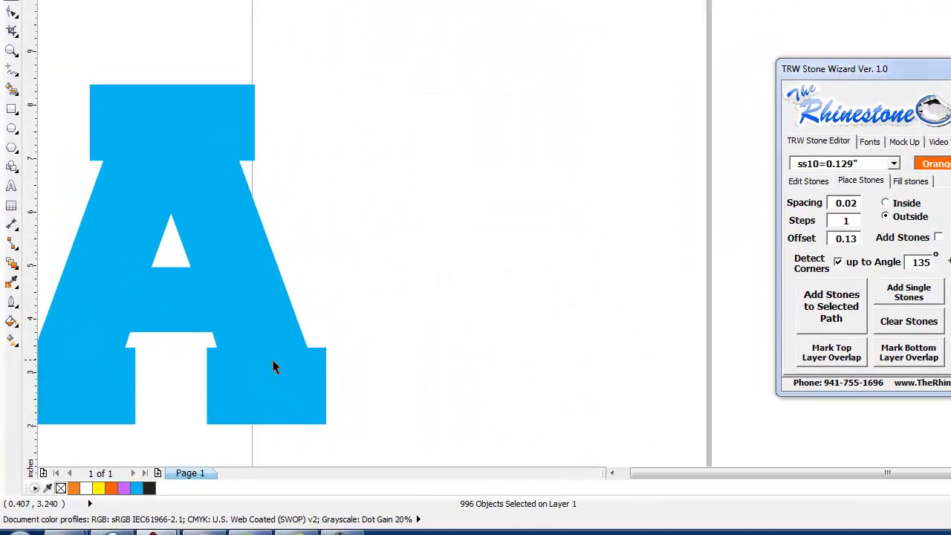
click(271, 364)
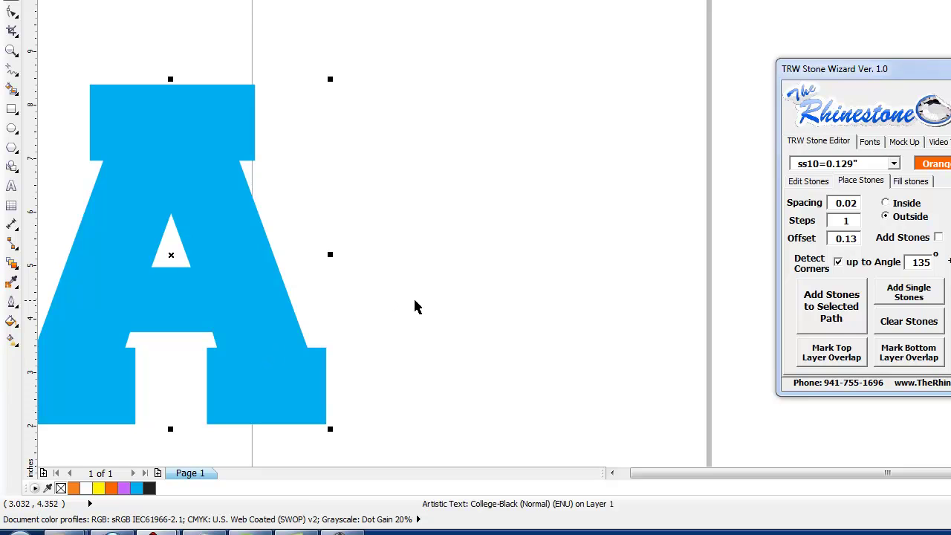
key(Delete)
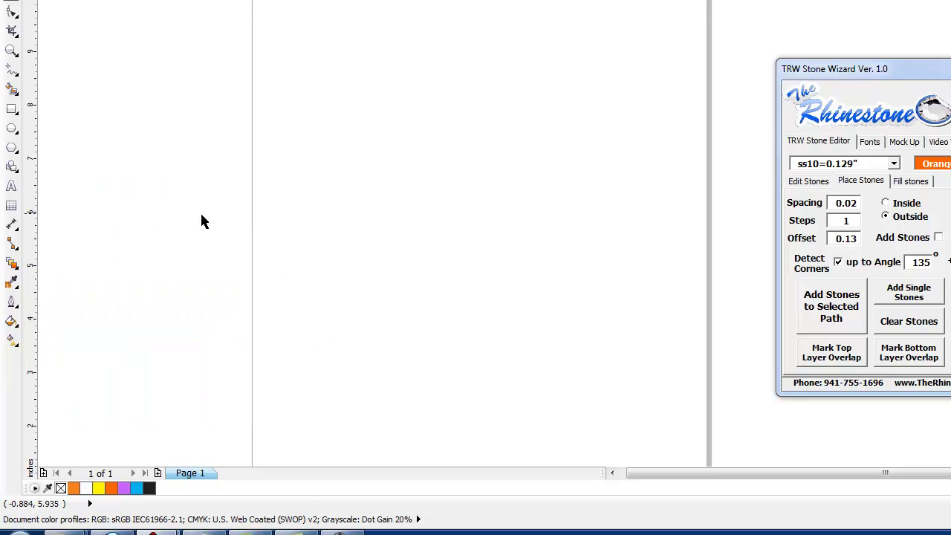
- Draw a heart shape about 5.18 in wide and 4.64 in tall, and move it up across the page's left edge
click(12, 166)
drag(287, 158, 496, 349)
key(Delete)
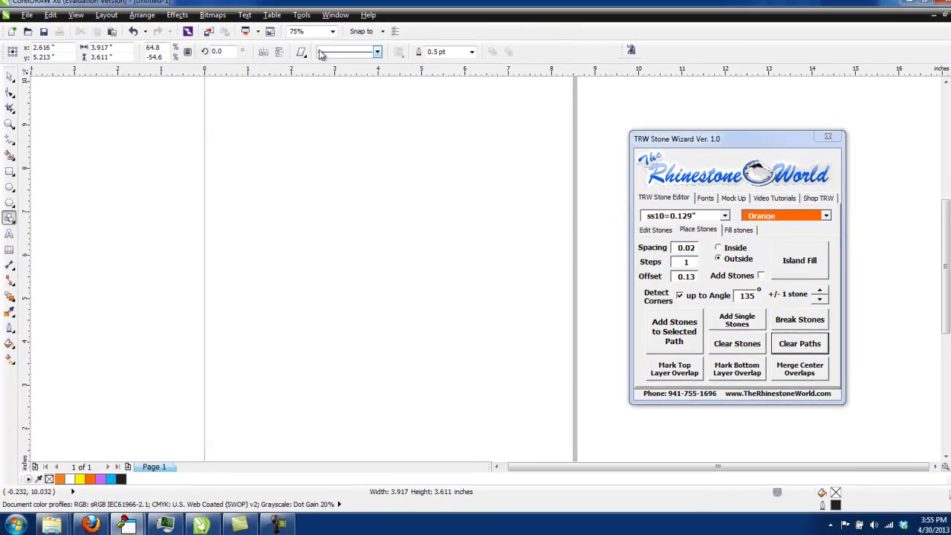
click(296, 56)
click(315, 114)
drag(255, 204, 479, 407)
click(11, 81)
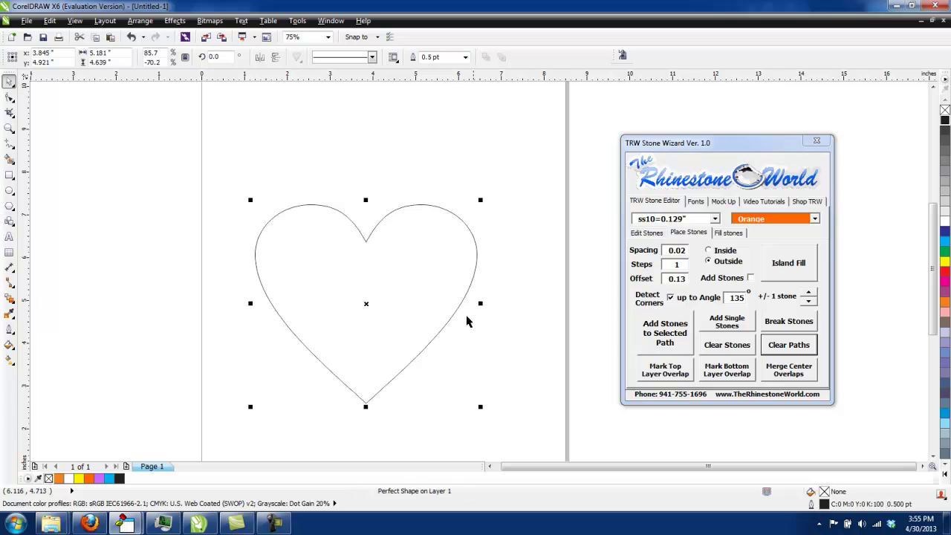
drag(455, 309, 385, 280)
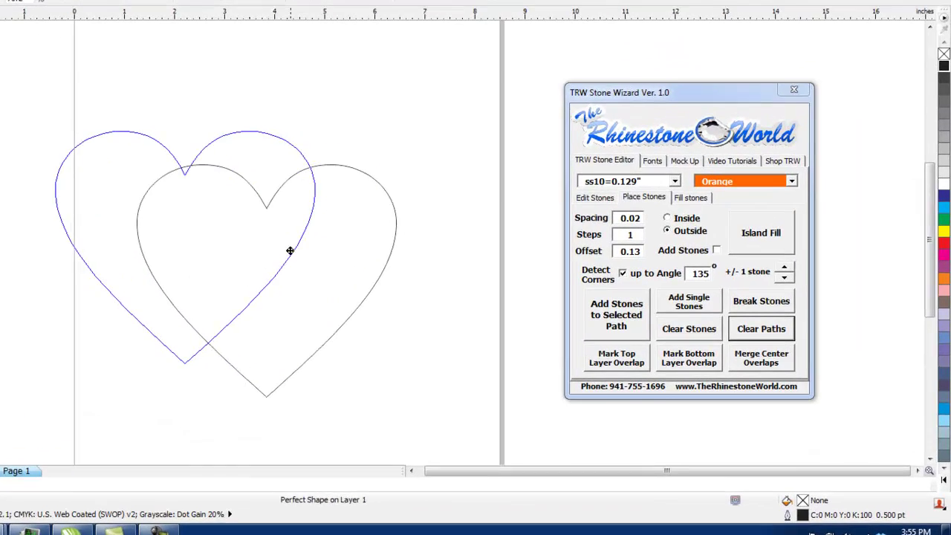
drag(290, 250, 292, 249)
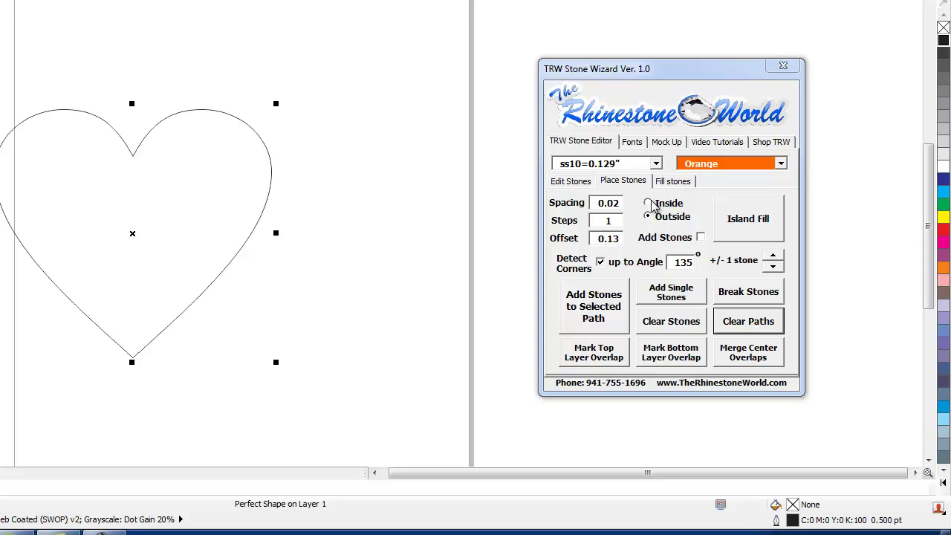
- Create four outside offset outlines around the heart using Island Fill with a 0.13 offset and corner detection off
double_click(587, 222)
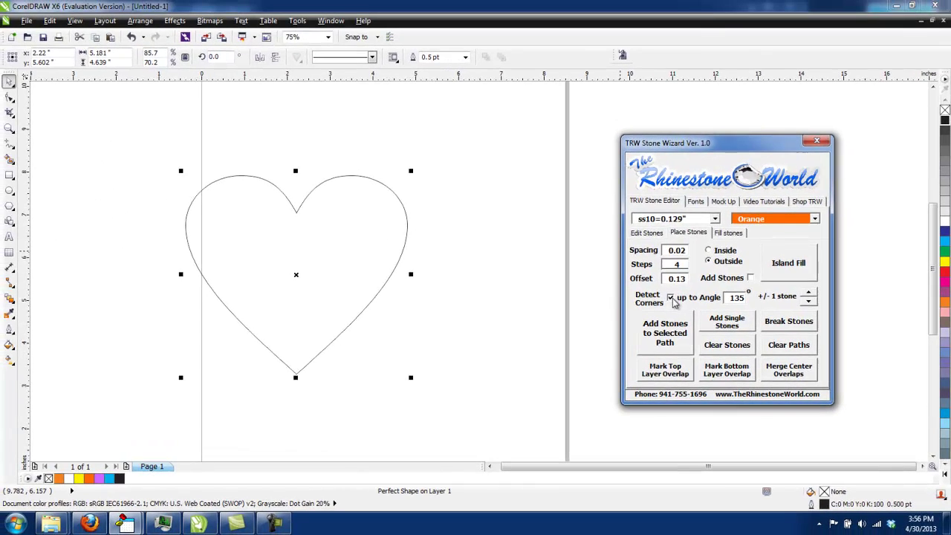
click(601, 261)
click(792, 274)
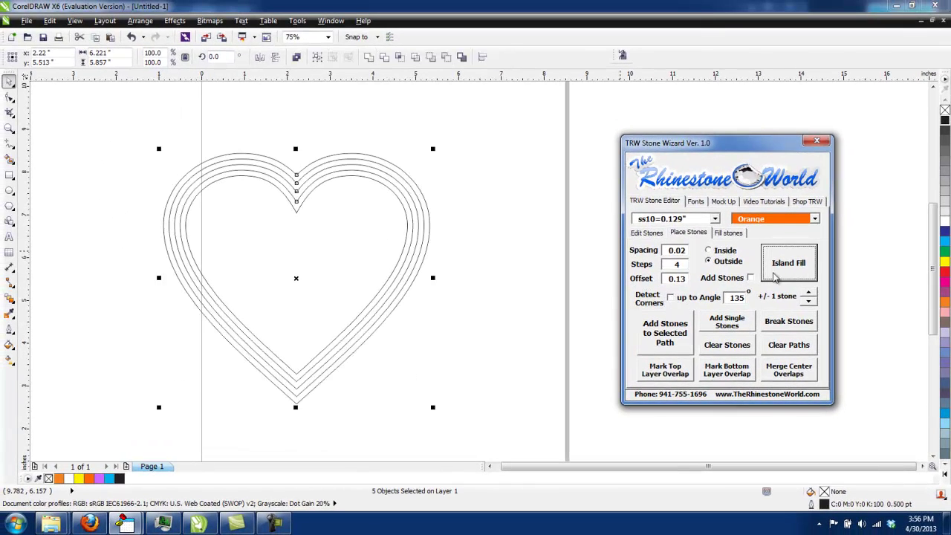
click(509, 304)
- Add orange ss10 stones with 0.02 spacing along the outermost heart outline, with corner detection enabled up to 135°
scroll(302, 182, up, 1)
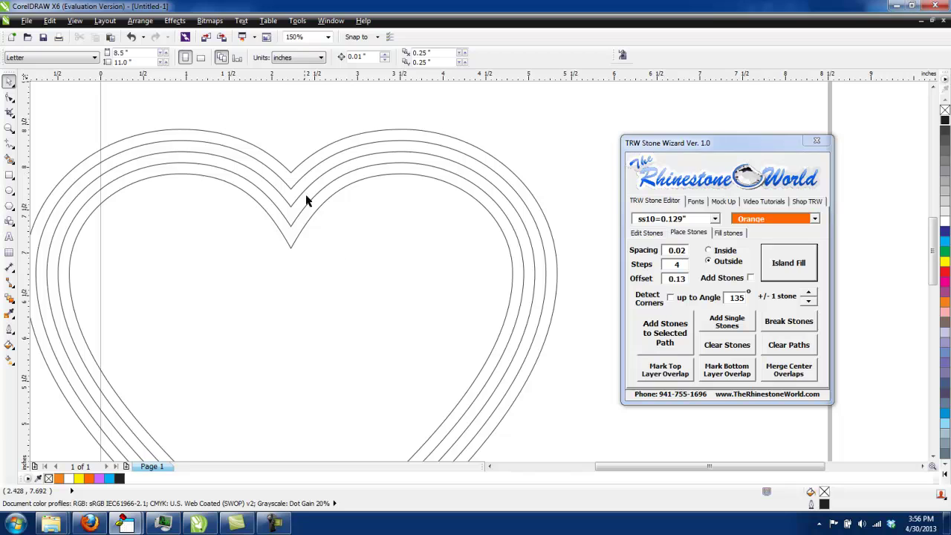
scroll(357, 251, down, 1)
scroll(468, 234, up, 1)
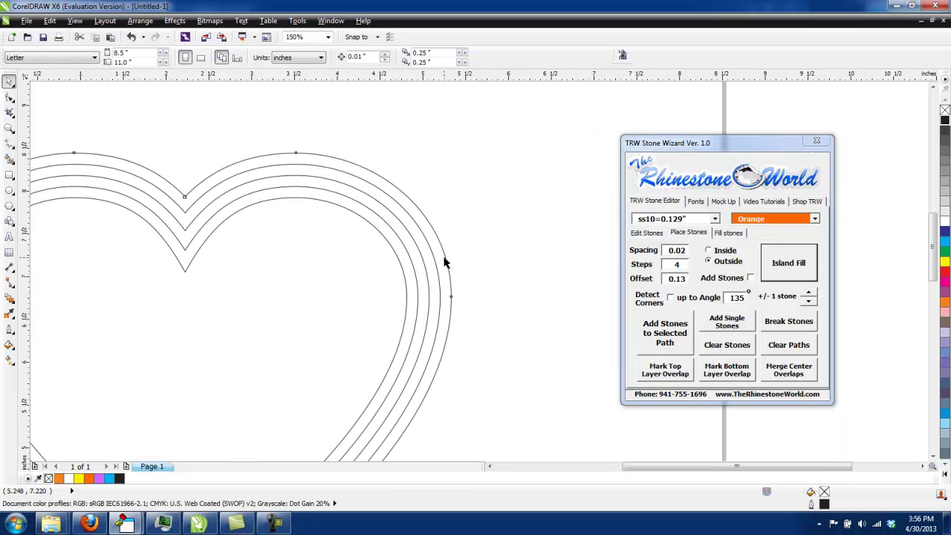
click(446, 260)
click(670, 299)
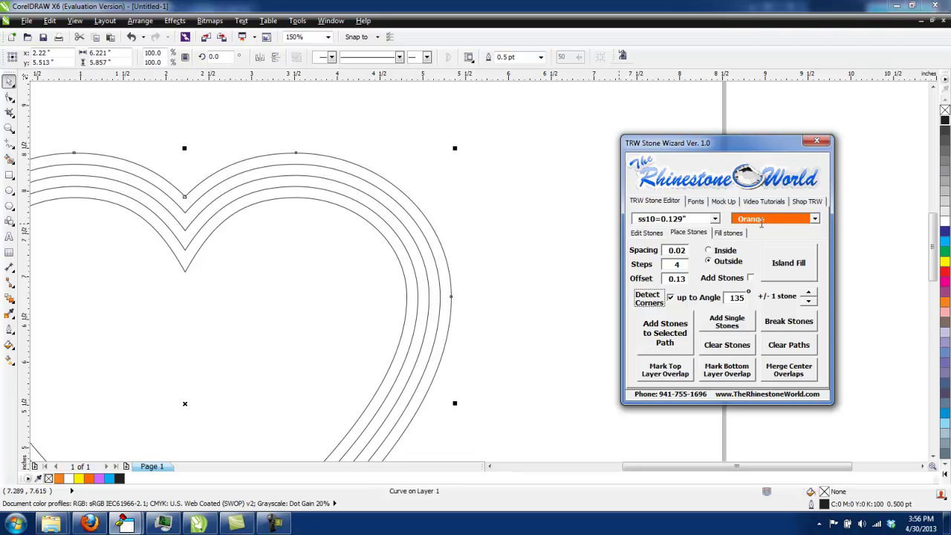
click(663, 345)
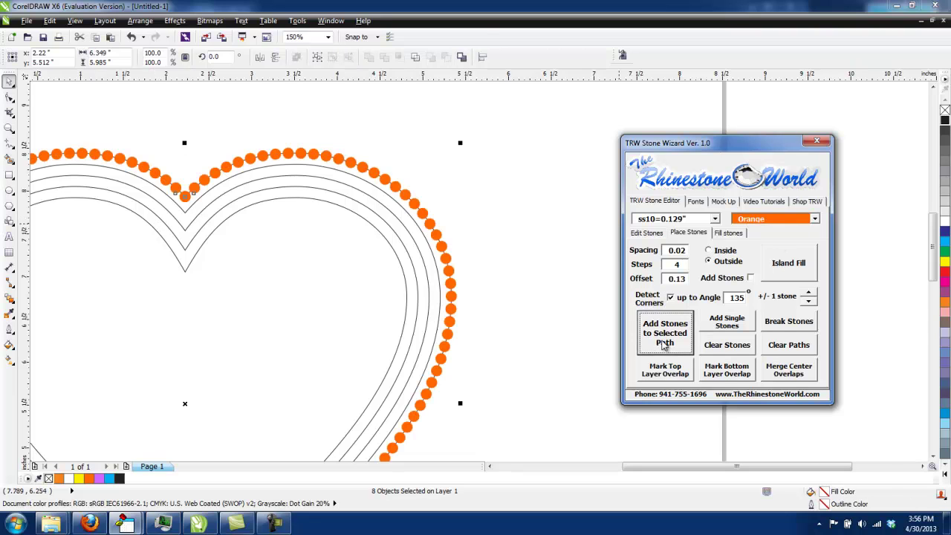
click(527, 314)
- Add Peridot ss10 stones with 0.02 spacing along the second heart outline from the outside
click(439, 303)
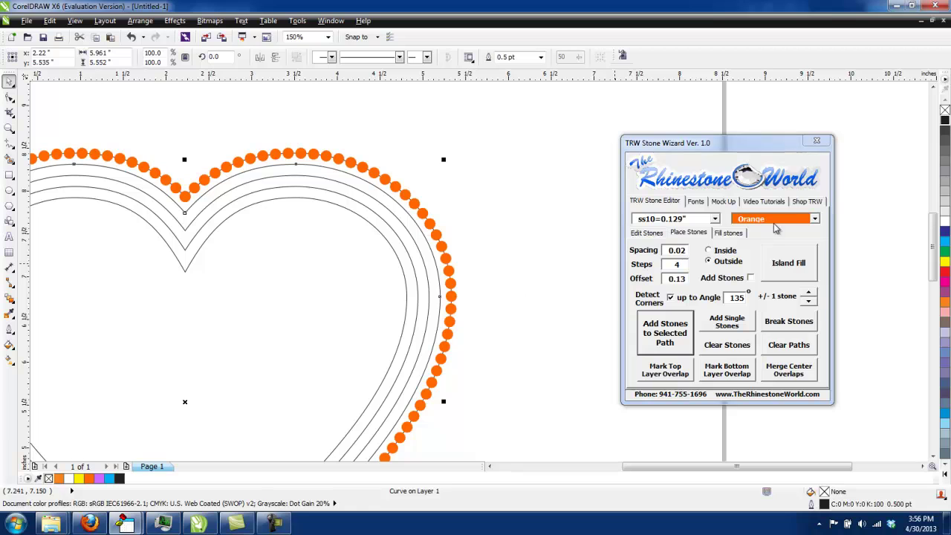
click(814, 221)
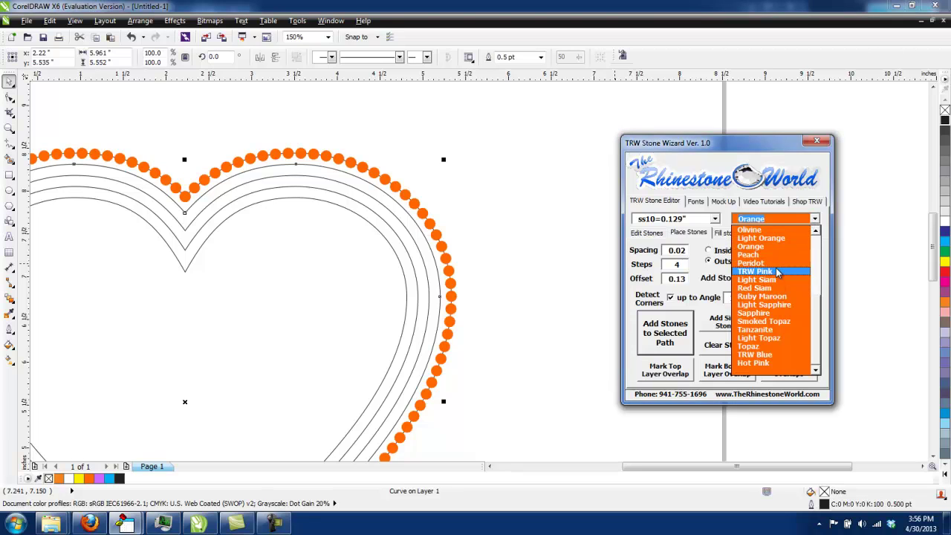
click(759, 263)
click(576, 312)
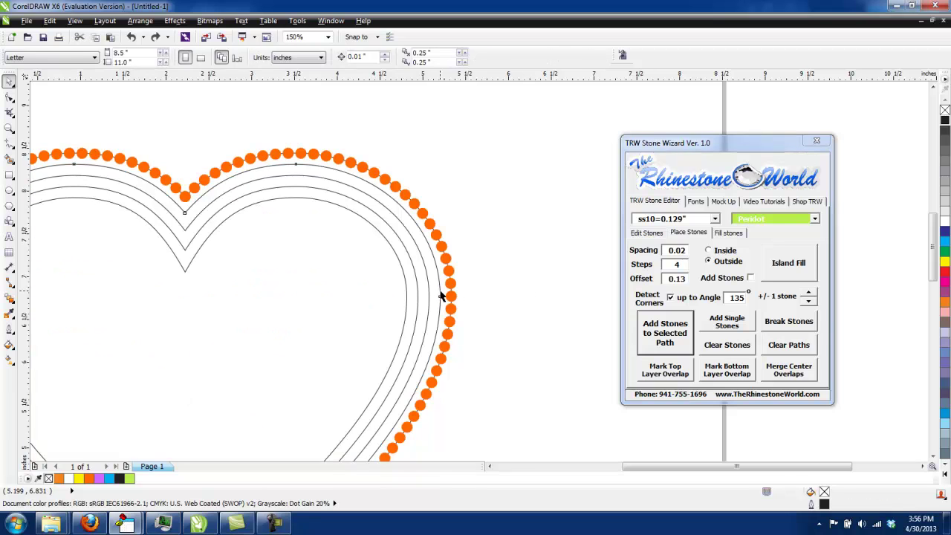
click(440, 296)
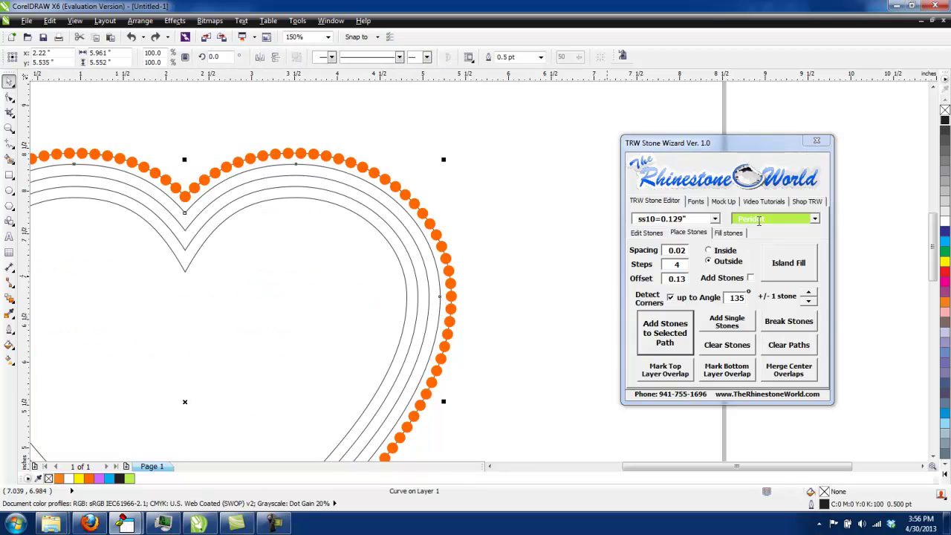
click(672, 332)
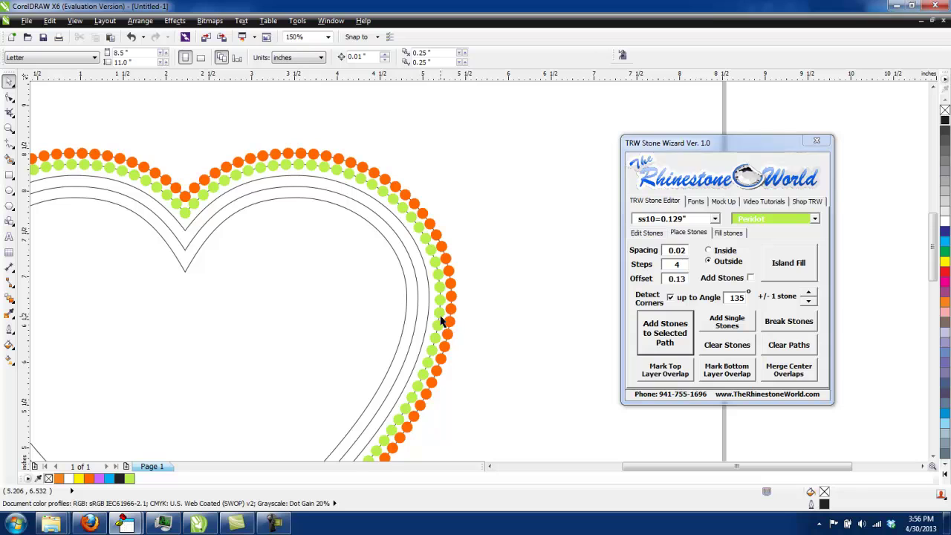
- Add Tanzanite ss10 stones with 0.02 spacing along the third heart outline from the outside
click(814, 218)
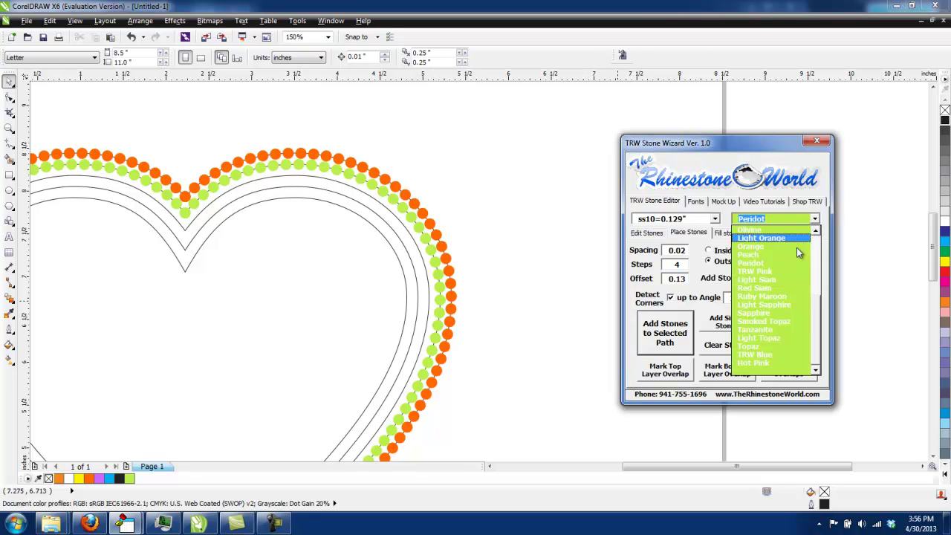
click(771, 332)
click(427, 315)
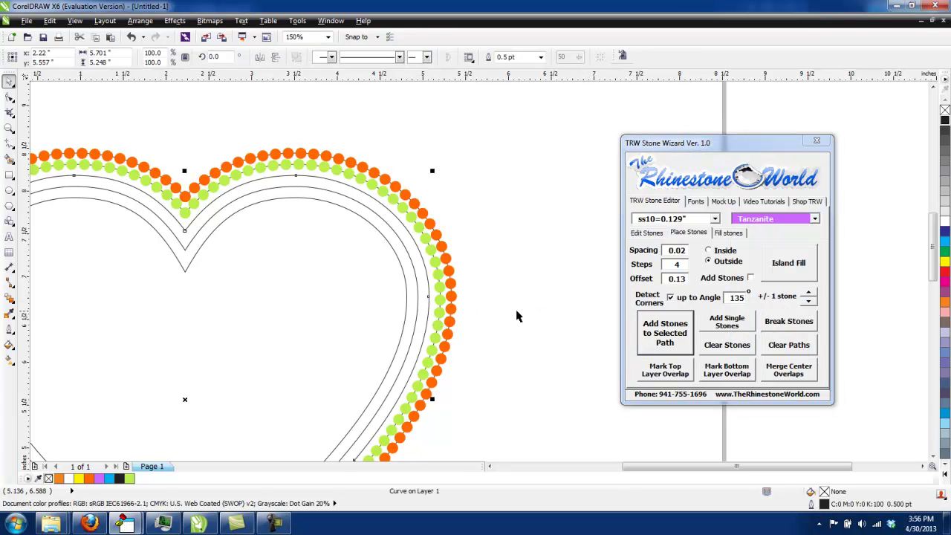
click(664, 336)
click(425, 307)
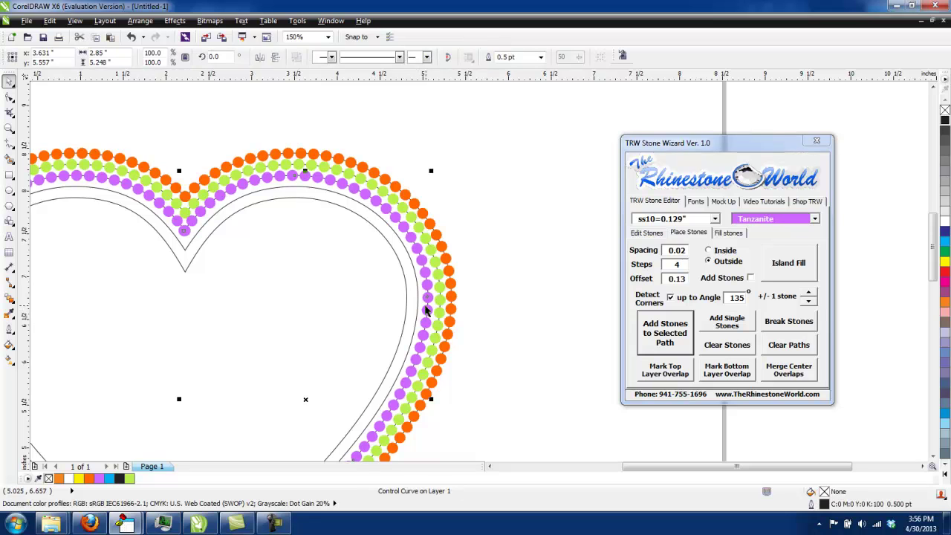
click(476, 320)
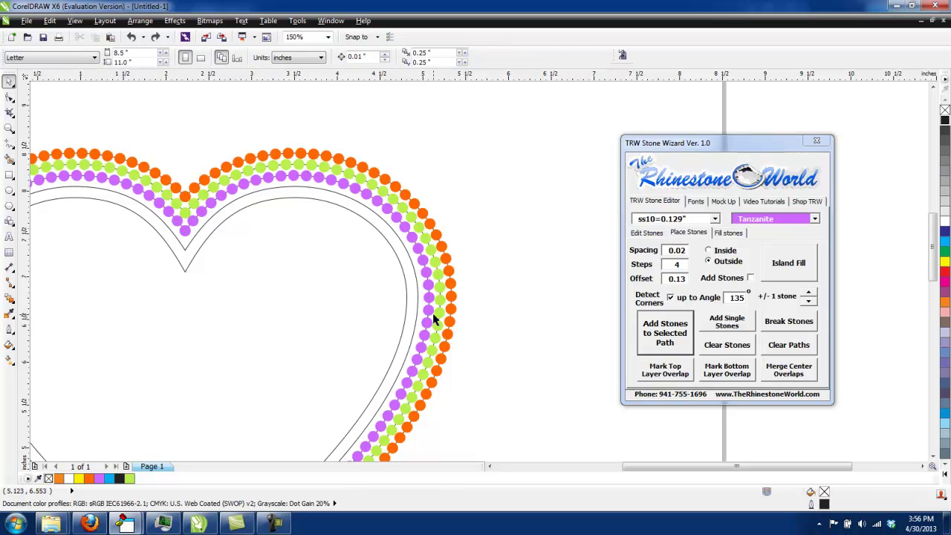
- Add Hot Pink ss10 stones with 0.02 spacing along the fourth heart outline from the outside
click(814, 219)
click(777, 365)
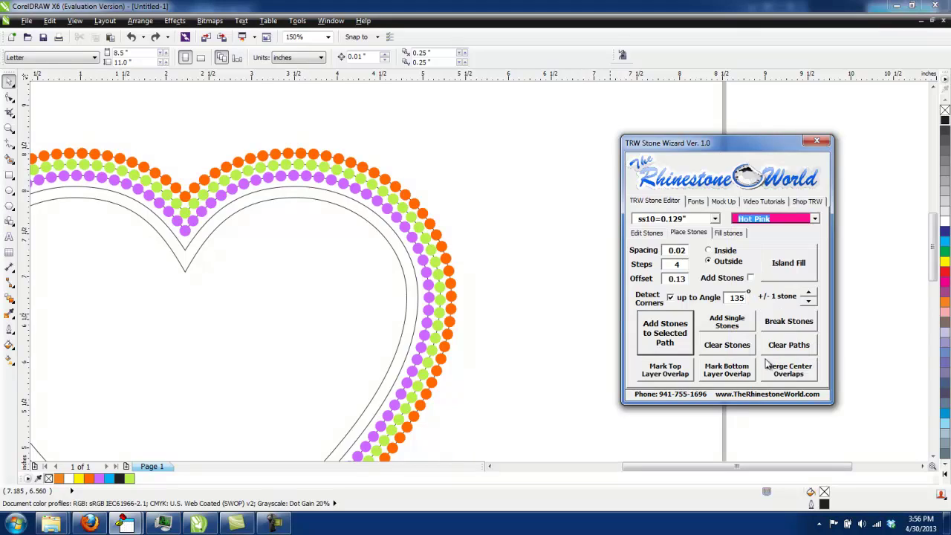
click(413, 332)
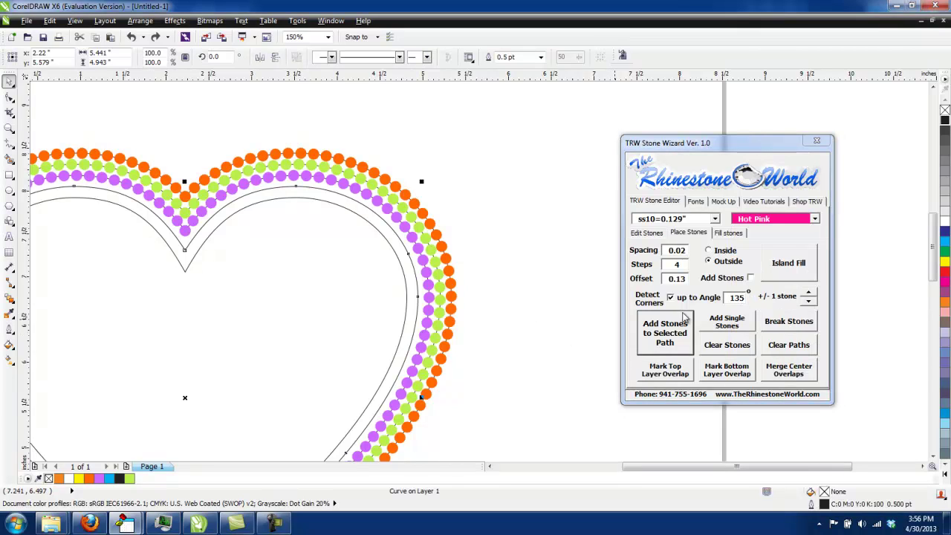
click(678, 335)
click(407, 341)
click(467, 324)
- Add Smoked Topaz ss10 stones with 0.02 spacing along the innermost heart outline
click(815, 218)
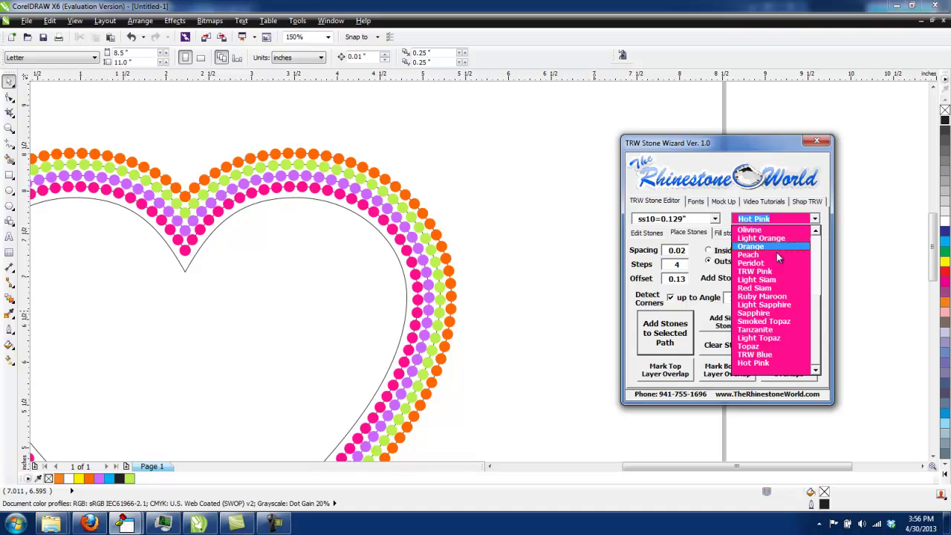
click(779, 328)
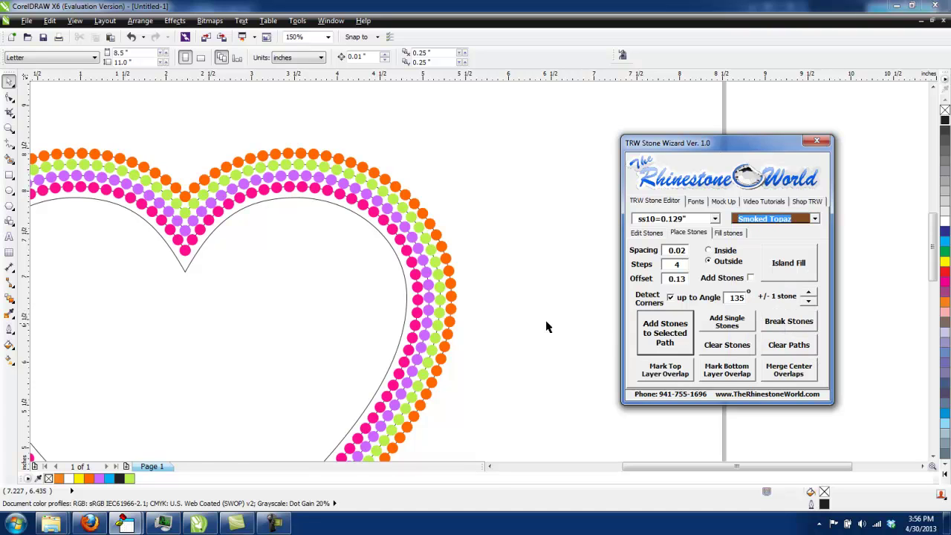
click(405, 332)
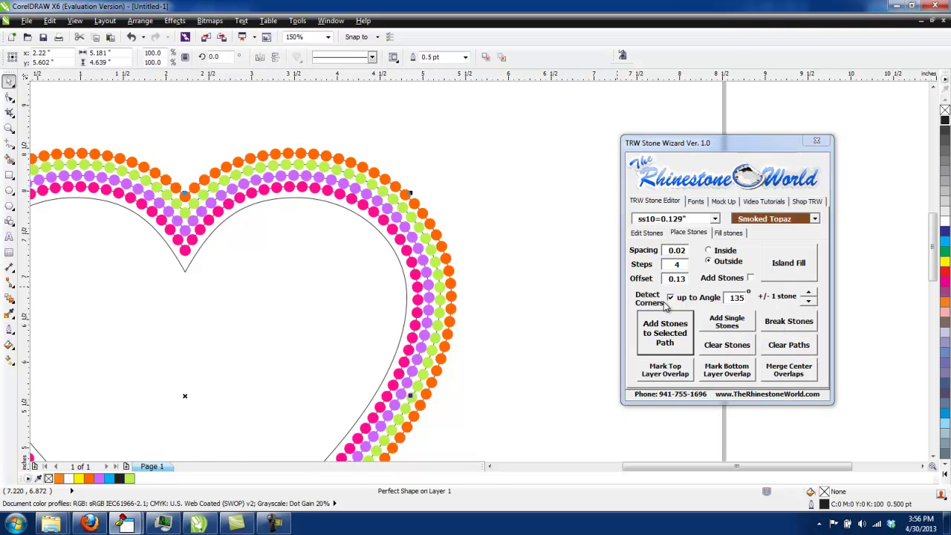
click(665, 332)
- Select all the stone rows of the heart and merge their center overlaps
scroll(498, 326, down, 3)
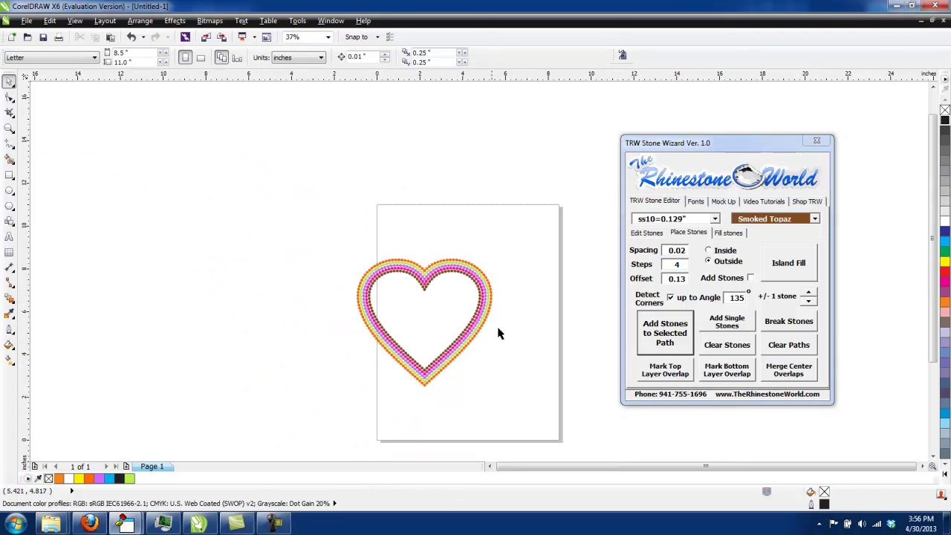
click(455, 329)
scroll(455, 329, up, 2)
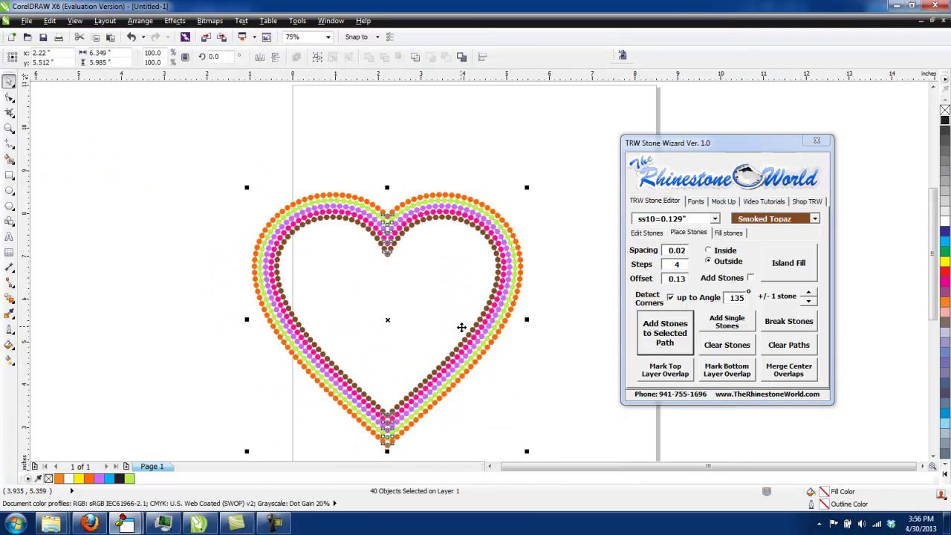
click(808, 379)
click(487, 291)
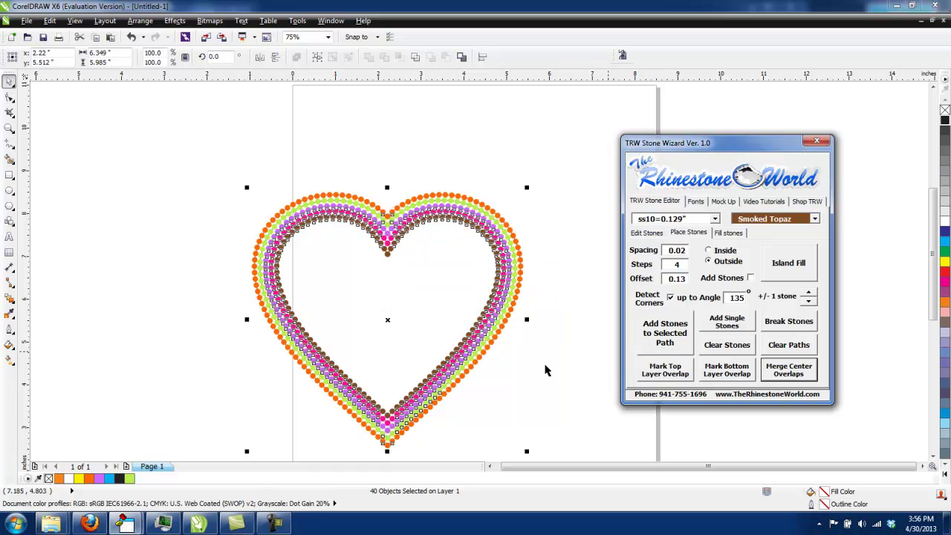
click(409, 265)
- Examine the merged stones at the heart's bottom tip, top notch and upper curve for gaps and overlaps
scroll(390, 445, up, 3)
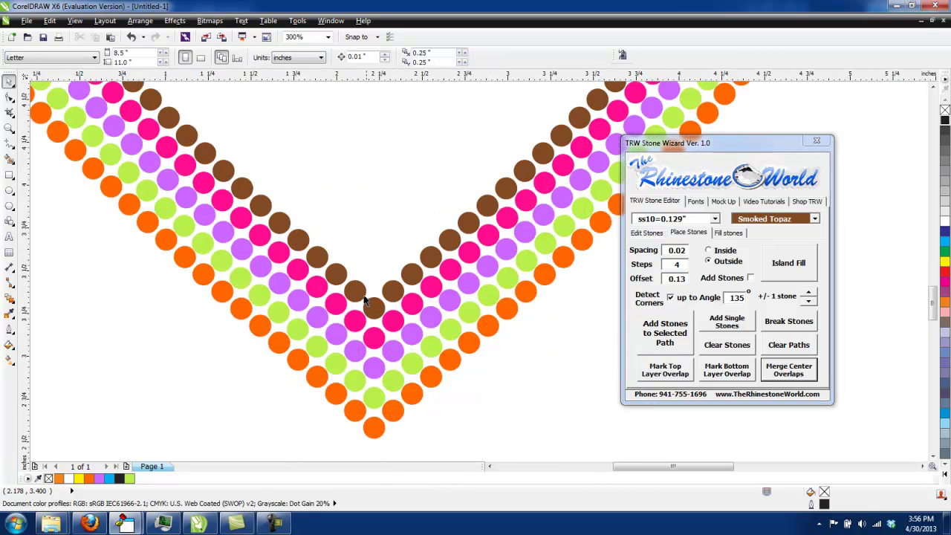
scroll(388, 329, down, 3)
scroll(387, 212, up, 1)
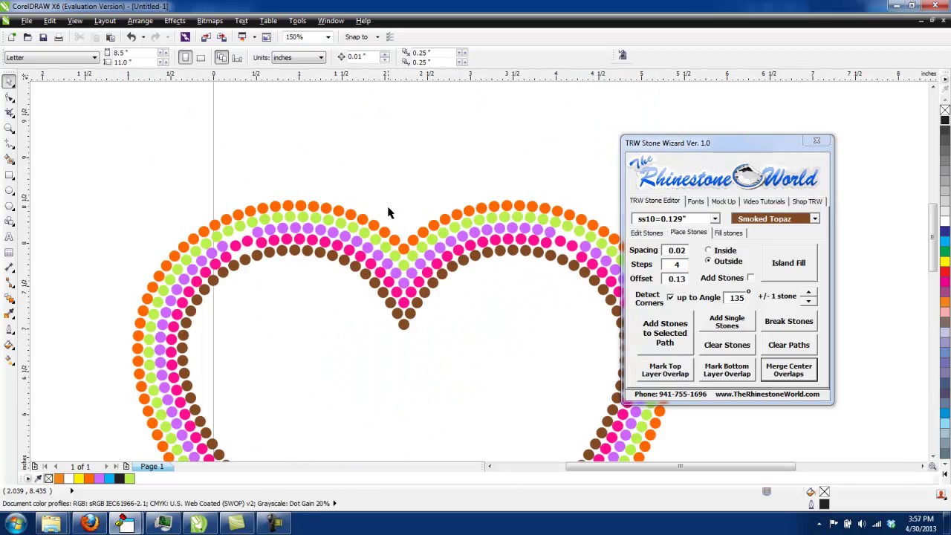
scroll(575, 240, up, 1)
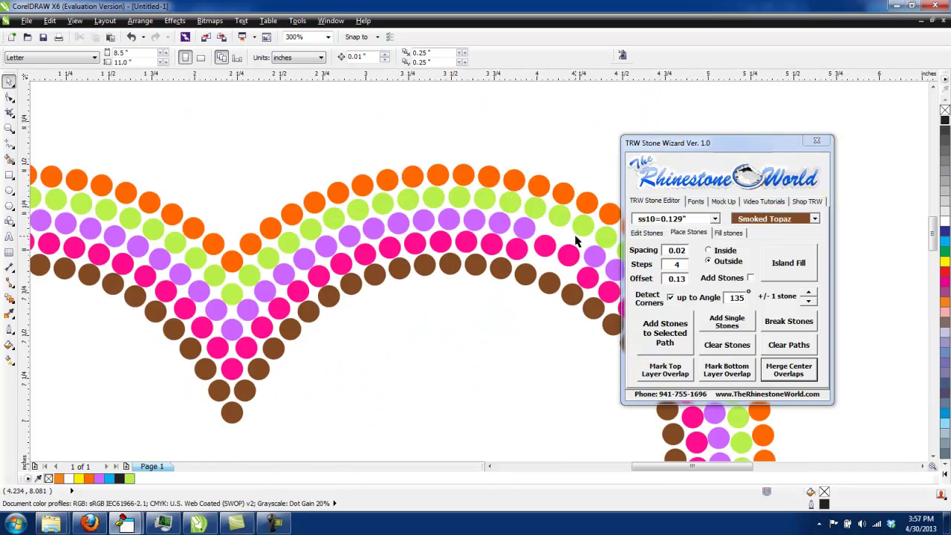
scroll(578, 254, up, 1)
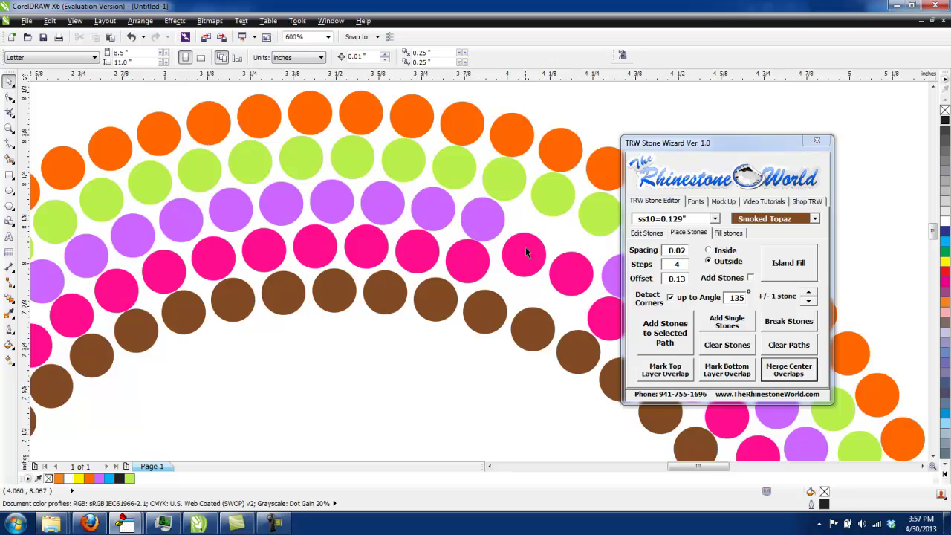
click(679, 279)
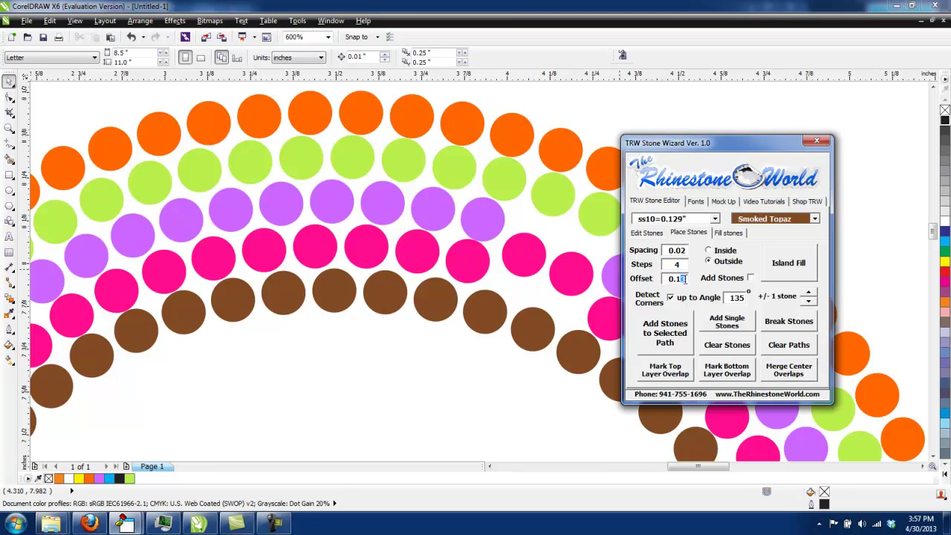
click(499, 374)
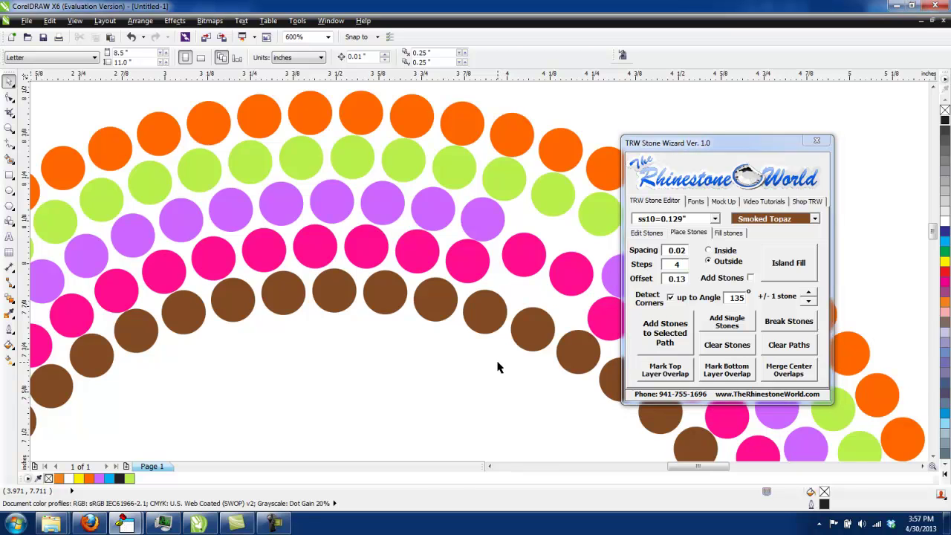
- Inspect up close how tightly the Hot Pink and Tanzanite stone rows sit together on the heart's upper curve
scroll(542, 270, up, 2)
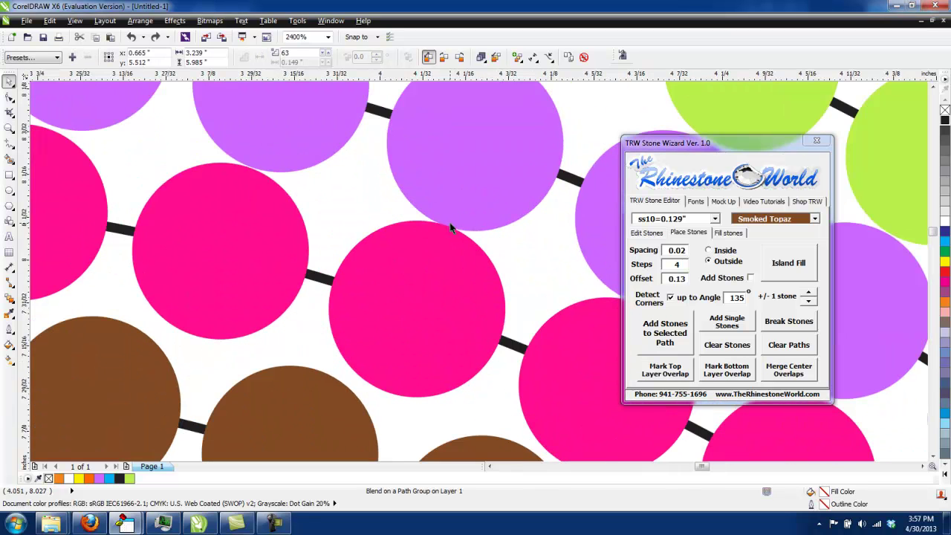
scroll(454, 233, up, 2)
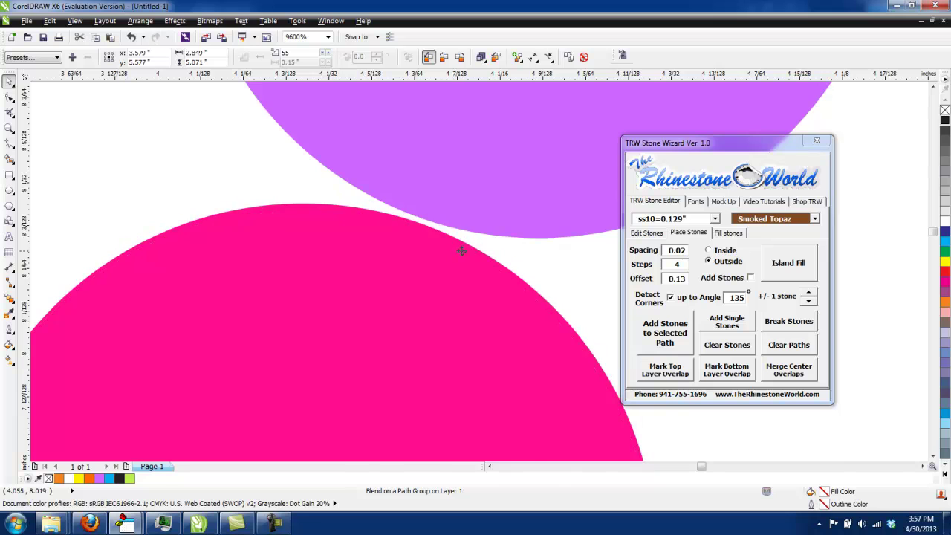
scroll(465, 250, down, 2)
scroll(465, 249, down, 2)
scroll(572, 328, up, 2)
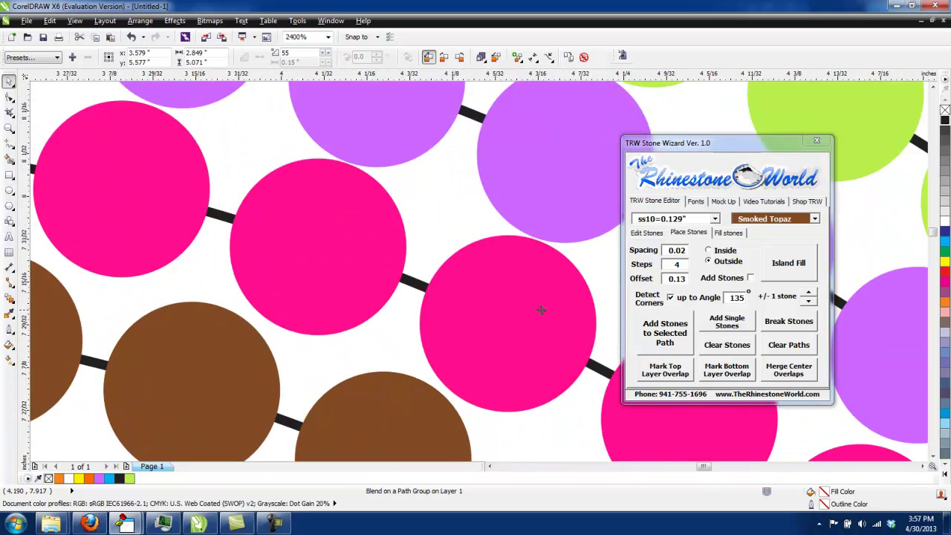
scroll(541, 310, down, 2)
scroll(481, 275, up, 1)
scroll(523, 299, down, 3)
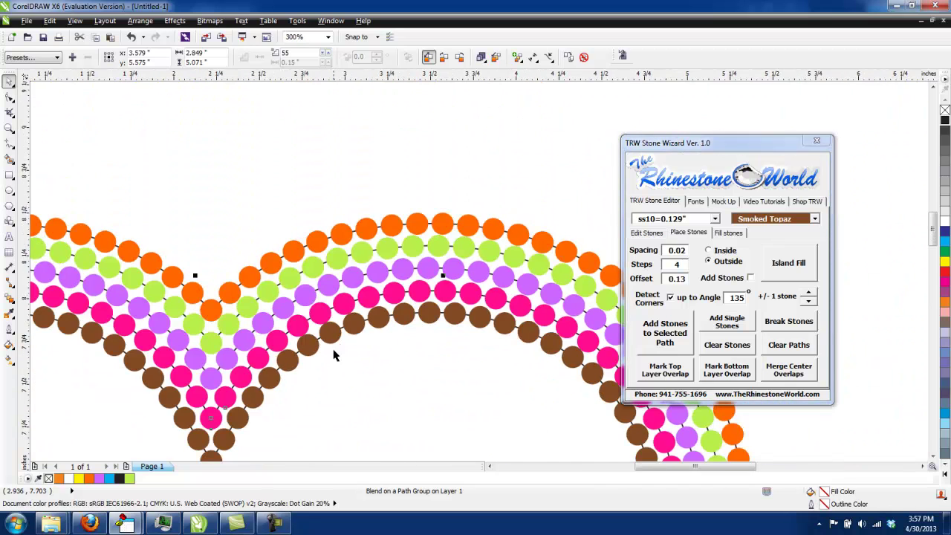
click(334, 355)
scroll(376, 382, down, 2)
scroll(496, 308, down, 1)
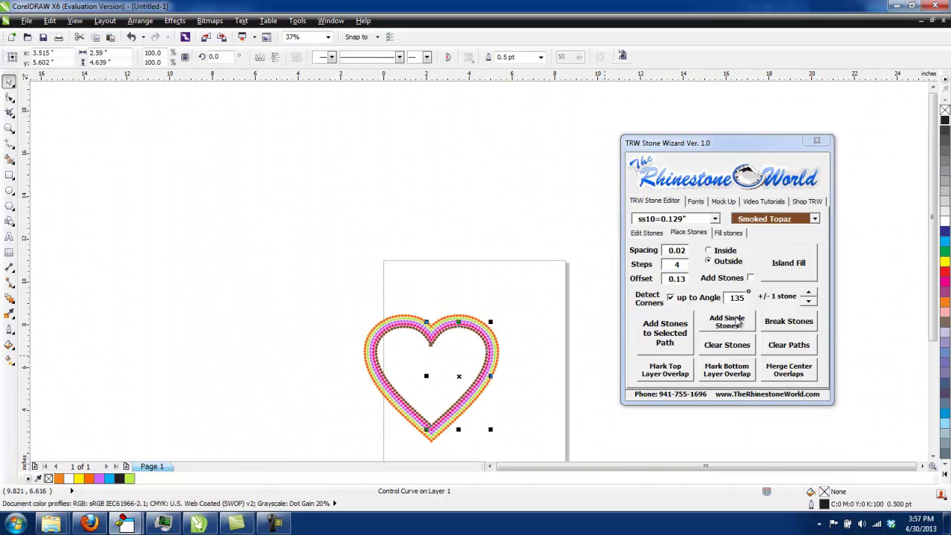
- Delete the entire five-row stone heart from the page
click(682, 279)
click(575, 360)
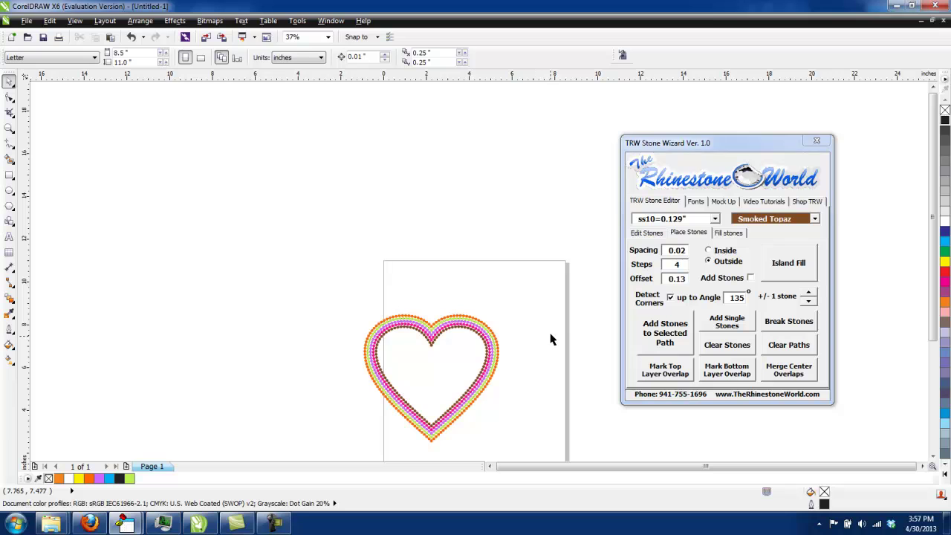
key(ctrl+a)
key(Delete)
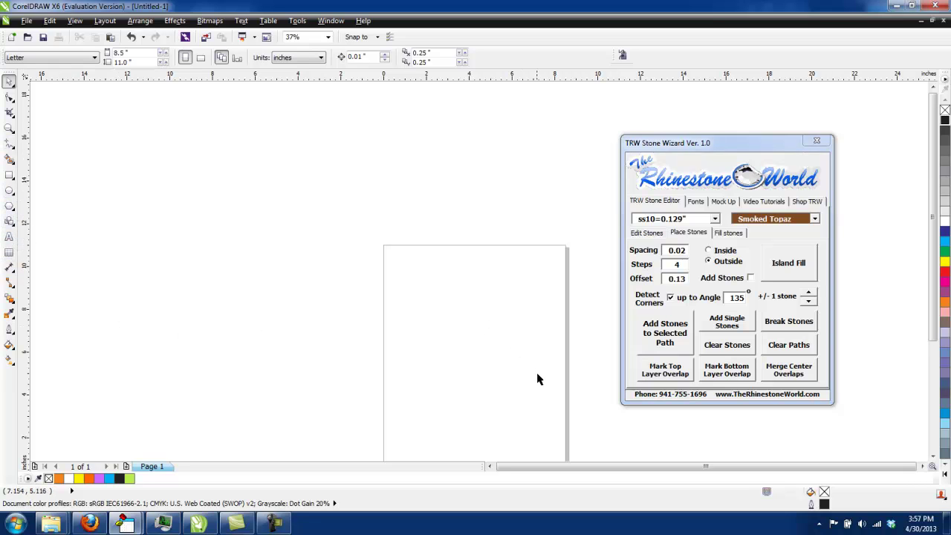
- Draw a basic heart shape on the page and widen it to about 5.36 in by 4.72 in
scroll(538, 379, up, 2)
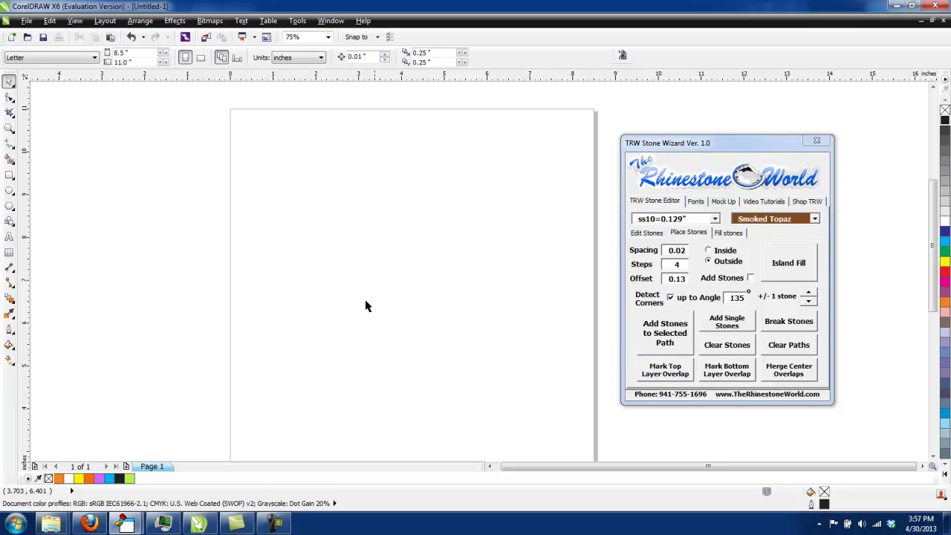
click(9, 220)
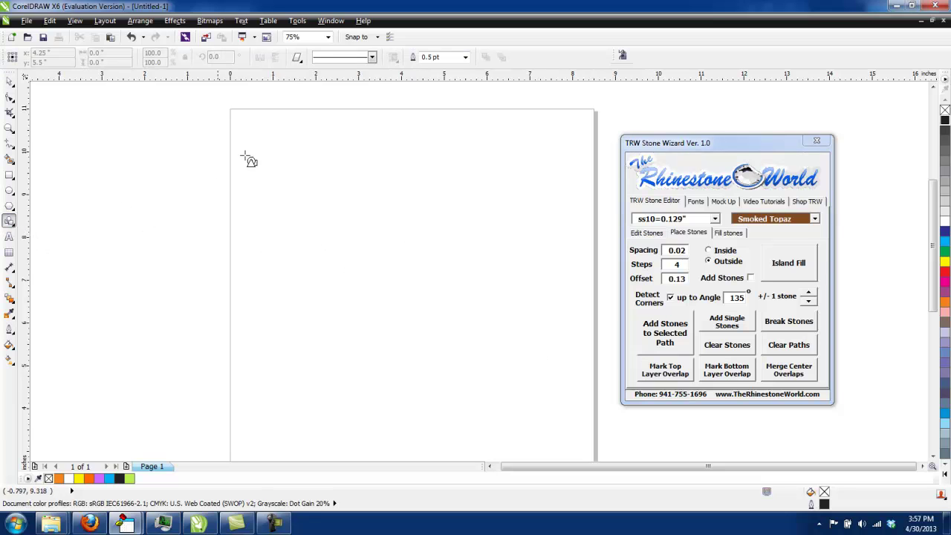
click(297, 59)
click(314, 113)
drag(169, 208, 384, 413)
click(9, 82)
drag(386, 310, 401, 311)
- Make two copies of the heart, one below and one to the right of the original
scroll(381, 327, down, 2)
scroll(520, 361, up, 1)
drag(242, 292, 307, 404)
right_click(381, 297)
click(359, 324)
click(359, 314)
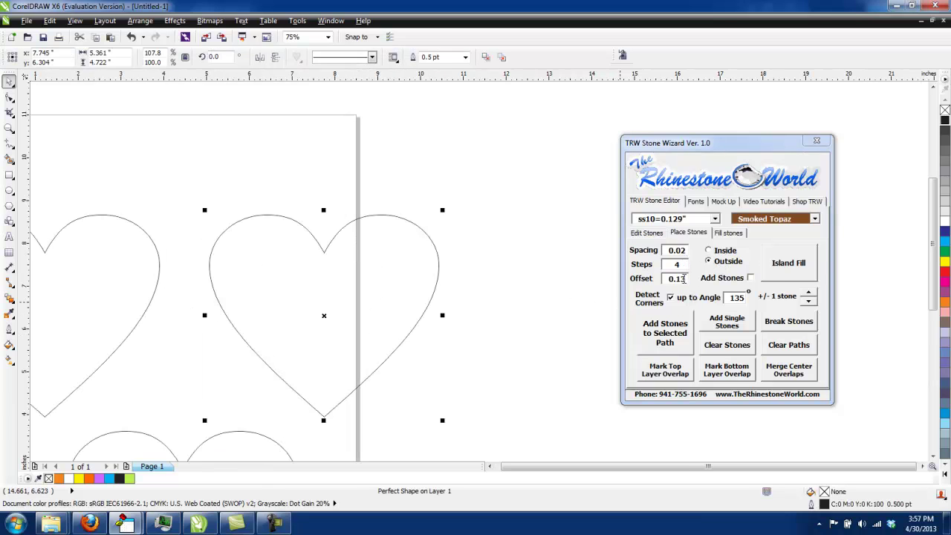
- Try an inside Island Fill on the right-hand heart with a 0.14 offset and the step count blank, and undo it
drag(684, 278, 689, 280)
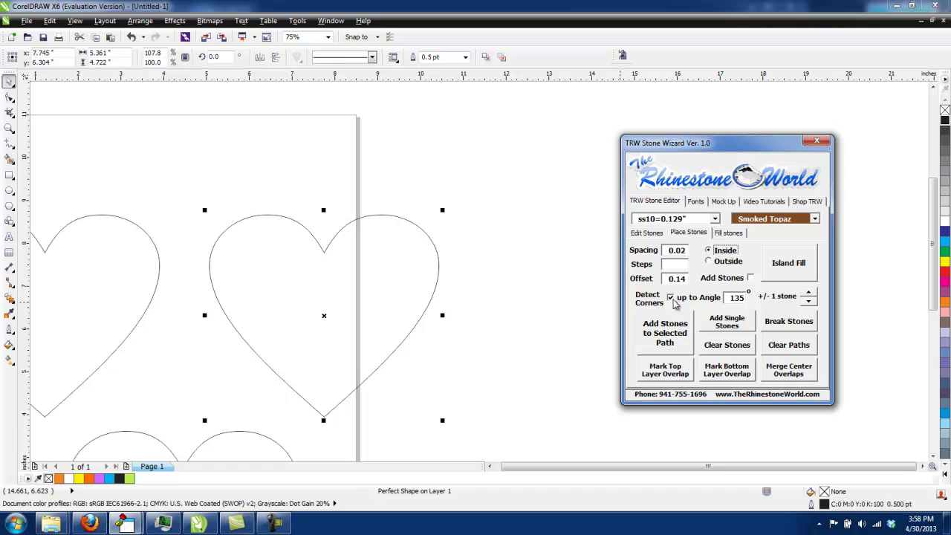
click(793, 272)
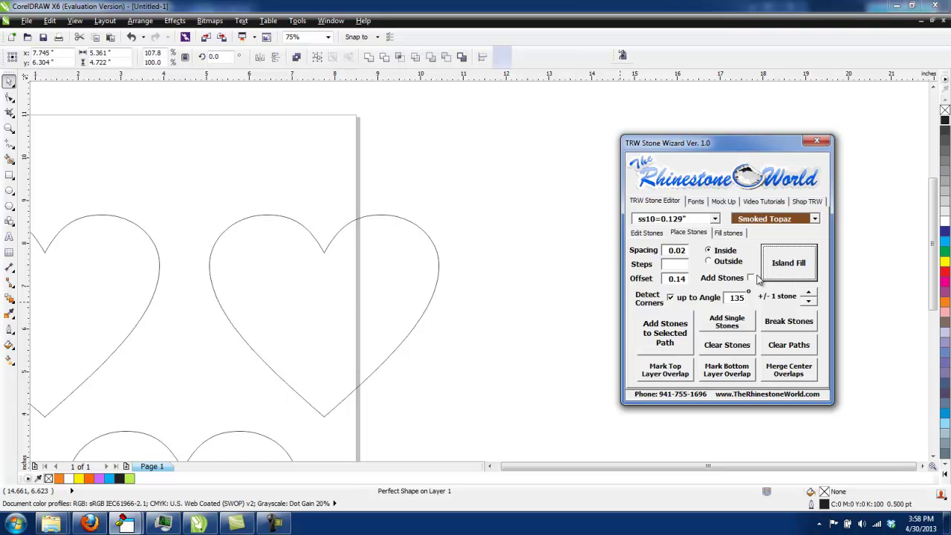
click(488, 309)
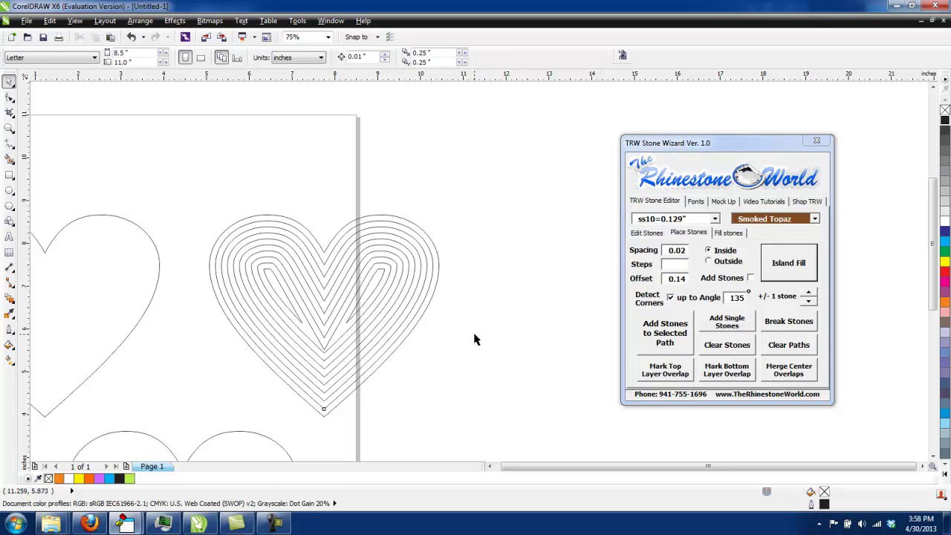
key(ctrl+z)
- Island-fill the inside of the right-hand heart with Hot Pink ss10 stones at 0.14 offset, with adding stones enabled
click(750, 277)
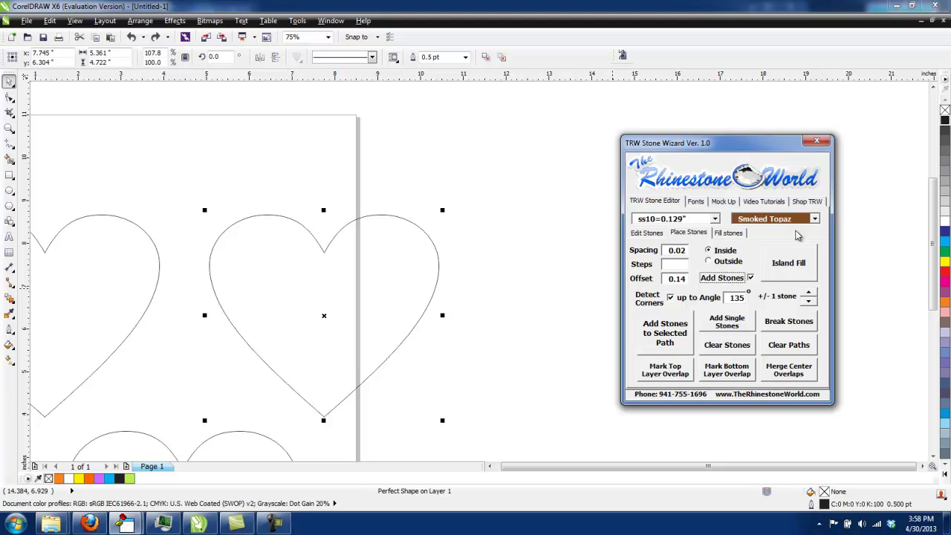
click(529, 289)
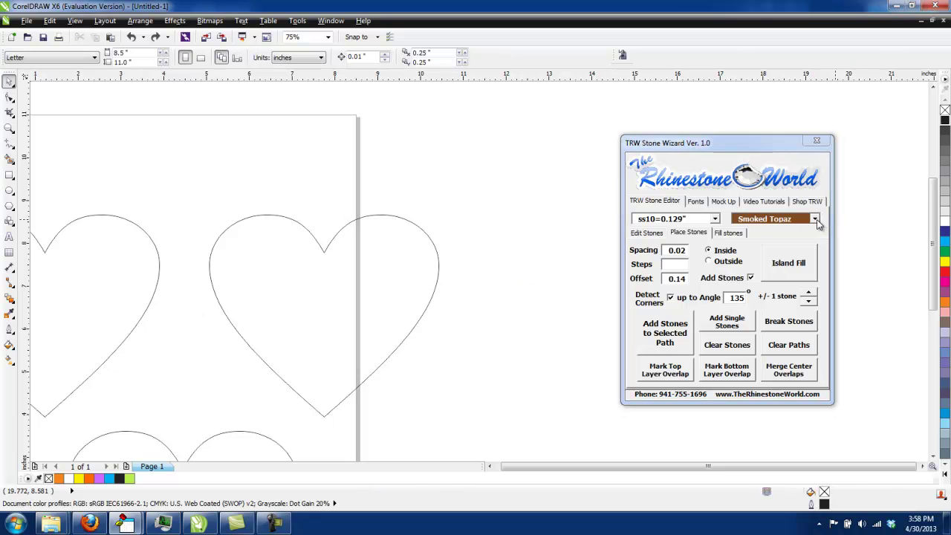
click(815, 219)
click(753, 363)
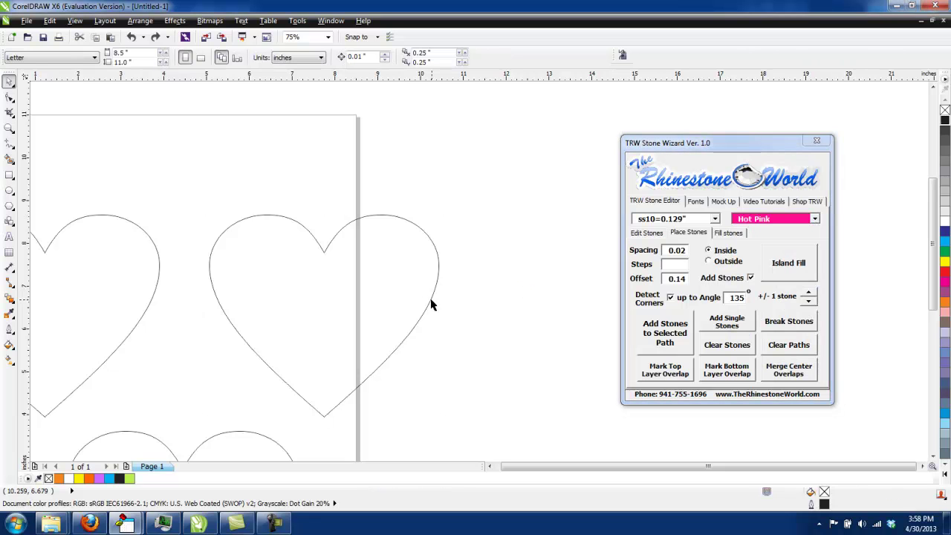
click(434, 302)
click(802, 268)
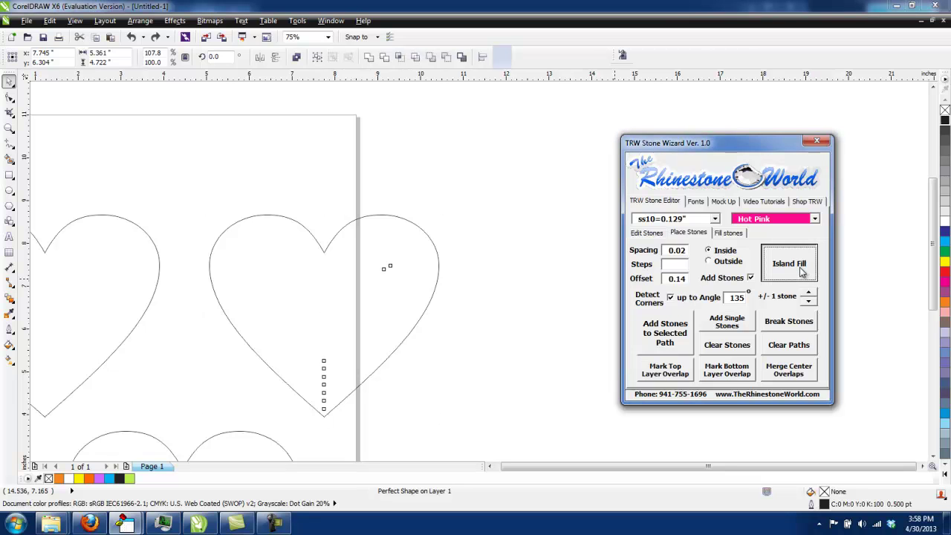
click(494, 344)
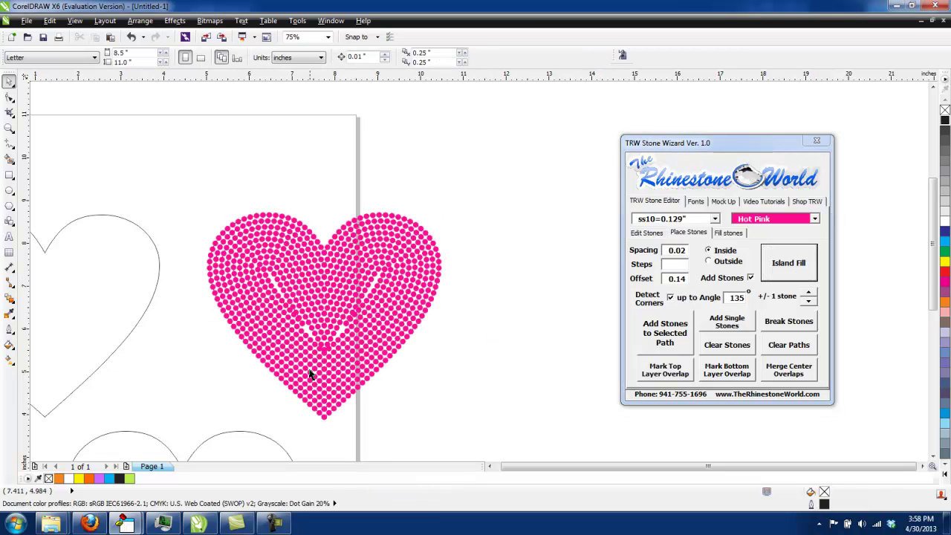
- Select the whole right-hand heart fill and merge its center overlaps
scroll(321, 418, up, 3)
scroll(428, 251, down, 3)
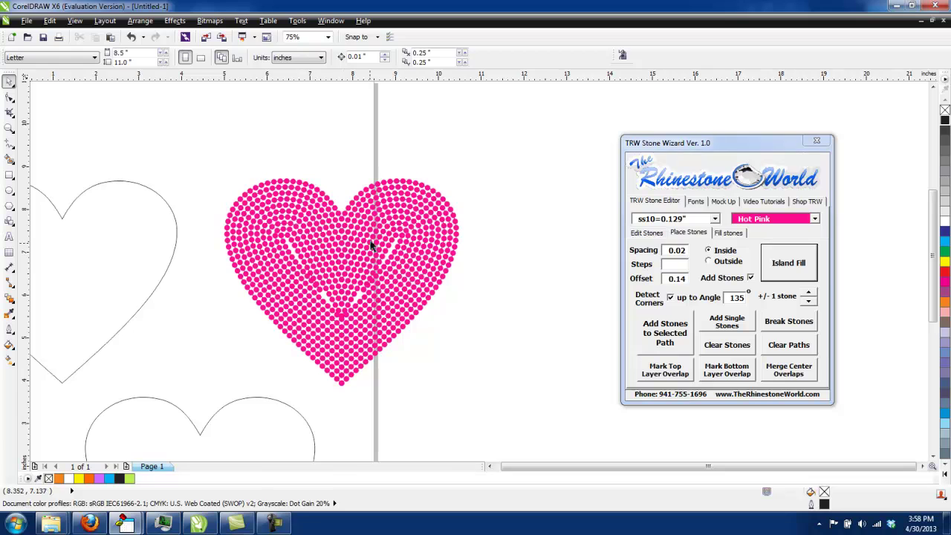
scroll(428, 250, up, 3)
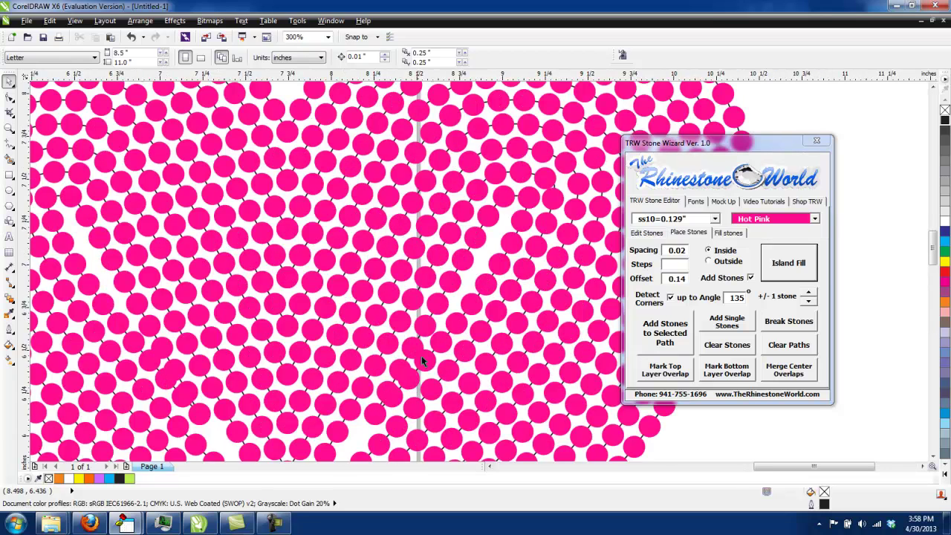
scroll(416, 367, down, 3)
drag(501, 256, 261, 435)
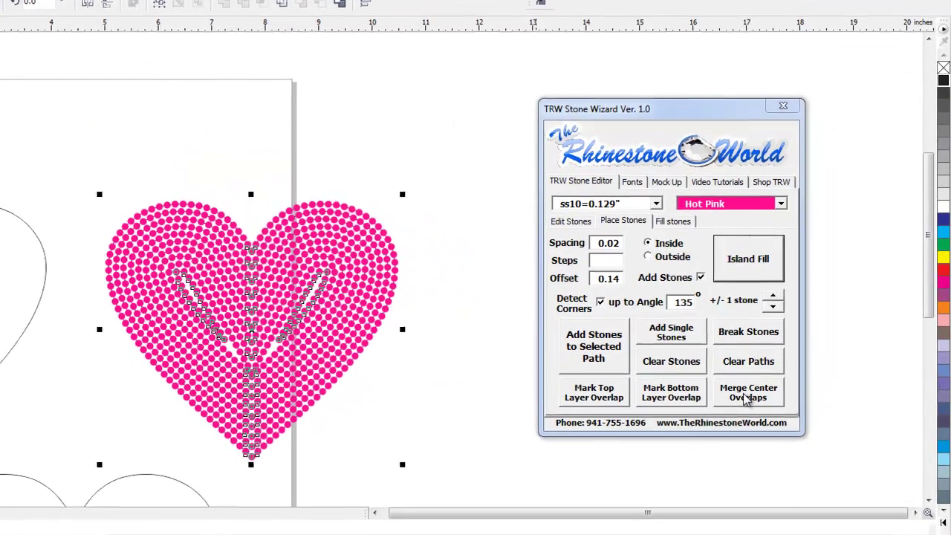
click(785, 373)
click(351, 282)
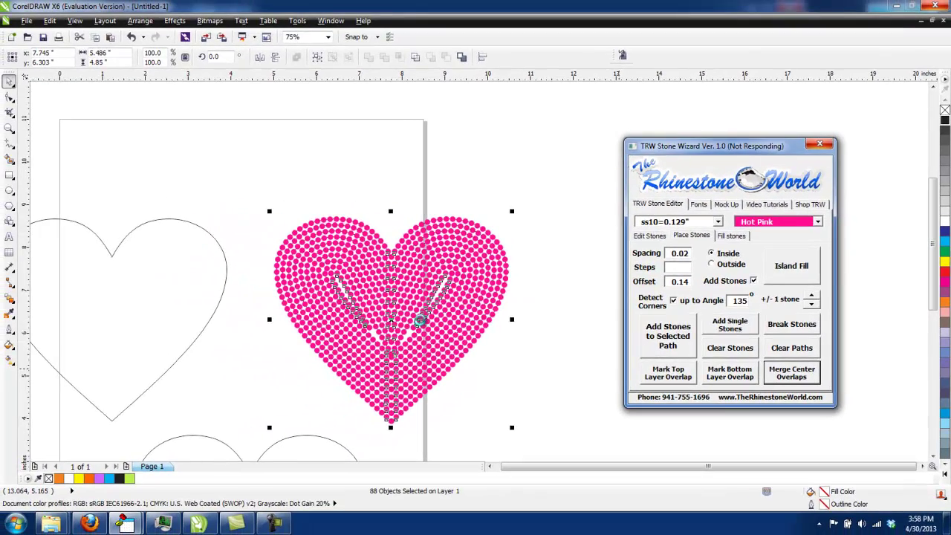
- Move individual stones by hand to even out the spacing along the right-hand heart's inner gaps
scroll(456, 272, up, 5)
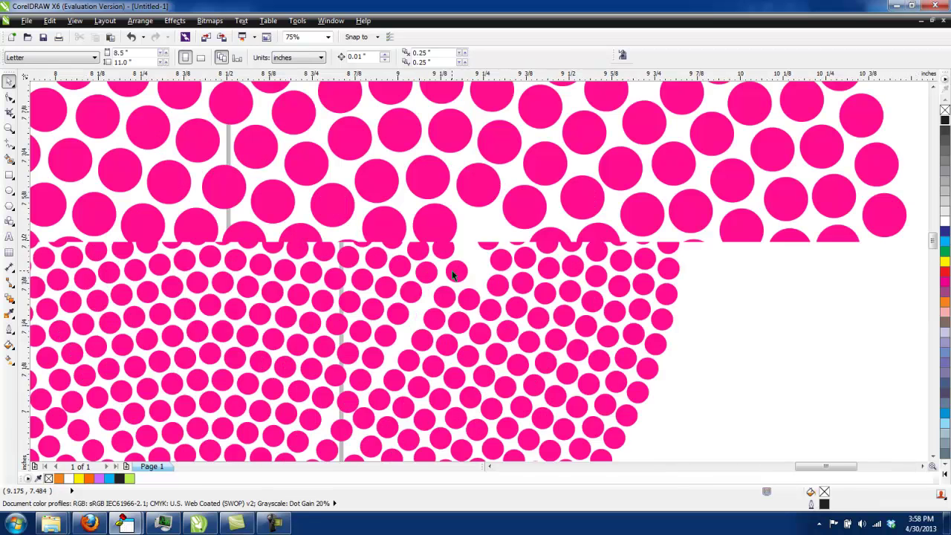
mouse_move(467, 272)
mouse_down()
mouse_move(484, 239)
mouse_move(498, 278)
mouse_move(457, 288)
mouse_up()
scroll(468, 333, down, 4)
click(600, 352)
scroll(308, 304, down, 2)
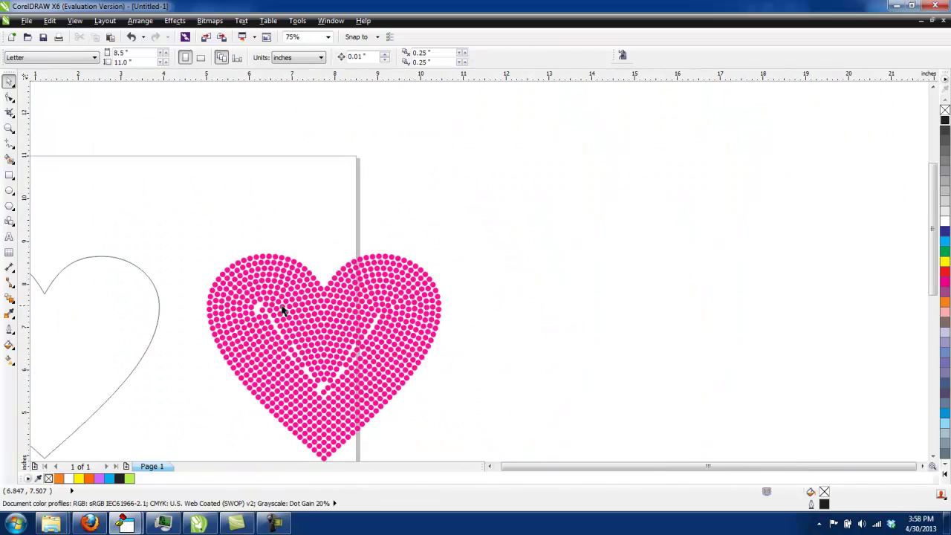
scroll(259, 314, up, 7)
drag(262, 341, 231, 262)
click(325, 314)
scroll(334, 327, down, 10)
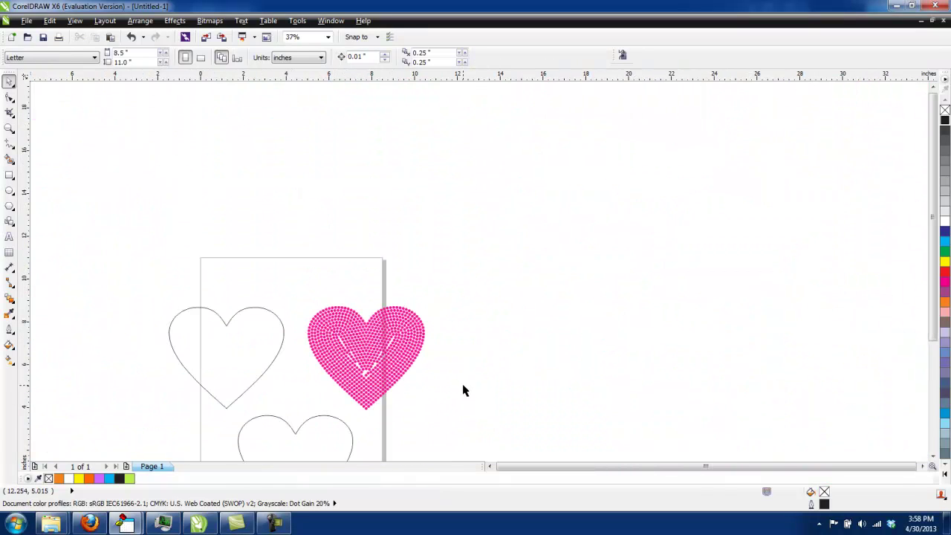
- Reopen the TRW Stone Wizard and place its window clear of the hearts
scroll(381, 346, down, 2)
click(622, 55)
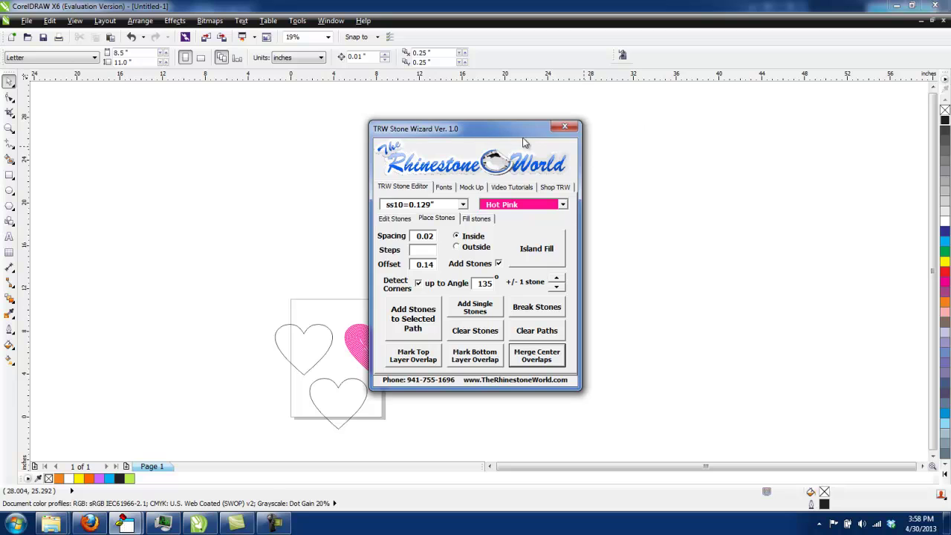
drag(505, 133, 690, 142)
- Apply a Horizontal Hatch Fill of Hot Pink ss10 stones to the left-hand heart at 0.04 spacing and 0.14 offset
click(332, 347)
scroll(332, 349, up, 2)
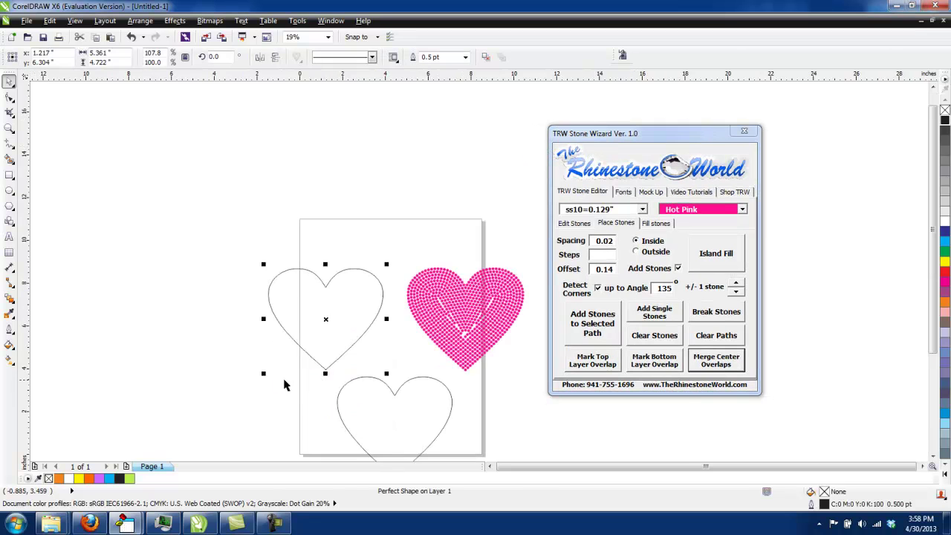
scroll(471, 248, down, 1)
scroll(479, 213, up, 1)
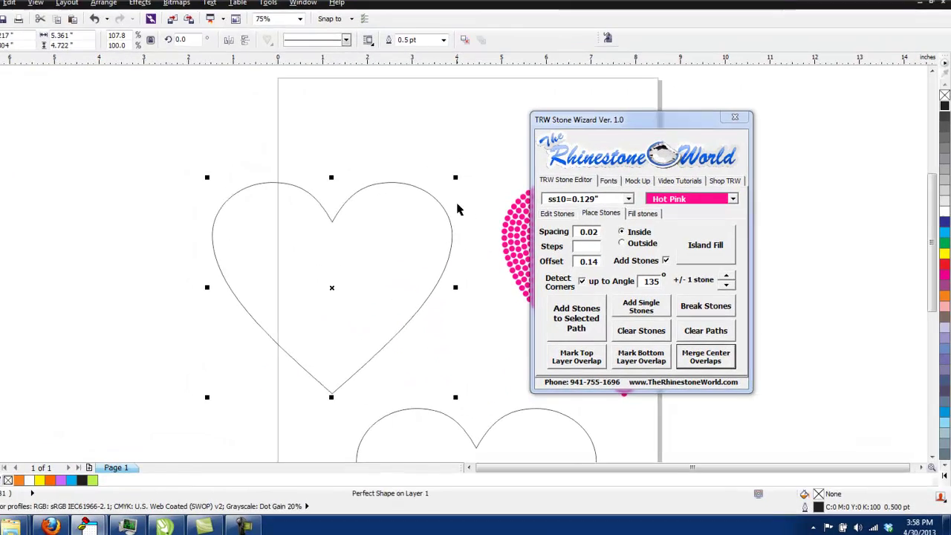
click(585, 171)
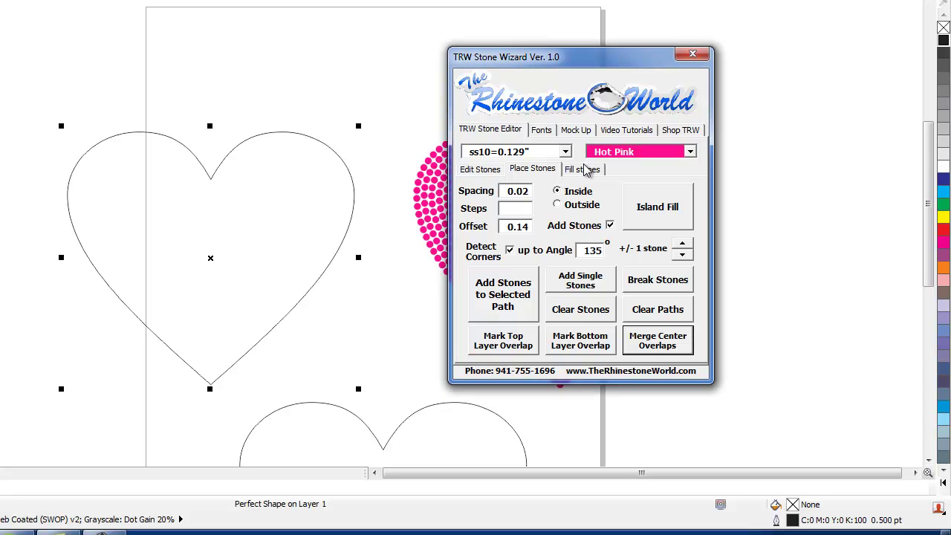
click(584, 171)
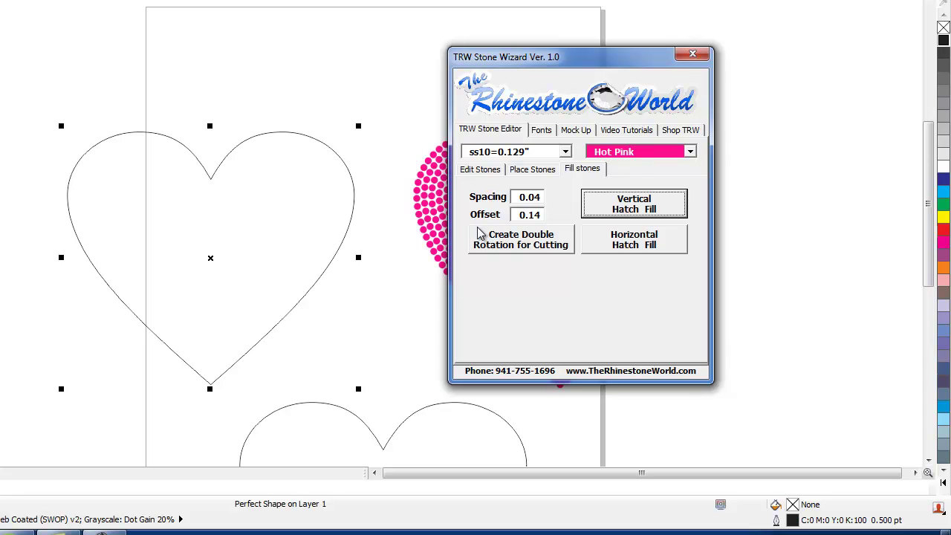
click(532, 170)
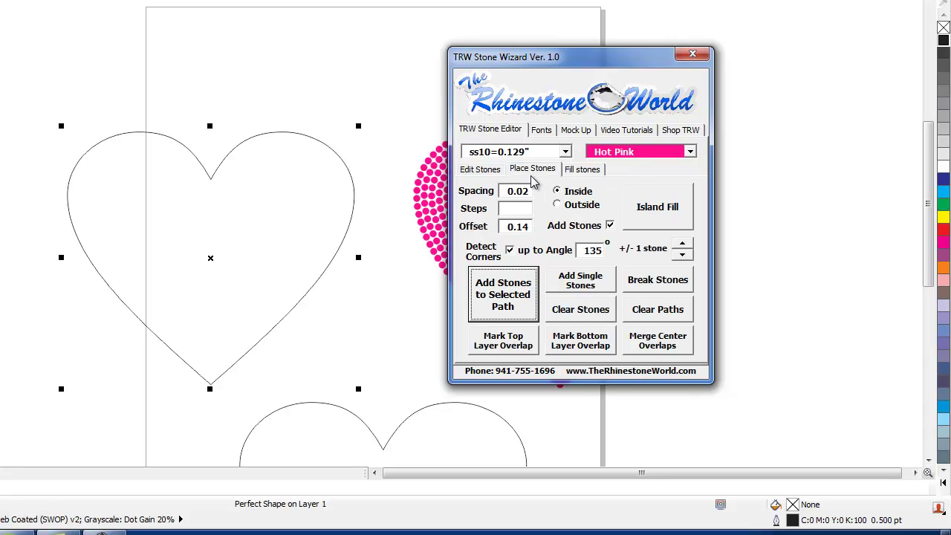
click(586, 169)
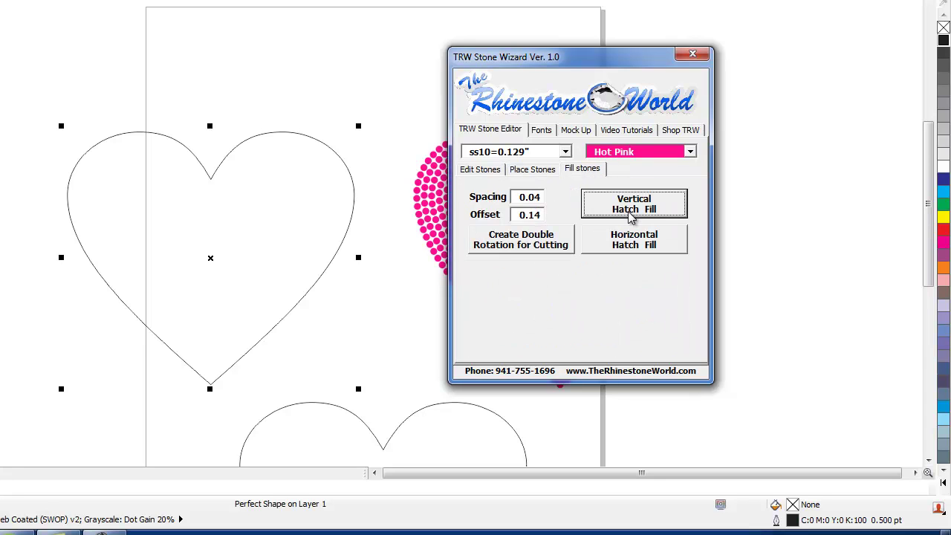
click(630, 245)
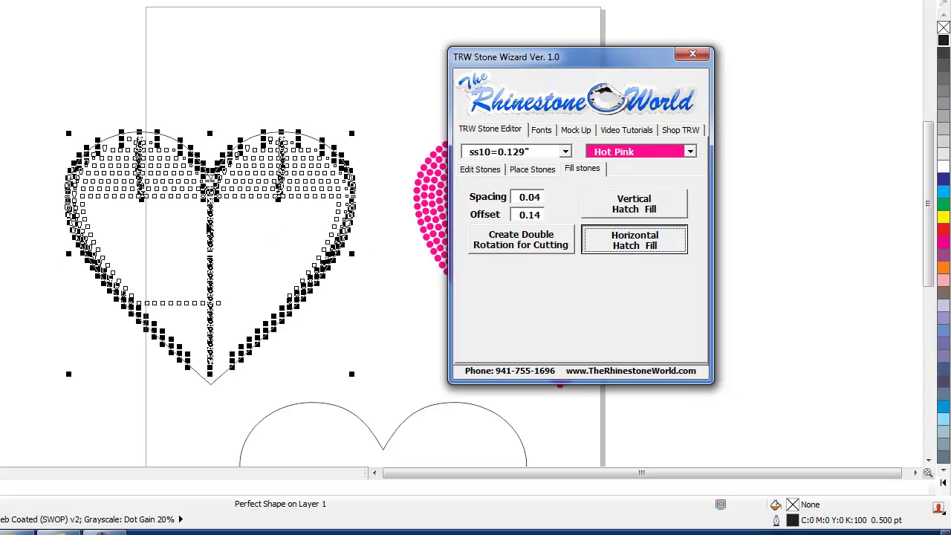
click(342, 232)
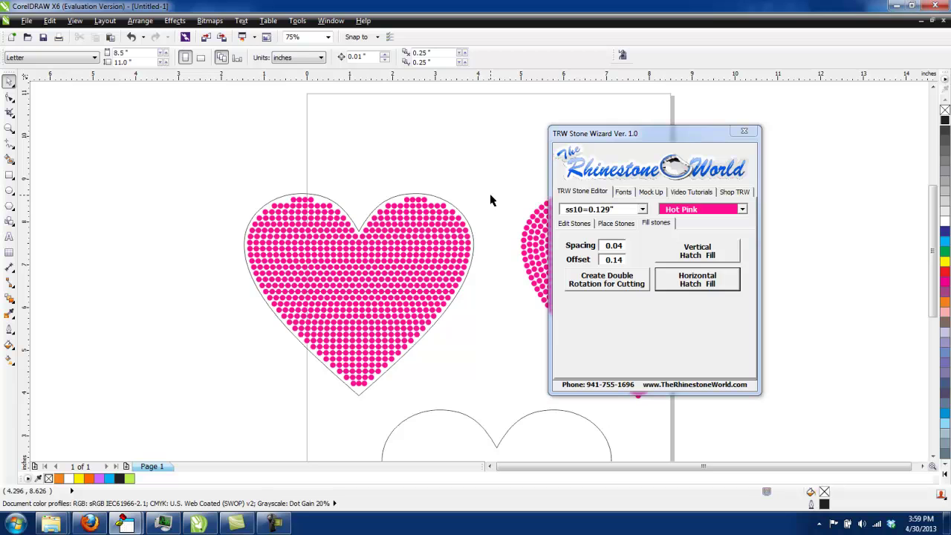
- Apply a Vertical Hatch Fill of Hot Pink ss10 stones to the lower heart at 0.04 spacing and 0.14 offset
scroll(468, 230, up, 2)
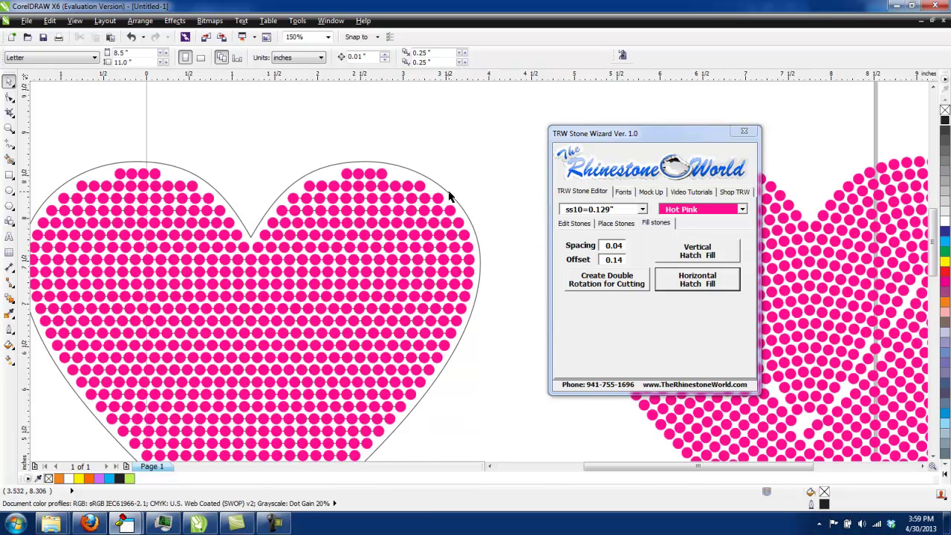
scroll(450, 197, up, 1)
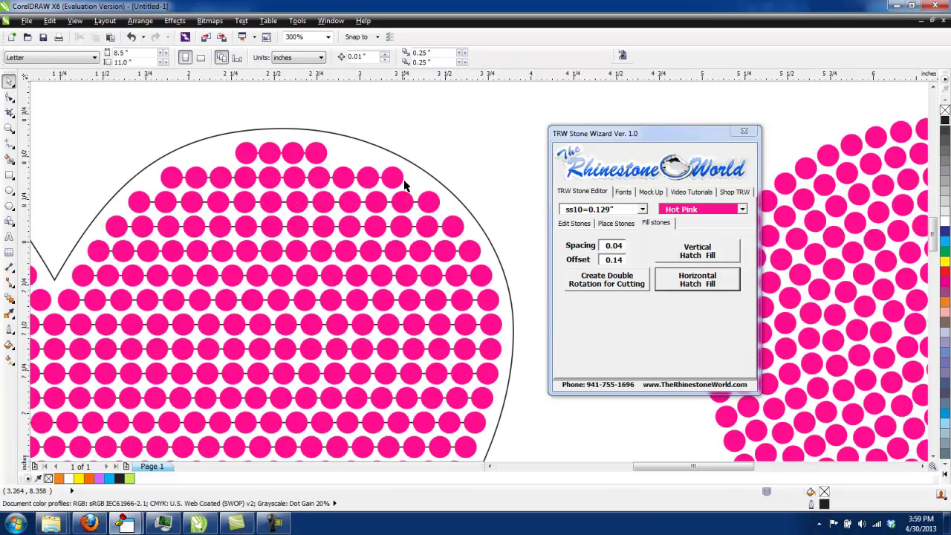
scroll(407, 191, down, 1)
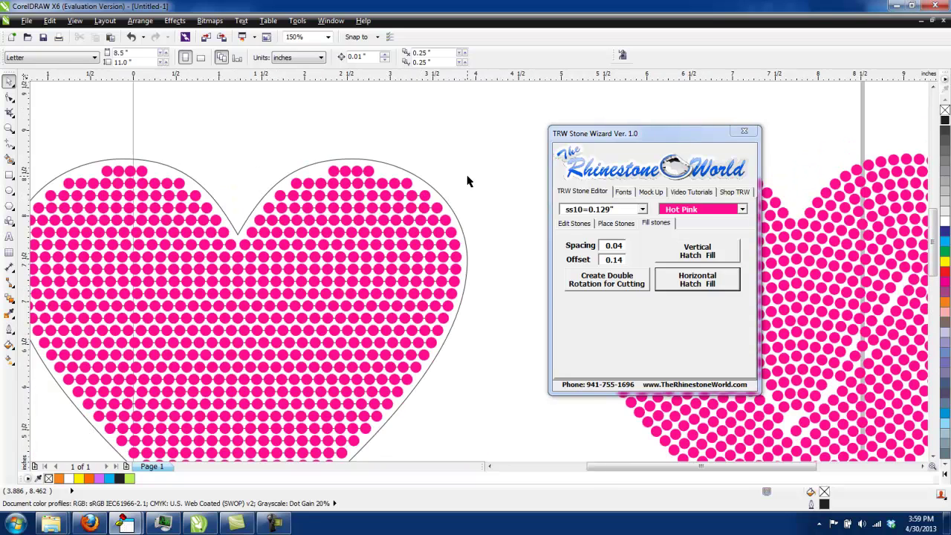
scroll(468, 181, down, 1)
scroll(518, 219, down, 2)
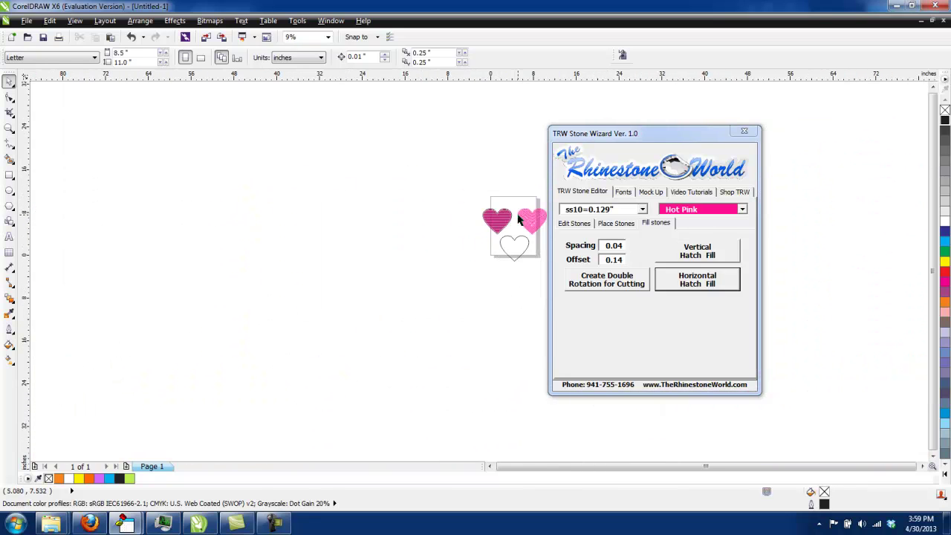
scroll(547, 223, up, 3)
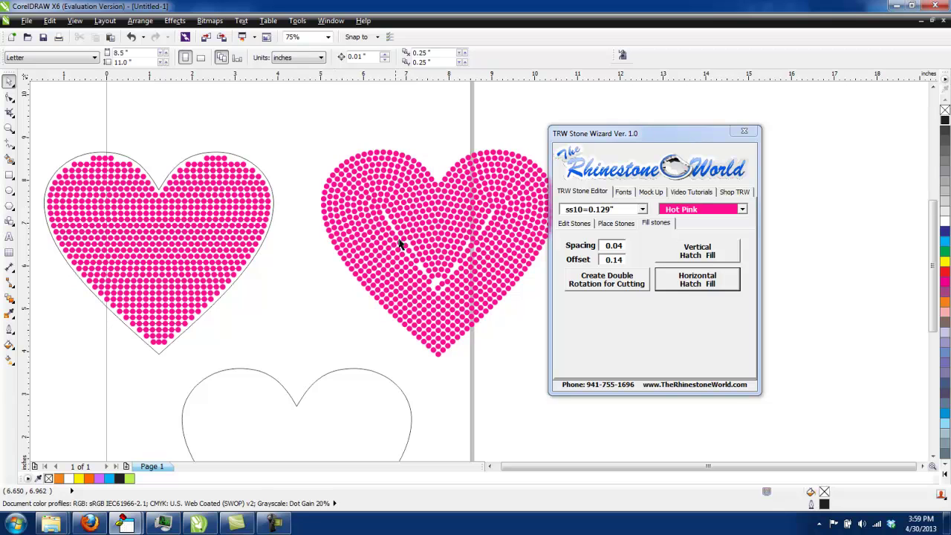
scroll(477, 240, down, 1)
click(444, 334)
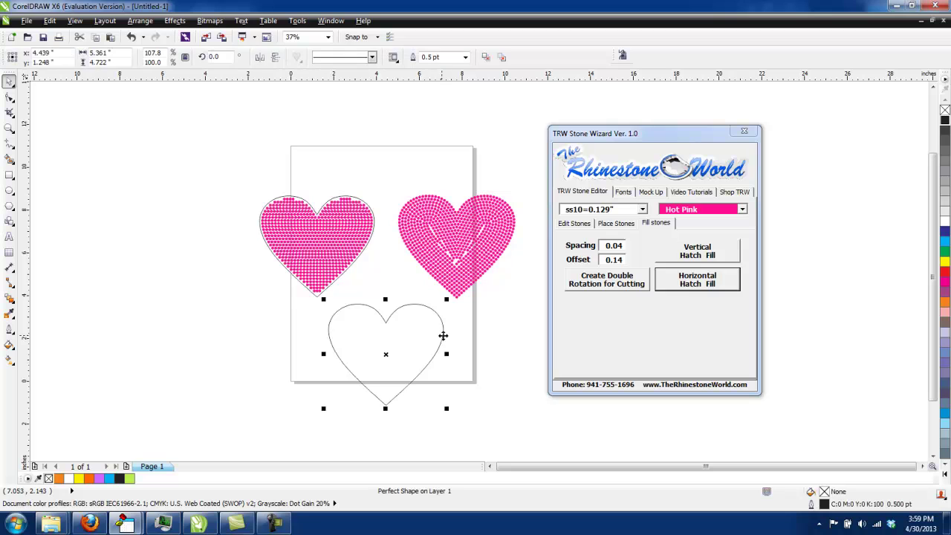
click(687, 257)
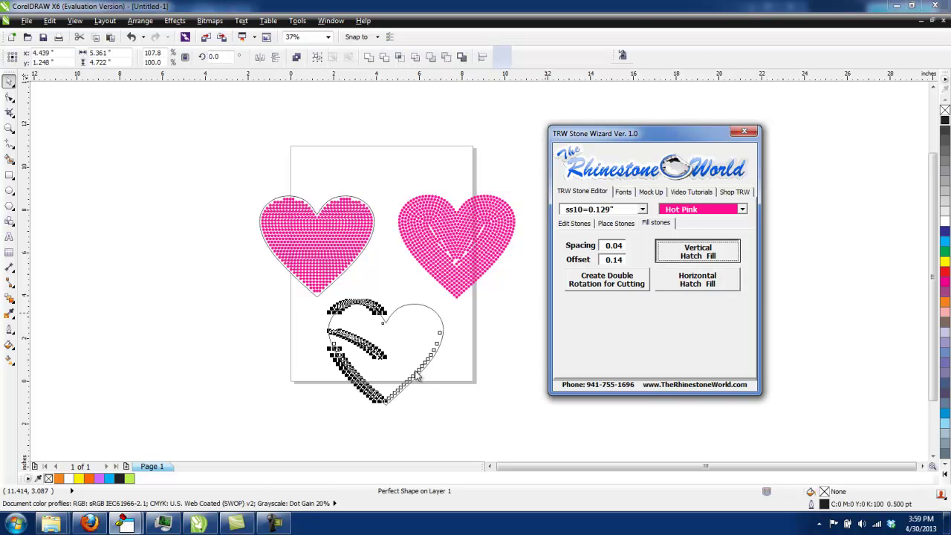
scroll(426, 376, up, 1)
scroll(428, 374, up, 1)
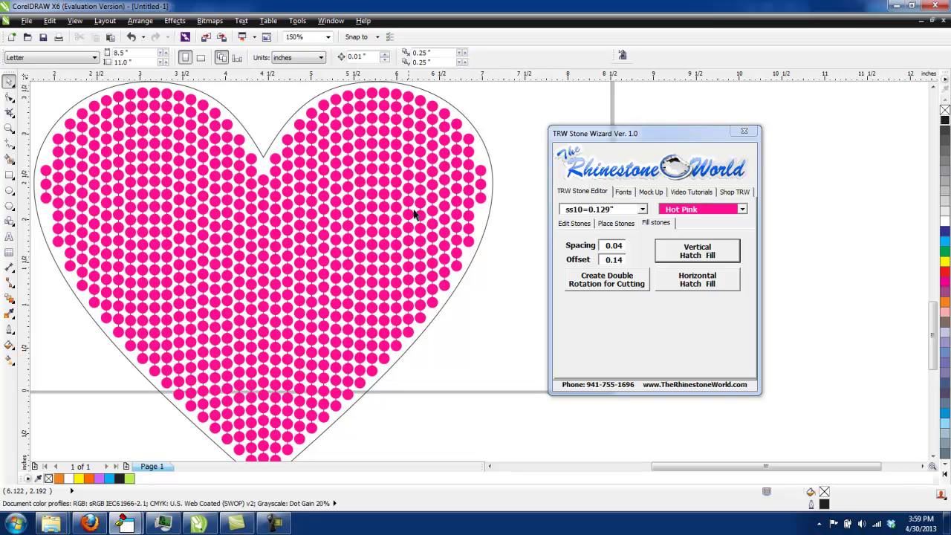
- Move two stones into the open gap at the lower tip of the right-hand heart's V-shaped space
scroll(496, 313, down, 4)
scroll(502, 280, up, 2)
scroll(454, 286, up, 4)
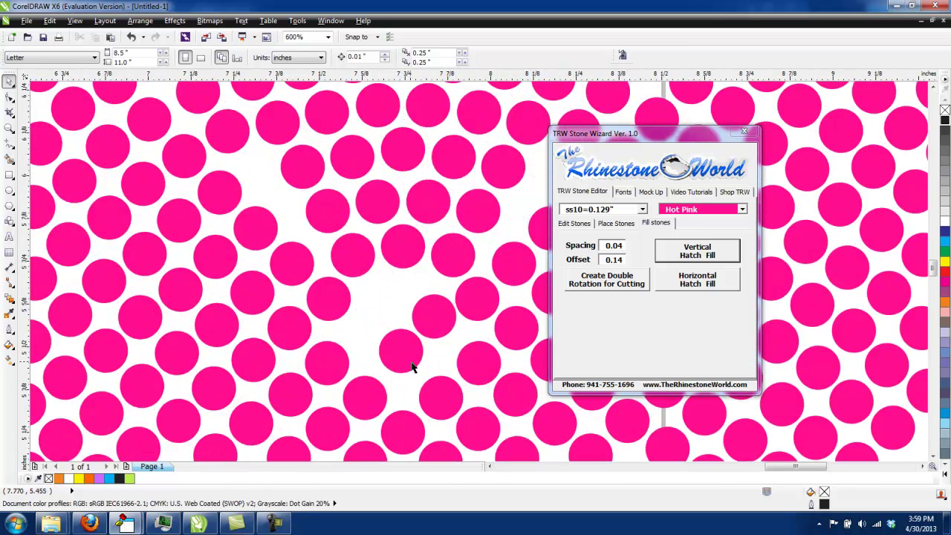
drag(407, 355, 370, 334)
drag(440, 327, 410, 305)
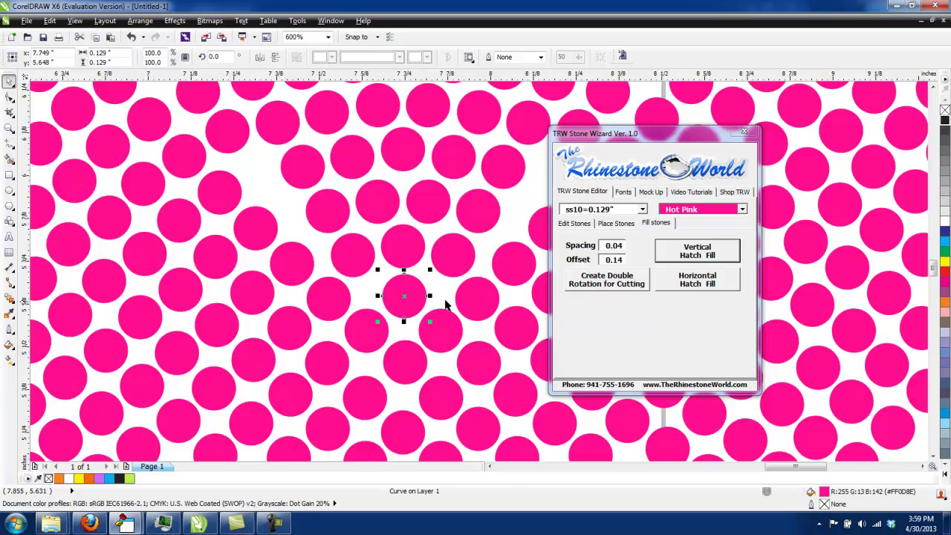
click(444, 297)
- Nudge more stones around the V-shaped gap of the right-hand heart to even out their spacing
scroll(443, 297, down, 1)
scroll(391, 253, up, 1)
drag(386, 256, 379, 262)
drag(352, 218, 339, 226)
drag(285, 242, 298, 228)
drag(243, 269, 251, 261)
drag(358, 218, 395, 211)
scroll(397, 245, down, 5)
click(456, 303)
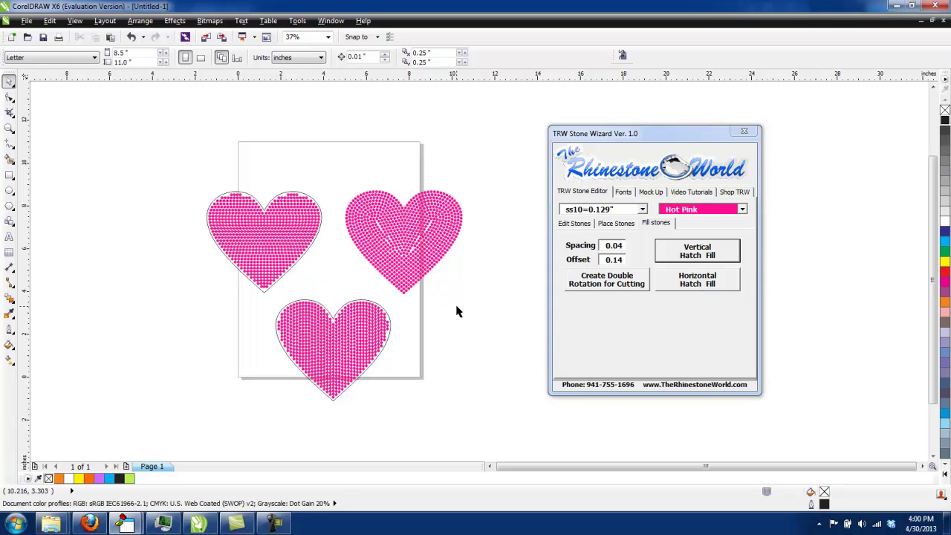
- Draw a rectangle about 4.56 in by 3.61 in to the right of the lower heart
click(9, 176)
drag(420, 301, 523, 385)
key(space)
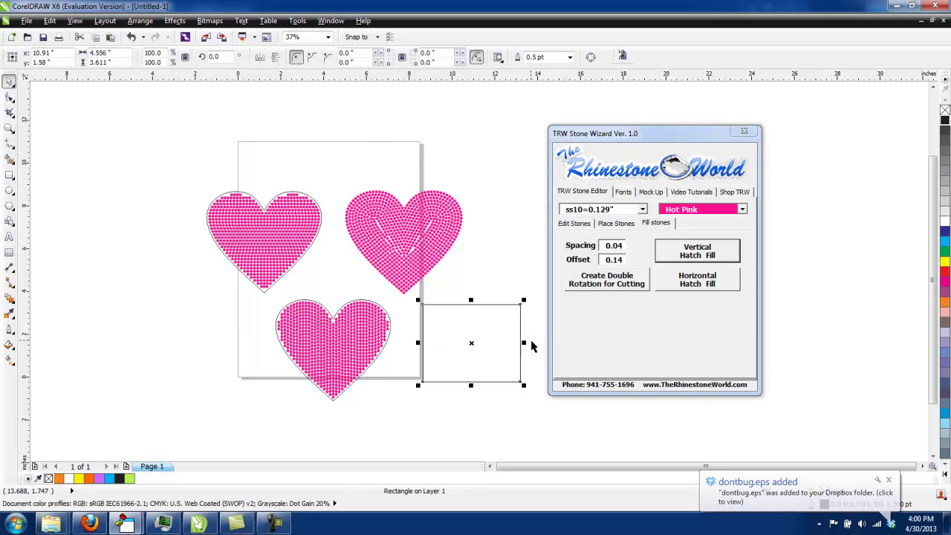
- Bring up the stone placement settings and make two copies of the rectangle, one directly below and one to the lower left
scroll(530, 344, up, 2)
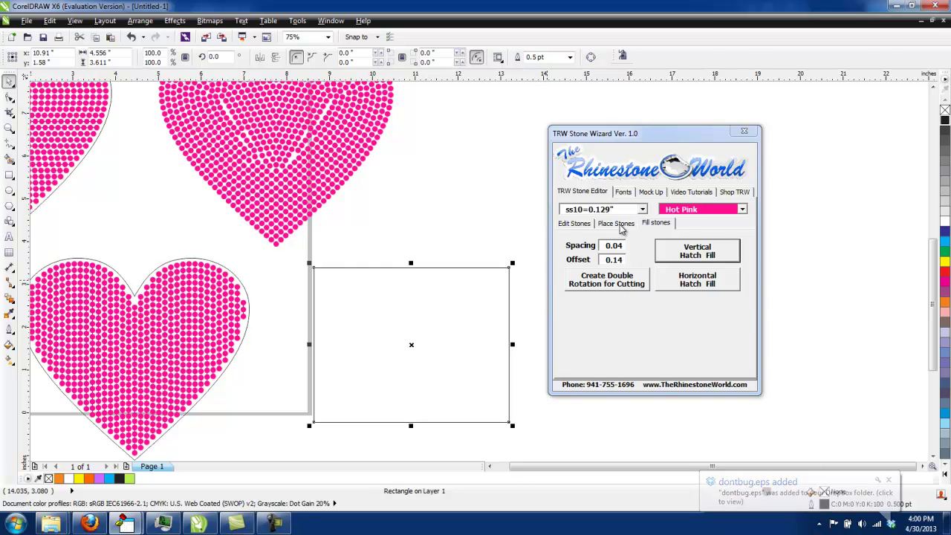
click(620, 225)
click(530, 311)
scroll(539, 364, down, 4)
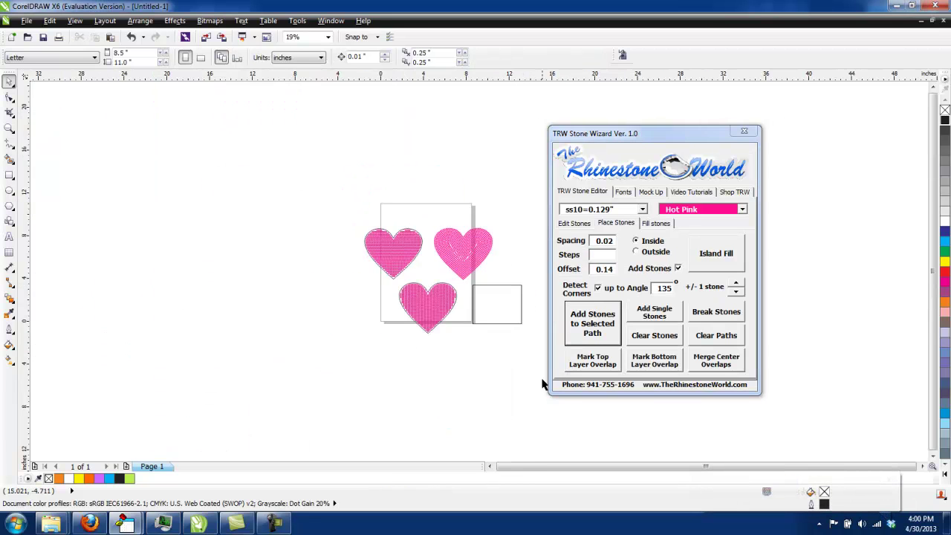
scroll(542, 384, up, 4)
drag(463, 129, 463, 290)
scroll(503, 257, down, 2)
drag(483, 228, 360, 273)
- Delete the three stone-filled hearts and move the lower-left rectangle up beside the original rectangle
drag(372, 230, 180, 100)
key(Delete)
scroll(310, 184, down, 2)
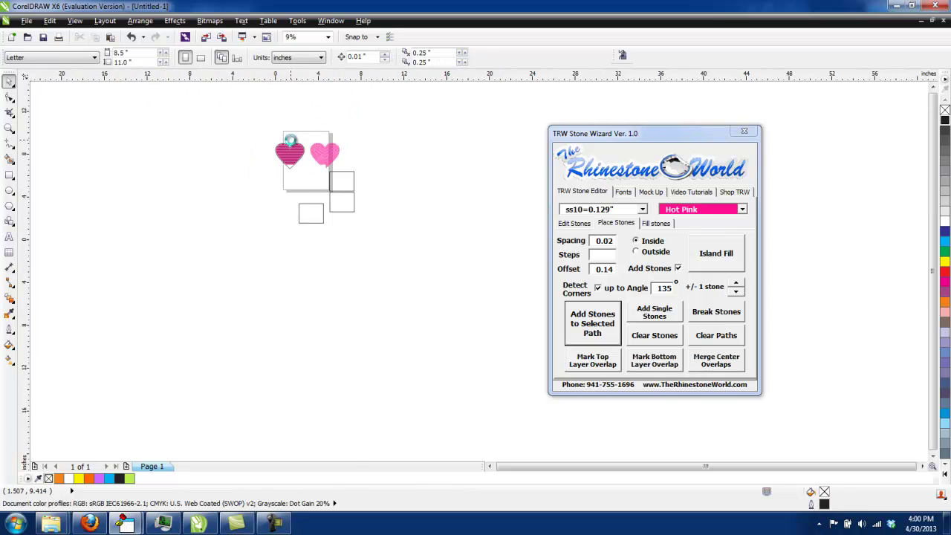
scroll(290, 139, up, 2)
drag(419, 401, 431, 267)
scroll(483, 274, down, 1)
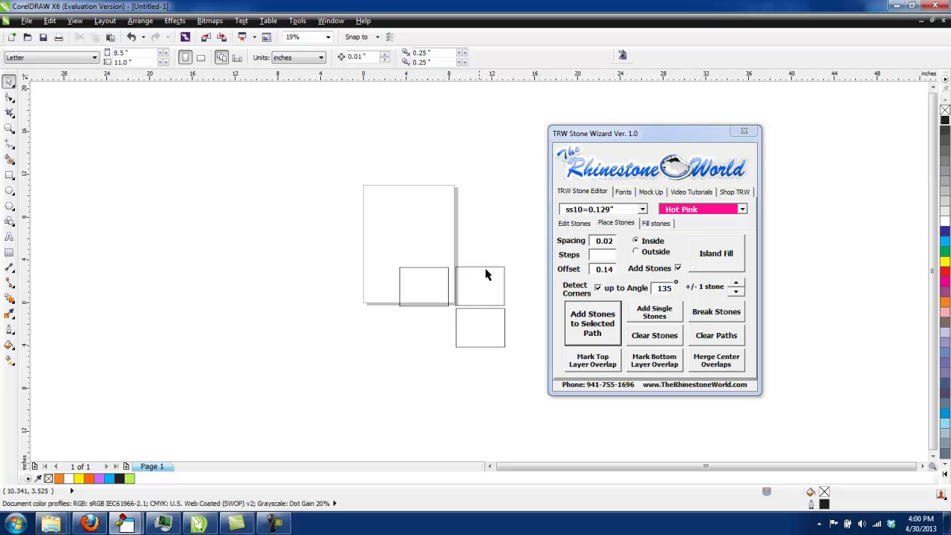
- Island-fill the inside of the original rectangle with Hot Pink ss10 stones at 0.02 spacing and 0.14 offset, with corner detection up to 135°
scroll(483, 274, up, 1)
click(501, 291)
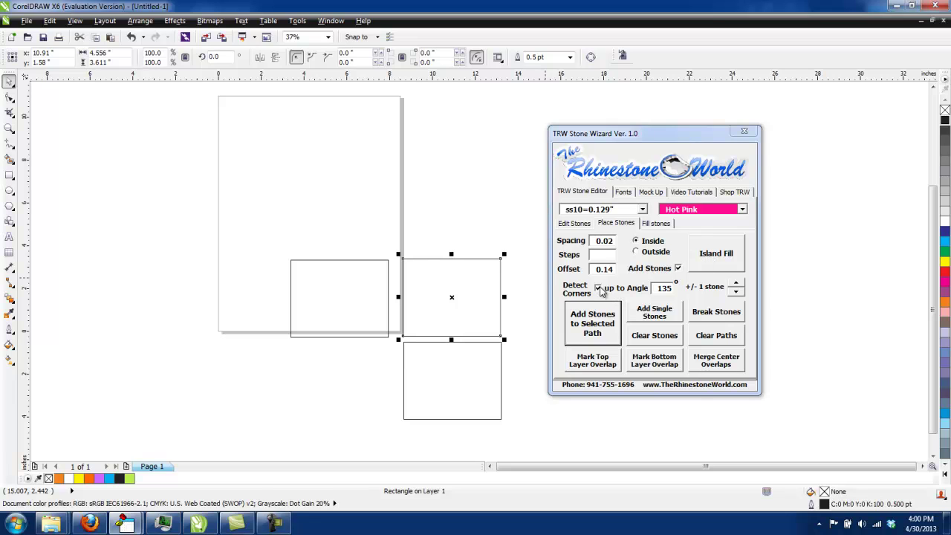
click(705, 263)
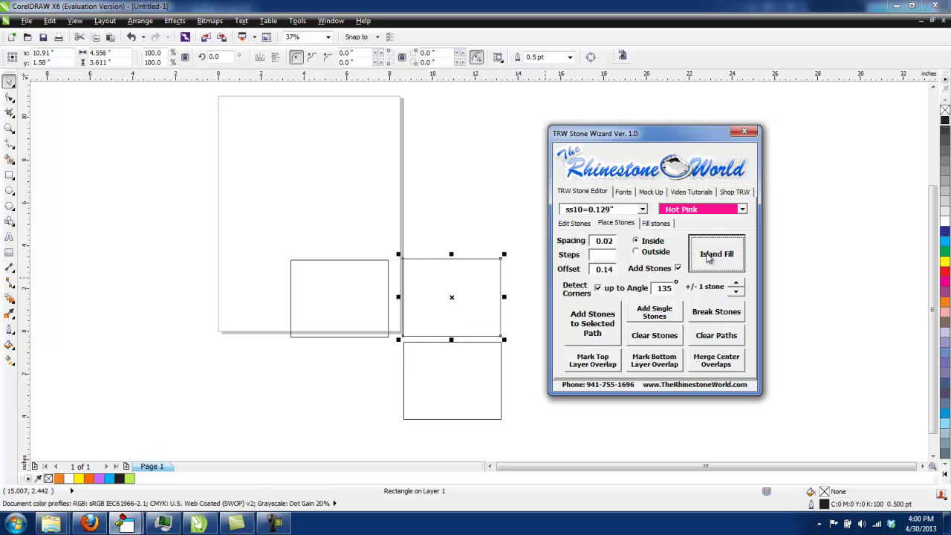
click(522, 234)
scroll(471, 306, up, 1)
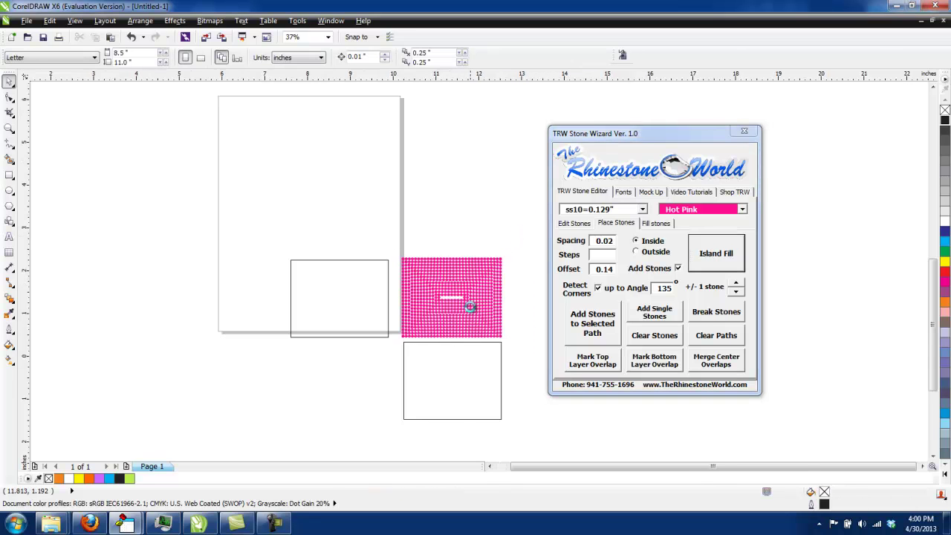
- Horizontally hatch-fill the left rectangle with Hot Pink ss10 stones at 0.04 spacing and 0.14 offset
scroll(470, 307, up, 2)
scroll(481, 252, up, 1)
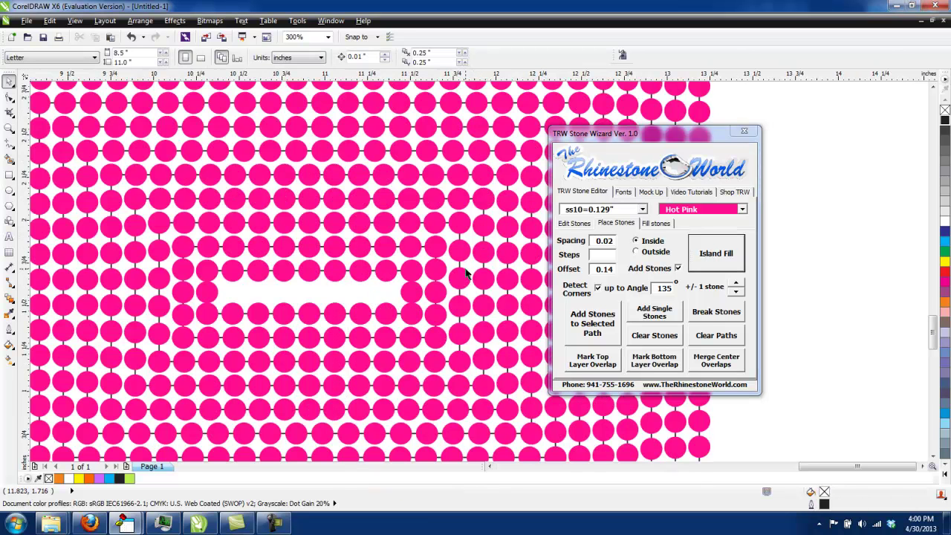
scroll(466, 274, down, 2)
scroll(346, 219, up, 2)
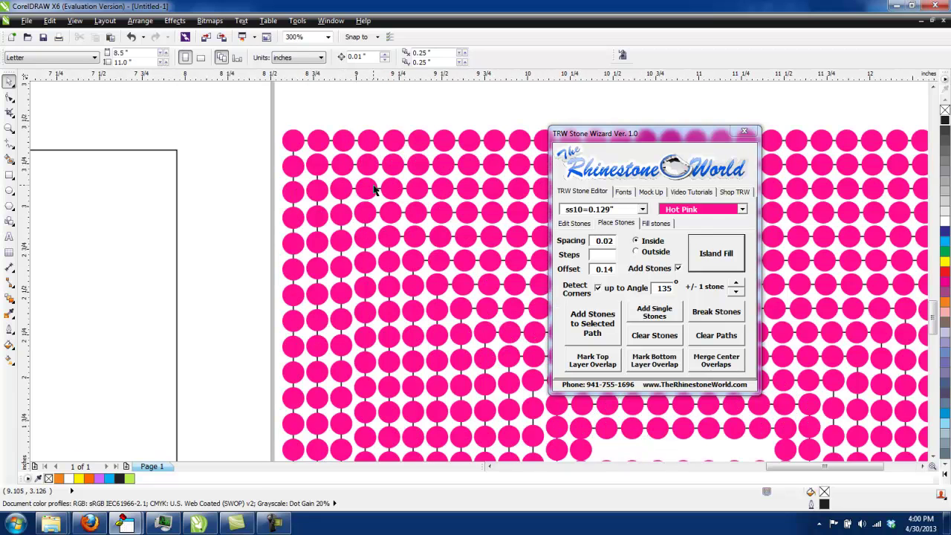
scroll(395, 230, down, 2)
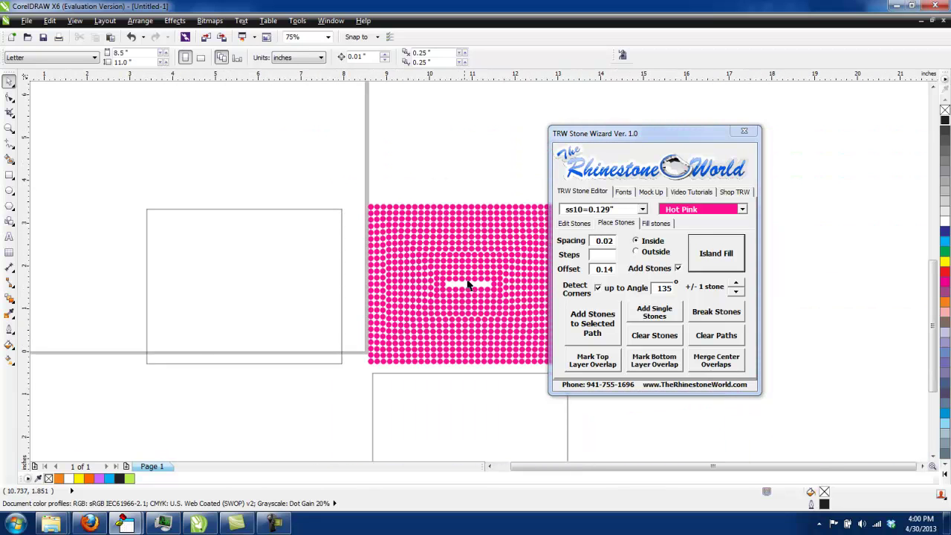
click(341, 272)
click(653, 225)
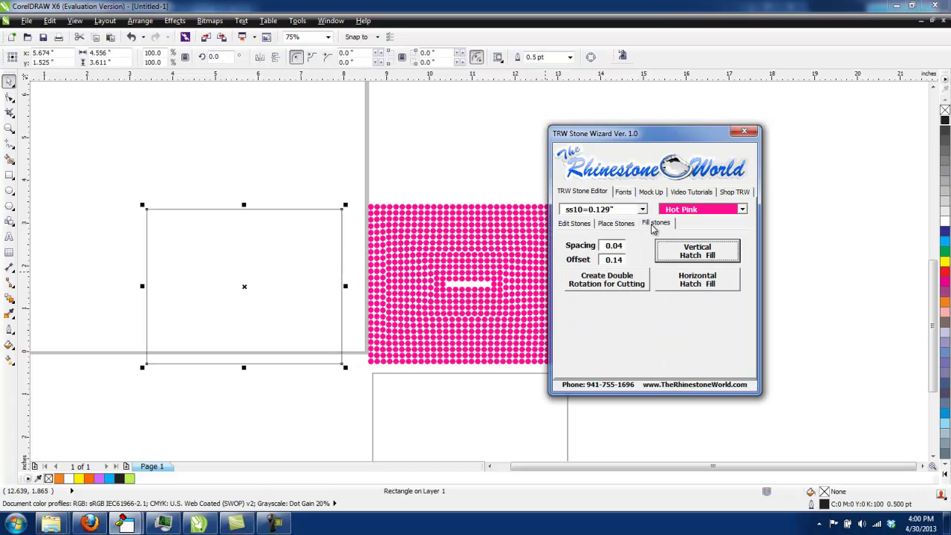
click(692, 281)
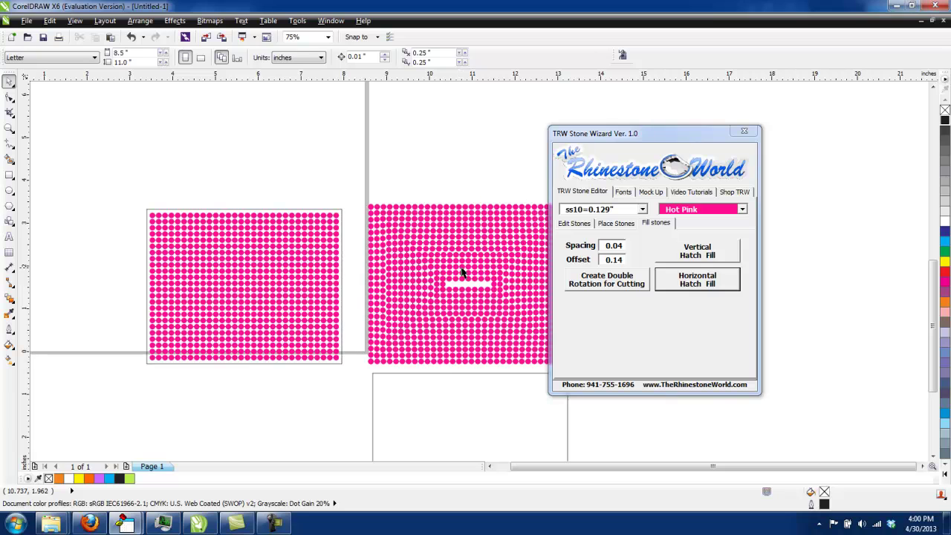
- Vertically hatch-fill the lower rectangle with Hot Pink ss10 stones at 0.04 spacing and 0.14 offset
click(411, 373)
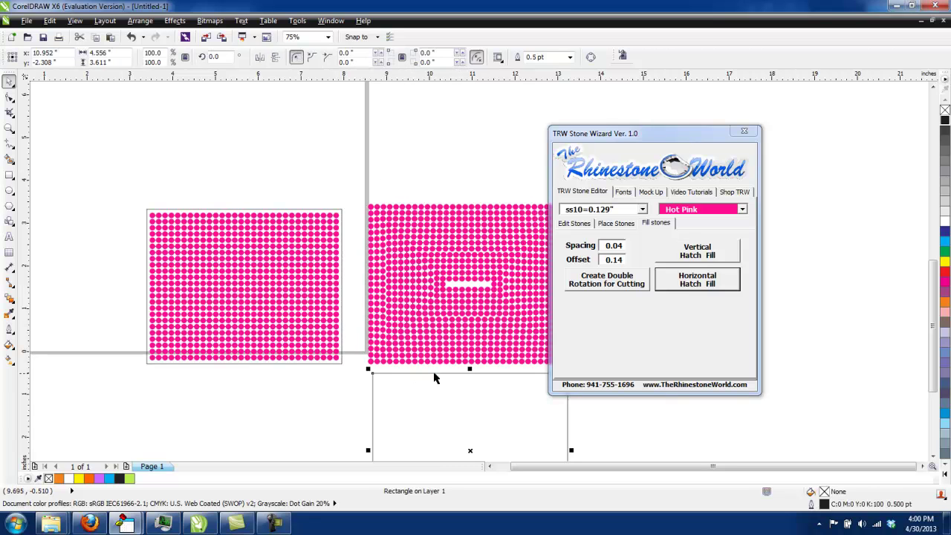
click(687, 254)
click(323, 412)
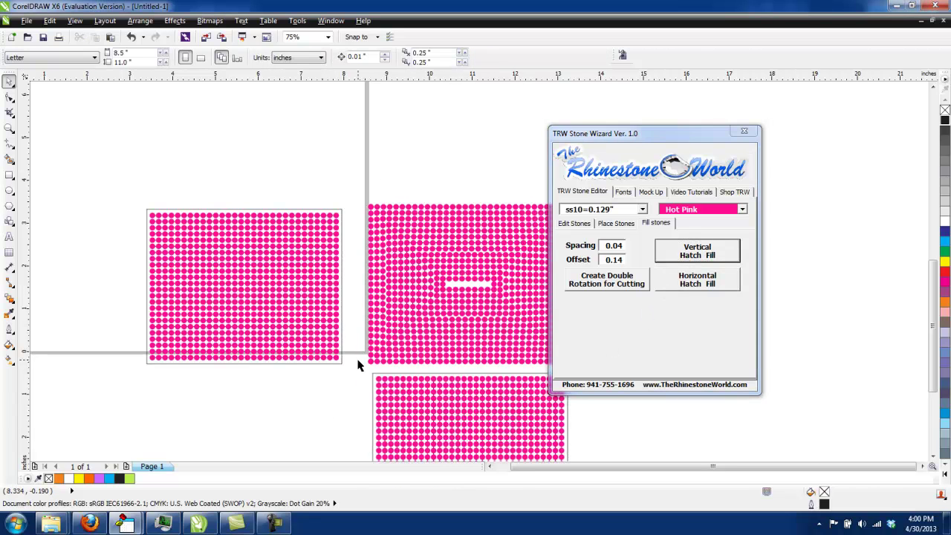
scroll(446, 420, down, 1)
scroll(446, 422, up, 1)
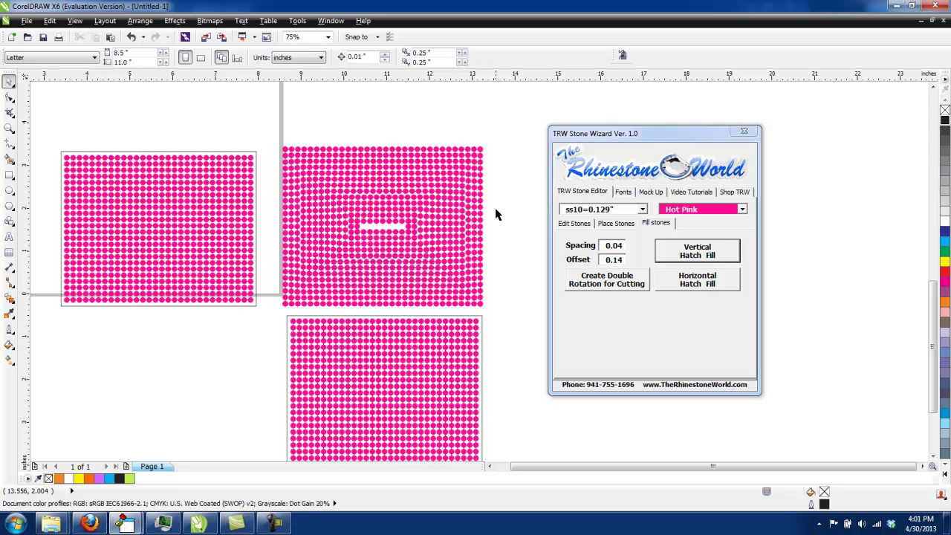
- Undo both hatch fills and the island fill of the original rectangle
key(ctrl+z)
key(ctrl+z)
key(ctrl+z)
key(ctrl+z)
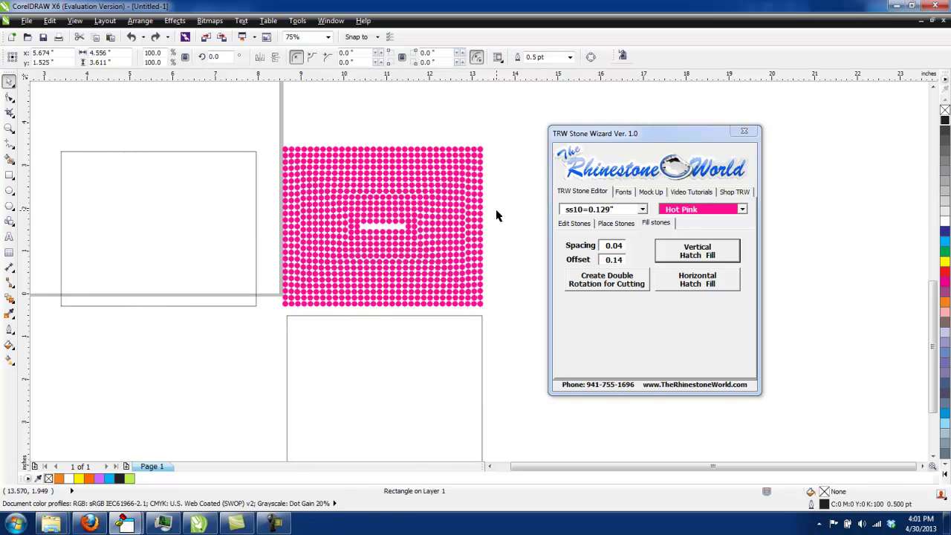
key(ctrl+z)
key(ctrl+z)
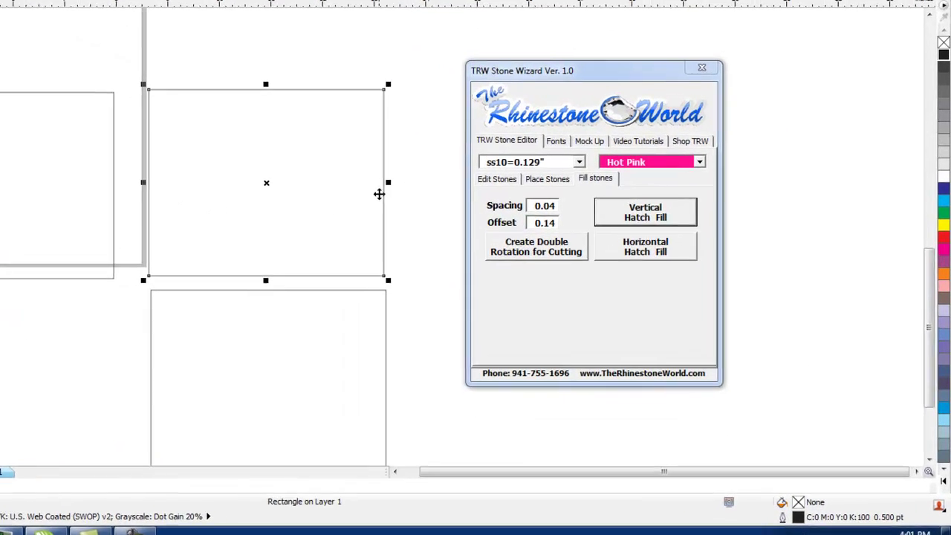
- Add Hot Pink ss10 stones along the original rectangle's path at 0.02 spacing with corner detection off, and inspect its lower corners
click(602, 221)
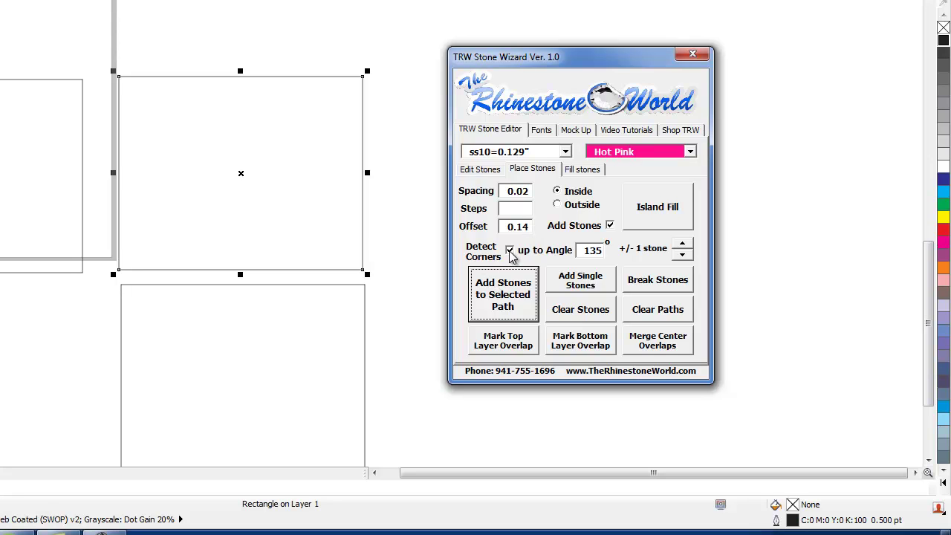
click(369, 225)
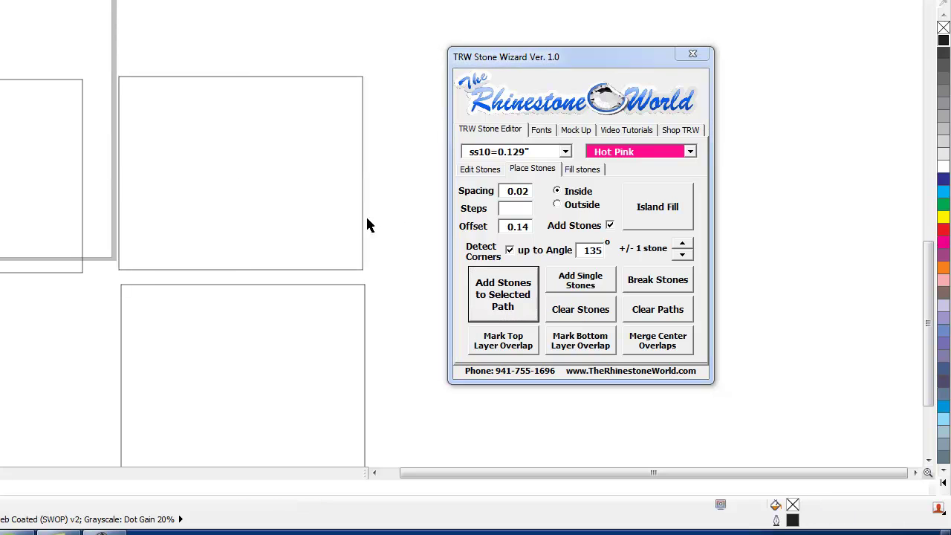
click(363, 232)
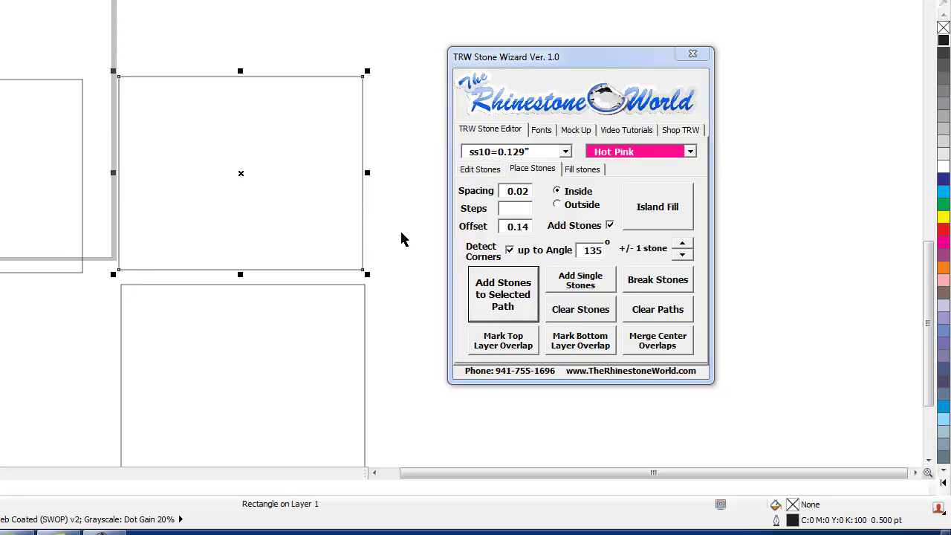
click(509, 250)
click(652, 206)
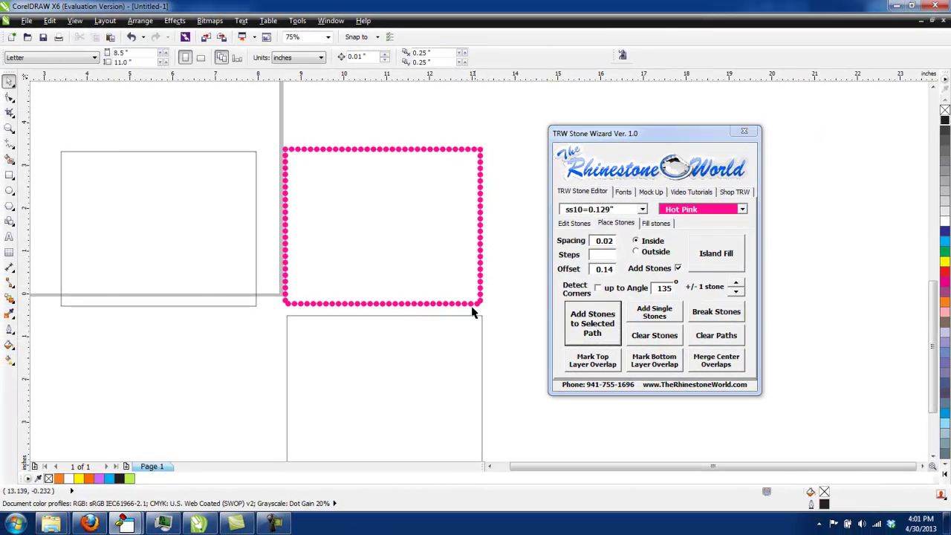
scroll(479, 308, up, 3)
scroll(498, 294, down, 3)
scroll(345, 295, up, 3)
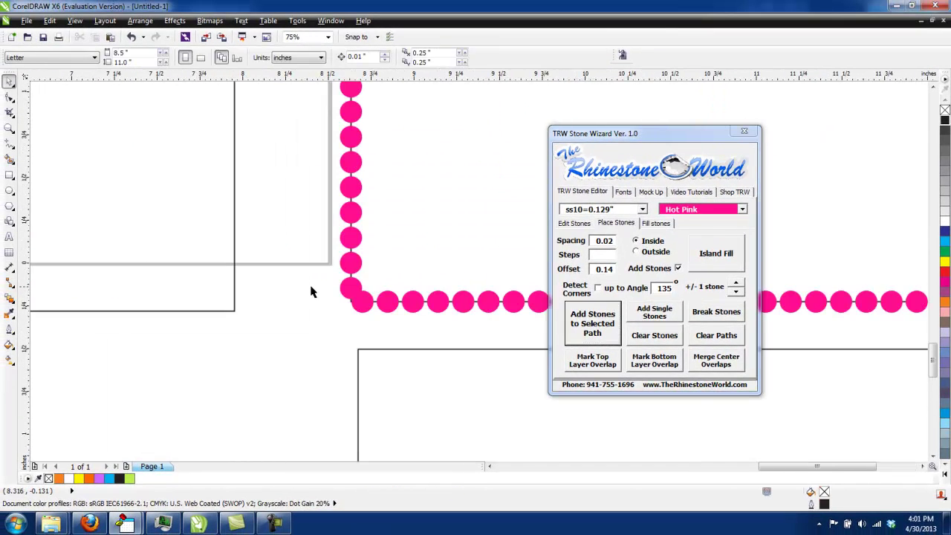
scroll(352, 294, down, 4)
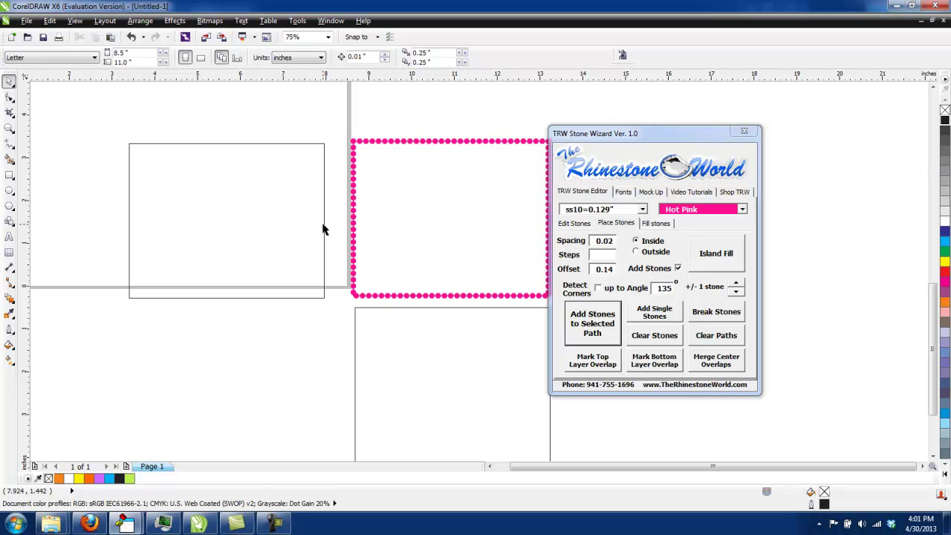
- Add stones along the left rectangle's path with corner detection on up to 135°, and compare its corner with the neighbouring rectangle's
click(324, 227)
click(597, 288)
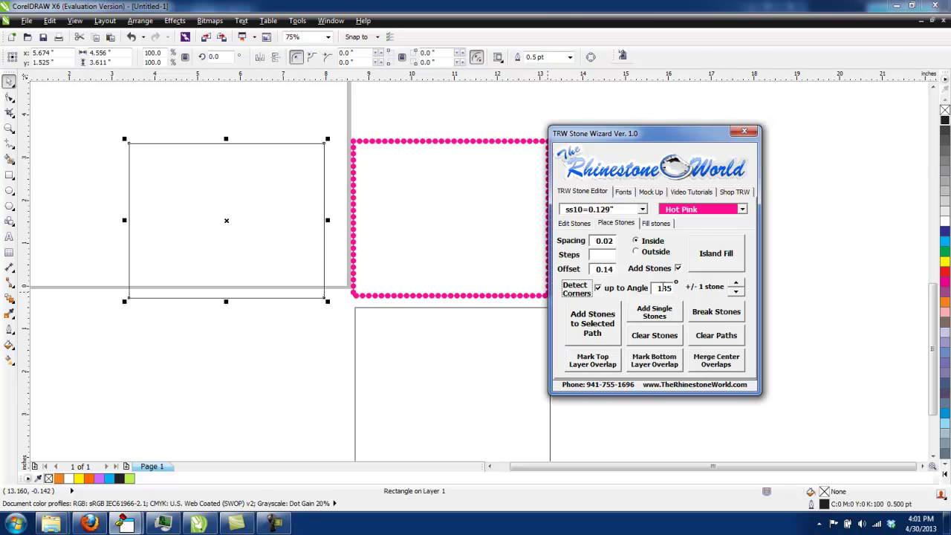
click(592, 324)
click(352, 310)
scroll(354, 293, up, 2)
scroll(354, 294, up, 4)
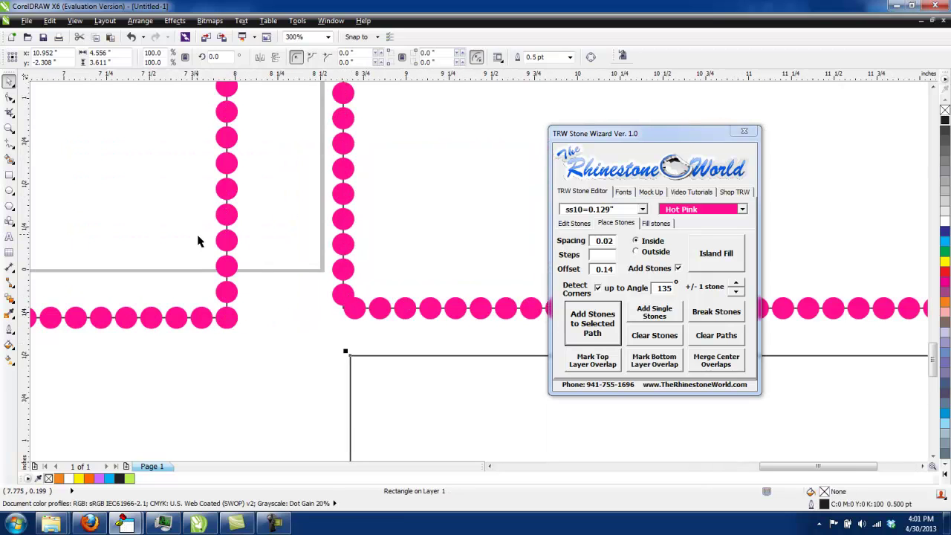
scroll(268, 306, down, 4)
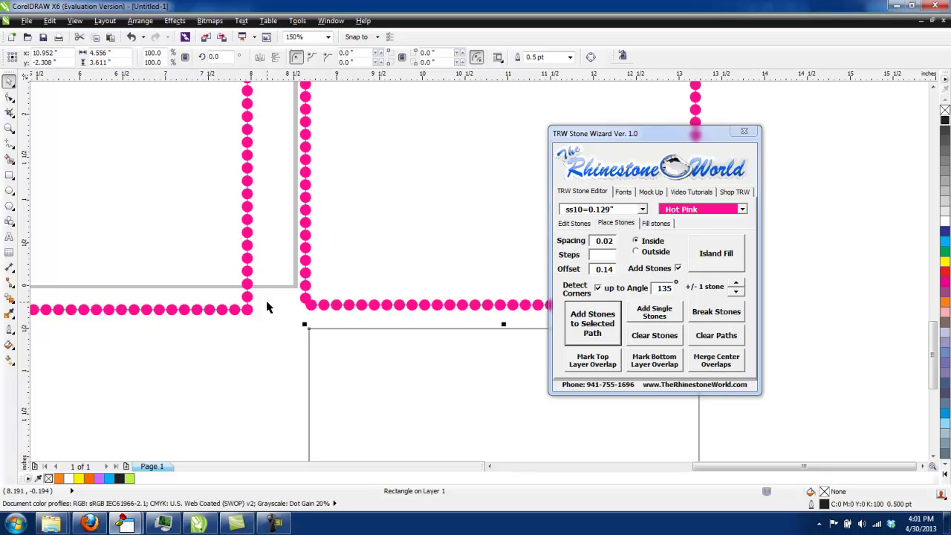
- Delete the empty lower rectangle and both stone-outlined rectangles
click(268, 306)
scroll(268, 306, down, 2)
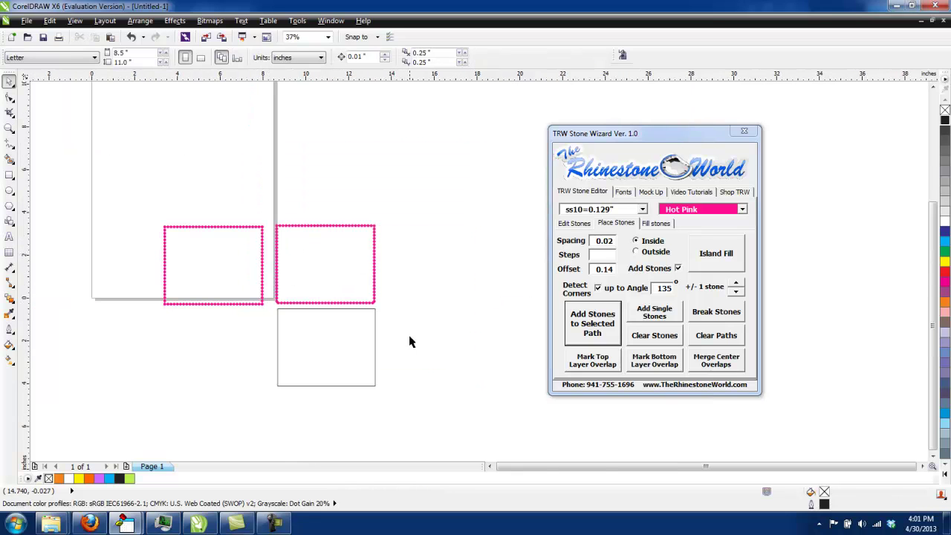
click(373, 364)
key(Delete)
scroll(319, 242, up, 2)
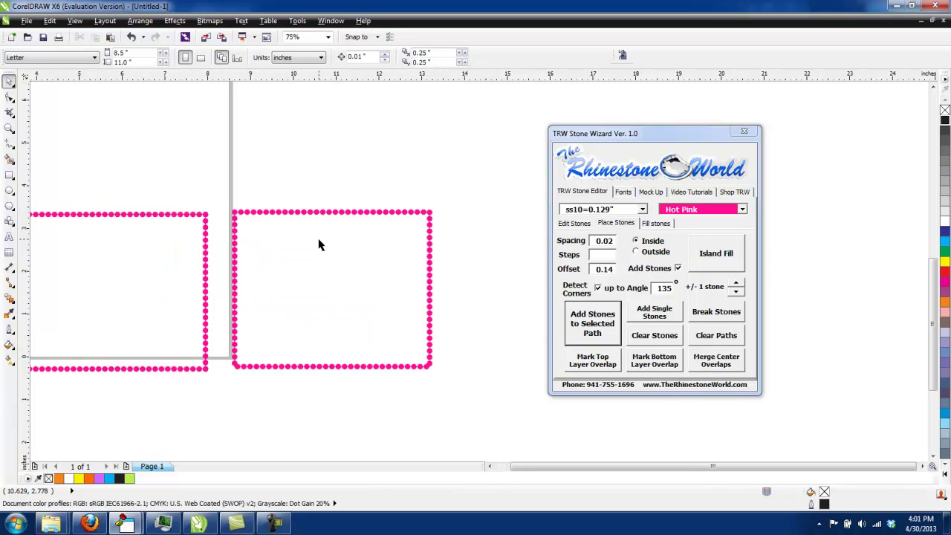
drag(421, 243, 215, 414)
scroll(307, 361, down, 2)
drag(280, 263, 115, 392)
key(Delete)
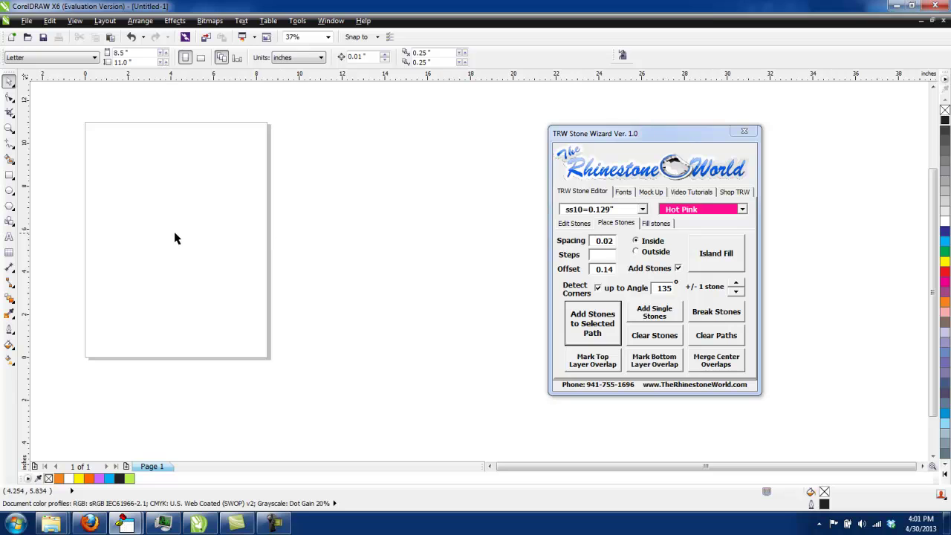
- Draw a rectangle about 3.40 in by 2.06 in on the page and shift it slightly up and to the right
click(10, 174)
scroll(81, 206, up, 4)
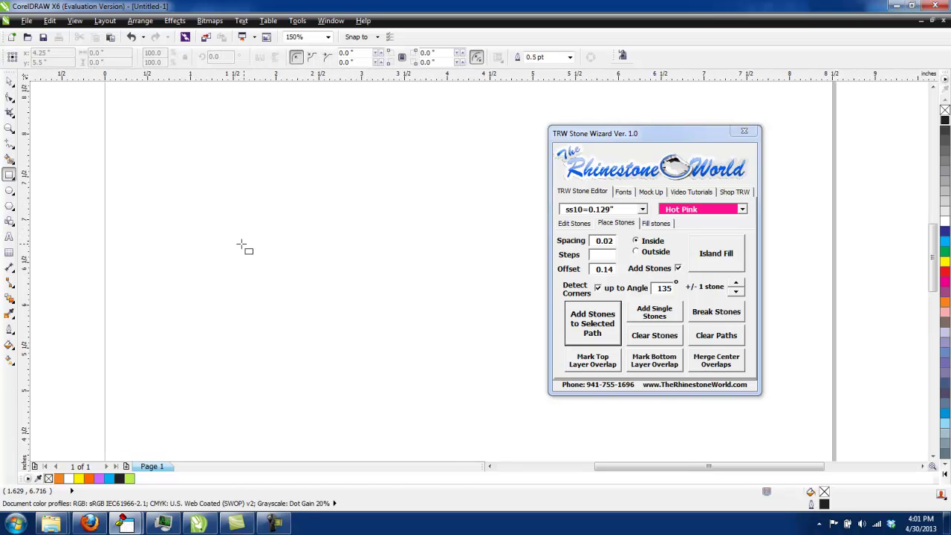
drag(196, 209, 334, 296)
drag(408, 332, 487, 385)
key(space)
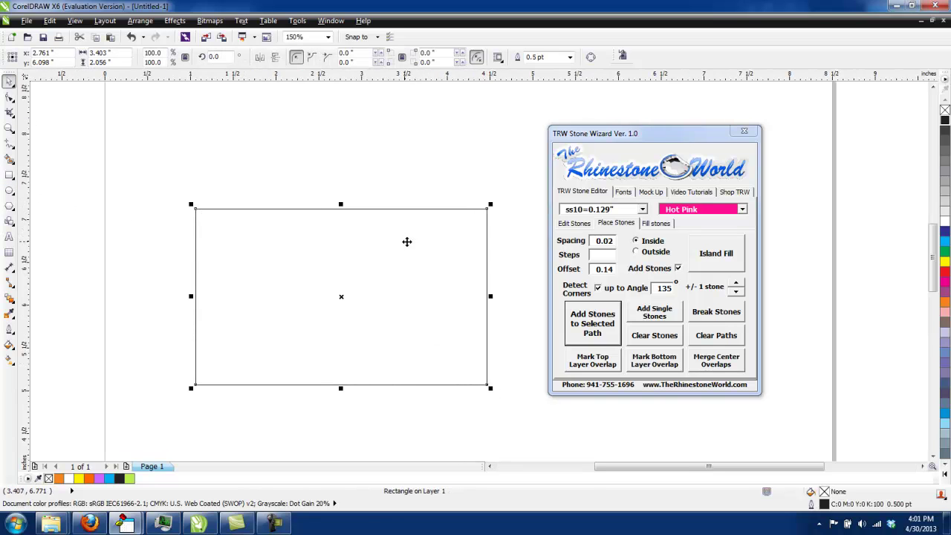
scroll(413, 243, down, 1)
drag(449, 255, 453, 247)
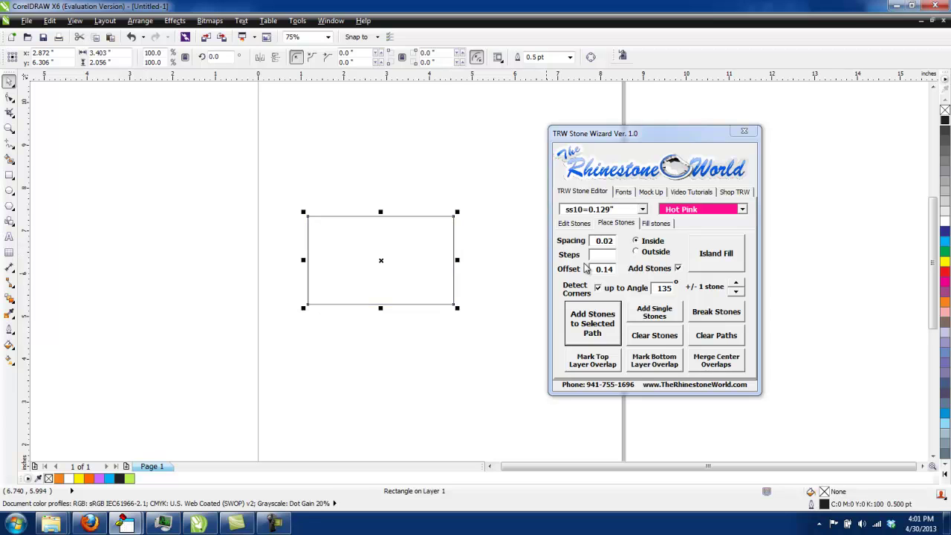
- Bring up the hatch fill settings and delete the newly drawn rectangle
click(657, 224)
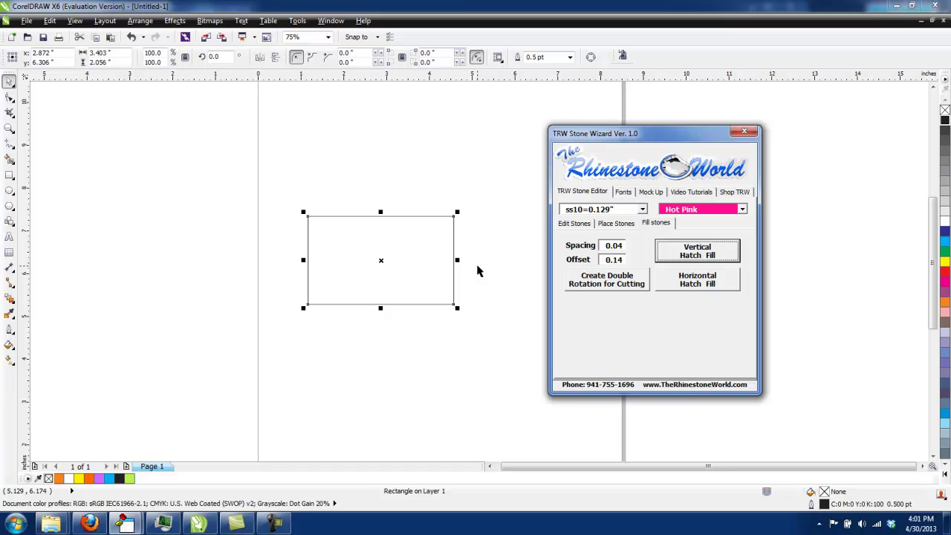
click(454, 264)
key(Delete)
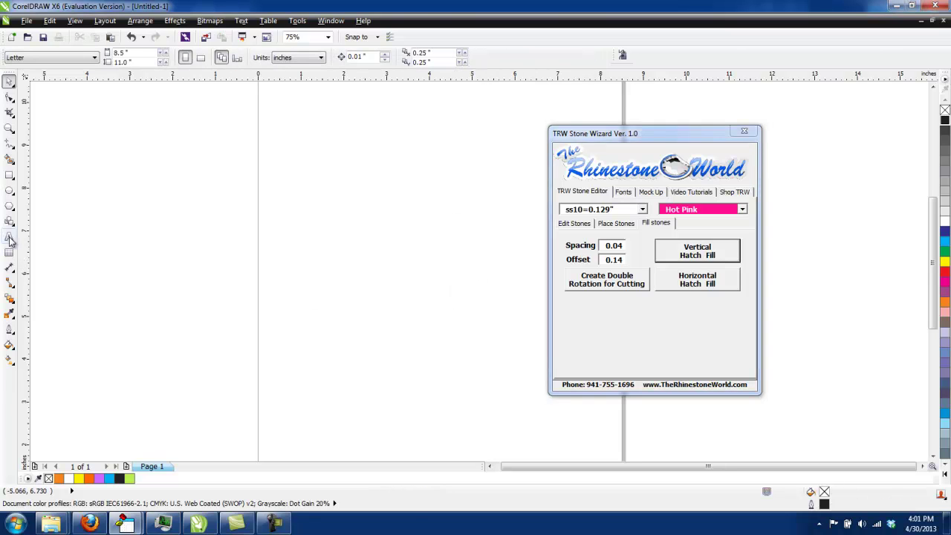
- Add the letter A as artistic text on the page
click(10, 237)
click(350, 282)
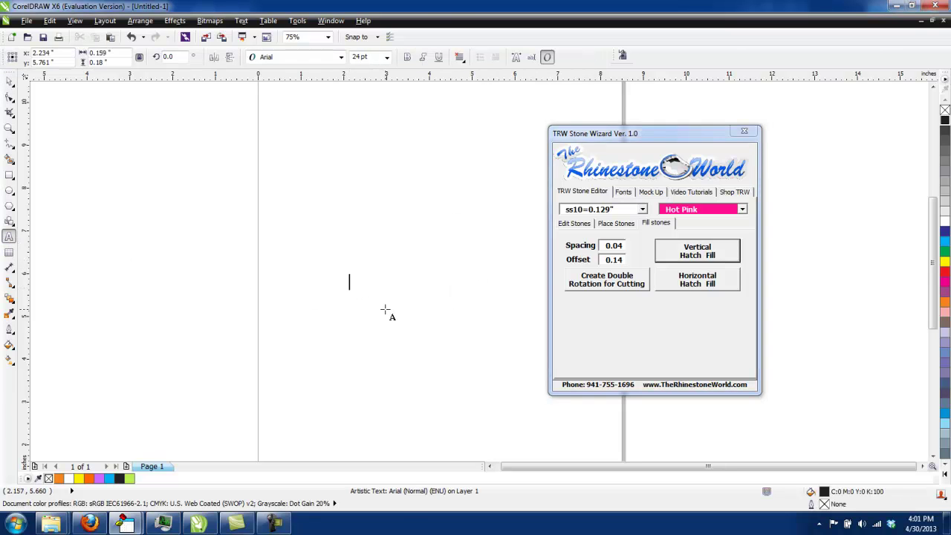
click(9, 81)
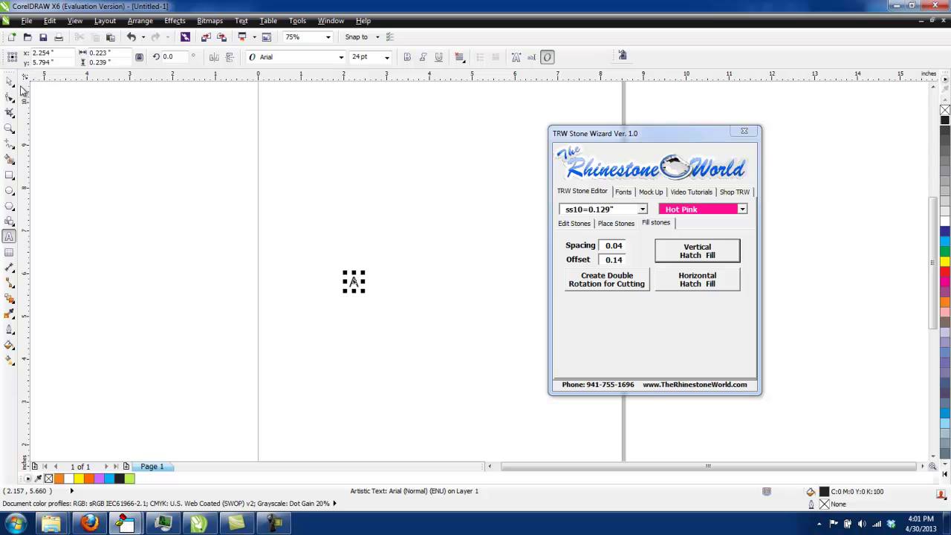
- Set the letter A in the College-Black font from the wizard's fonts matching "coll"
click(623, 192)
click(610, 247)
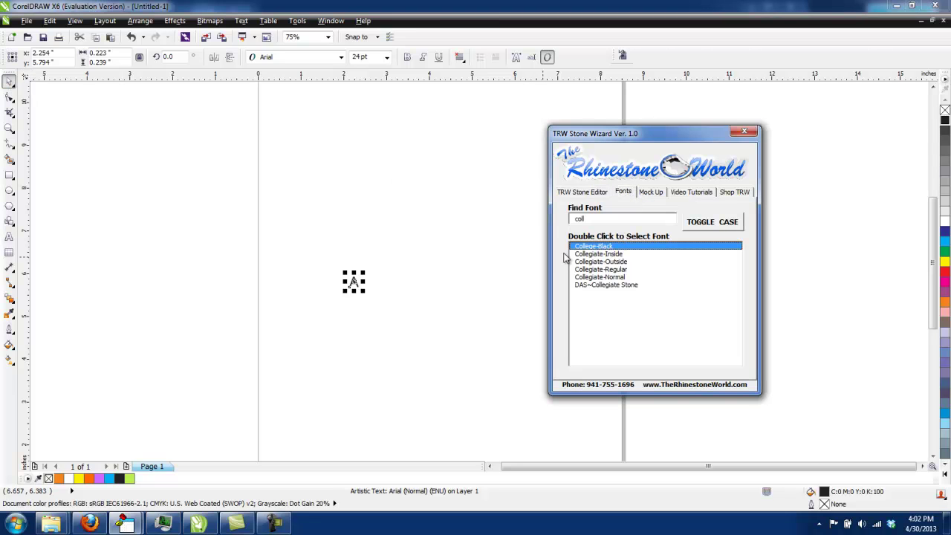
click(535, 262)
click(354, 283)
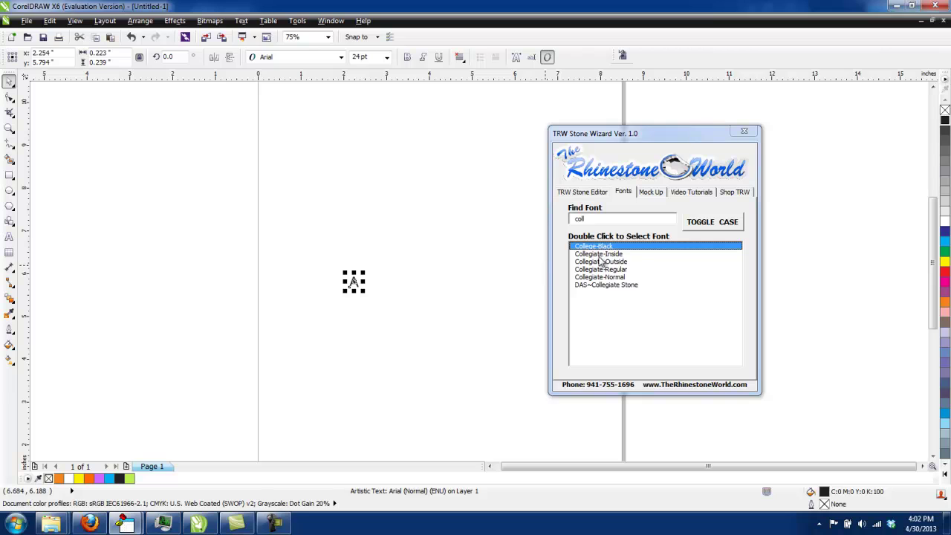
click(600, 254)
double_click(601, 247)
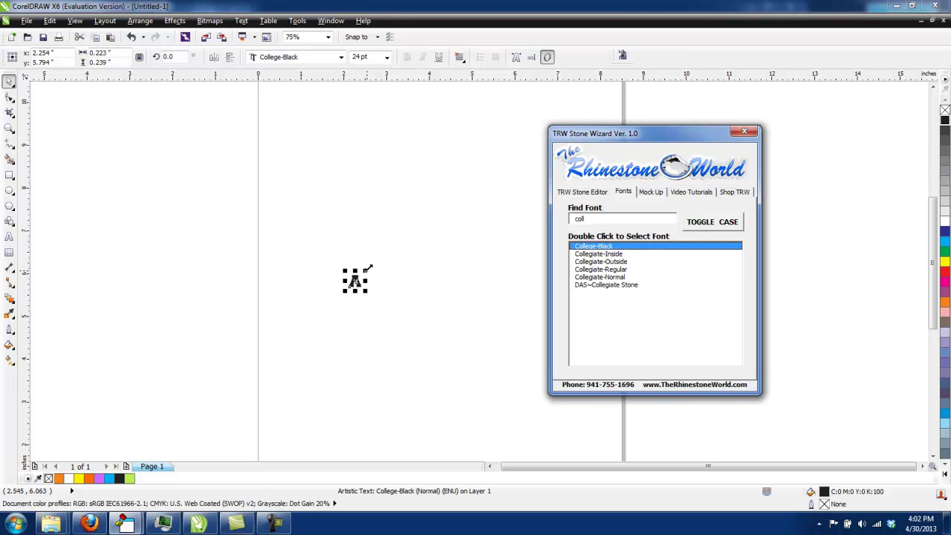
- Enlarge the letter A, stretching it slightly taller, and bring up the stone placement settings
click(431, 389)
click(581, 191)
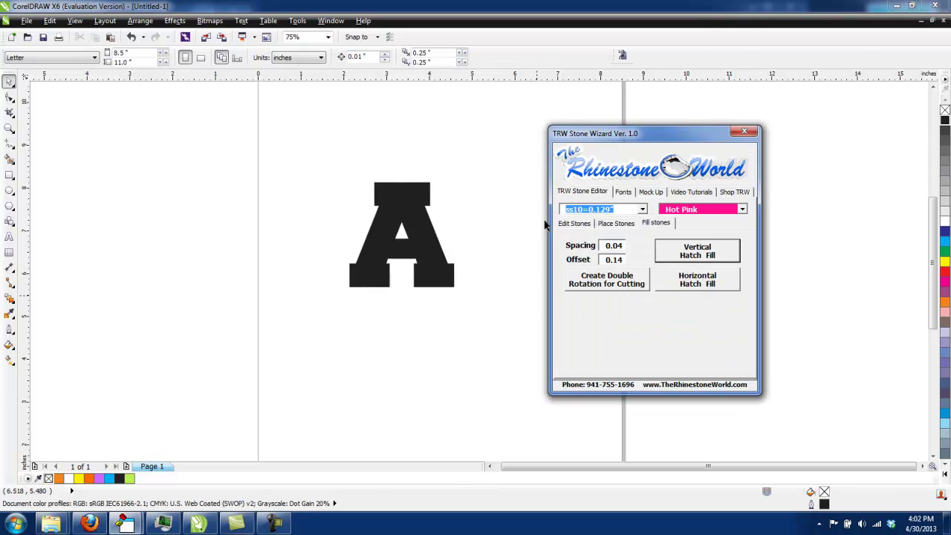
click(430, 277)
drag(343, 293, 225, 407)
drag(342, 177, 342, 160)
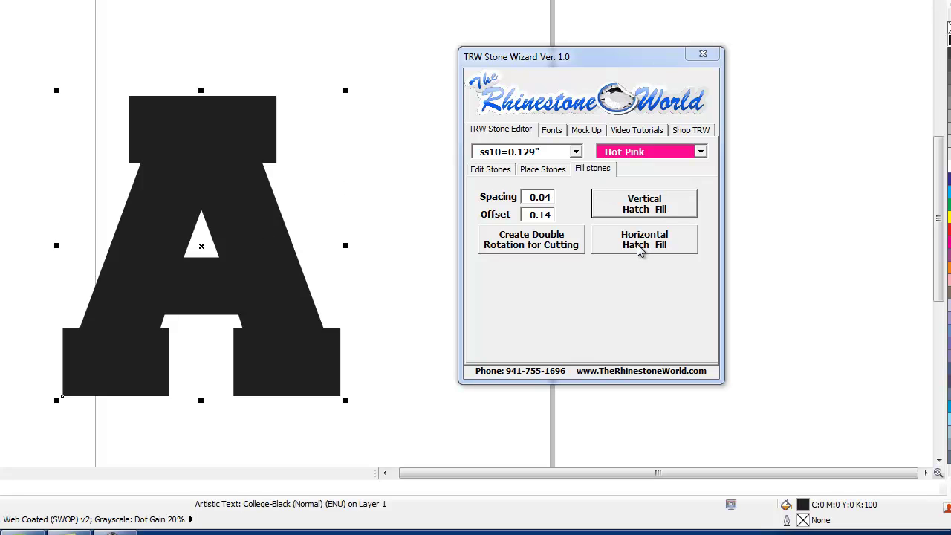
click(554, 169)
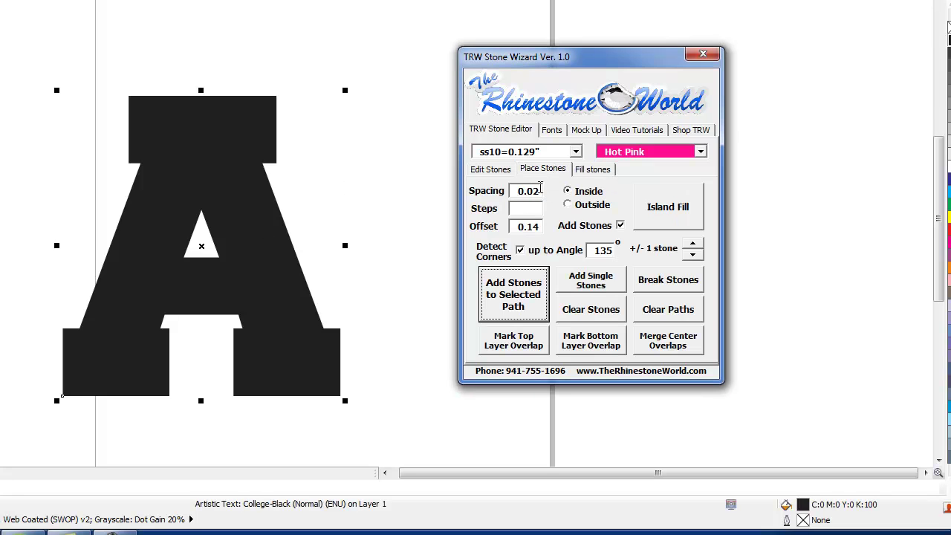
- Fill the letter A with Hot Pink ss10 stones using a horizontal hatch fill, and delete the original black letter
click(598, 172)
click(637, 238)
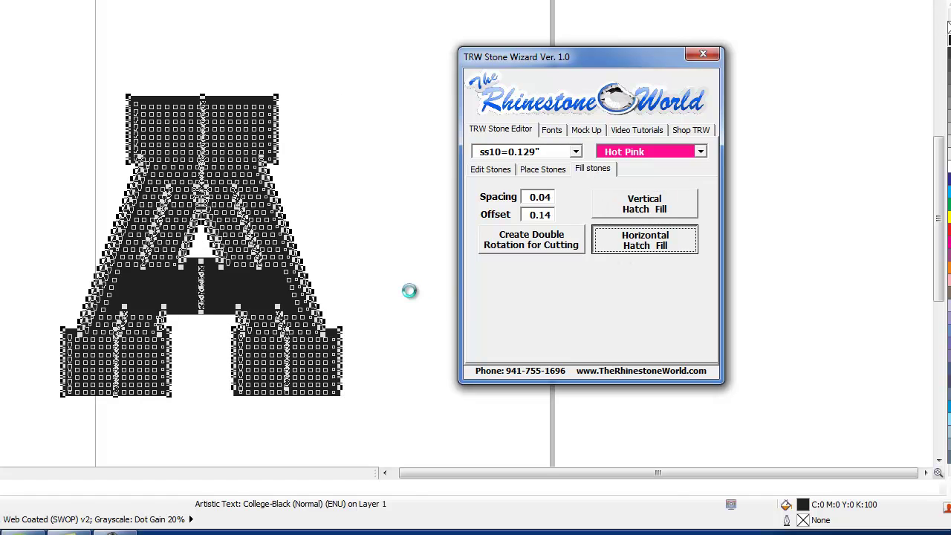
click(383, 269)
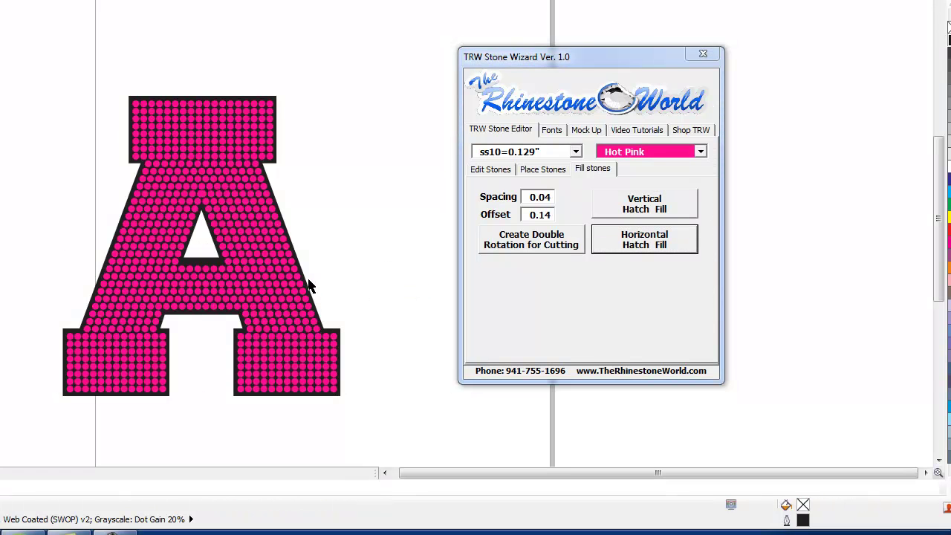
drag(312, 297, 365, 290)
key(Delete)
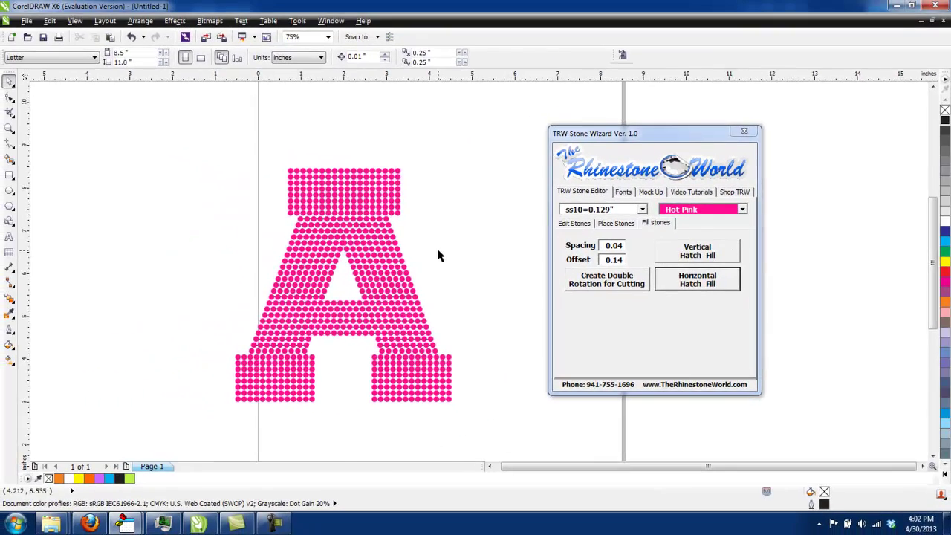
- Clear the paths behind all the letter A's stones, and undo it to inspect the lines running through the rows
scroll(264, 279, up, 2)
scroll(276, 263, down, 2)
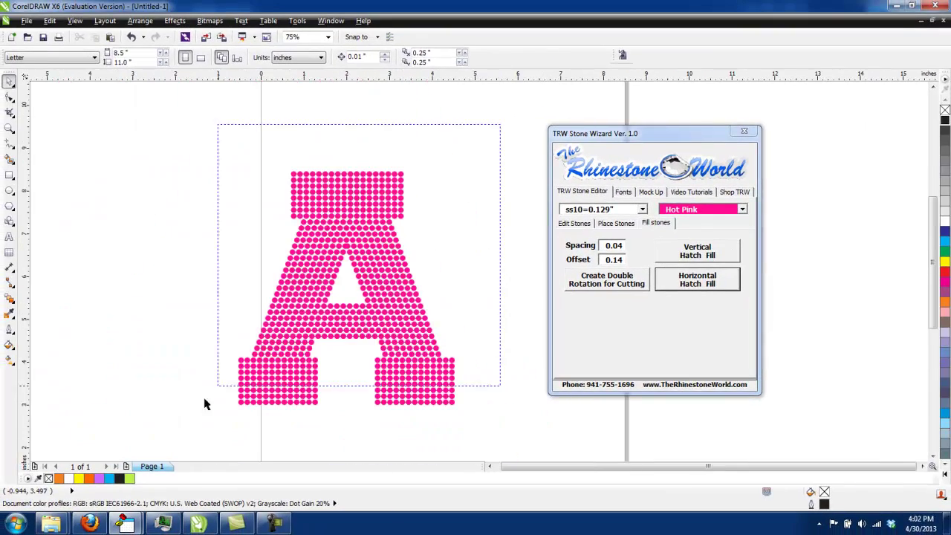
drag(226, 431, 471, 157)
click(615, 223)
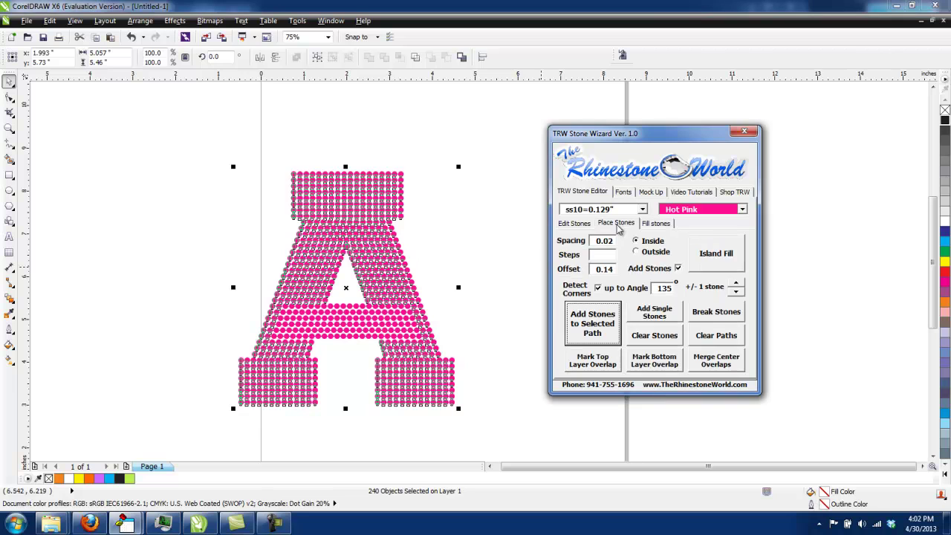
click(718, 338)
click(501, 338)
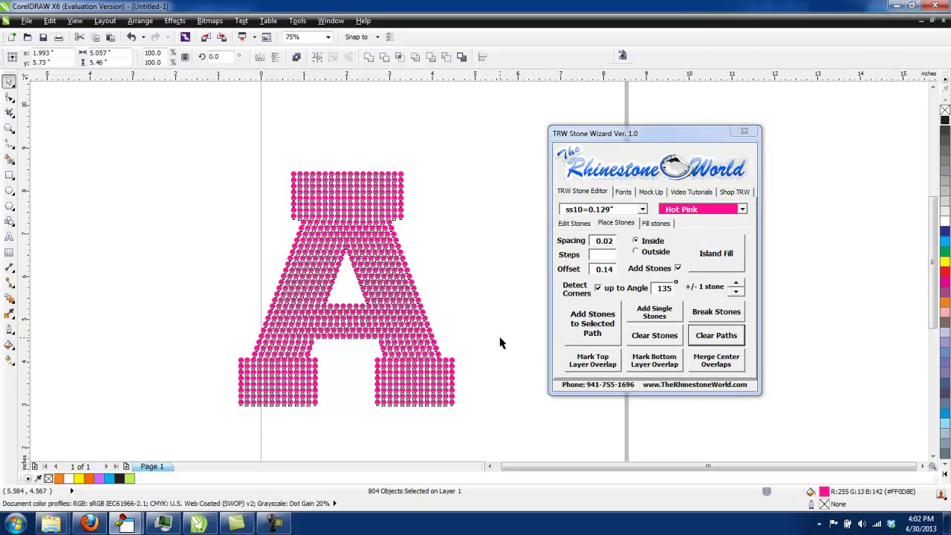
scroll(436, 355, up, 2)
click(414, 319)
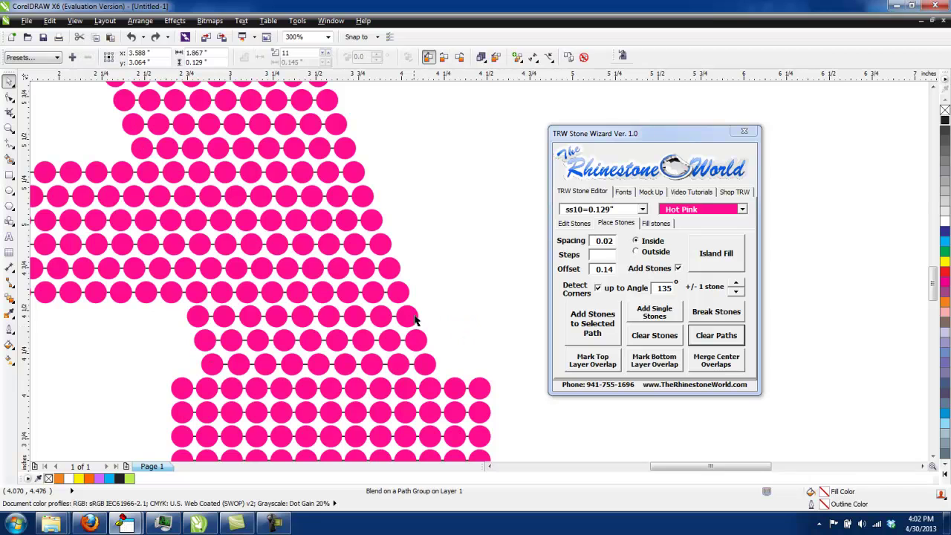
- Clear the hatch paths from the whole letter A, leaving only its stones
scroll(450, 333, down, 2)
drag(493, 109, 202, 441)
click(727, 337)
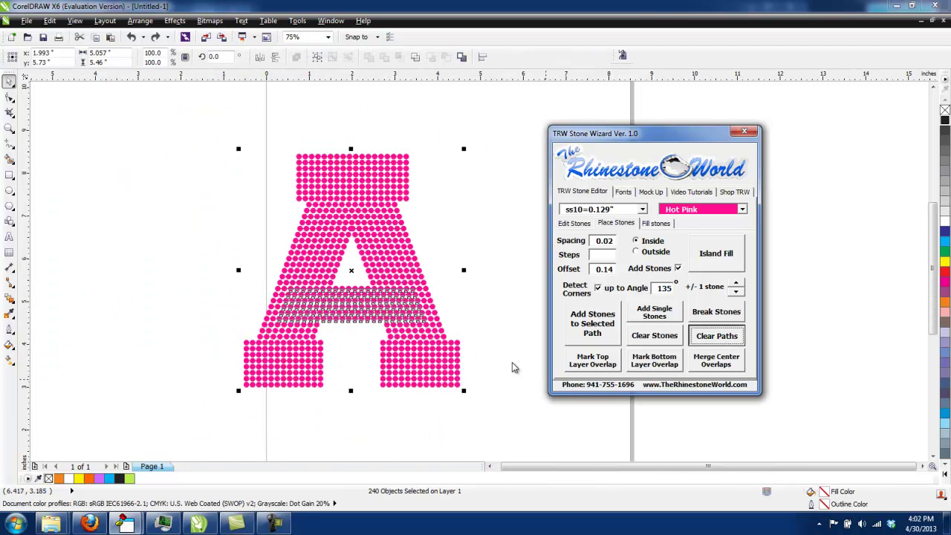
click(492, 363)
- Examine the spacing and alignment of the pink stones across the letter A, including a few rows up close
scroll(406, 367, up, 1)
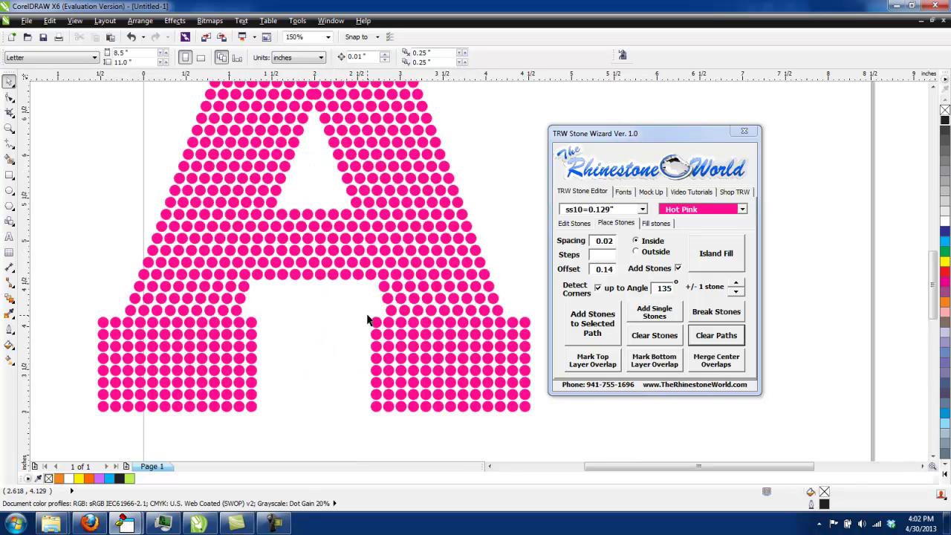
scroll(367, 319, down, 1)
drag(183, 392, 182, 415)
click(187, 414)
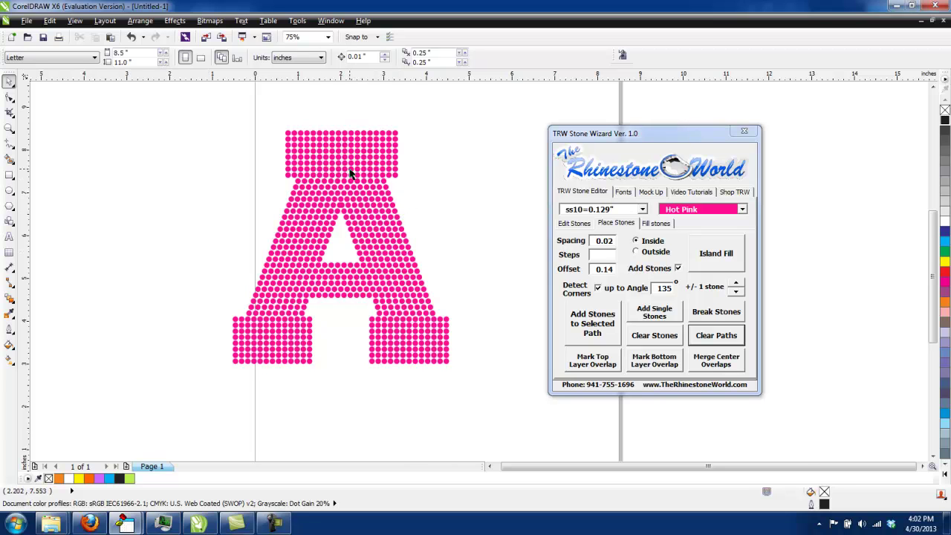
scroll(350, 176, up, 2)
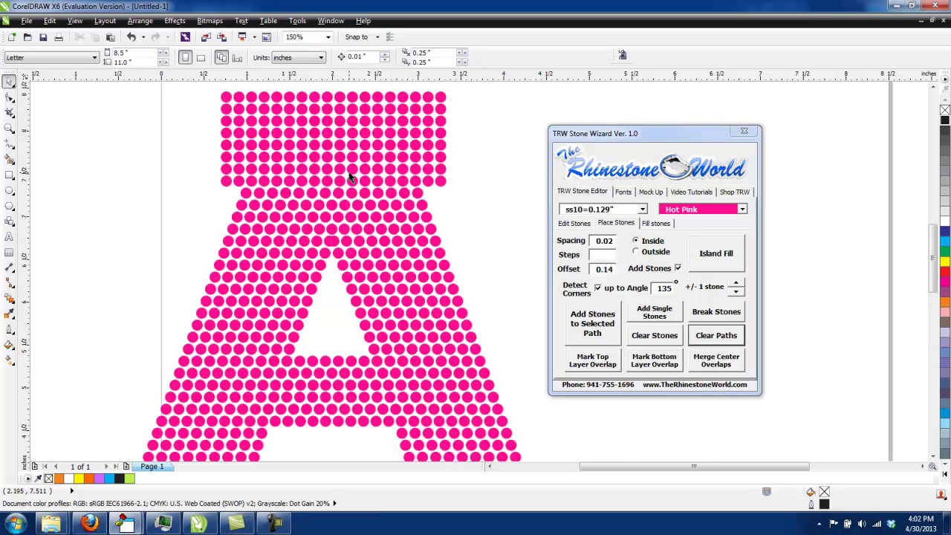
scroll(350, 178, down, 2)
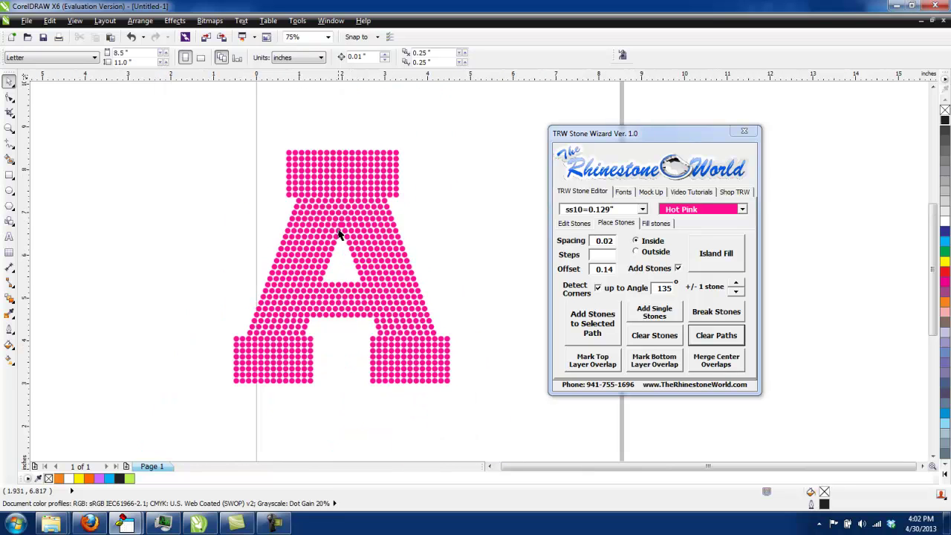
scroll(332, 260, up, 2)
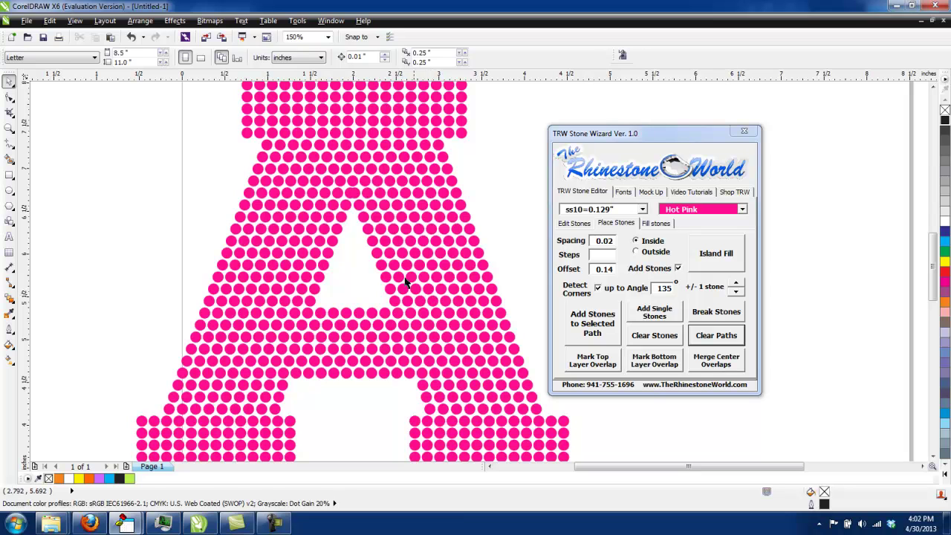
scroll(479, 271, up, 2)
scroll(478, 270, up, 8)
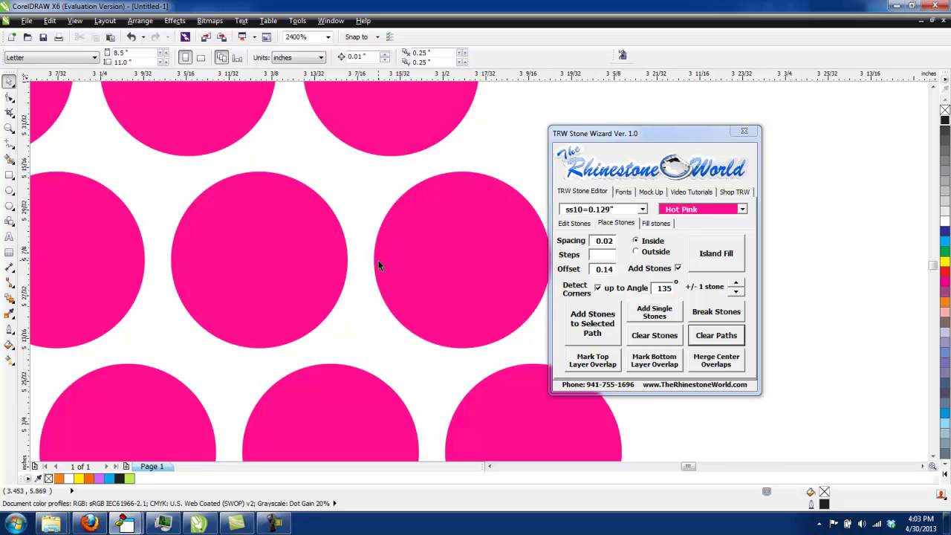
scroll(378, 265, down, 2)
scroll(410, 260, up, 2)
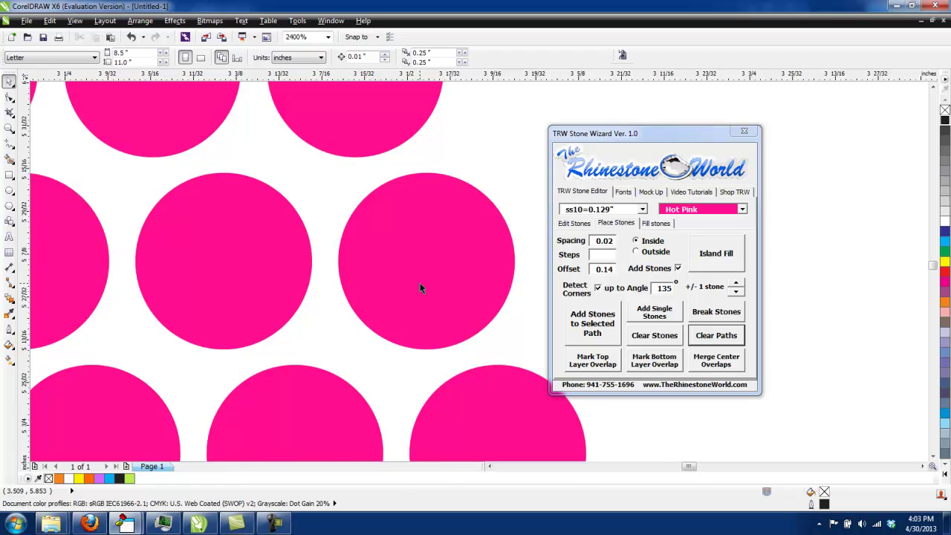
scroll(419, 290, down, 2)
scroll(446, 261, down, 3)
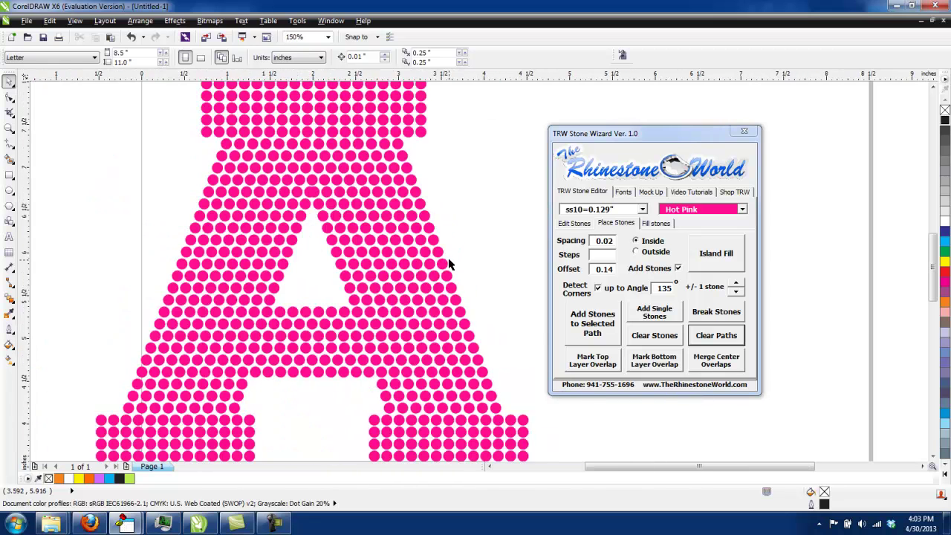
- Create the double rotation for cutting from all the stones of the letter A
drag(523, 122, 217, 445)
click(656, 224)
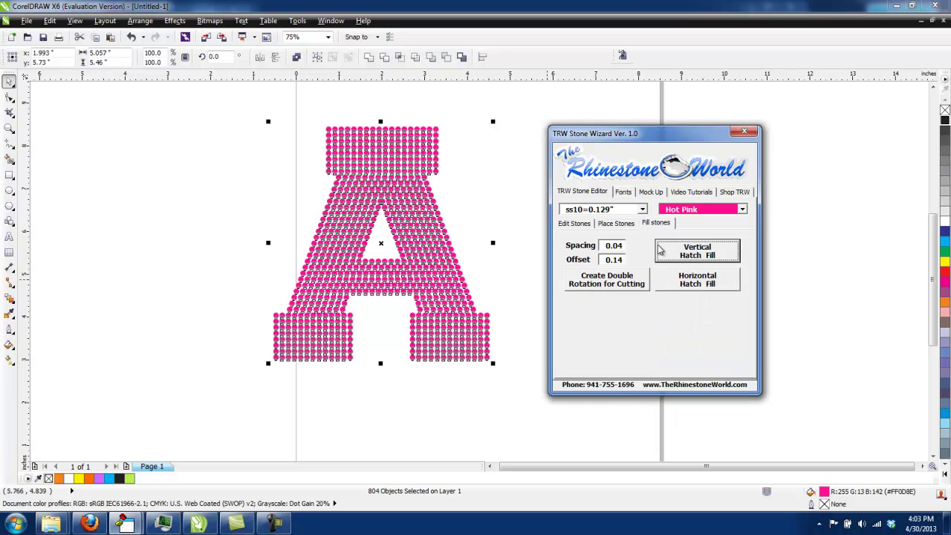
click(612, 290)
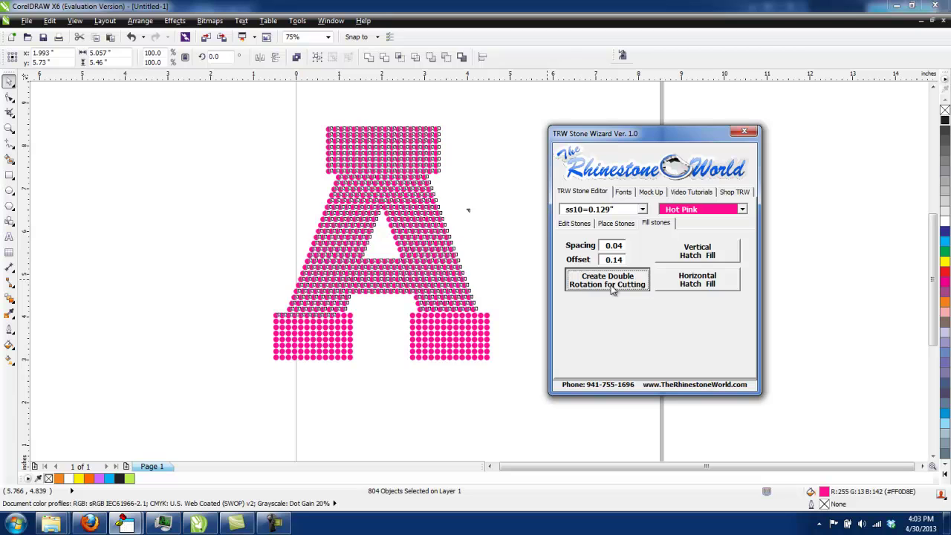
click(522, 289)
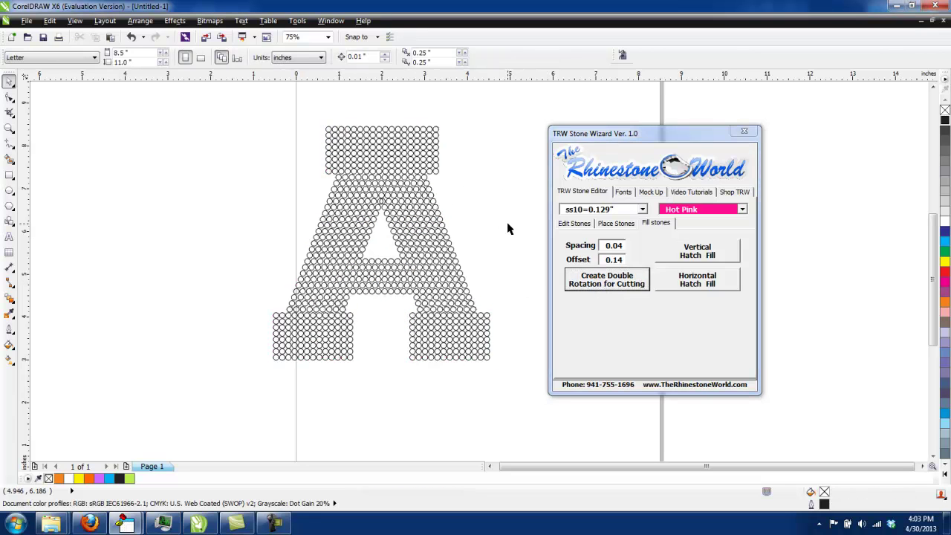
- Delete one of the two overlapping circles above the A's inner triangle and shift the remaining one toward the middle of the gap
scroll(376, 186, up, 4)
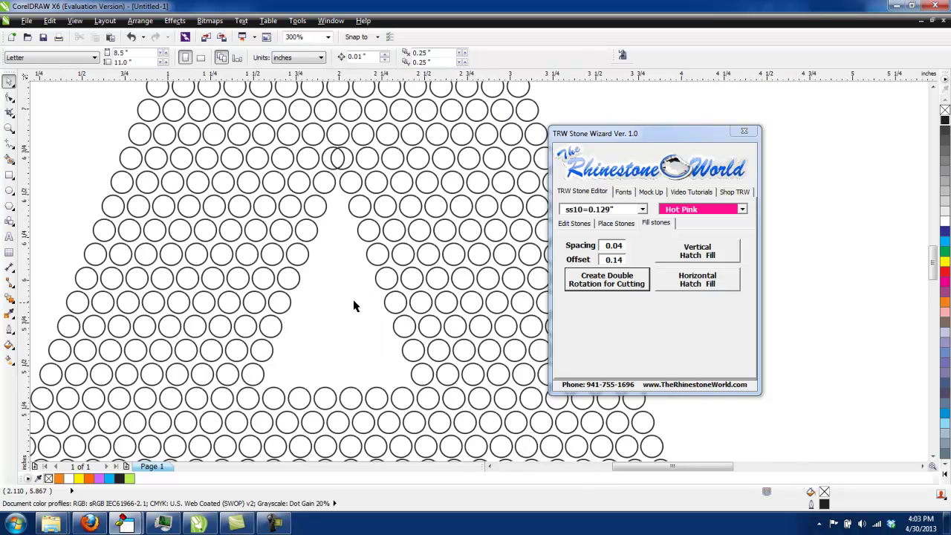
click(339, 155)
scroll(345, 137, up, 2)
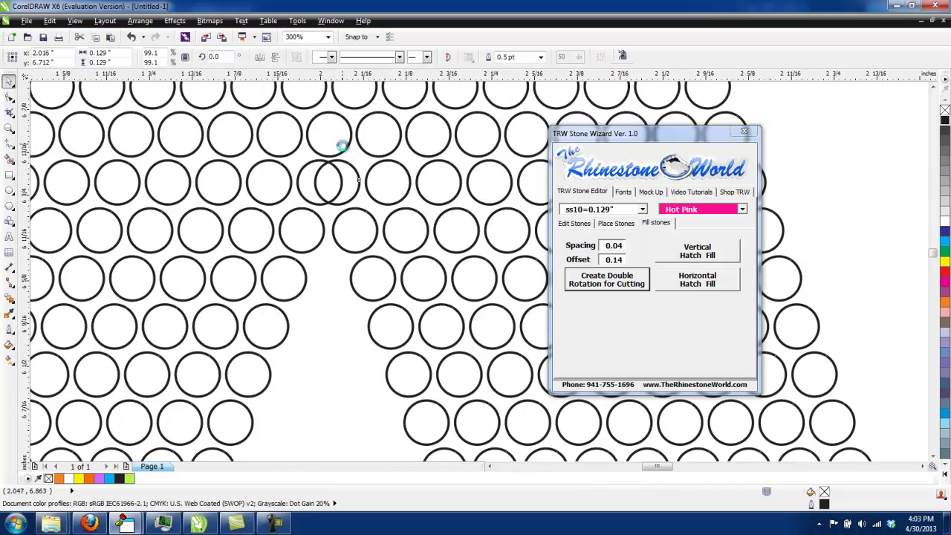
scroll(342, 145, up, 1)
key(Delete)
drag(333, 247, 350, 252)
click(373, 270)
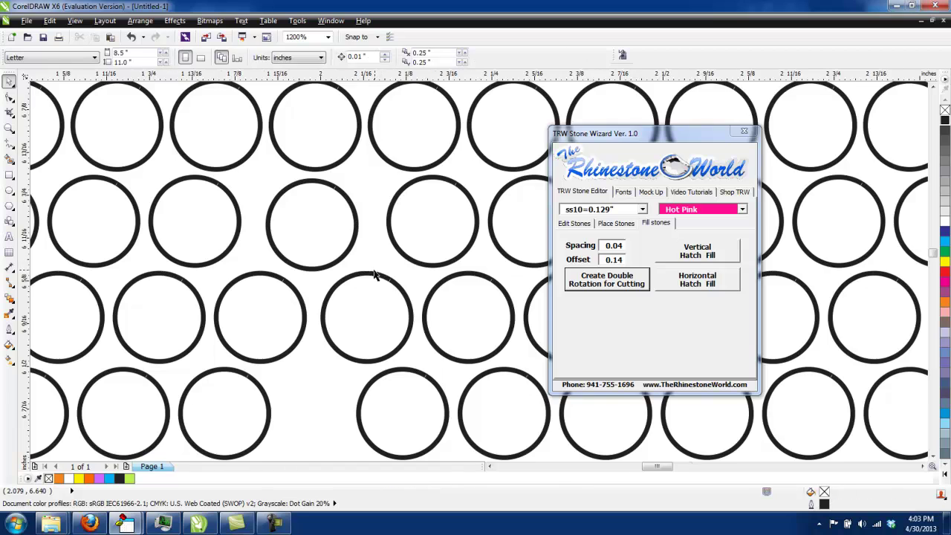
- Examine the letter A's cutting circles as a whole and up close along the inner triangle and the slanted leg
scroll(373, 273, down, 8)
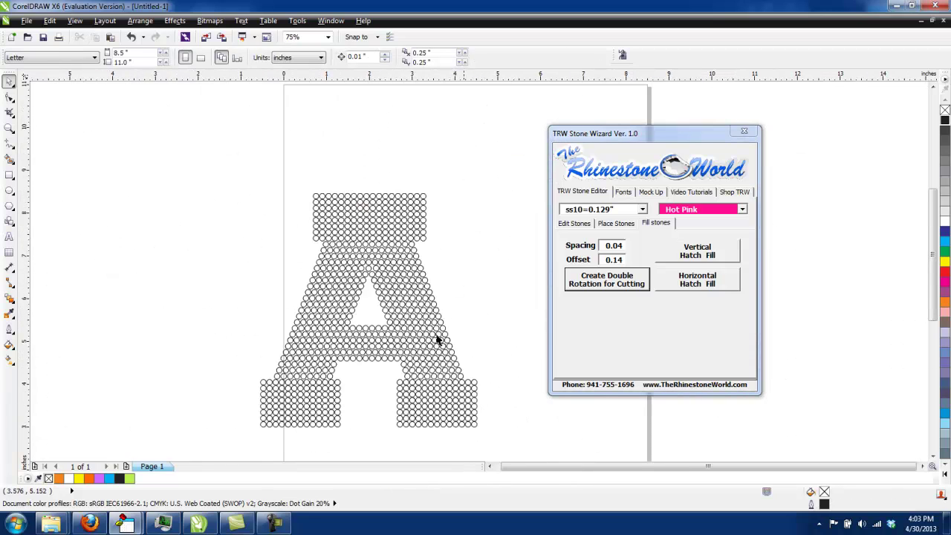
scroll(464, 321, down, 2)
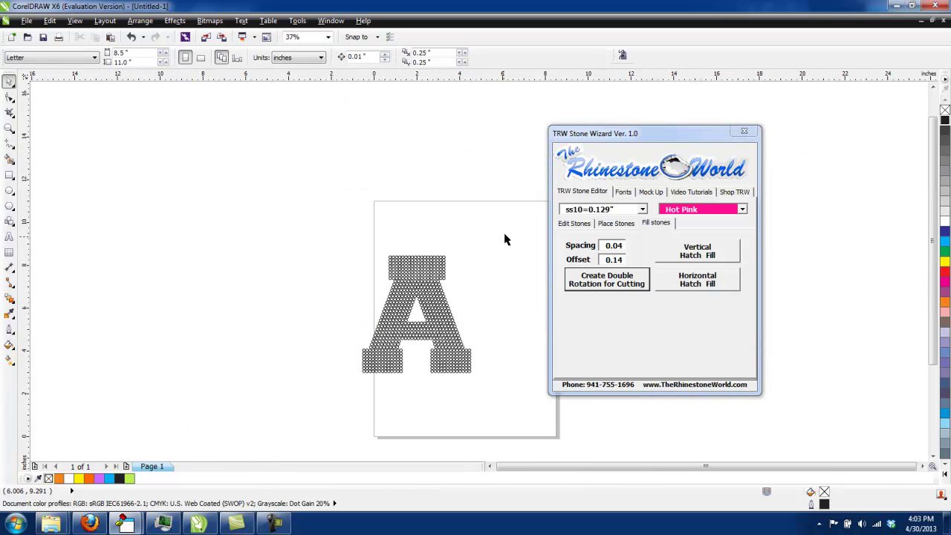
drag(506, 211, 301, 408)
click(490, 323)
scroll(456, 345, up, 2)
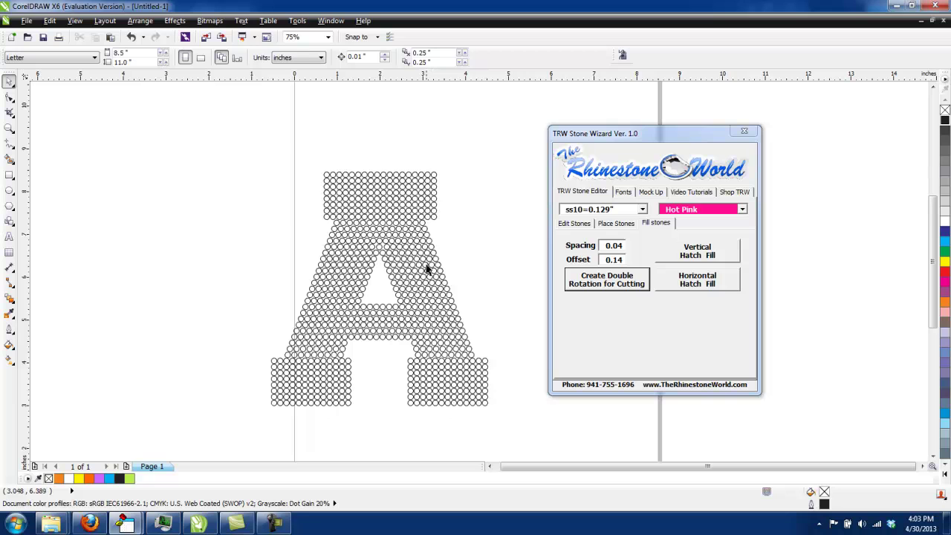
scroll(427, 269, up, 4)
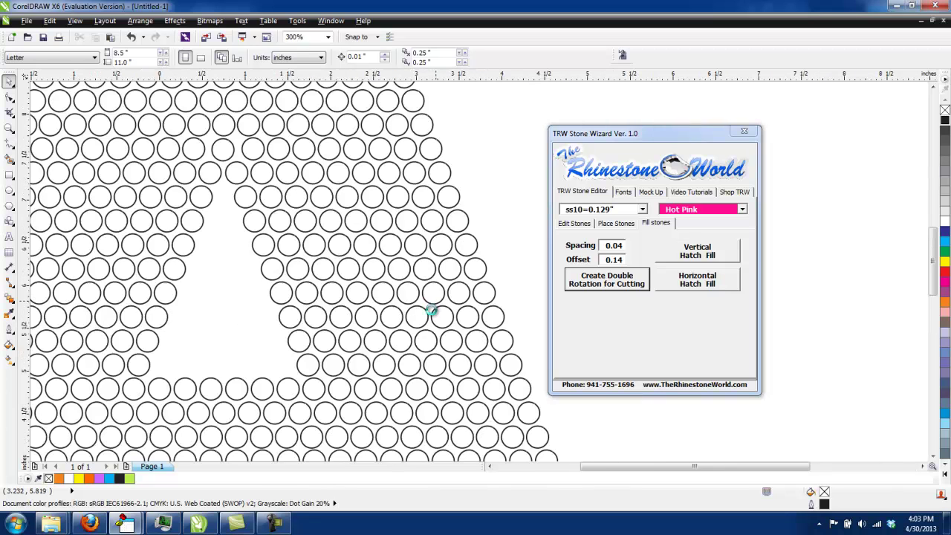
scroll(431, 311, down, 4)
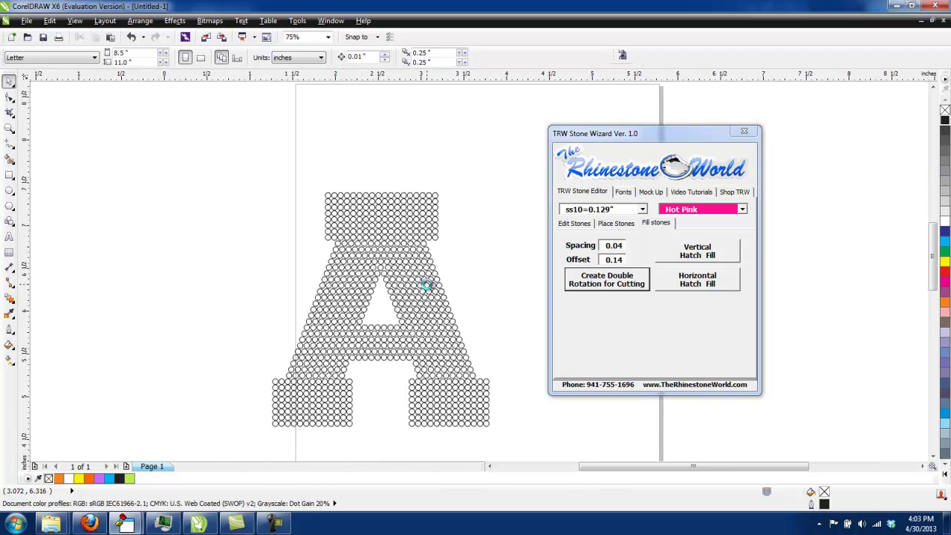
scroll(427, 286, up, 6)
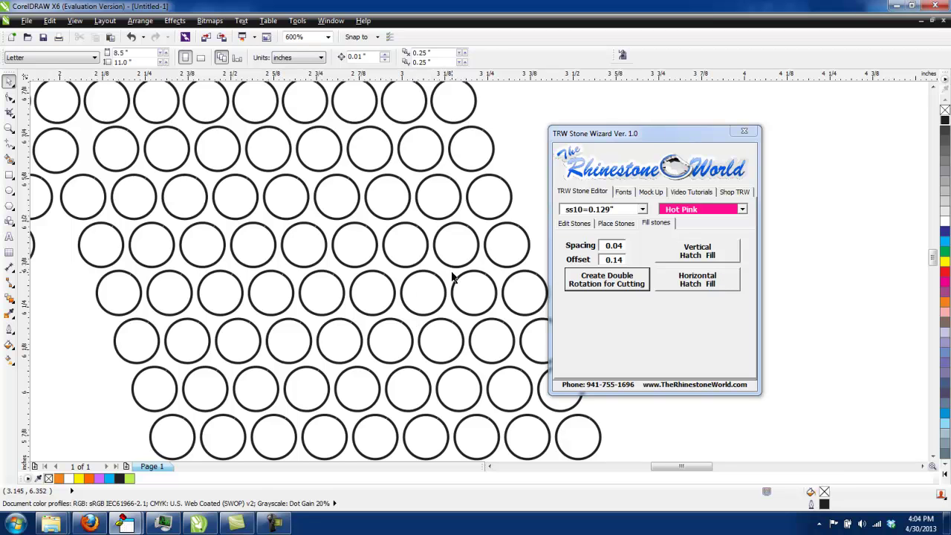
scroll(431, 344, down, 6)
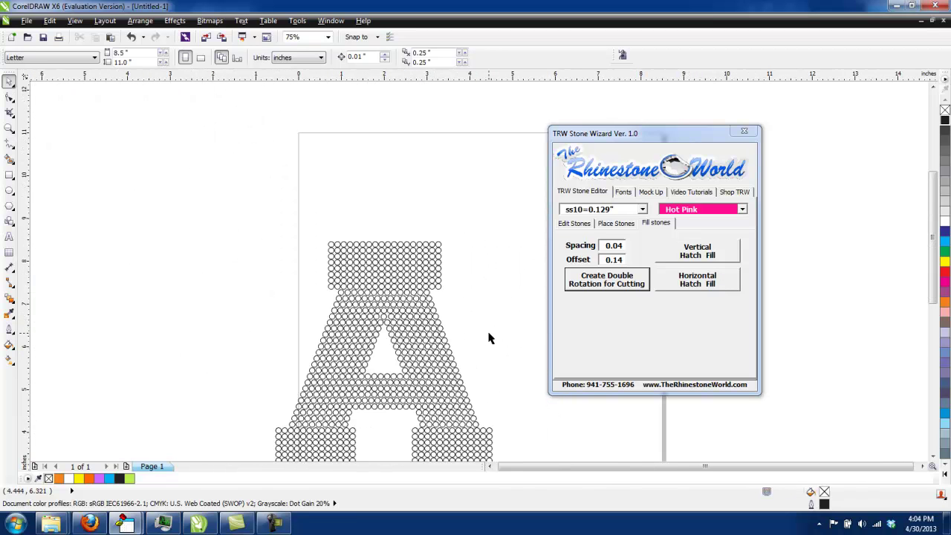
scroll(487, 338, down, 2)
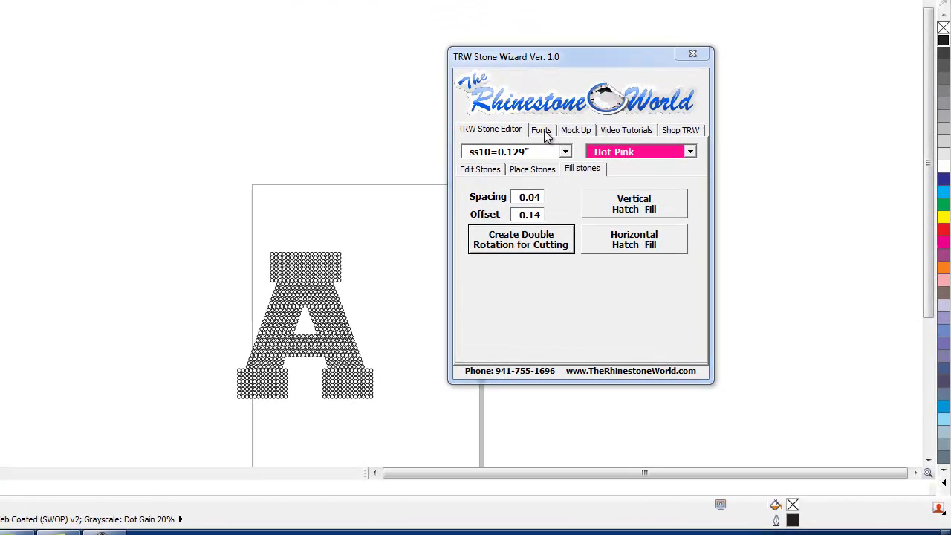
click(538, 170)
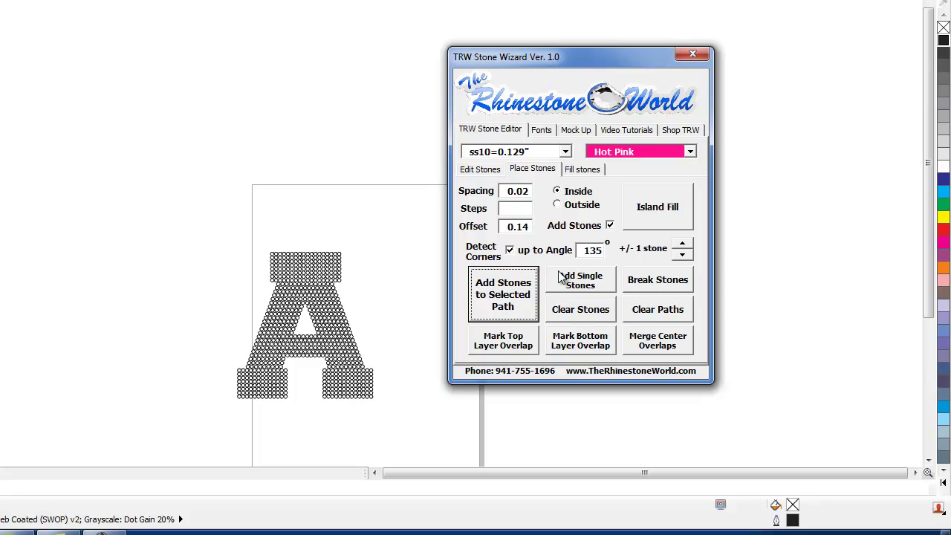
click(487, 171)
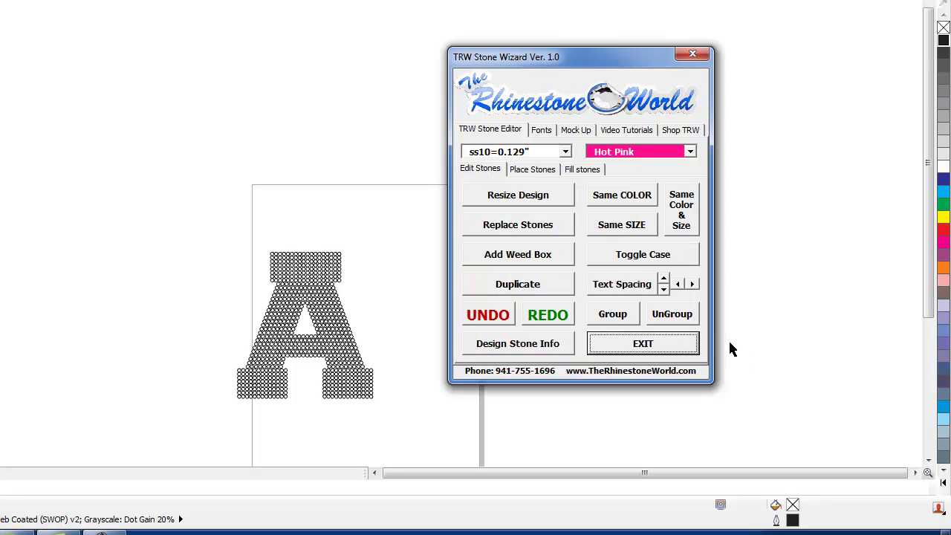
click(543, 170)
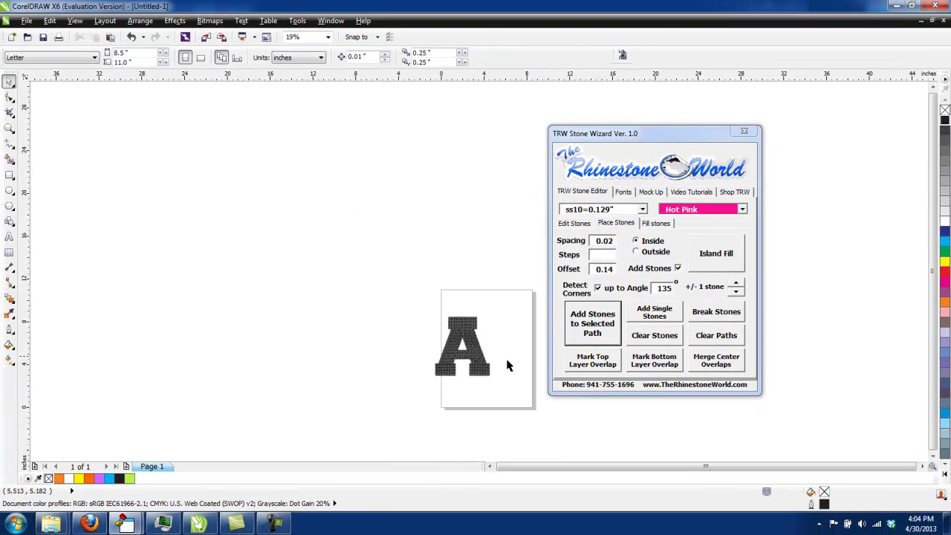
scroll(508, 368, up, 3)
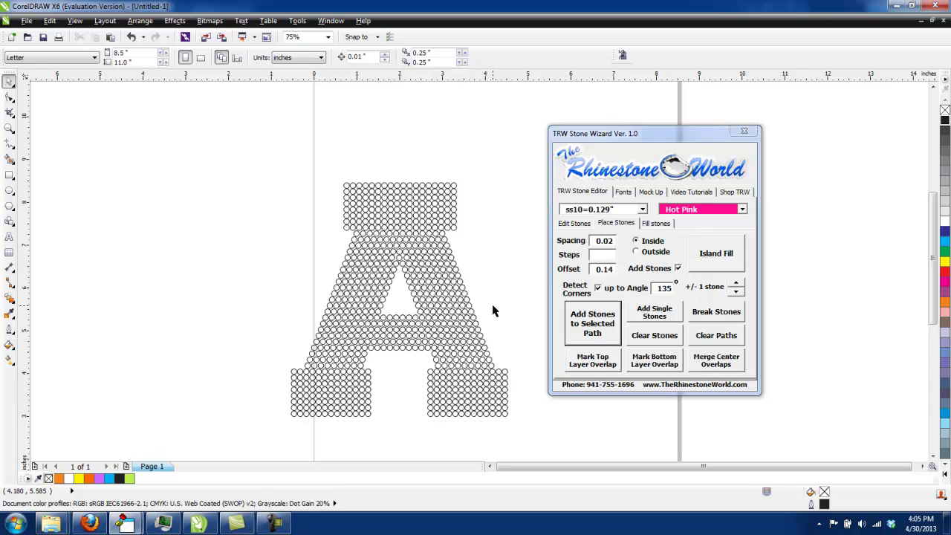
scroll(493, 310, down, 1)
scroll(488, 314, up, 1)
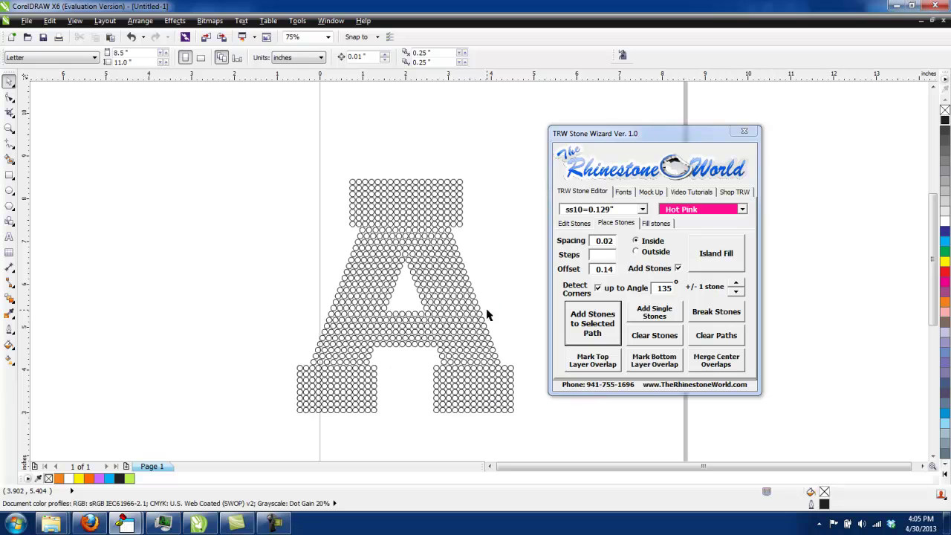